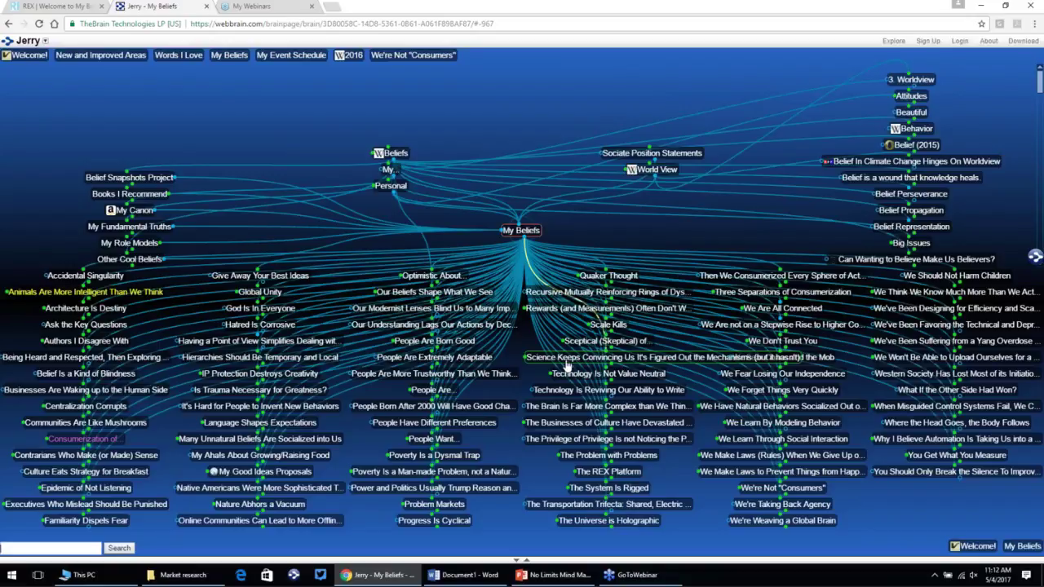
Step: Go from the science belief through Scientific Reductionism to centre Scientific Method
{"action": "left_click", "coordinate": [567, 364]}
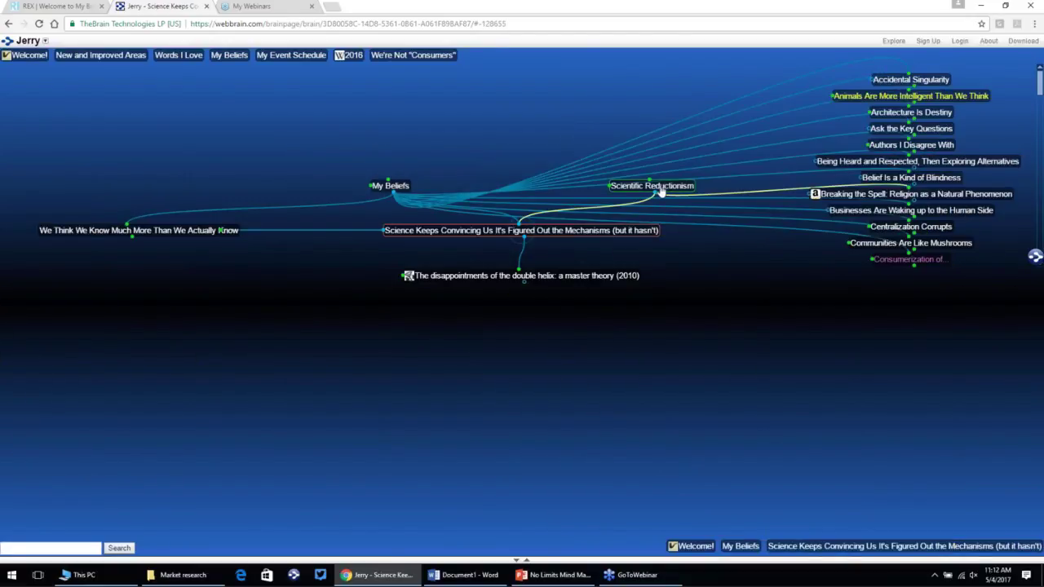
{"action": "left_click", "coordinate": [661, 190]}
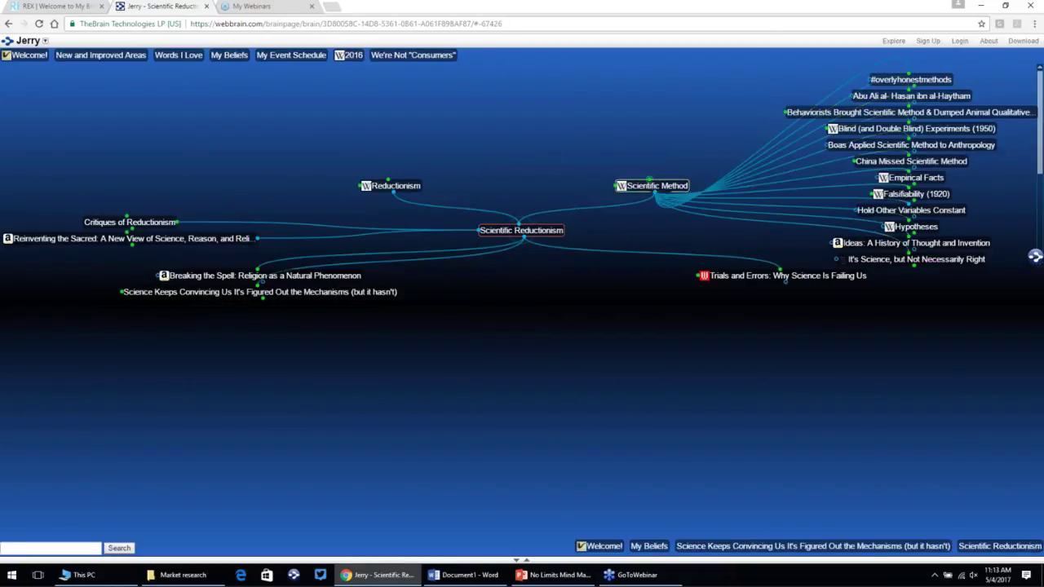
{"action": "left_click", "coordinate": [640, 190]}
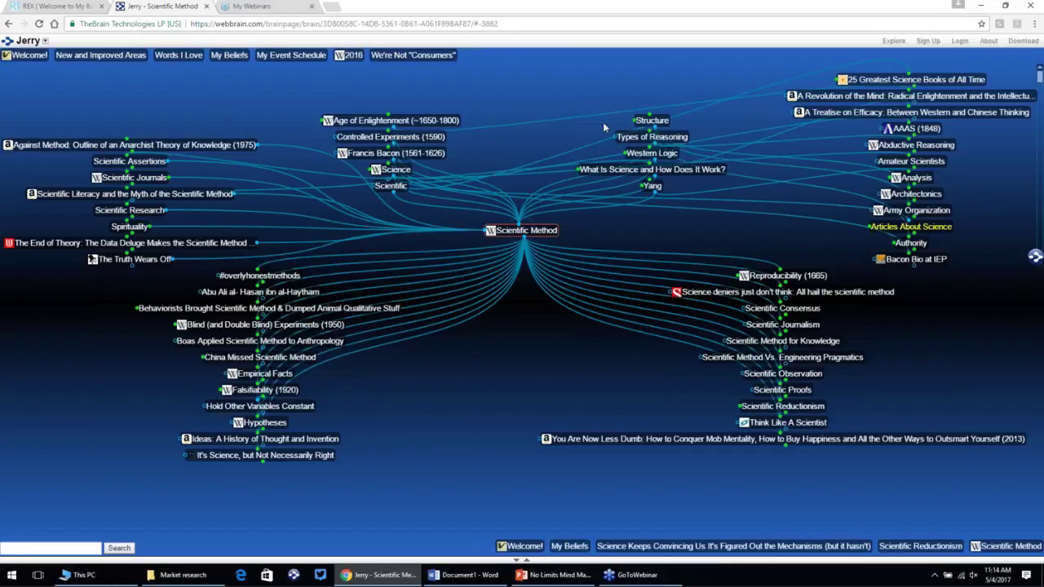
Step: Visit Age of Enlightenment, return to Scientific Method, then centre Spirituality
{"action": "left_click", "coordinate": [442, 122]}
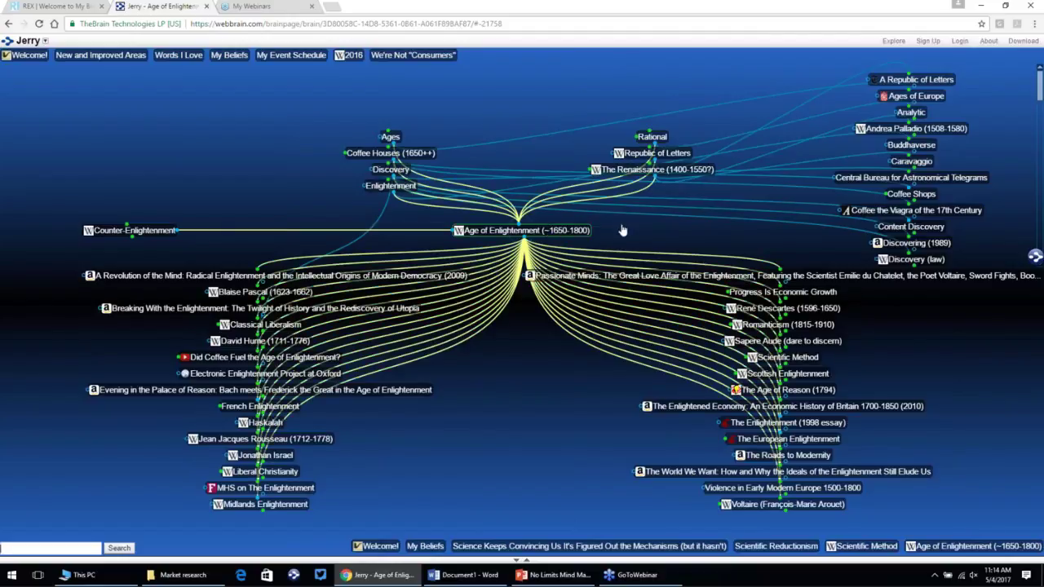
{"action": "left_click", "coordinate": [851, 547]}
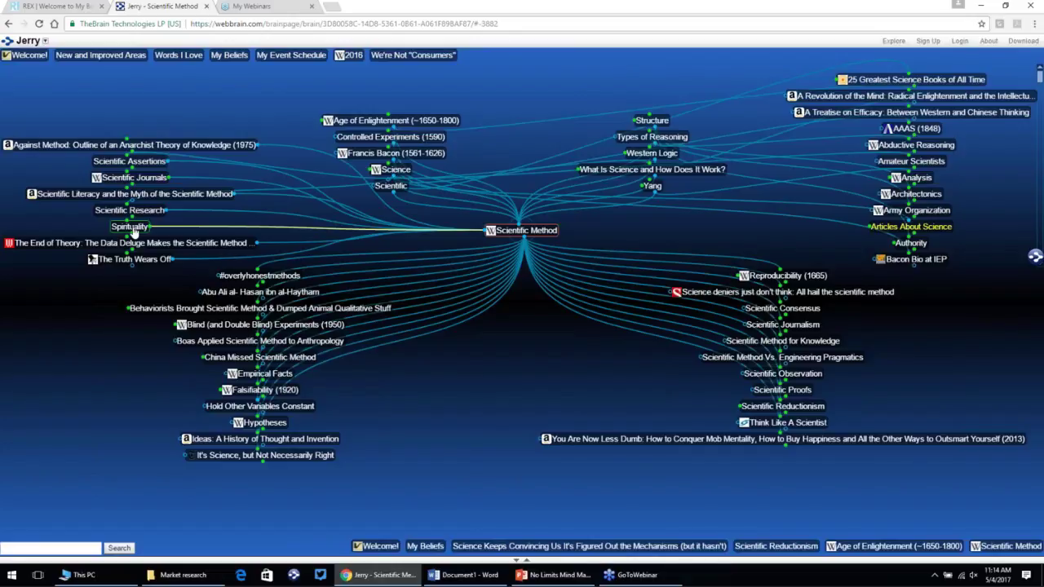
{"action": "left_click", "coordinate": [130, 227]}
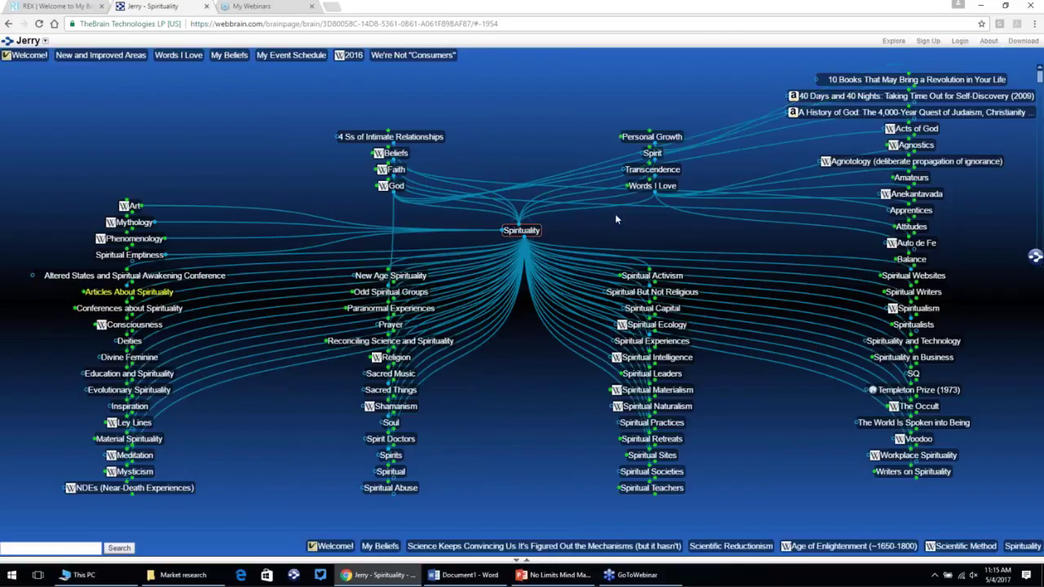
Step: Visit Words I Love, then centre its parent thought Personal
{"action": "left_click", "coordinate": [669, 188]}
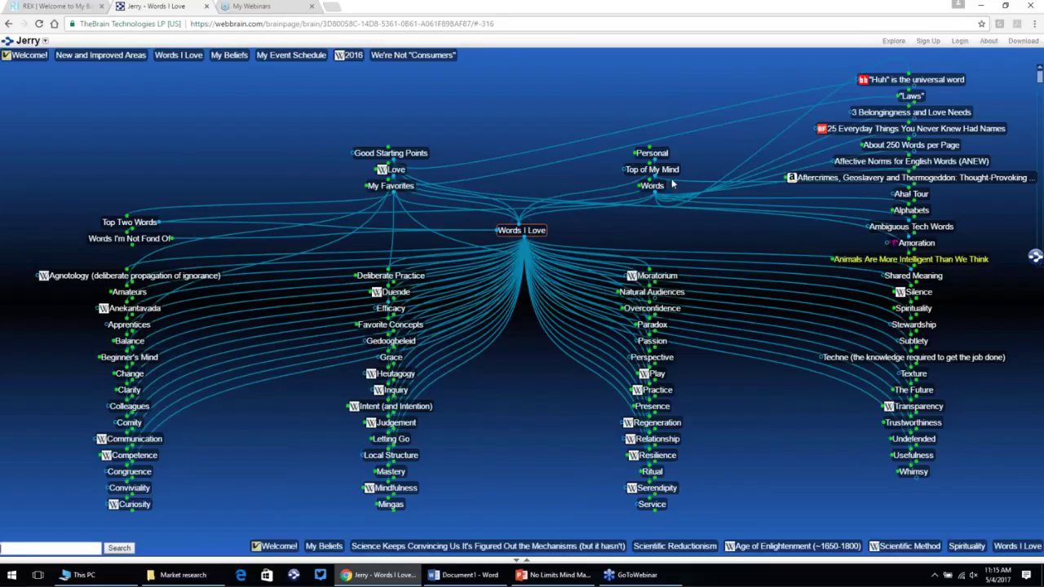
{"action": "left_click", "coordinate": [650, 154]}
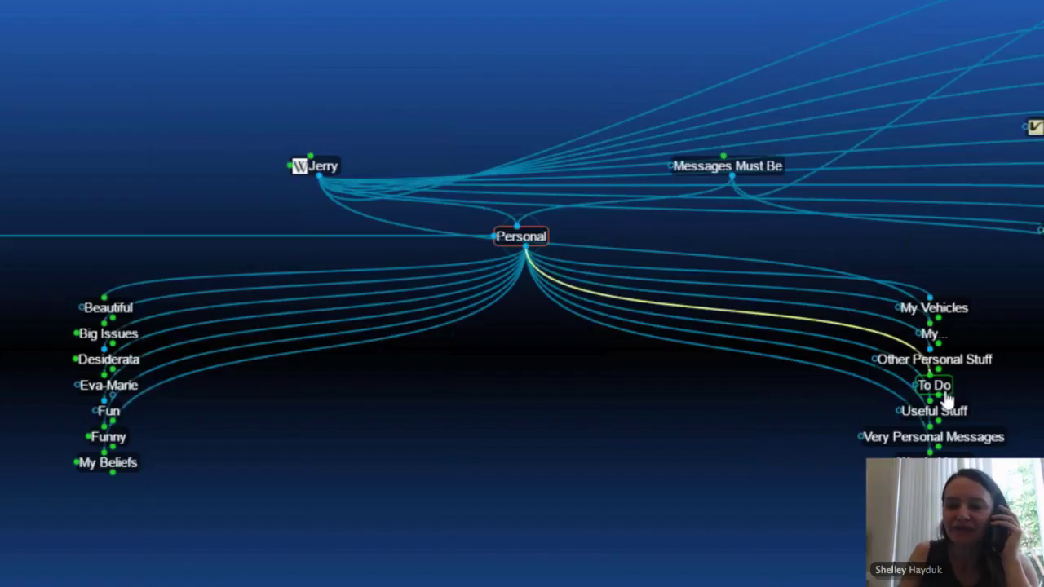
Step: Visit the To Do thought, then centre its parent To Do Lists
{"action": "left_click", "coordinate": [934, 385]}
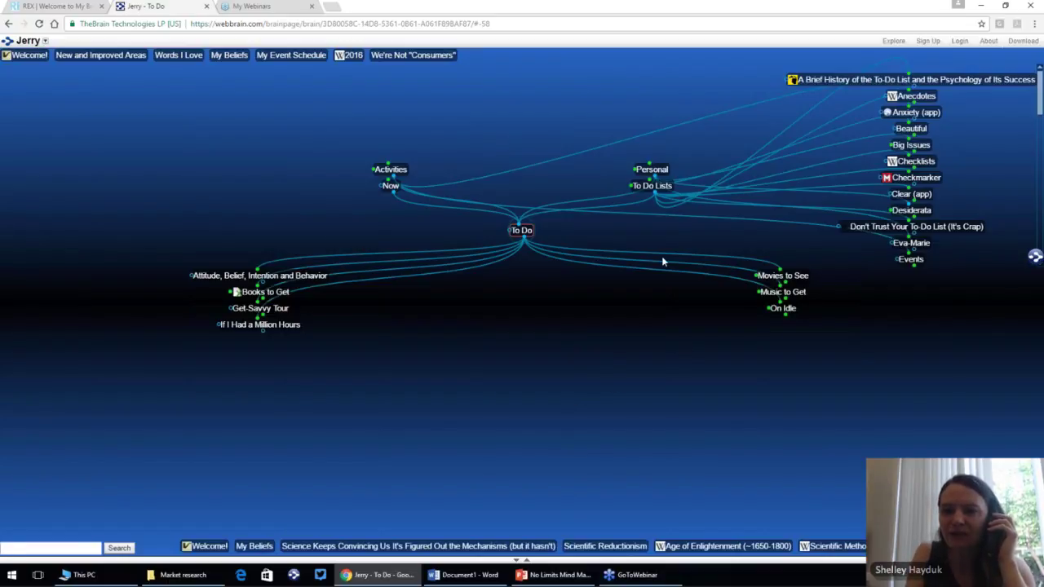
{"action": "left_click", "coordinate": [659, 192]}
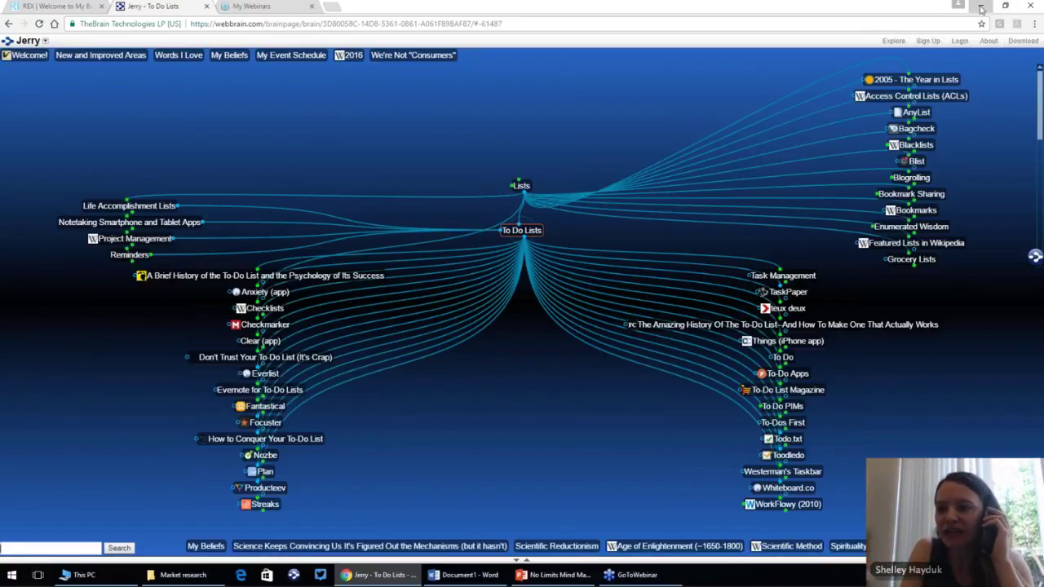
Step: Leave the full-screen browser and return TheBrain to the THORACIC SURGERY CURRICULUM root
{"action": "key", "text": "super+Down"}
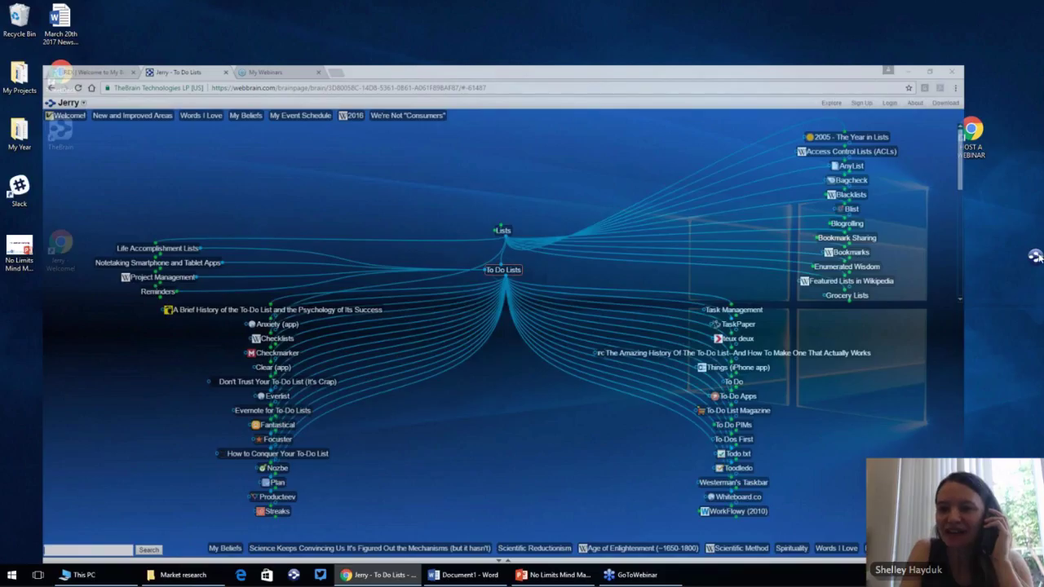
{"action": "key", "text": "super+Down"}
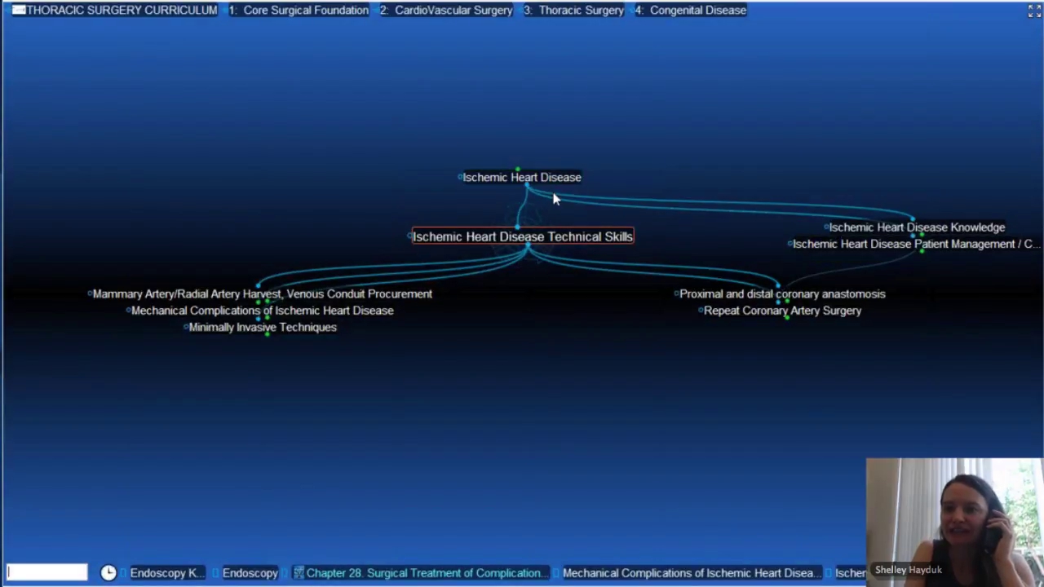
{"action": "left_click", "coordinate": [190, 14]}
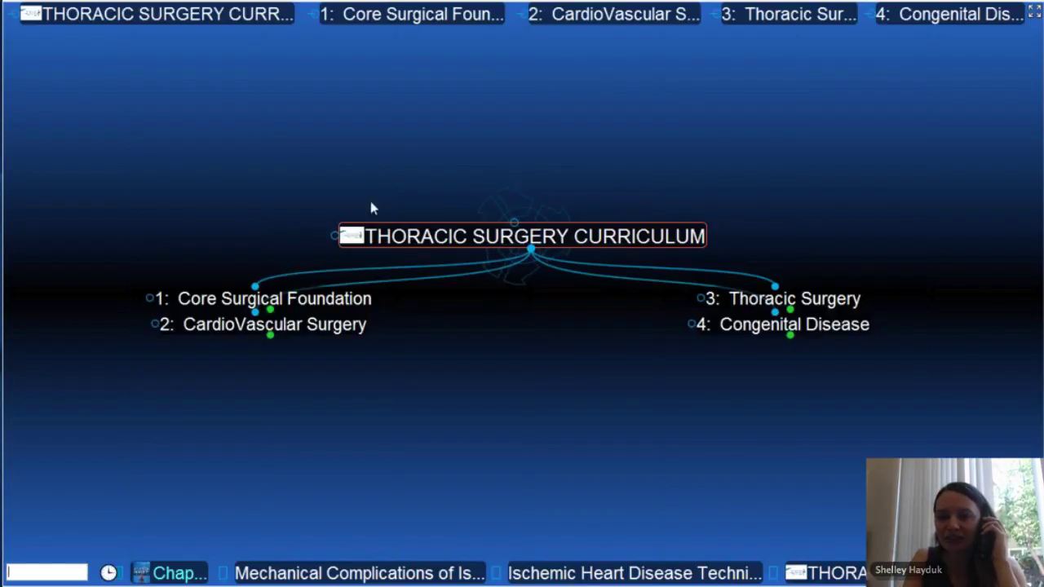
Step: Navigate Core Surgical Foundation, Skills, Perioperative Management to General Critical Care; open the statin article
{"action": "mouse_move", "coordinate": [350, 243]}
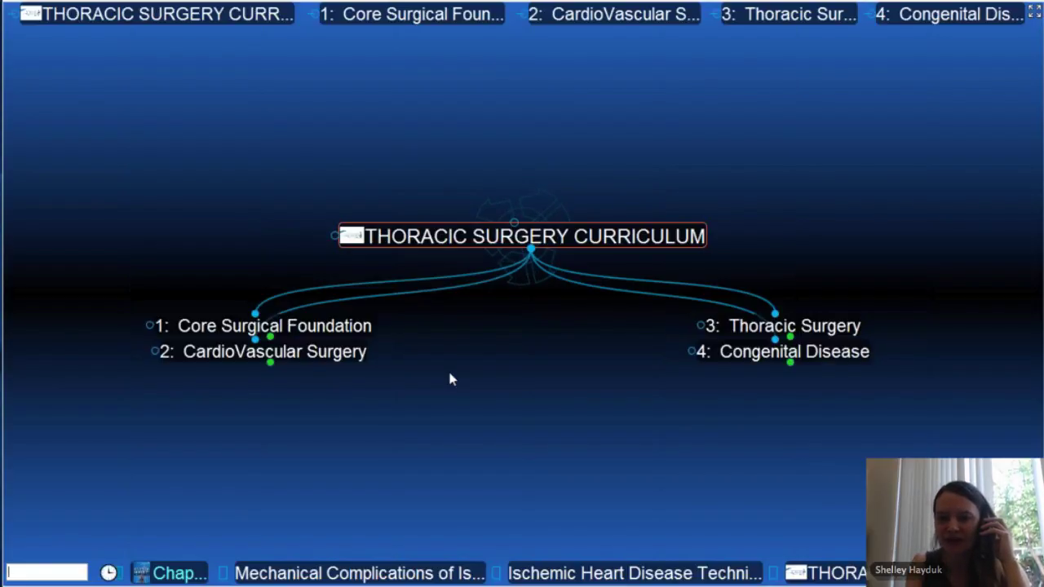
{"action": "left_click", "coordinate": [334, 326]}
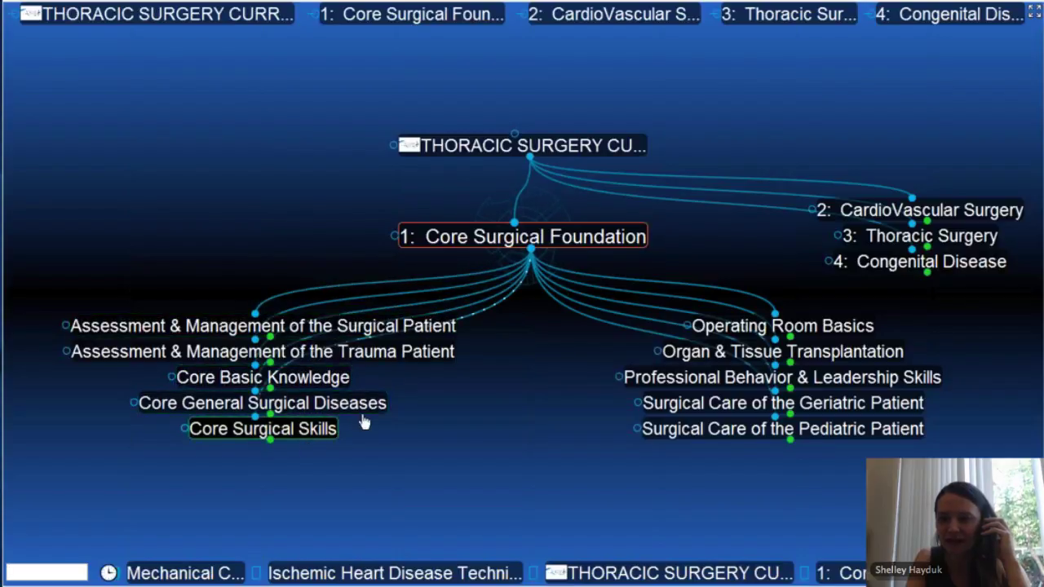
{"action": "left_click", "coordinate": [319, 433]}
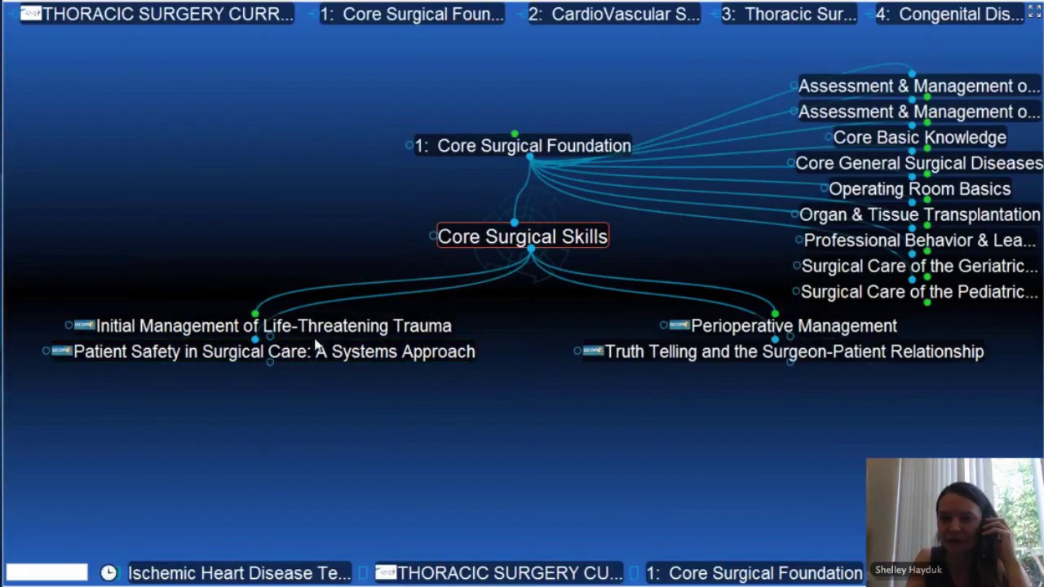
{"action": "left_click", "coordinate": [749, 328]}
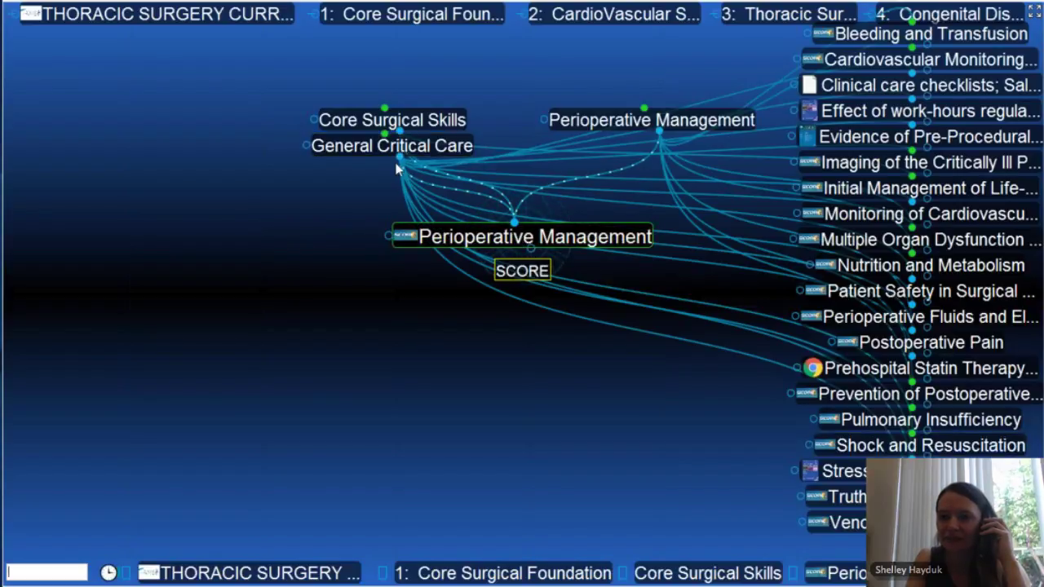
{"action": "left_click", "coordinate": [438, 150]}
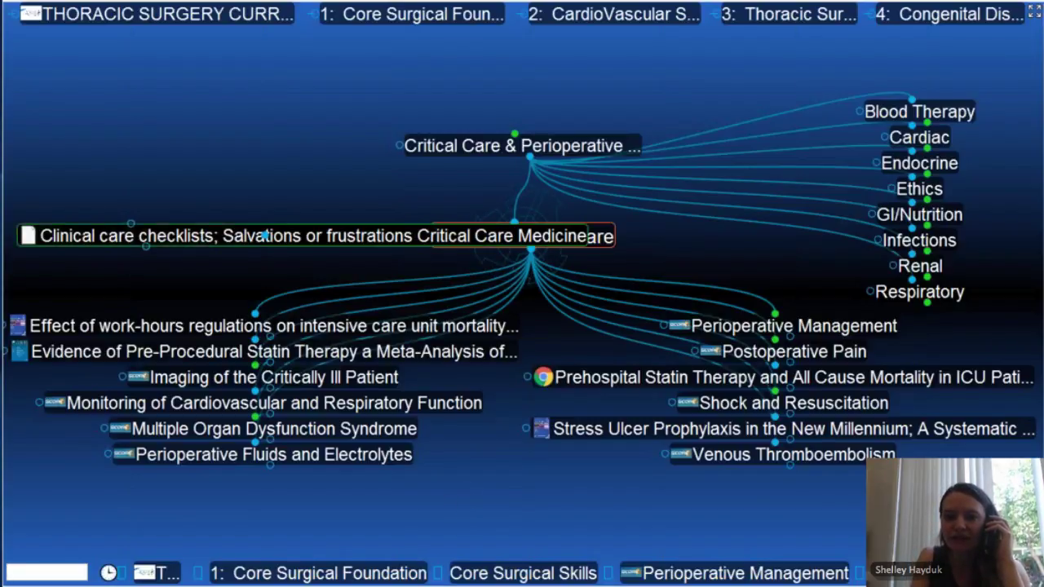
{"action": "mouse_move", "coordinate": [20, 331]}
{"action": "mouse_move", "coordinate": [27, 359]}
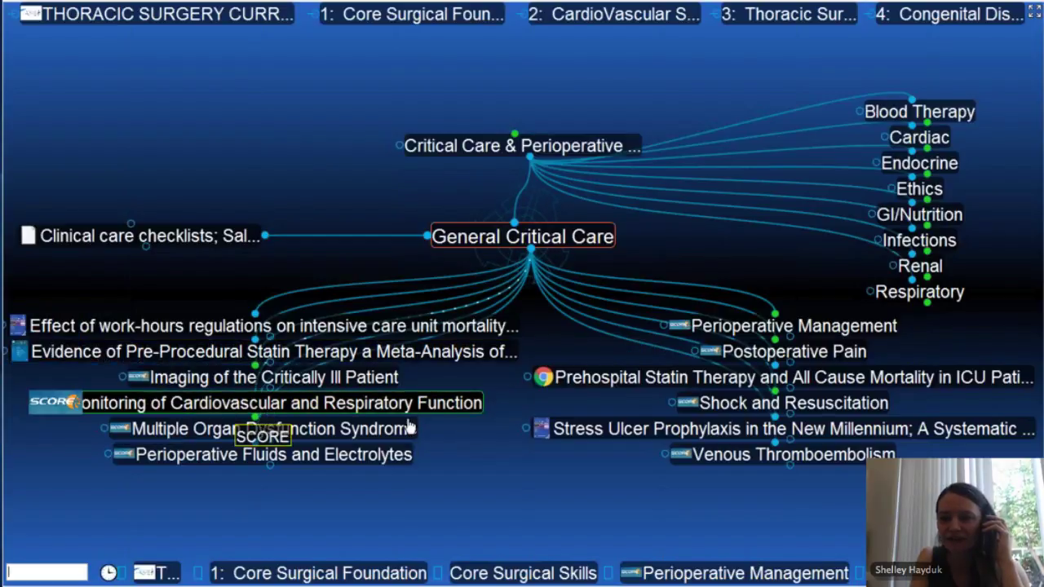
{"action": "left_click", "coordinate": [560, 384]}
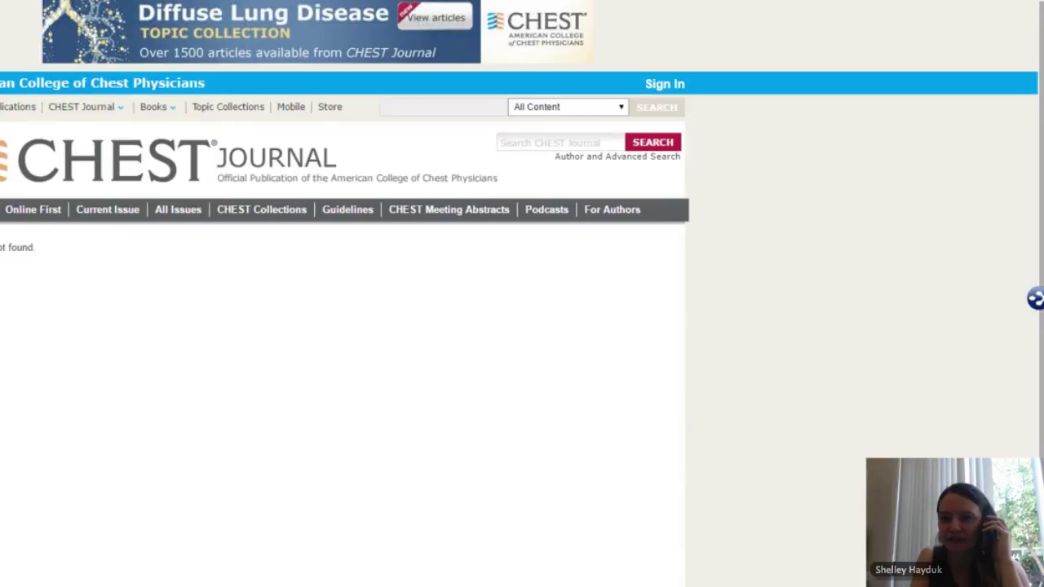
{"action": "left_click", "coordinate": [1036, 300]}
{"action": "mouse_move", "coordinate": [538, 442]}
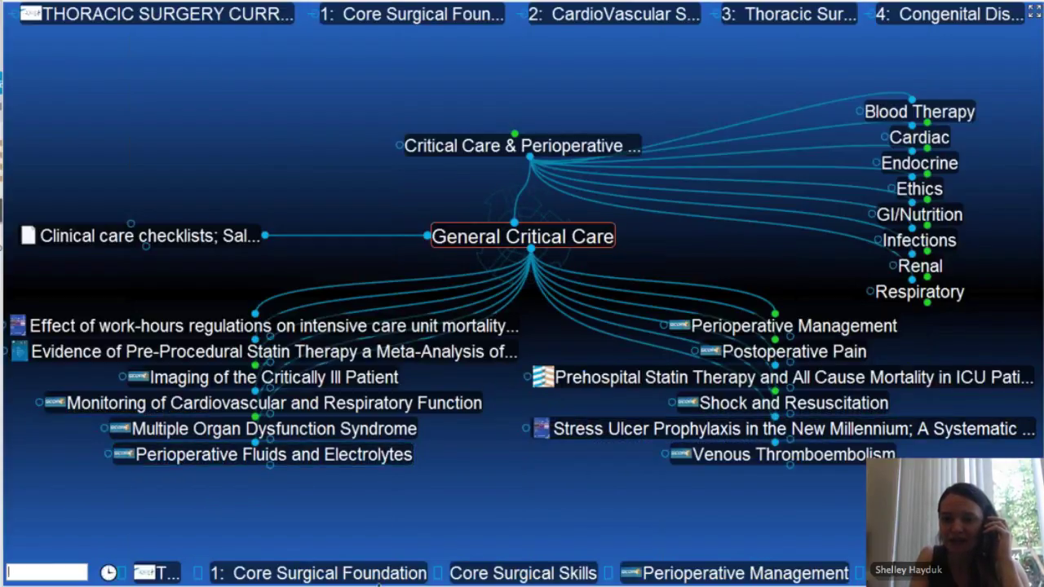
Step: Open the notes panel's thought types list and select Mediastinal Lymph Nodes
{"action": "left_click_drag", "start_coordinate": [377, 585], "coordinate": [379, 538]}
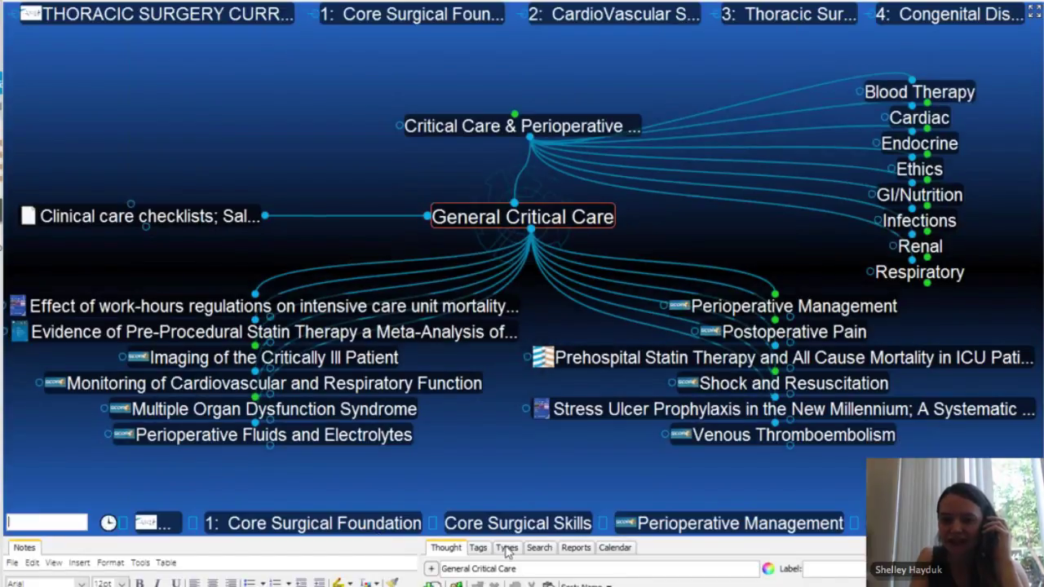
{"action": "left_click", "coordinate": [506, 548]}
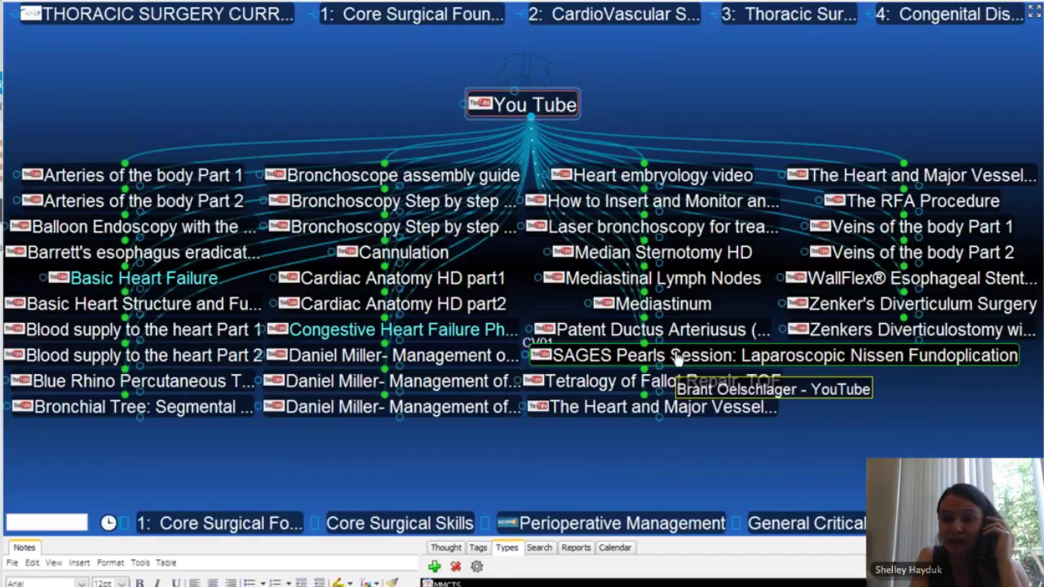
{"action": "left_click", "coordinate": [677, 279]}
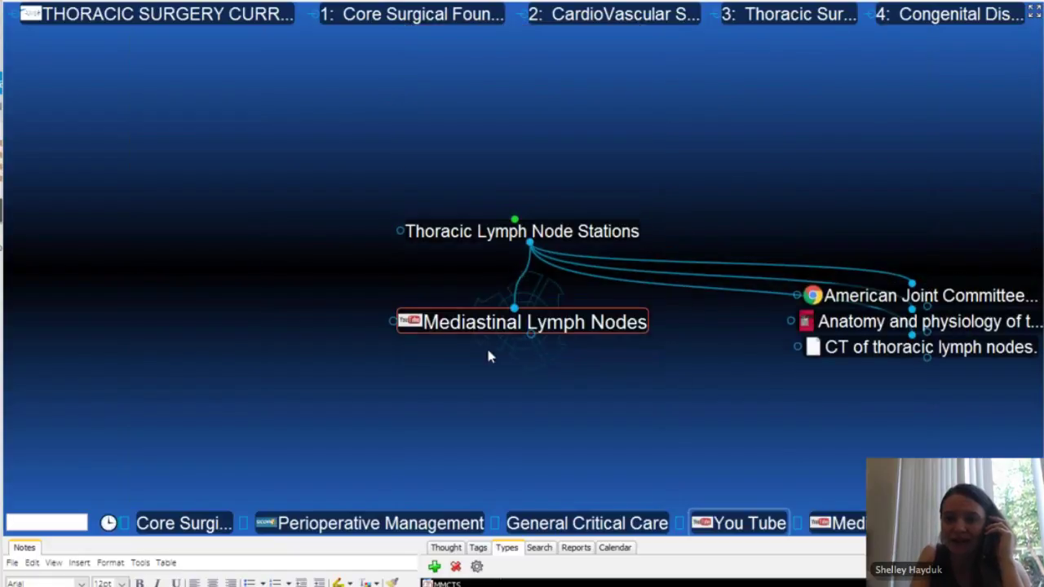
Step: View the Mediastinal Lymph Nodes video, then centre Thoracic Lymph Node Stations
{"action": "left_click", "coordinate": [408, 319]}
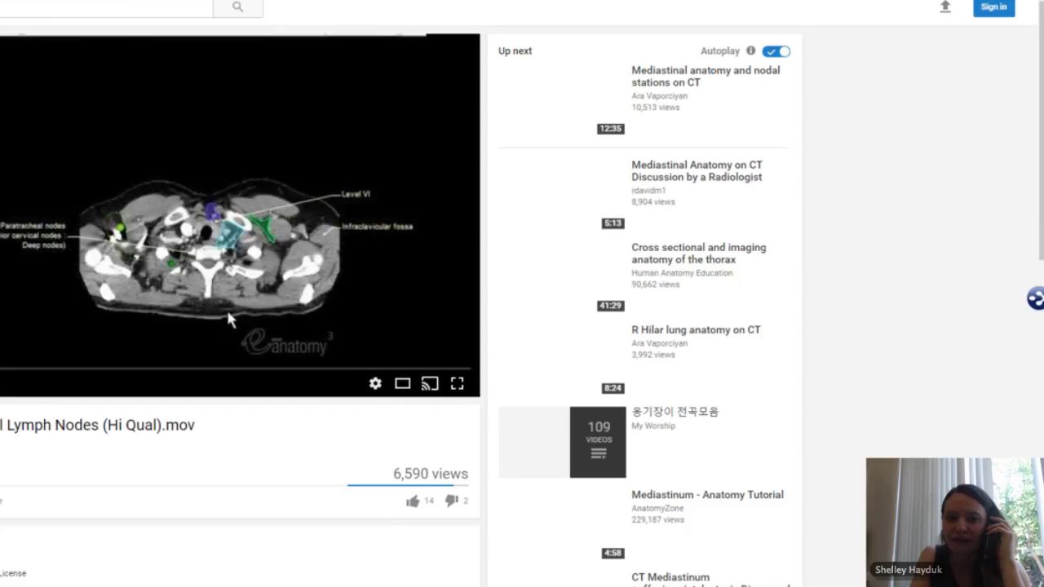
{"action": "left_click", "coordinate": [1034, 301]}
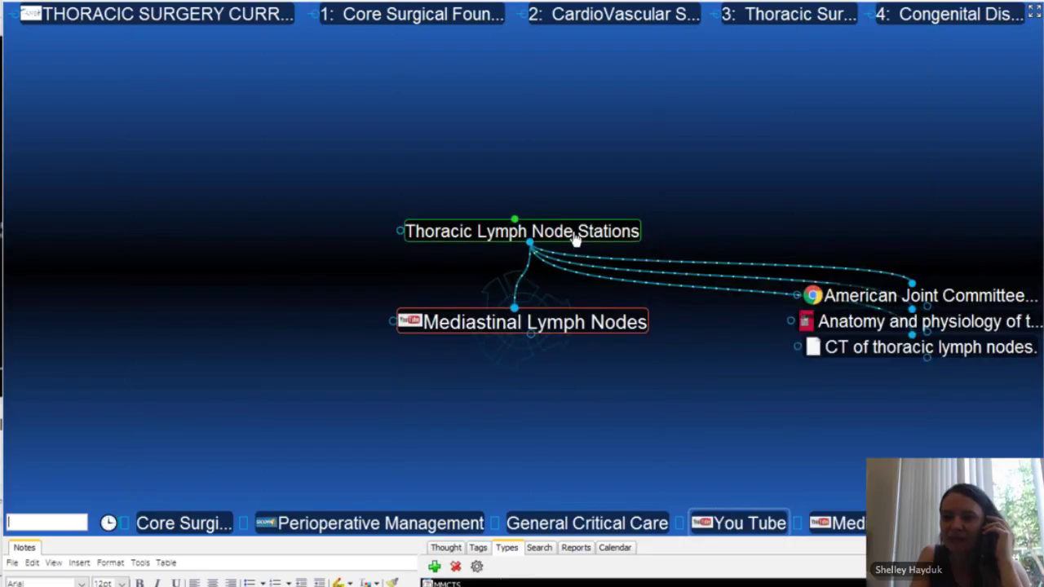
{"action": "left_click", "coordinate": [575, 235]}
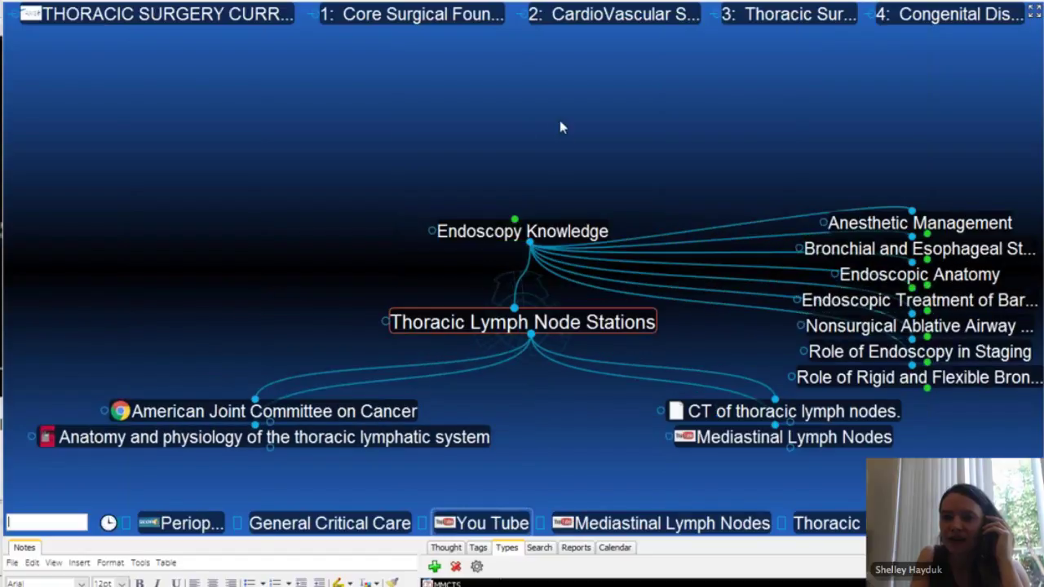
Step: Climb from Endoscopy Knowledge via Endoscopy and 3: Thoracic Surgery to the curriculum root
{"action": "left_click", "coordinate": [521, 230]}
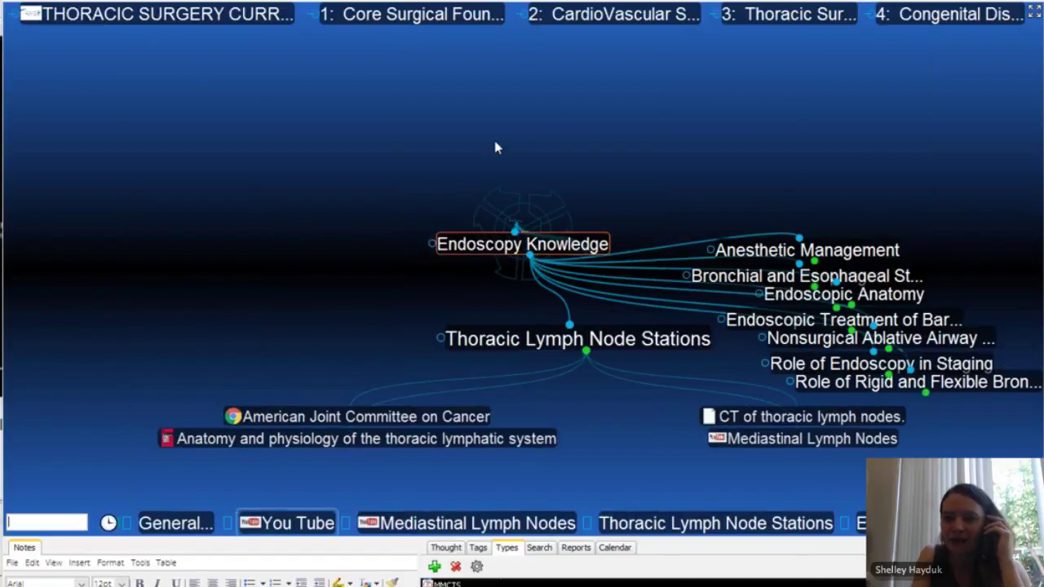
{"action": "left_click_drag", "start_coordinate": [341, 245], "coordinate": [341, 70]}
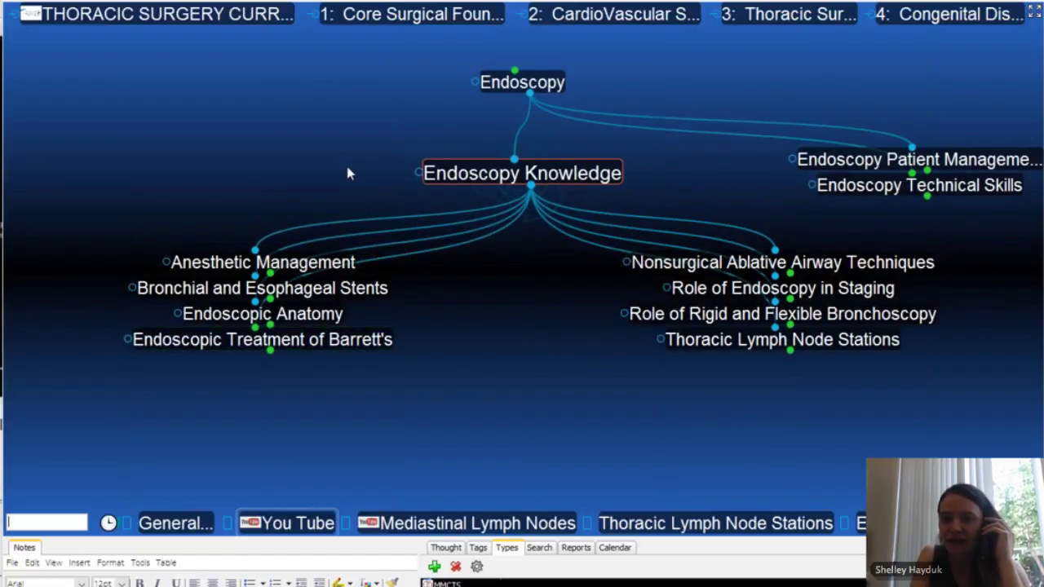
{"action": "left_click_drag", "start_coordinate": [347, 172], "coordinate": [348, 207]}
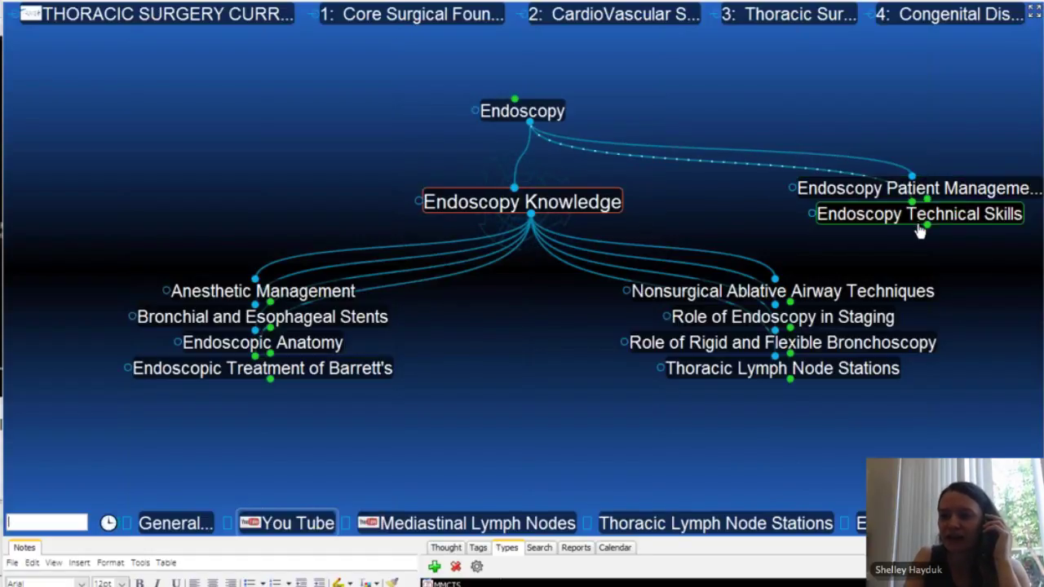
{"action": "left_click", "coordinate": [541, 108]}
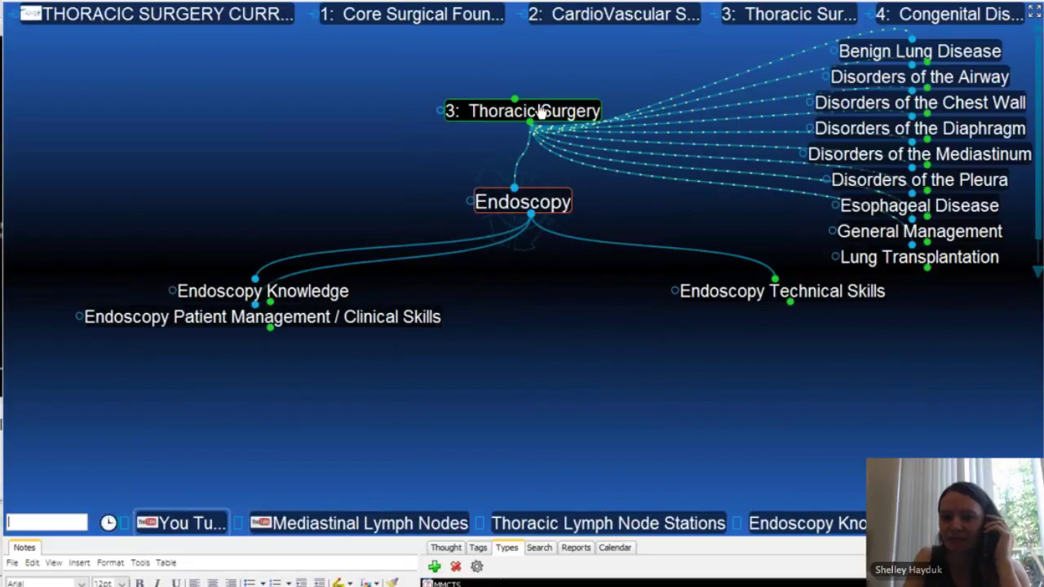
{"action": "left_click", "coordinate": [529, 112]}
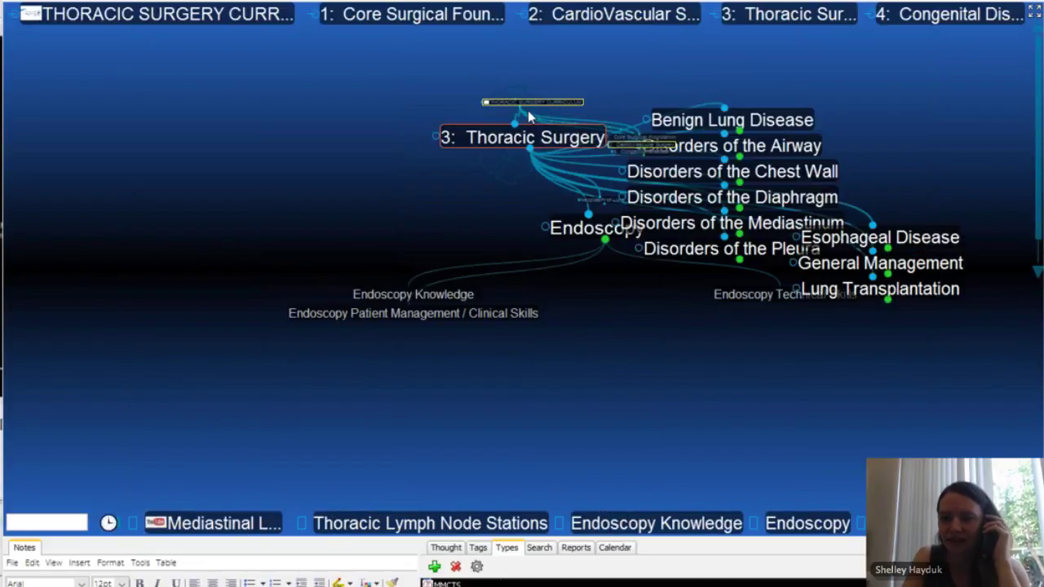
{"action": "left_click", "coordinate": [551, 113]}
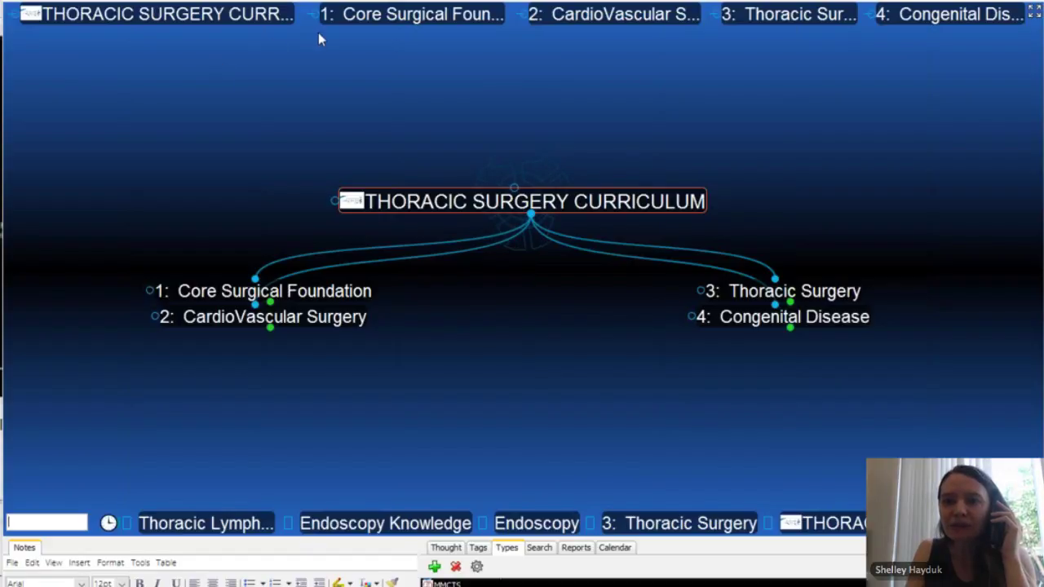
Step: Open the My Brain sample brain and move up to its My Brain root
{"action": "left_click", "coordinate": [423, 2]}
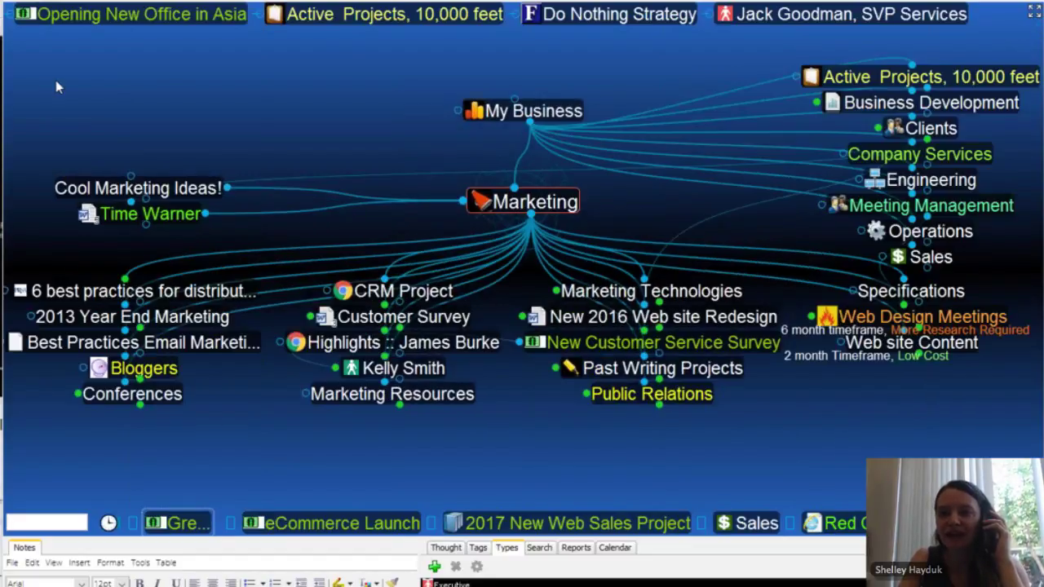
{"action": "left_click", "coordinate": [500, 114]}
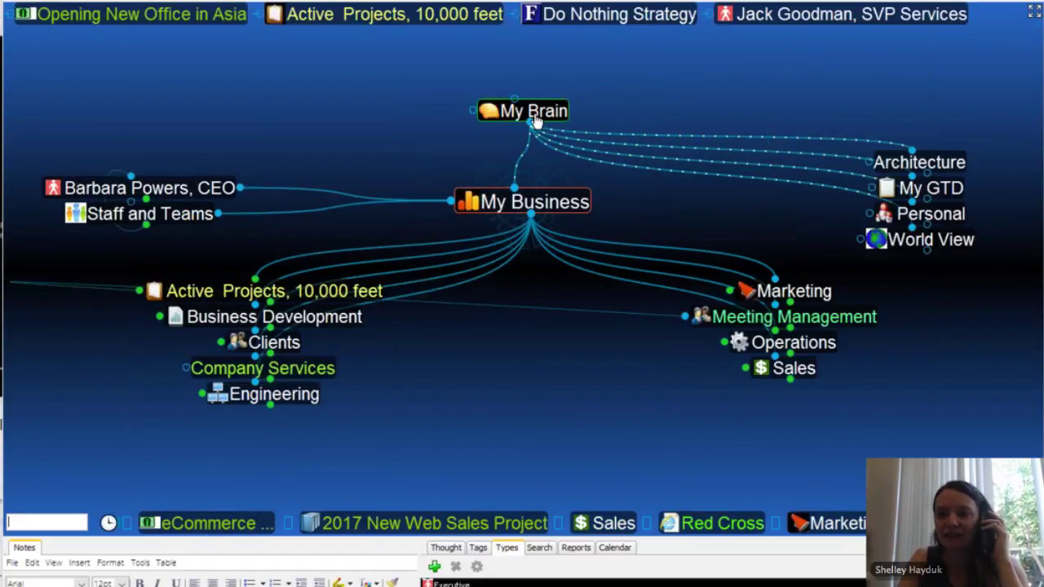
{"action": "left_click", "coordinate": [500, 114]}
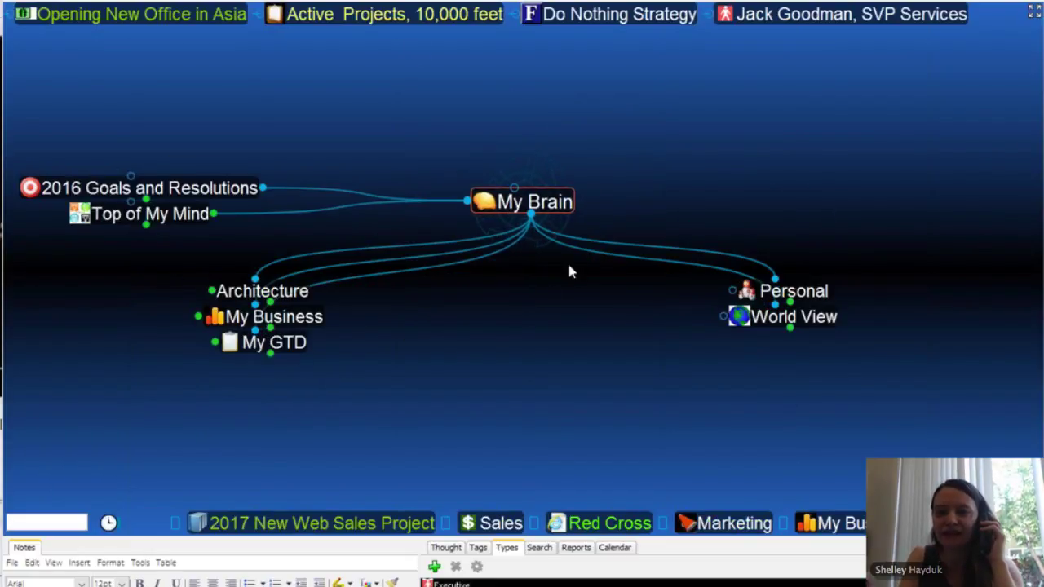
Step: Browse My Business, Personal, Hobbies, Health and Fitness and My Latest Preoccupations, then back to Hobbies
{"action": "left_click", "coordinate": [315, 322]}
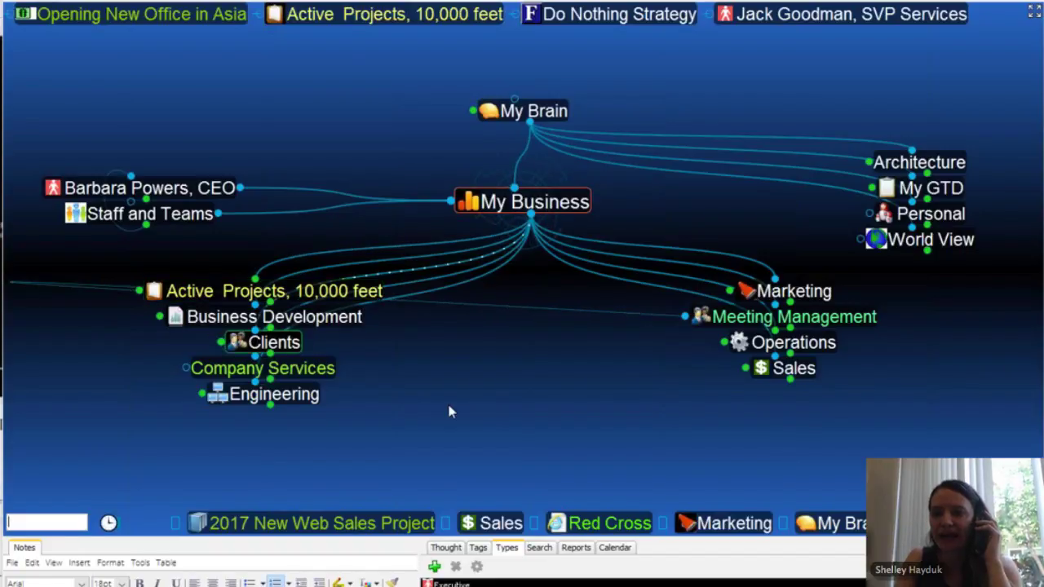
{"action": "left_click", "coordinate": [930, 215]}
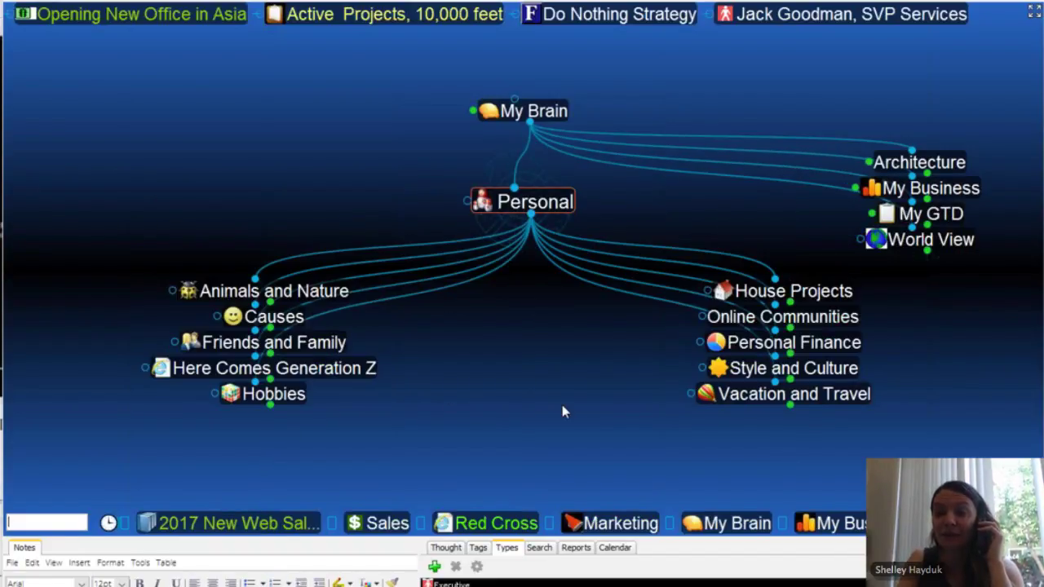
{"action": "left_click", "coordinate": [295, 401]}
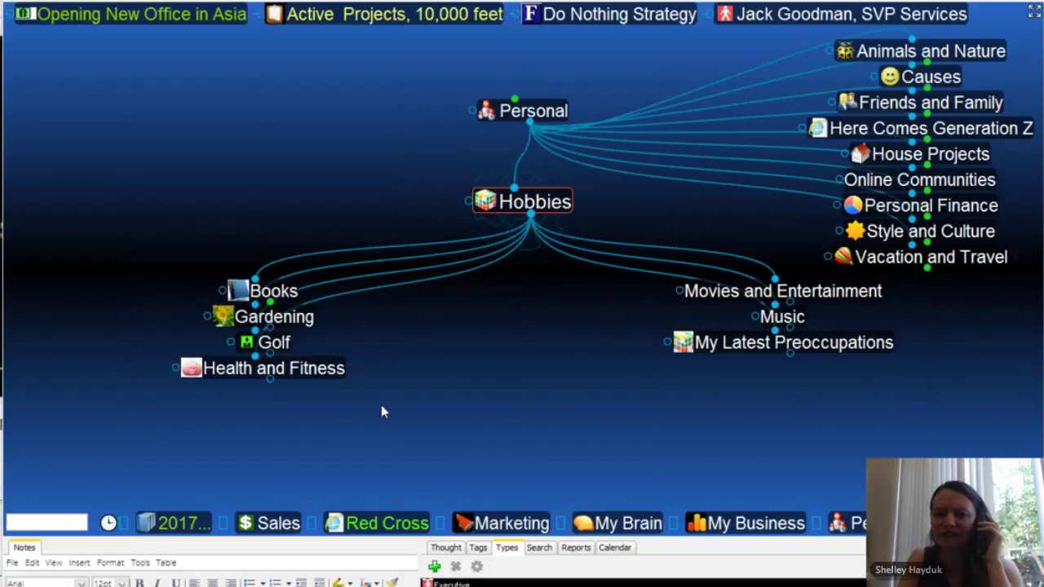
{"action": "left_click", "coordinate": [308, 371]}
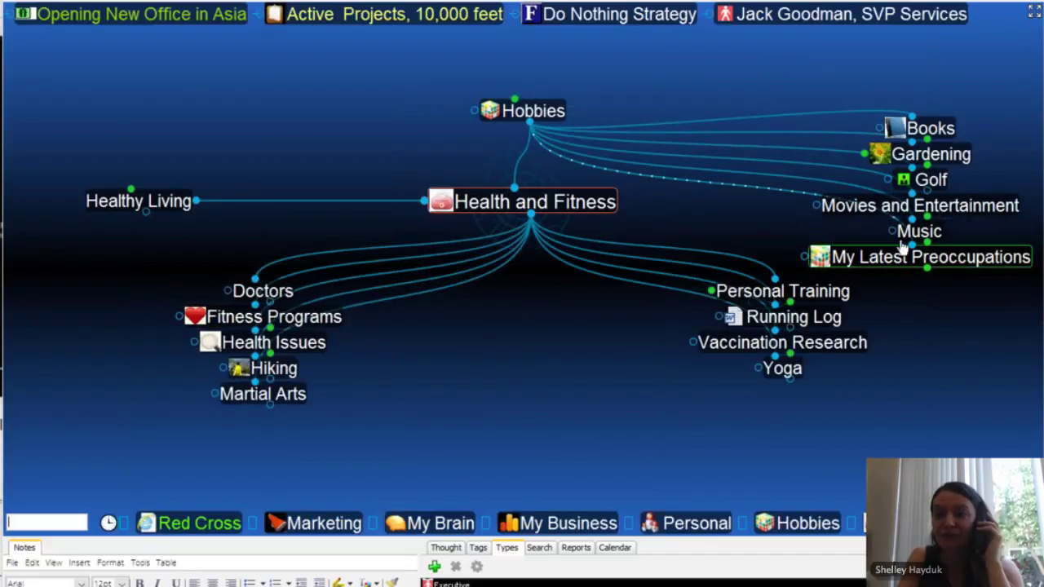
{"action": "left_click", "coordinate": [917, 257]}
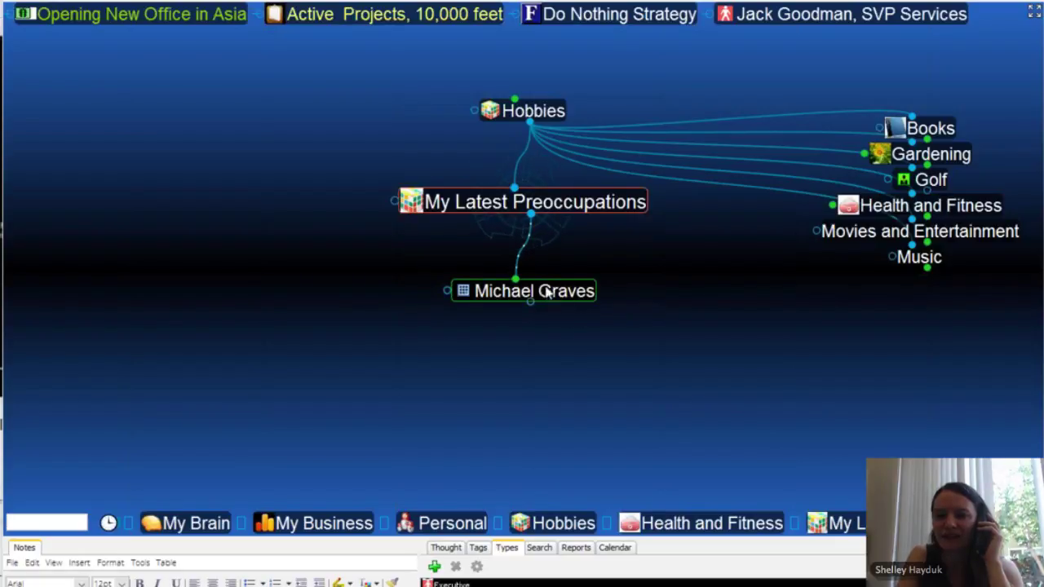
{"action": "left_click", "coordinate": [545, 113]}
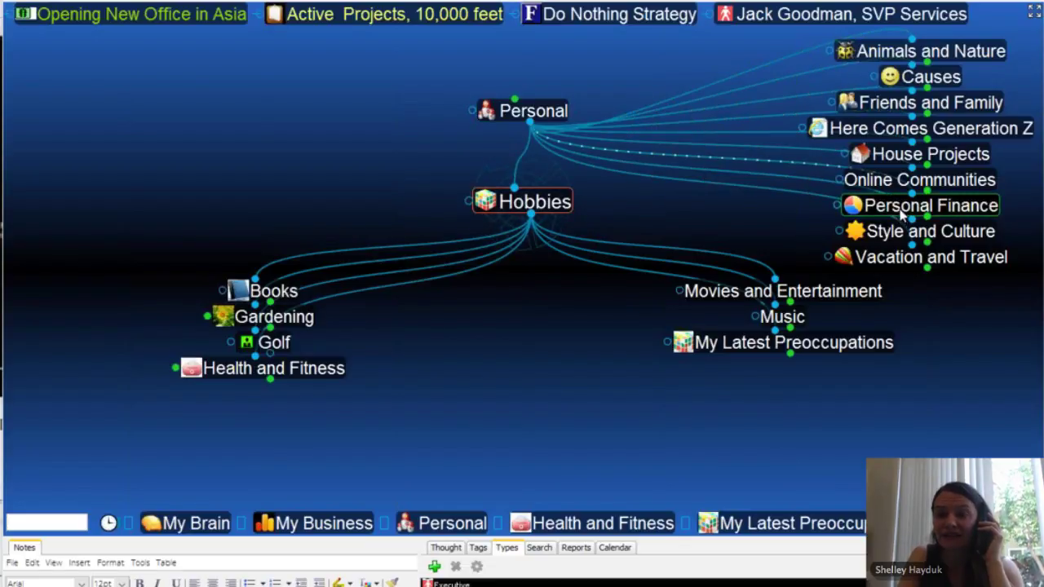
Step: Explore Personal Finance, My Investments, The Stock Market and World View, then centre Personal
{"action": "left_click", "coordinate": [898, 210]}
{"action": "left_click", "coordinate": [625, 389]}
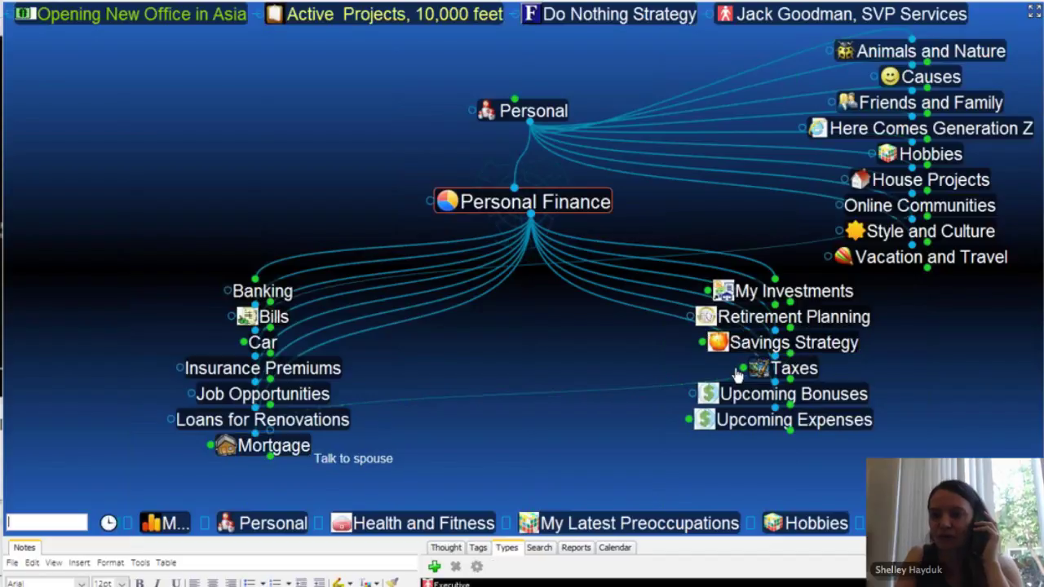
{"action": "left_click", "coordinate": [781, 296]}
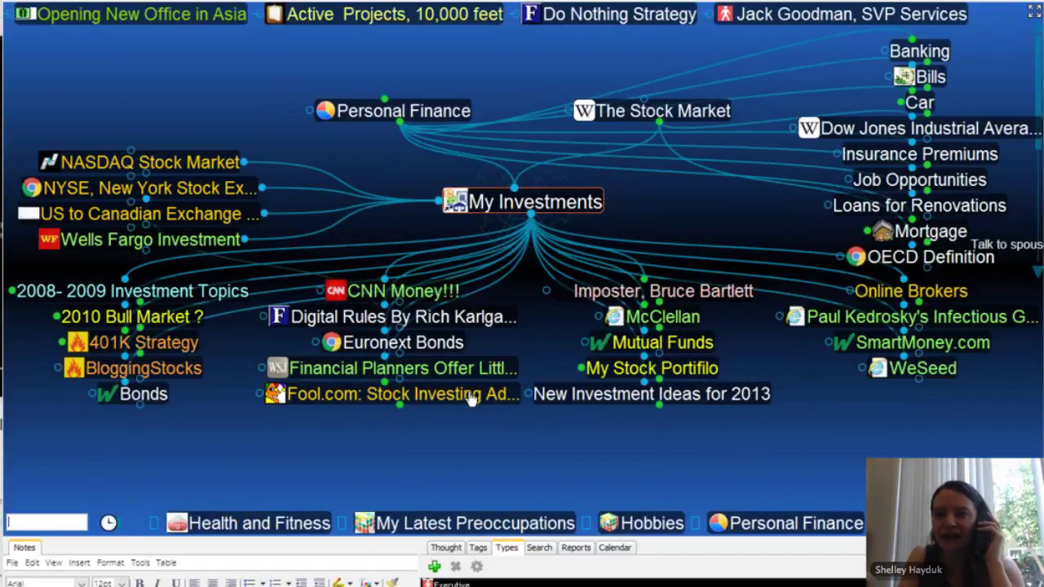
{"action": "left_click", "coordinate": [638, 133]}
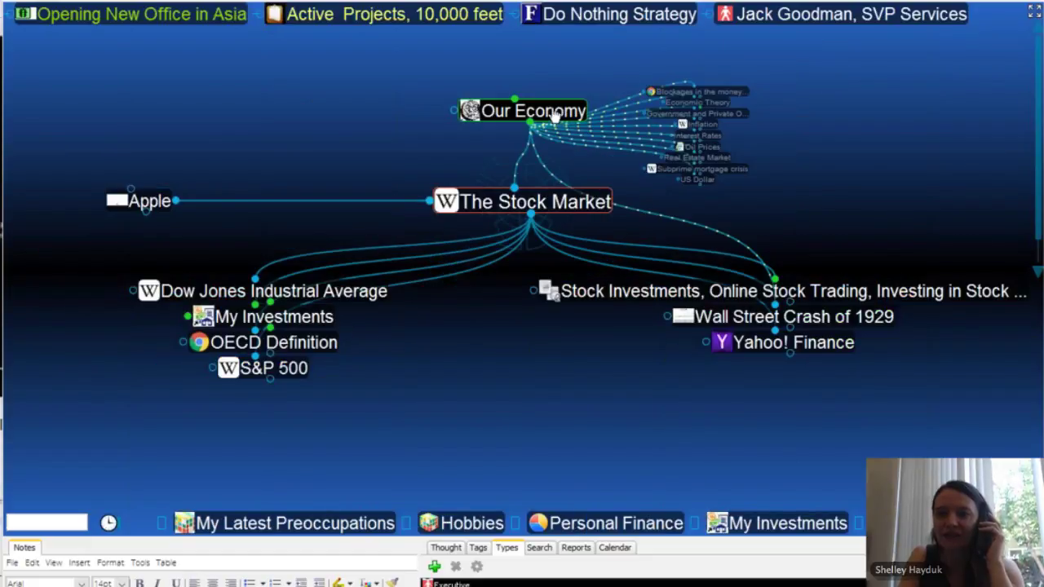
{"action": "left_click", "coordinate": [555, 115]}
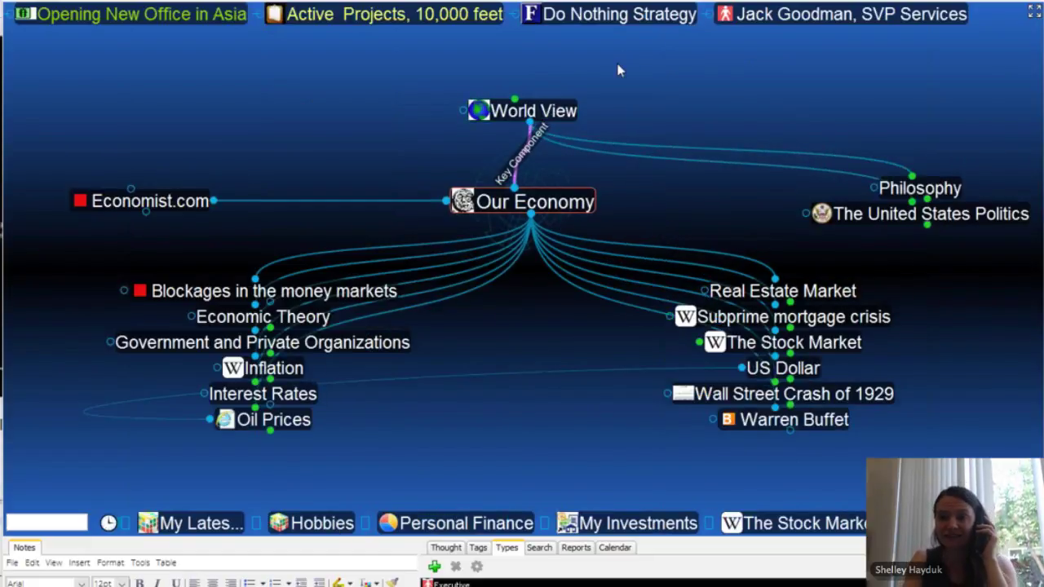
{"action": "left_click", "coordinate": [561, 121]}
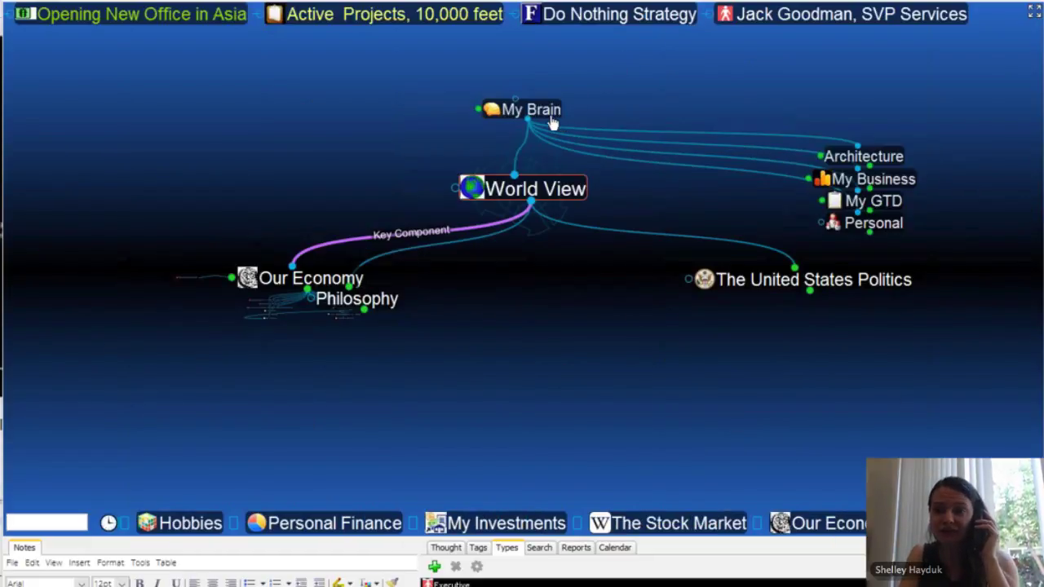
{"action": "left_click", "coordinate": [553, 114]}
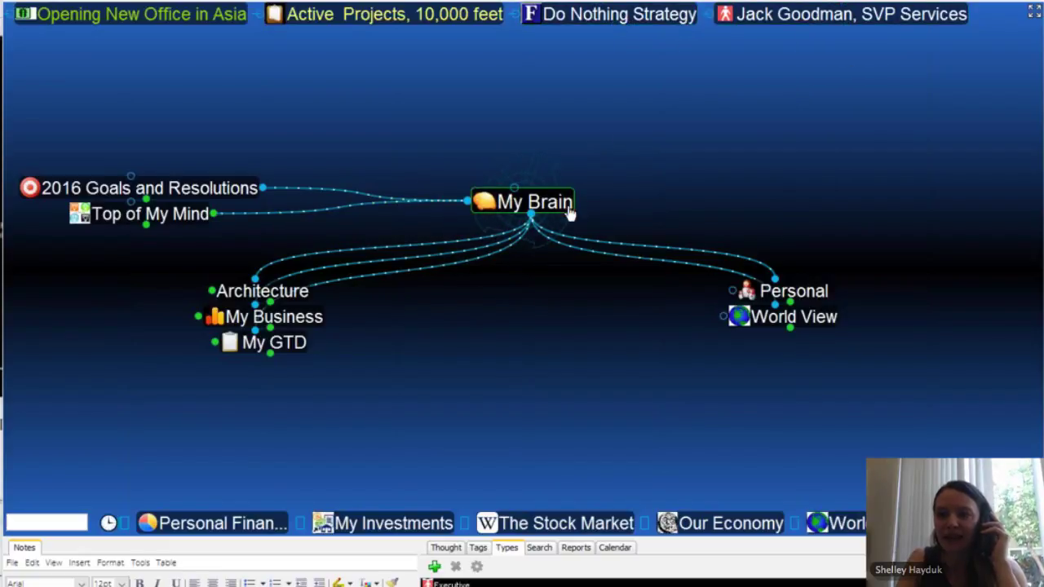
{"action": "left_click", "coordinate": [794, 294]}
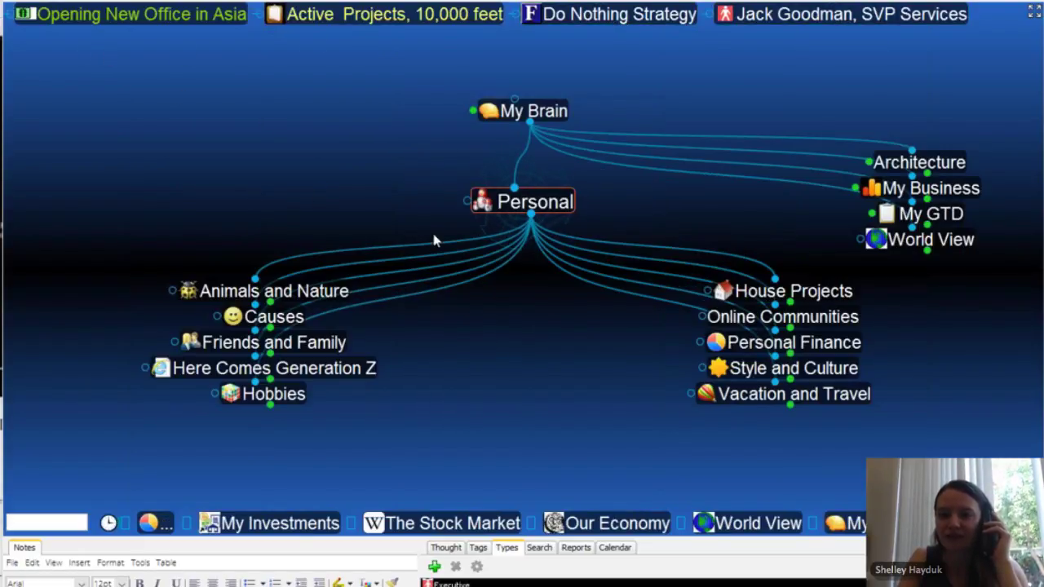
Step: Pin Vacation and Travel, browse Top of My Mind and Competitors, then jump back via the pin
{"action": "right_click", "coordinate": [759, 397]}
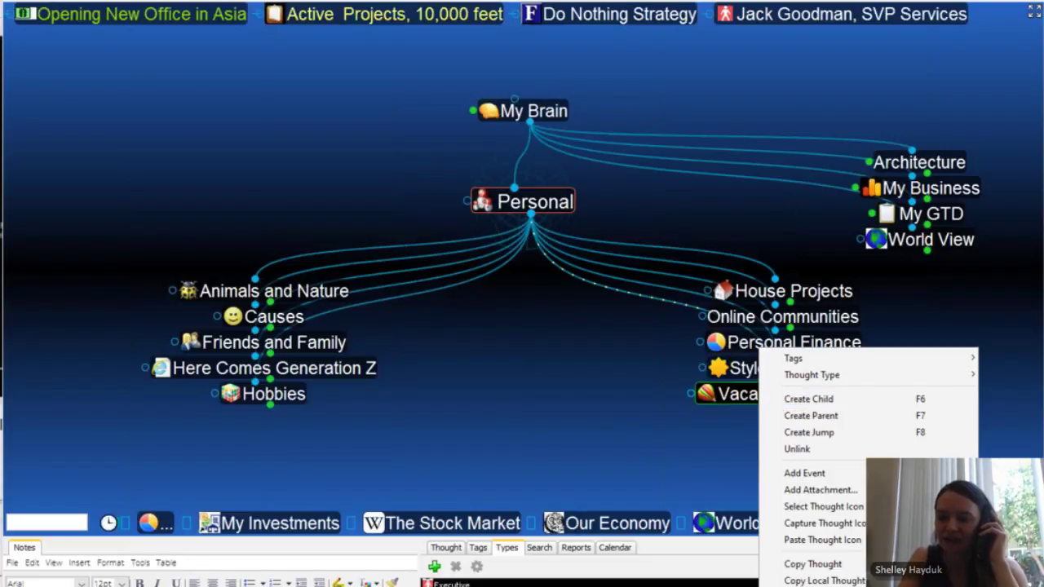
{"action": "left_click", "coordinate": [816, 581]}
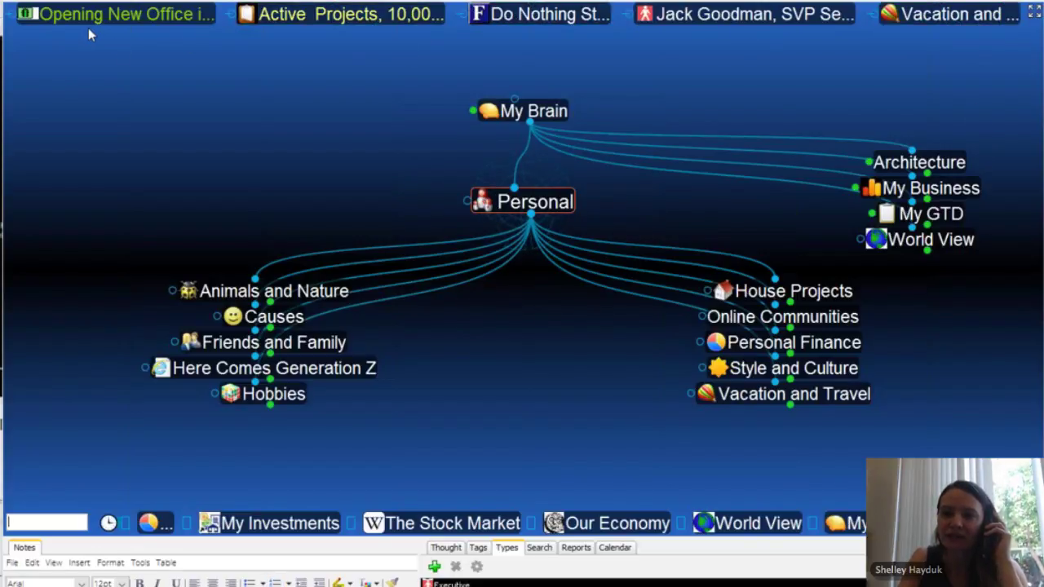
{"action": "left_click", "coordinate": [517, 111]}
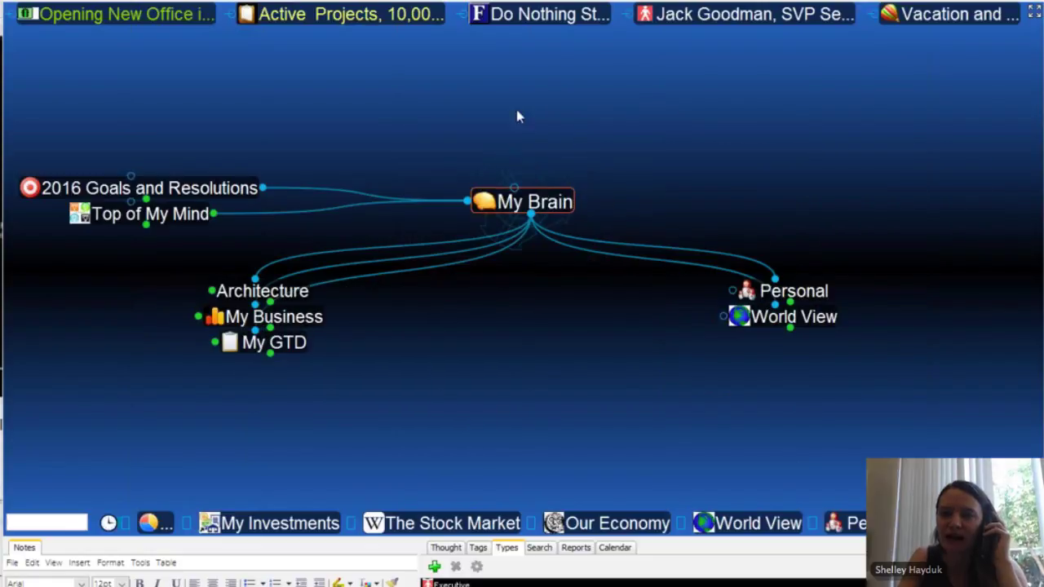
{"action": "left_click", "coordinate": [152, 215]}
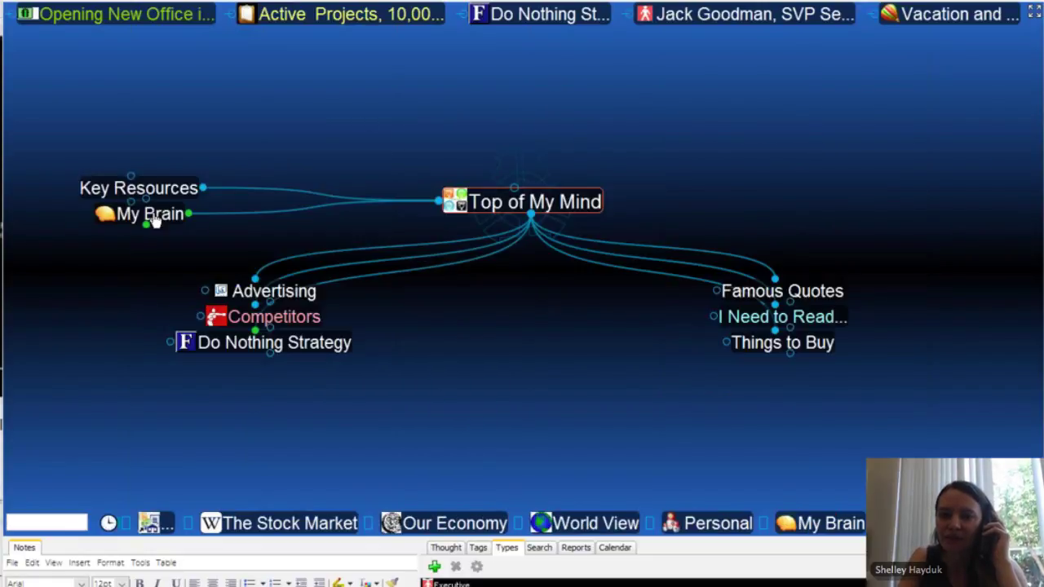
{"action": "left_click", "coordinate": [313, 319]}
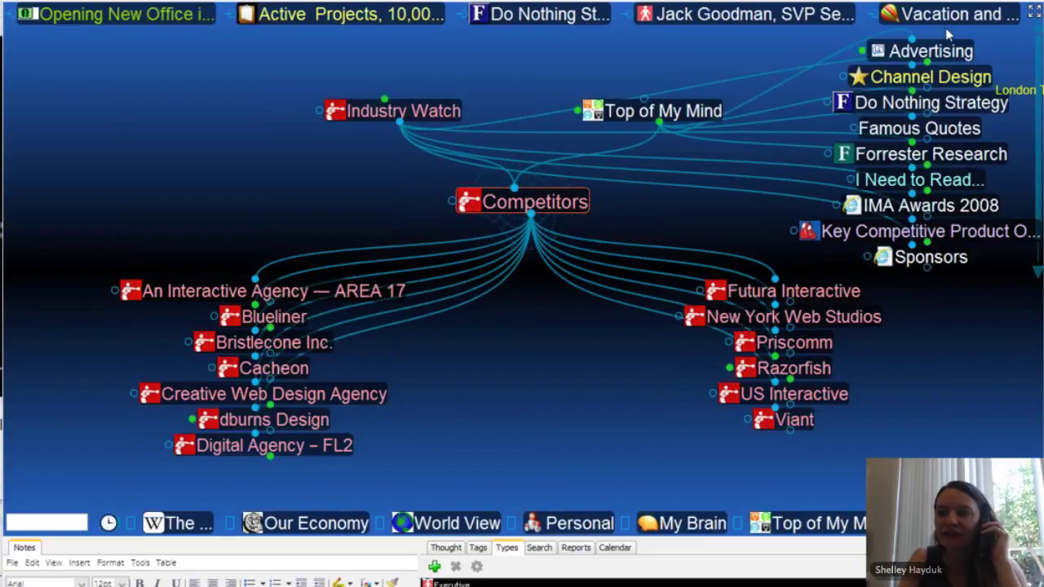
{"action": "left_click", "coordinate": [949, 27]}
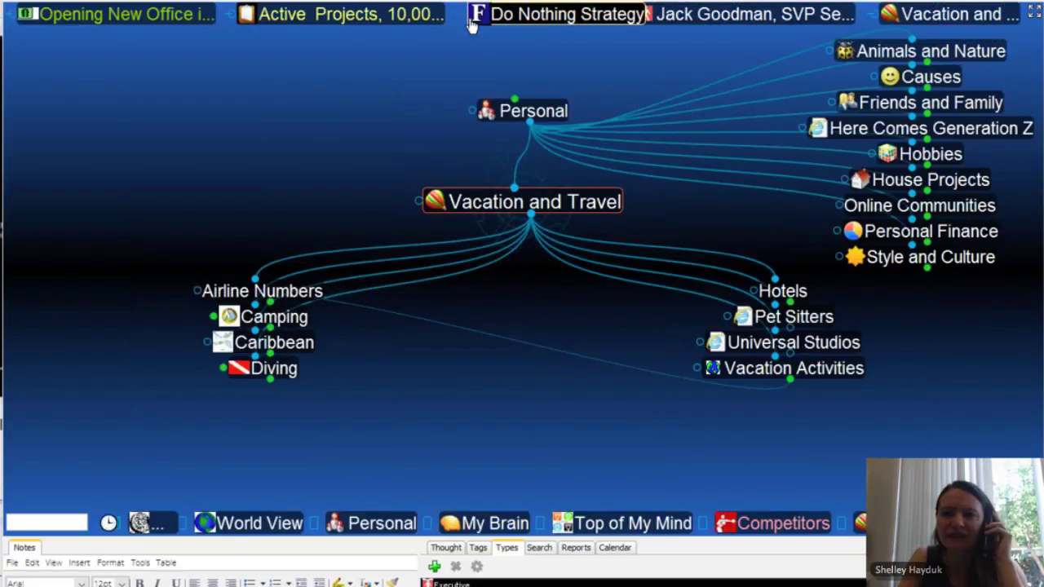
Step: Jump to the Opening New Office in Asia pin, then remove the executive's and Do Nothing Strategy pins
{"action": "left_click", "coordinate": [124, 23]}
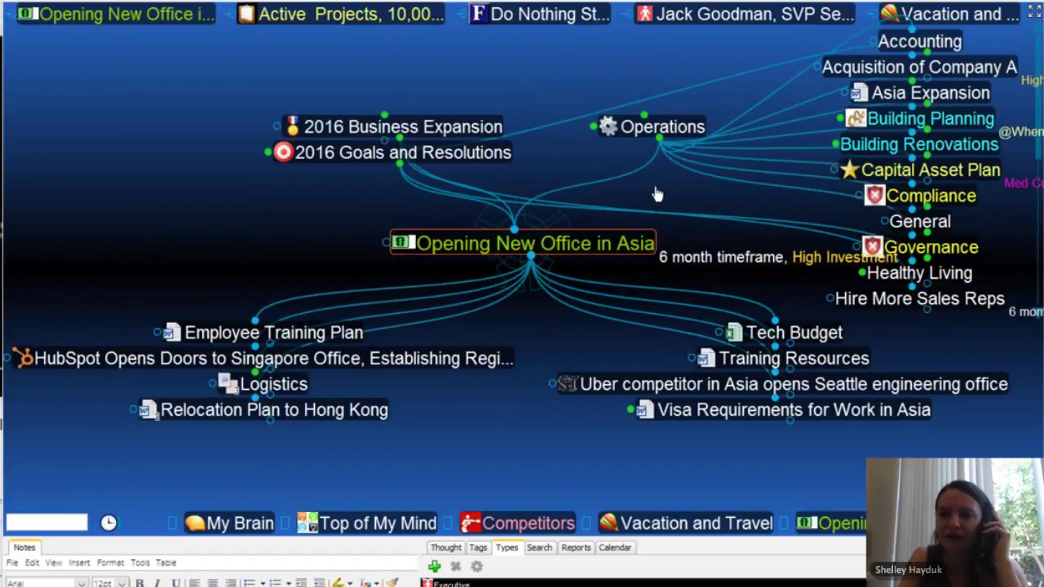
{"action": "right_click", "coordinate": [737, 22]}
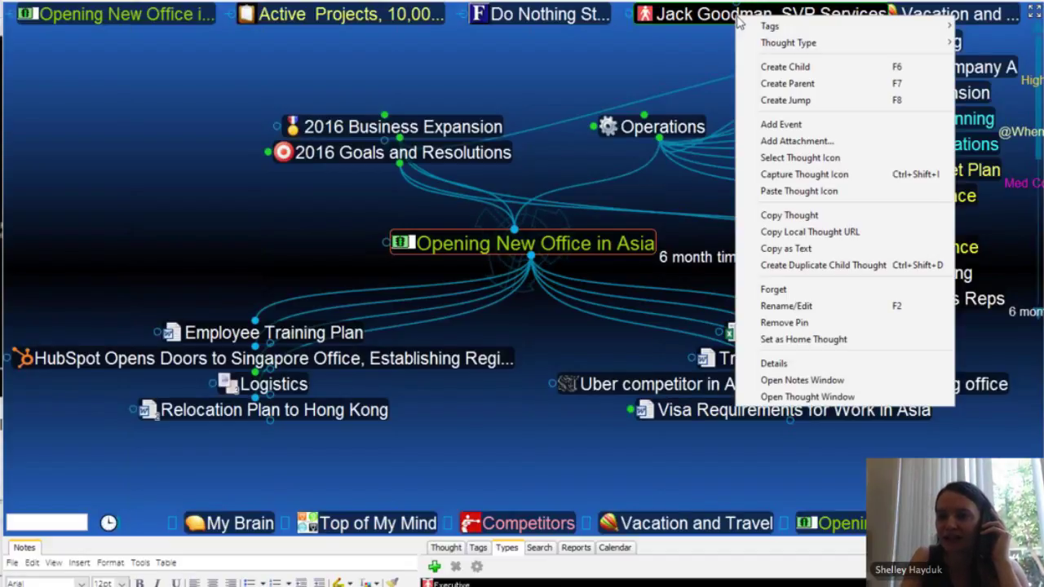
{"action": "left_click", "coordinate": [787, 323]}
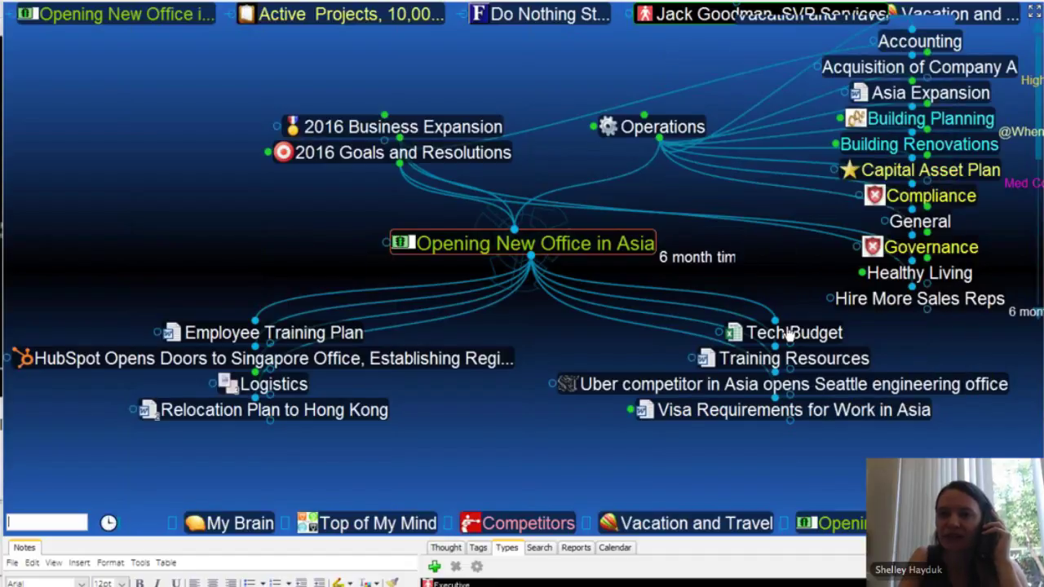
{"action": "right_click", "coordinate": [576, 21]}
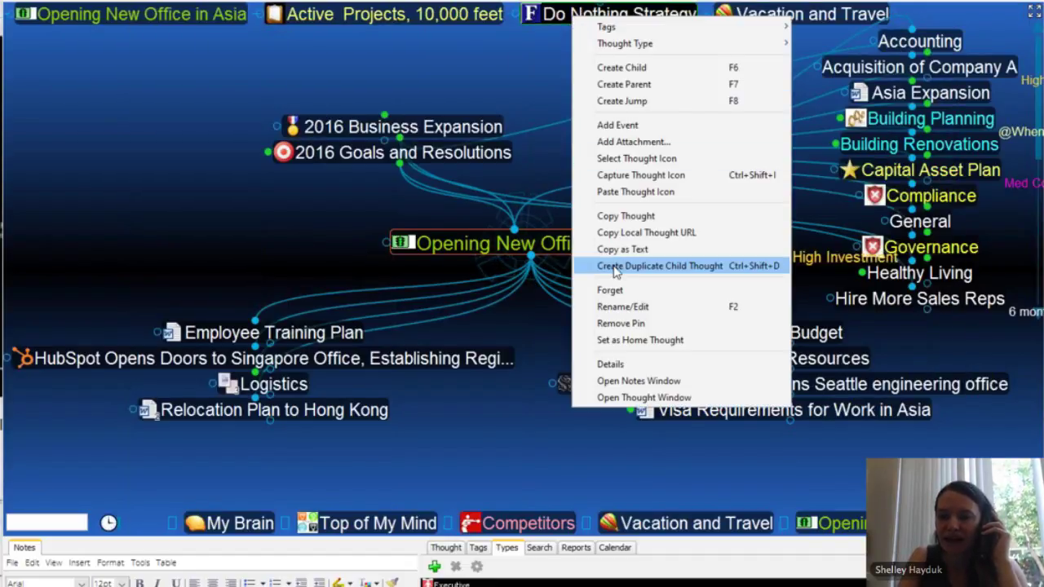
{"action": "left_click", "coordinate": [620, 324]}
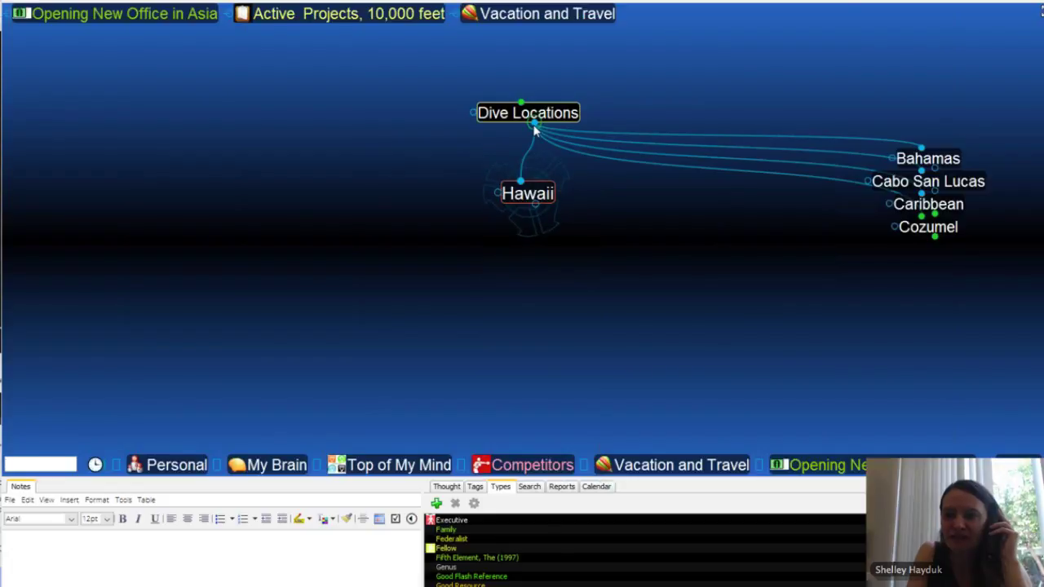
Step: Climb from Dive Locations through Dive Sites to Diving, then search for 'ed'
{"action": "left_click", "coordinate": [534, 130]}
{"action": "mouse_move", "coordinate": [557, 117]}
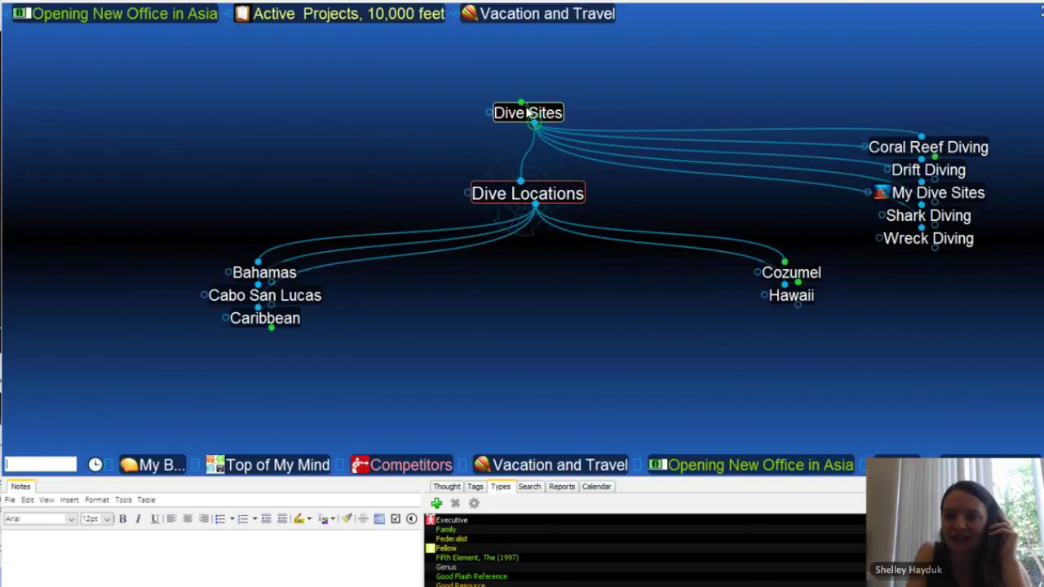
{"action": "left_click", "coordinate": [530, 113]}
{"action": "left_click", "coordinate": [526, 110]}
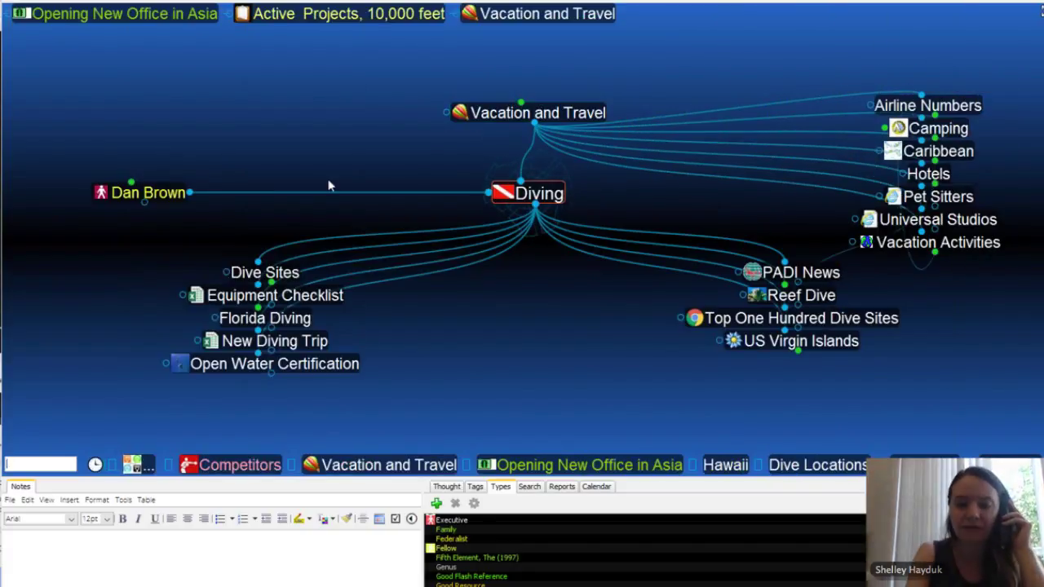
{"action": "type", "text": "ed"}
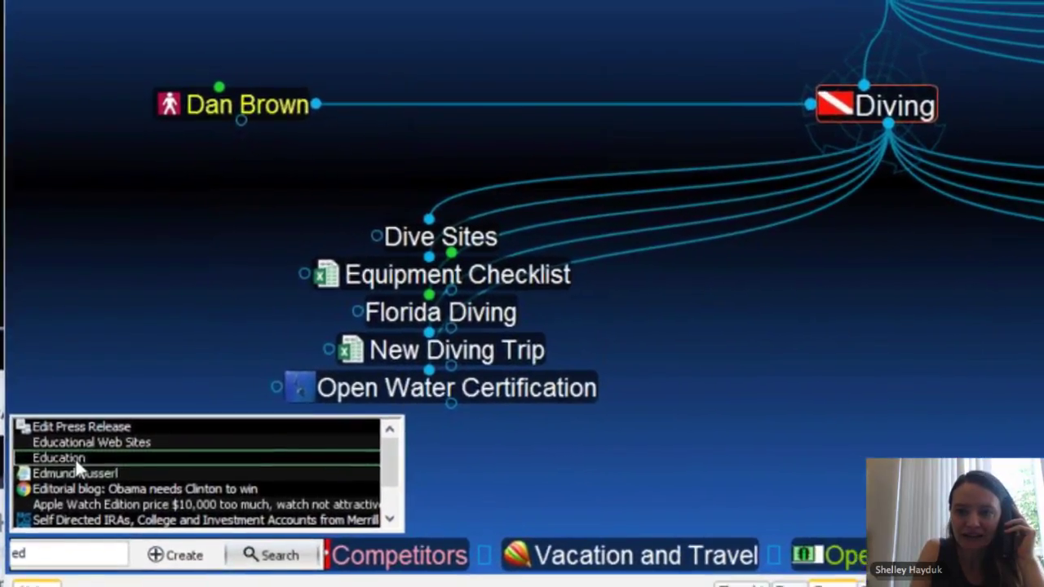
Step: Jump to Education, then Red Cross, then search for the employee and centre their thought
{"action": "left_click", "coordinate": [69, 449]}
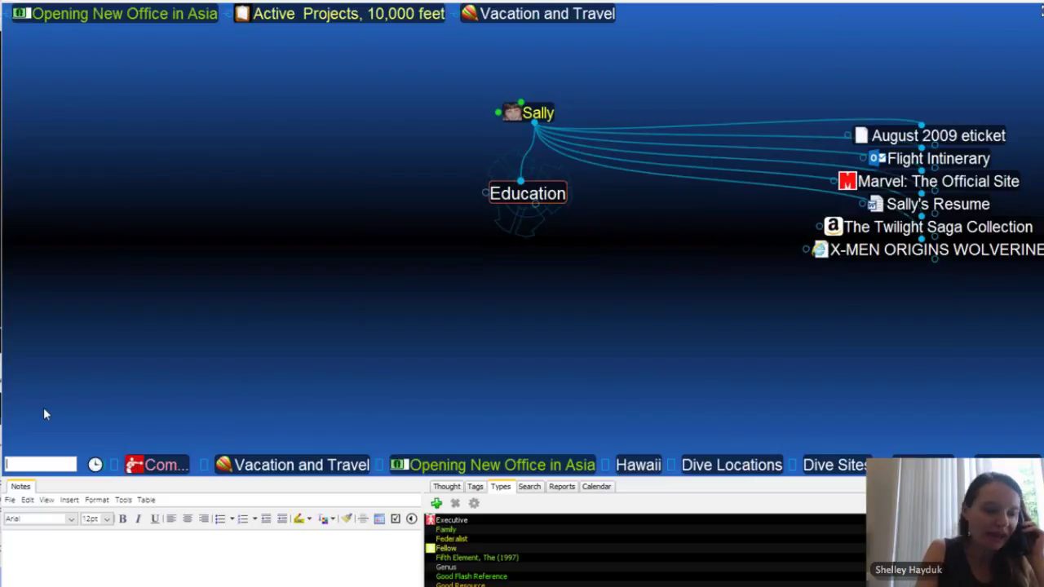
{"action": "type", "text": "red"}
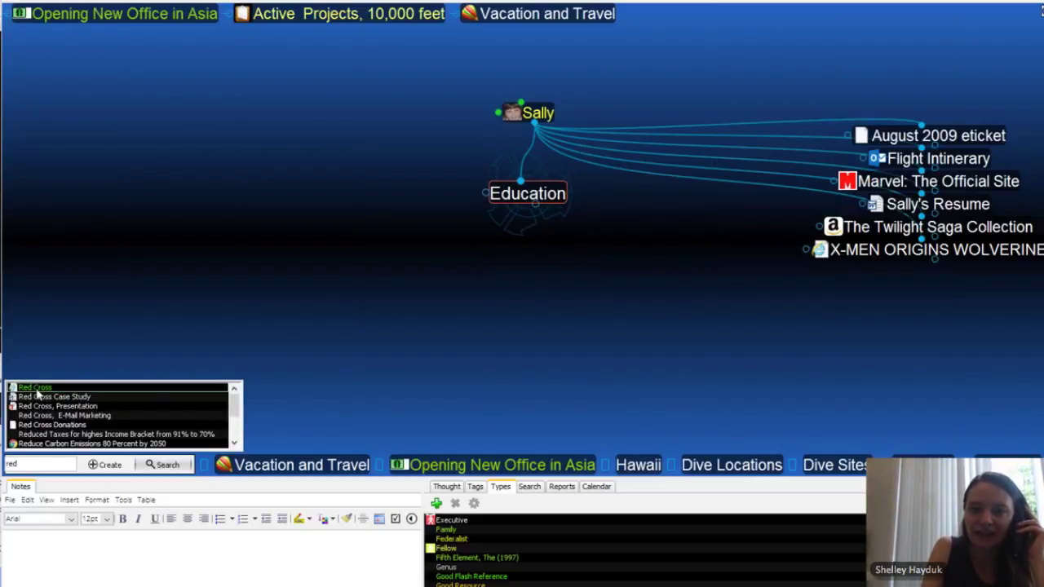
{"action": "left_click", "coordinate": [36, 388]}
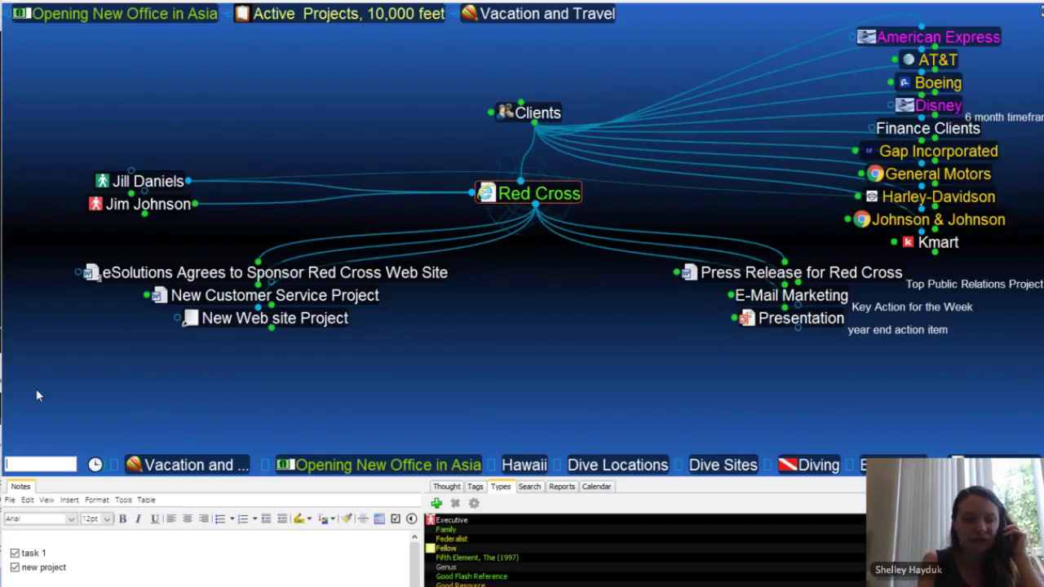
{"action": "type", "text": "fred"}
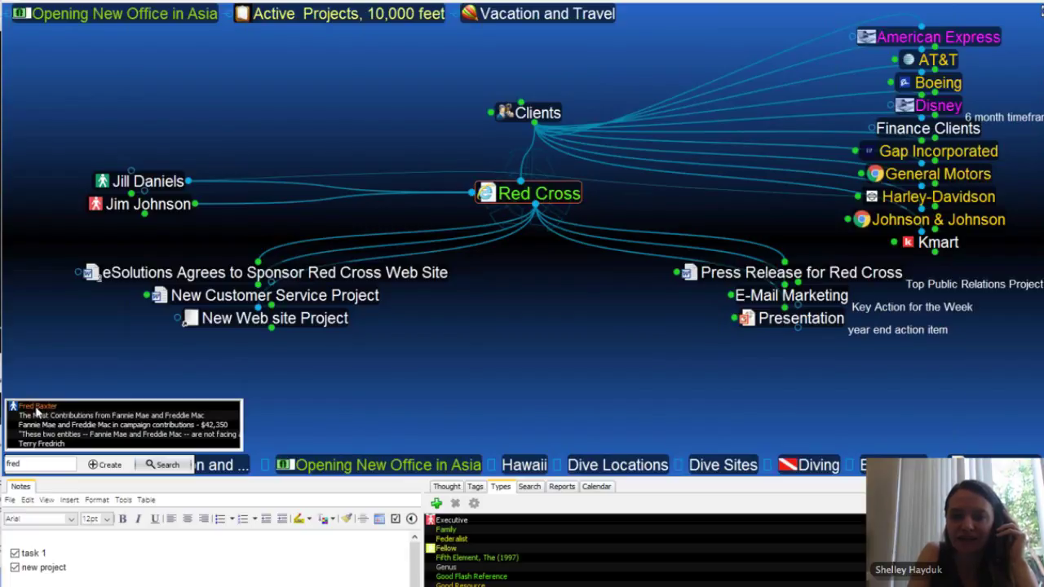
{"action": "left_click", "coordinate": [36, 413]}
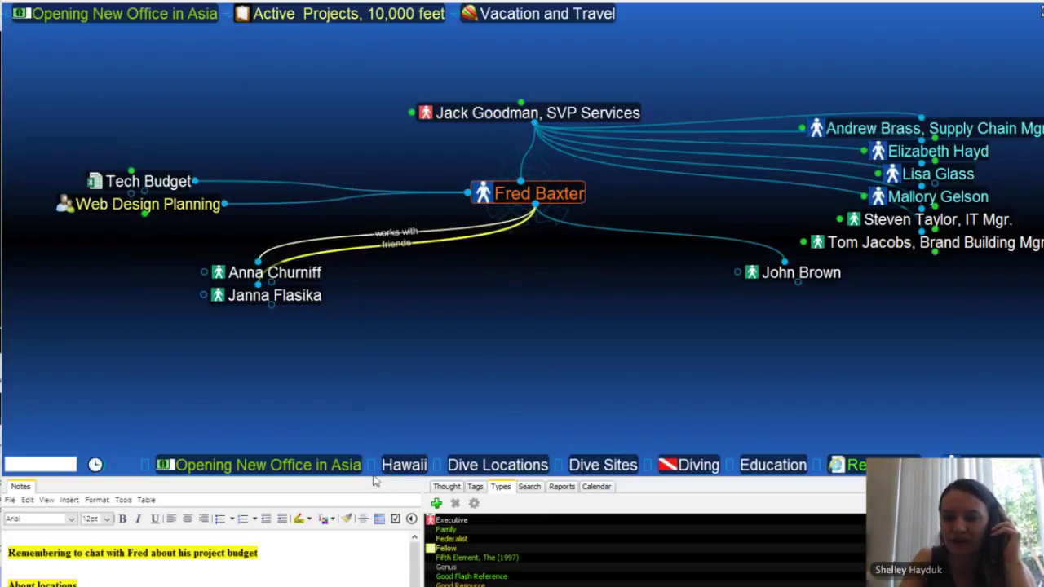
Step: Enlarge the notes and types panes and activate an employee under the Director type
{"action": "left_click_drag", "start_coordinate": [373, 479], "coordinate": [373, 421]}
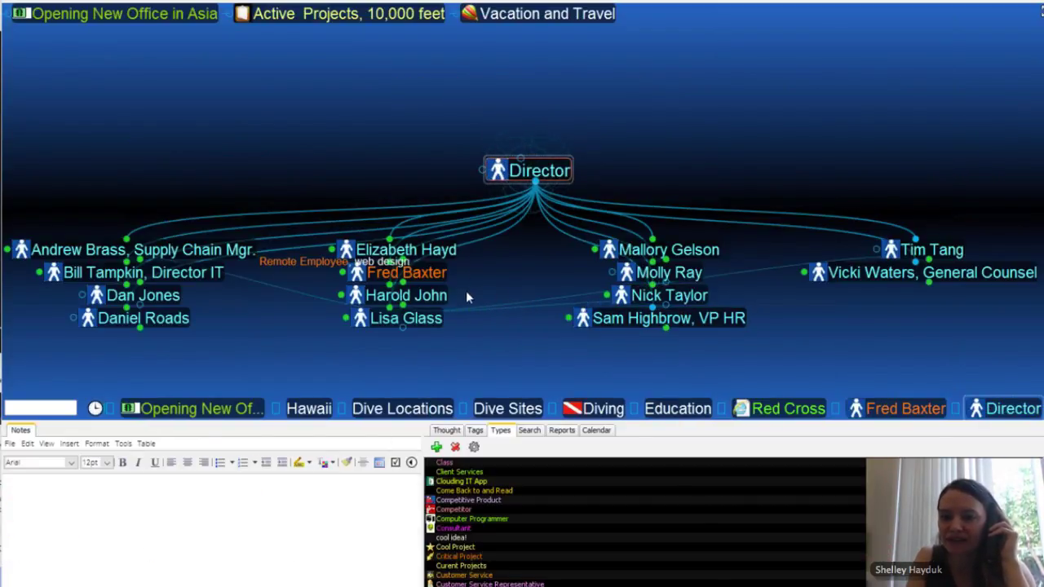
{"action": "left_click", "coordinate": [434, 295]}
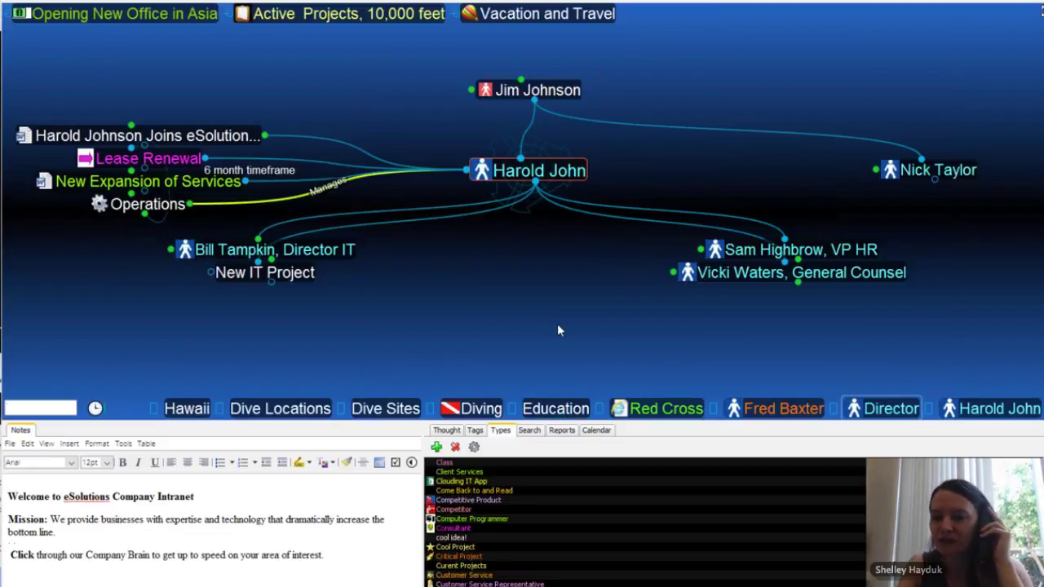
{"action": "left_click", "coordinate": [517, 178]}
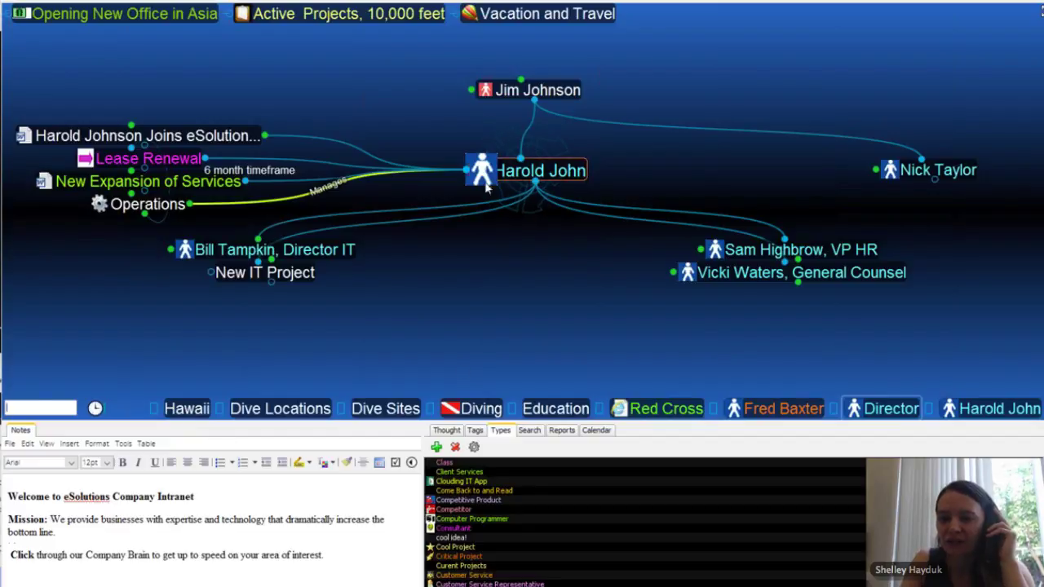
Step: Browse the tags Low Cost, eCommerce Launch's tags, 6 month timeframe and 2 month Timeframe
{"action": "left_click", "coordinate": [476, 430]}
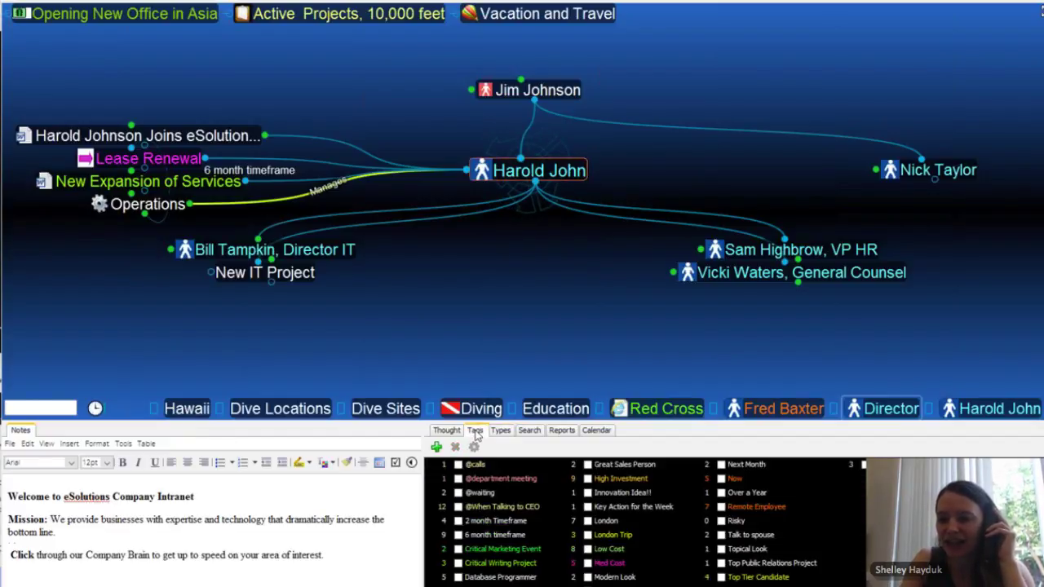
{"action": "left_click", "coordinate": [614, 551]}
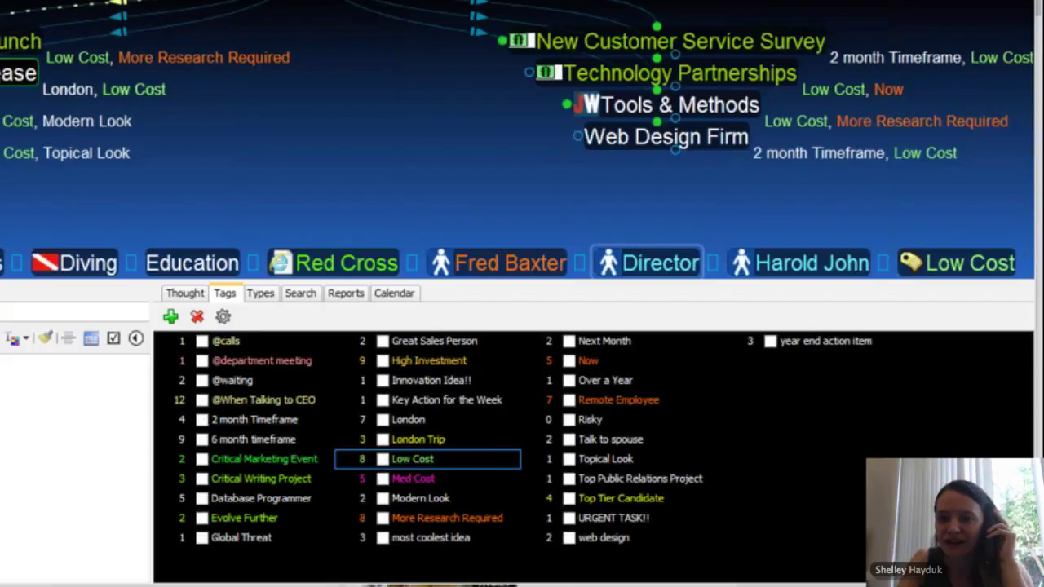
{"action": "left_click", "coordinate": [20, 41]}
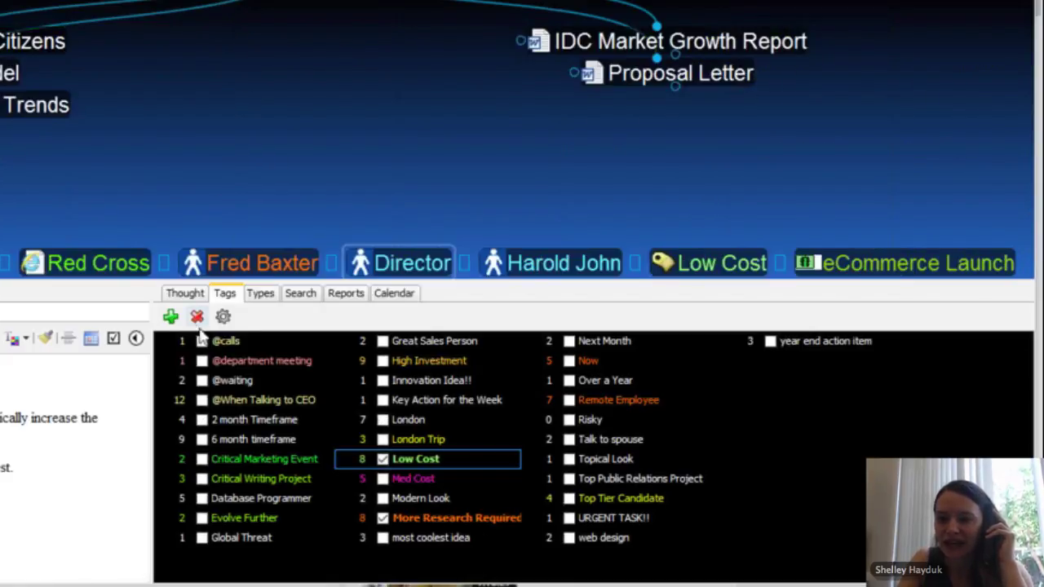
{"action": "left_click", "coordinate": [250, 439]}
{"action": "left_click", "coordinate": [241, 419]}
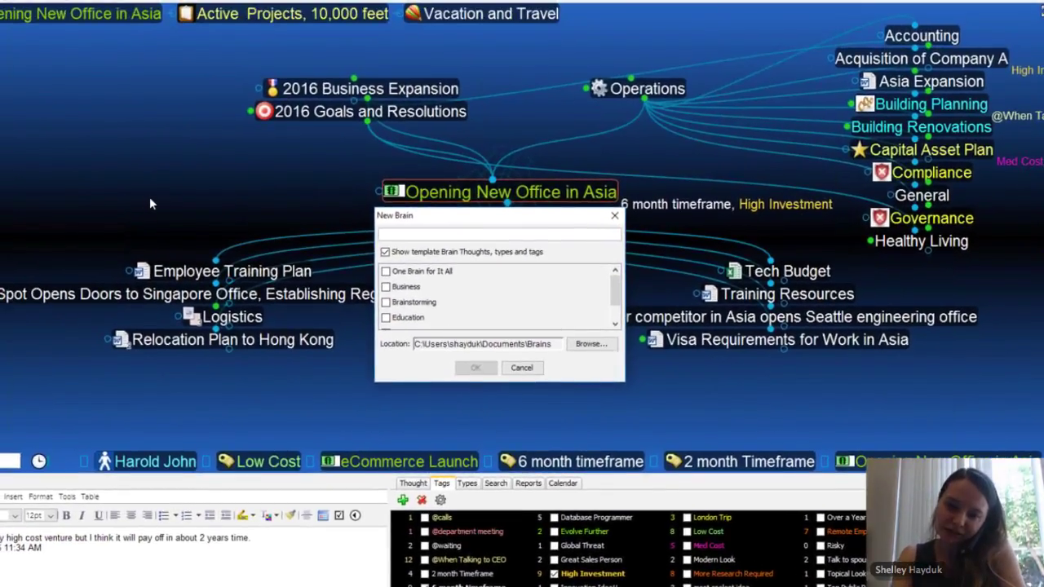
Step: Name the new brain '2017 MegaBrain' and create it
{"action": "type", "text": "2"}
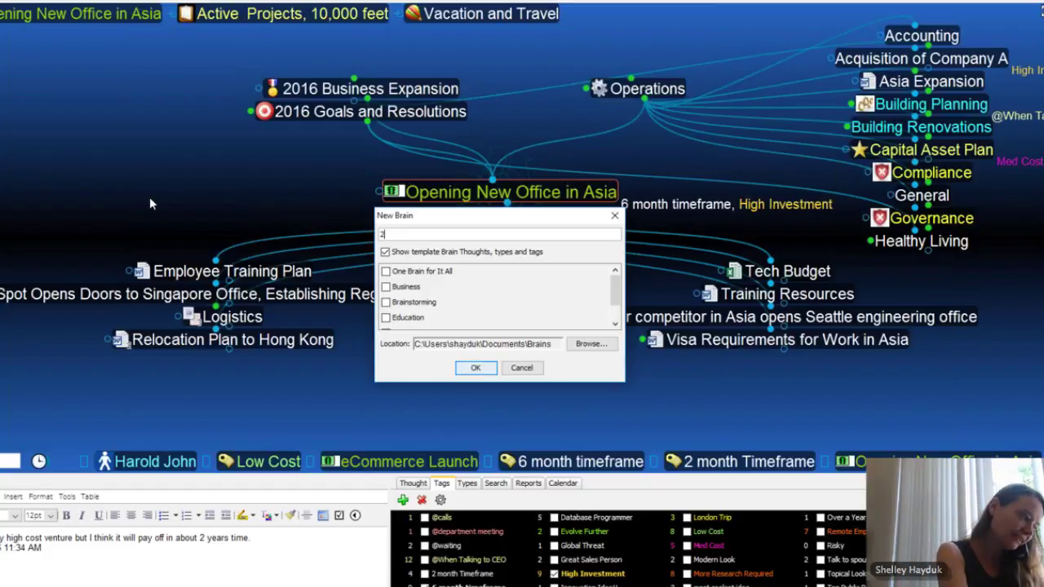
{"action": "type", "text": "017"}
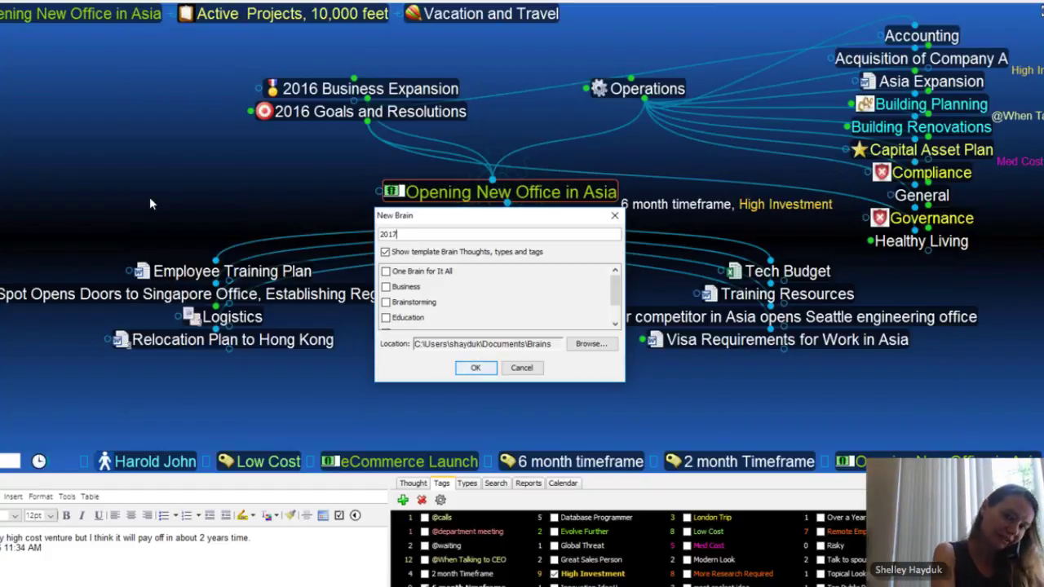
{"action": "type", "text": " Me"}
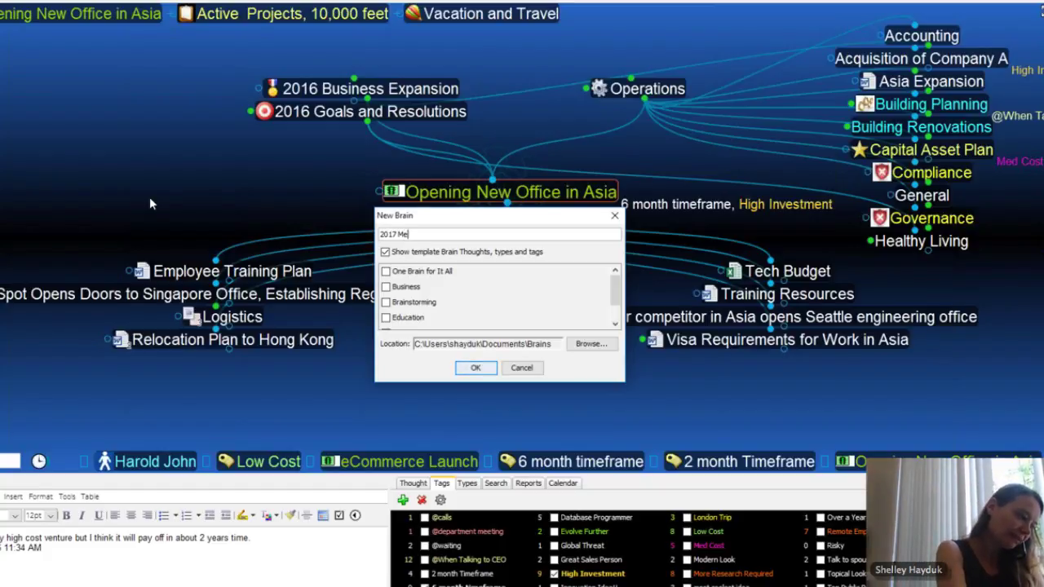
{"action": "type", "text": "gaBrain"}
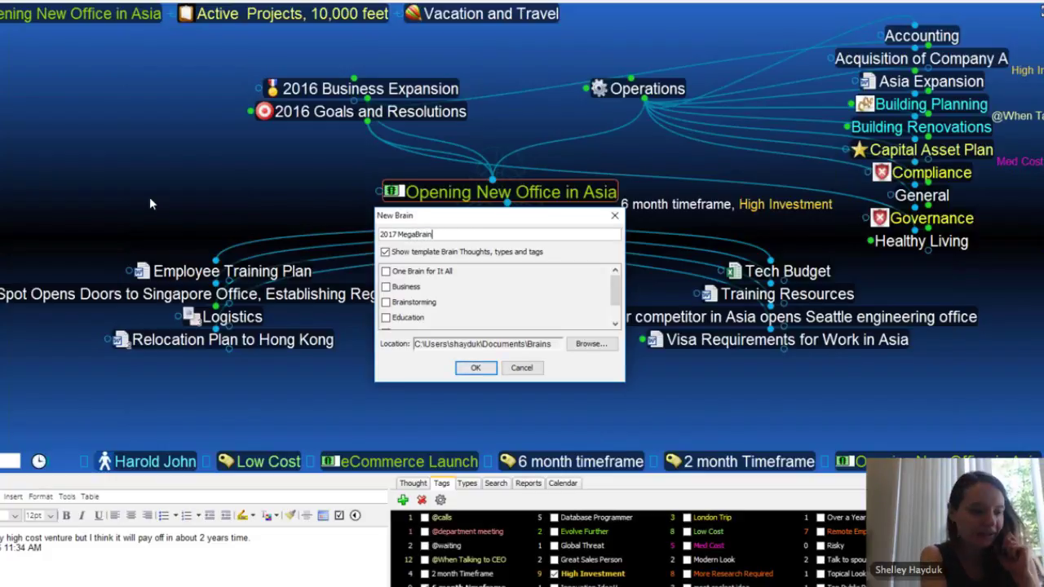
{"action": "key", "text": "Return"}
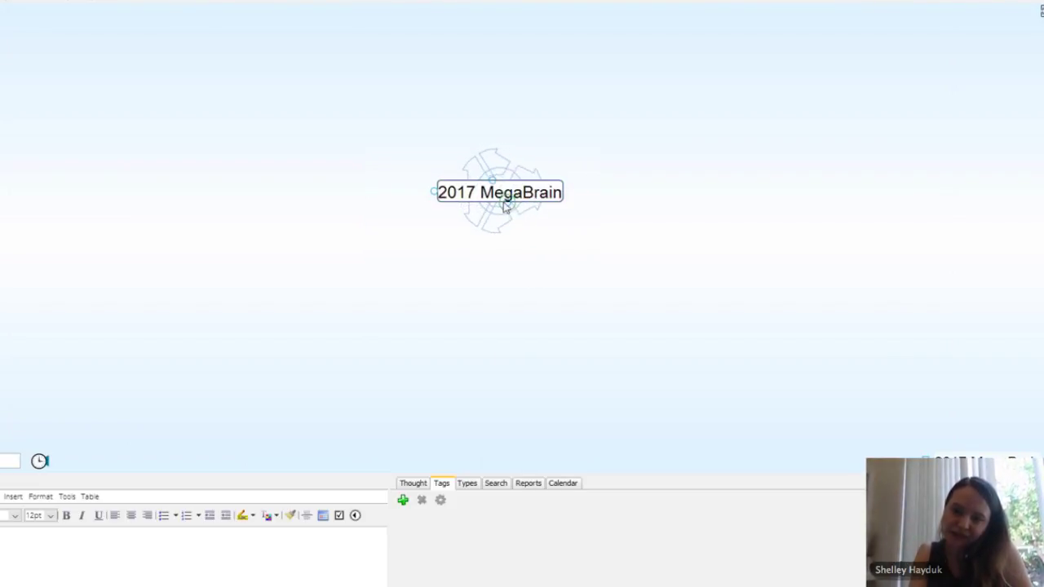
Step: Add a child thought 'business:Personal' under 2017 MegaBrain and open its context menu
{"action": "left_click_drag", "start_coordinate": [506, 210], "coordinate": [469, 274]}
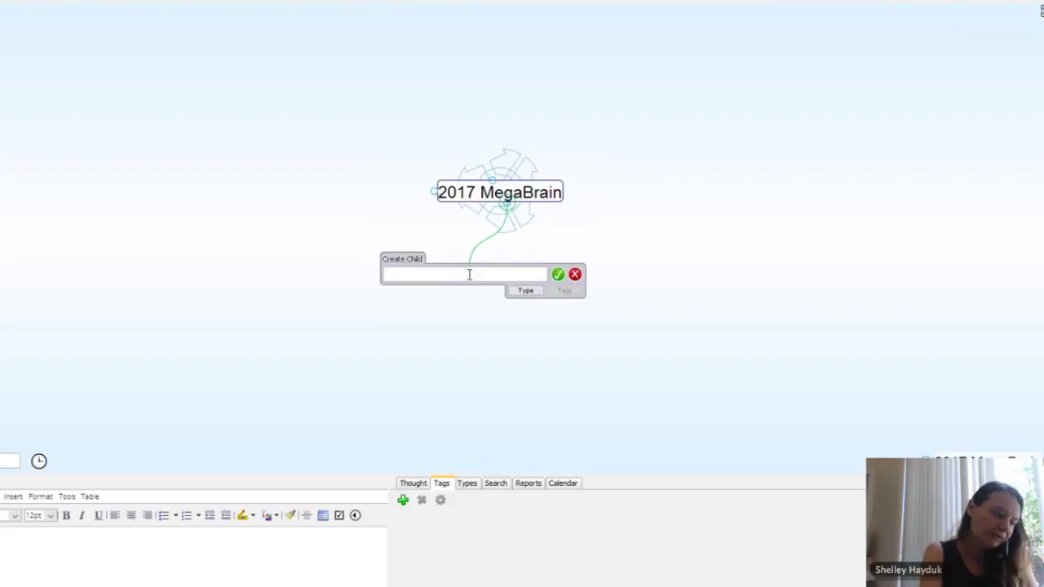
{"action": "type", "text": "busion"}
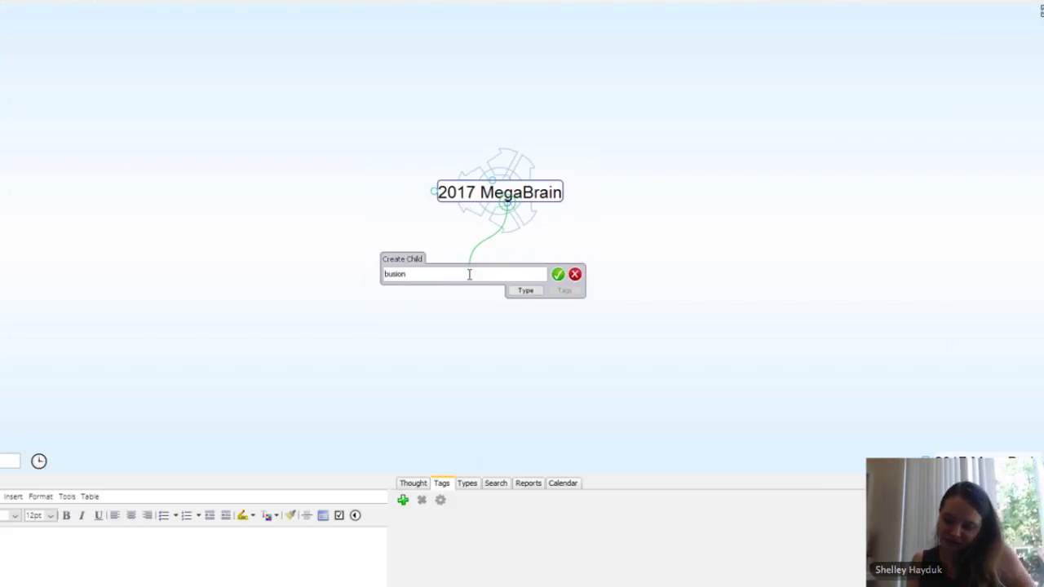
{"action": "key", "text": "BackSpace"}
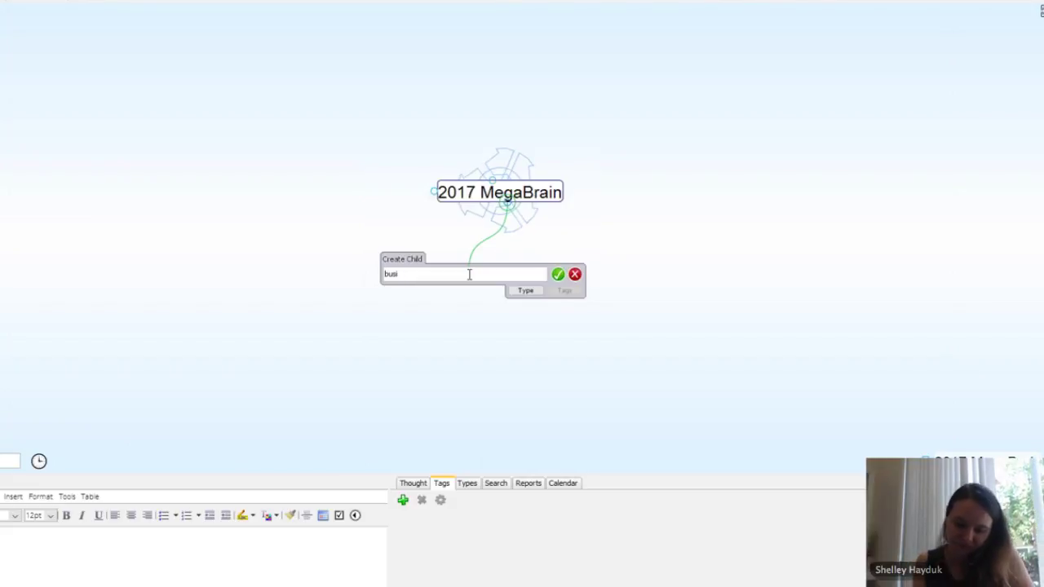
{"action": "type", "text": "ness"}
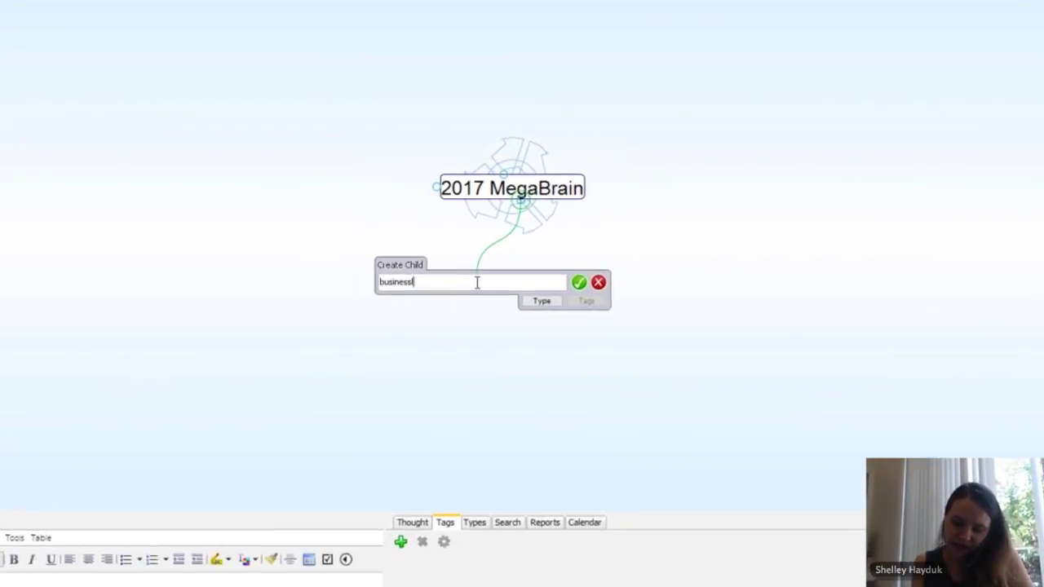
{"action": "type", "text": ":"}
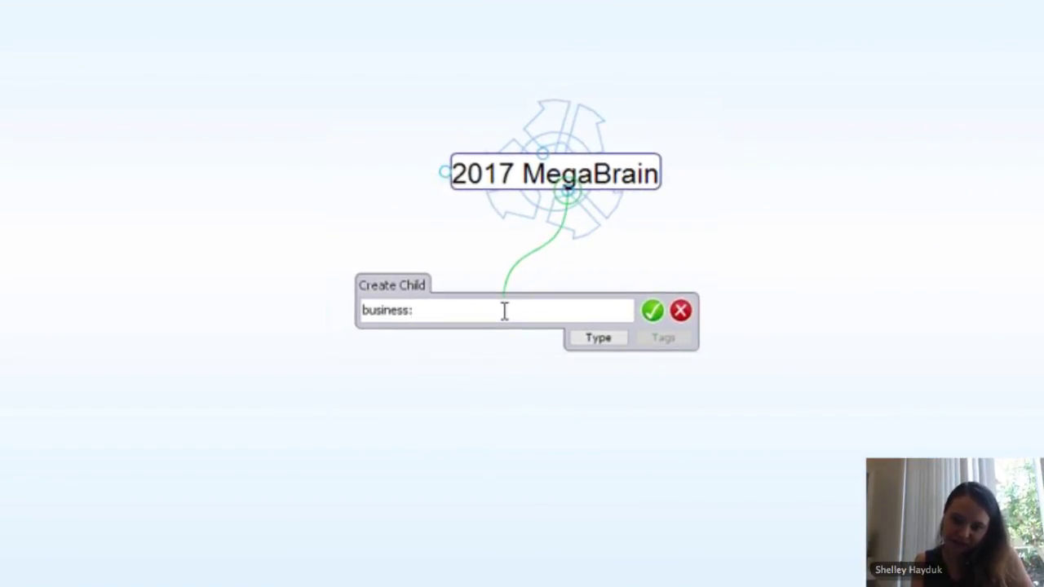
{"action": "type", "text": "Perso"}
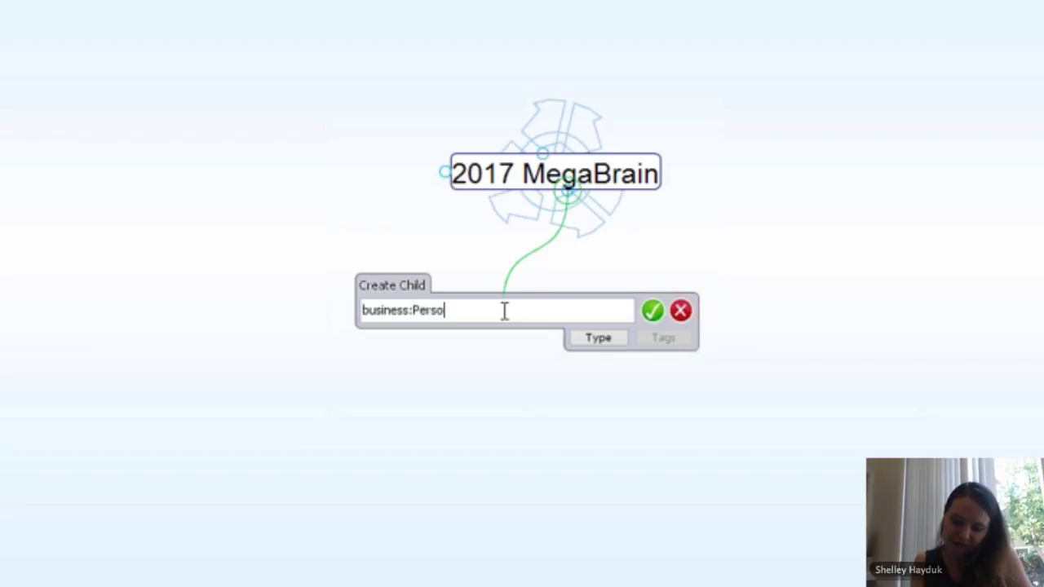
{"action": "type", "text": "nal"}
{"action": "key", "text": "Return"}
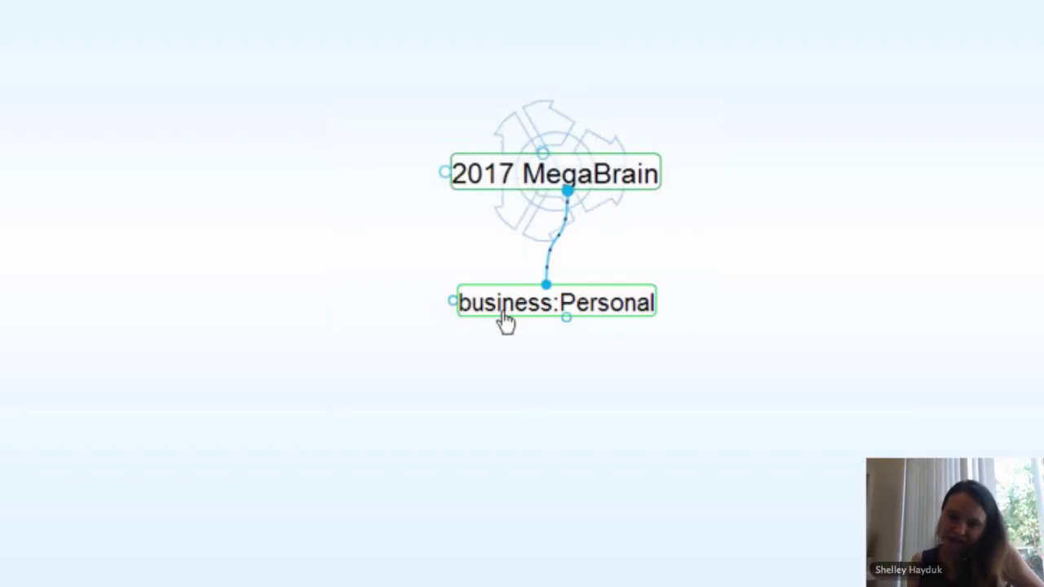
{"action": "right_click", "coordinate": [591, 305]}
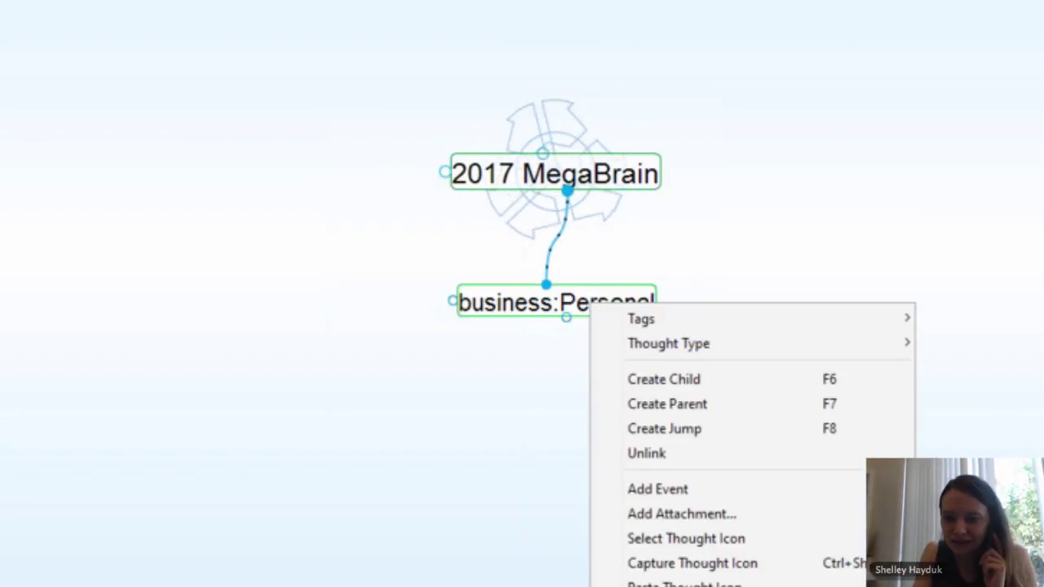
Step: Replace business:Personal with separate Business and Personal children via 'business;Personal', then centre Business
{"action": "key", "text": "Delete"}
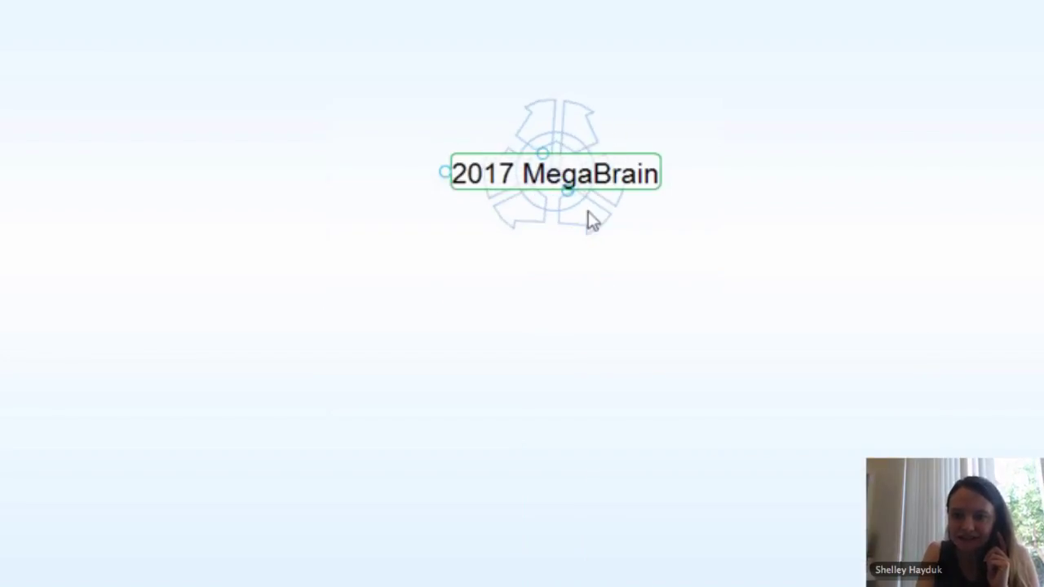
{"action": "left_click_drag", "start_coordinate": [567, 193], "coordinate": [473, 326]}
{"action": "type", "text": "1"}
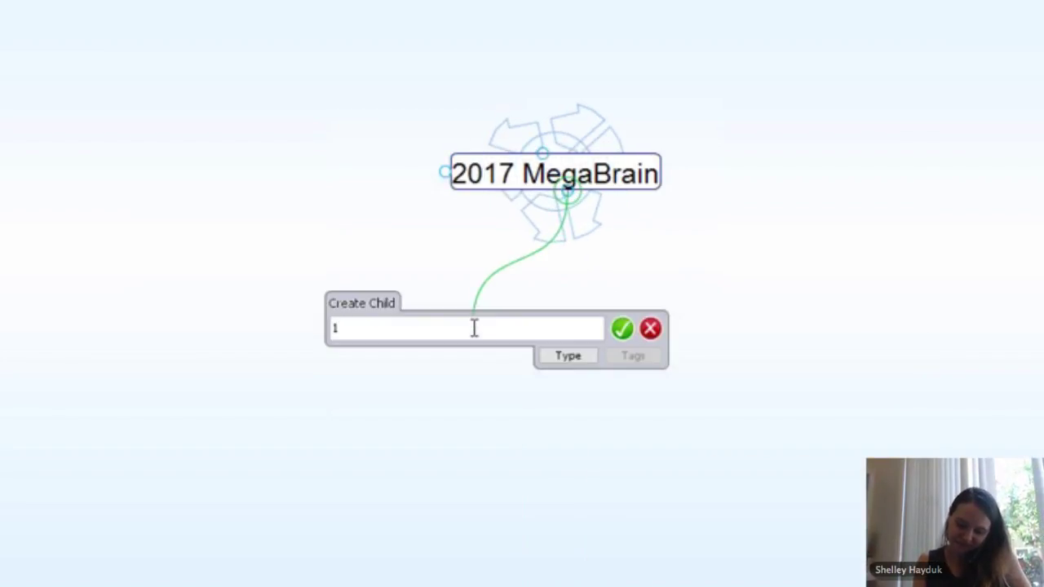
{"action": "type", "text": "business"}
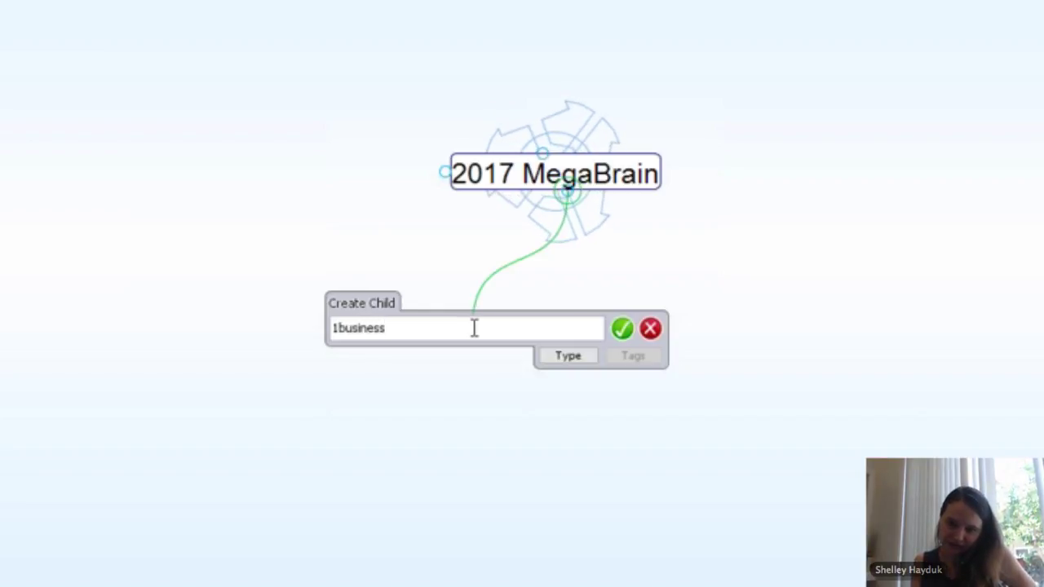
{"action": "type", "text": ";Personal"}
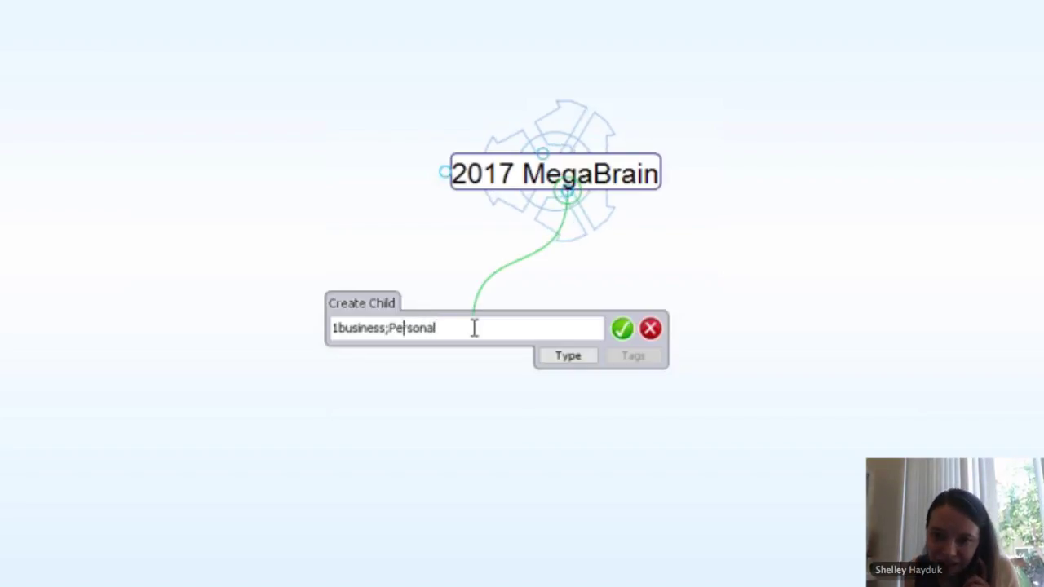
{"action": "key", "text": "Left"}
{"action": "key", "text": "Left"}
{"action": "key", "text": "Left"}
{"action": "key", "text": "Left"}
{"action": "key", "text": "Left"}
{"action": "key", "text": "Left"}
{"action": "key", "text": "Left"}
{"action": "key", "text": "Left"}
{"action": "key", "text": "Left"}
{"action": "key", "text": "Left"}
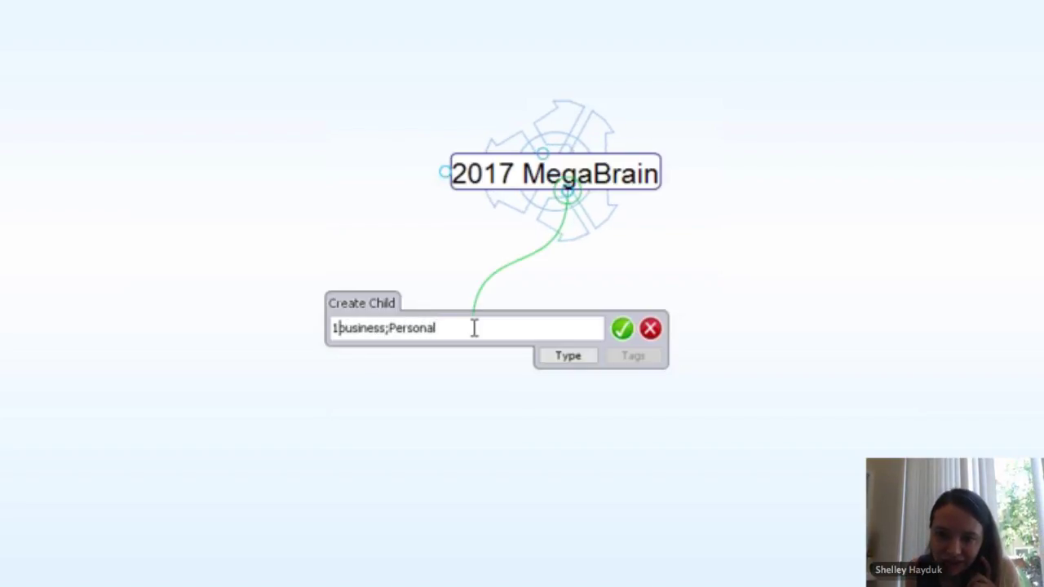
{"action": "key", "text": "BackSpace"}
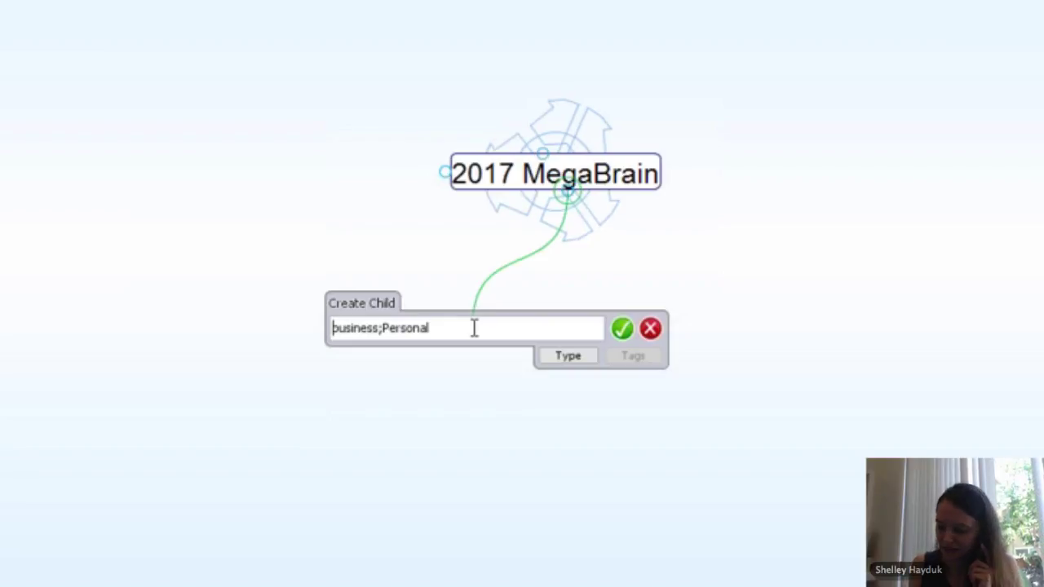
{"action": "key", "text": "Return"}
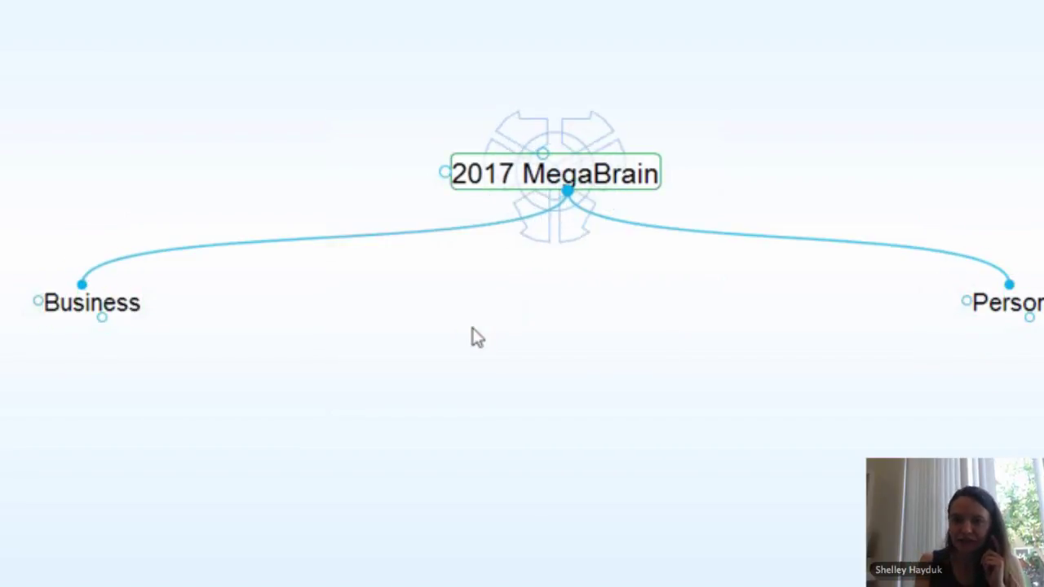
{"action": "left_click", "coordinate": [114, 317]}
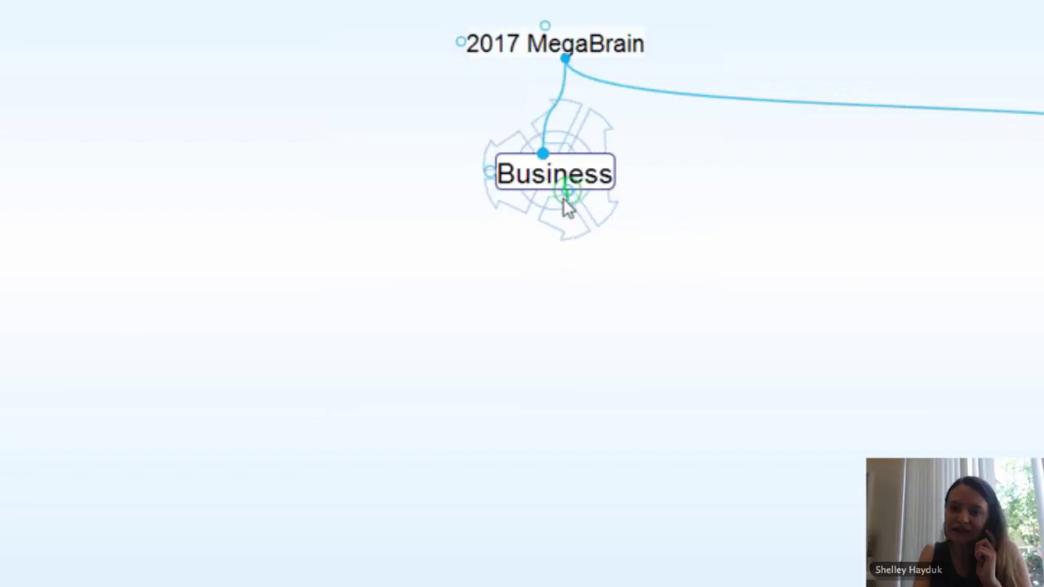
Step: Add Marketing, Sales and Customer Service as Business children in one 'Marketing;Sales;Customer Service' entry
{"action": "left_click_drag", "start_coordinate": [566, 203], "coordinate": [491, 352]}
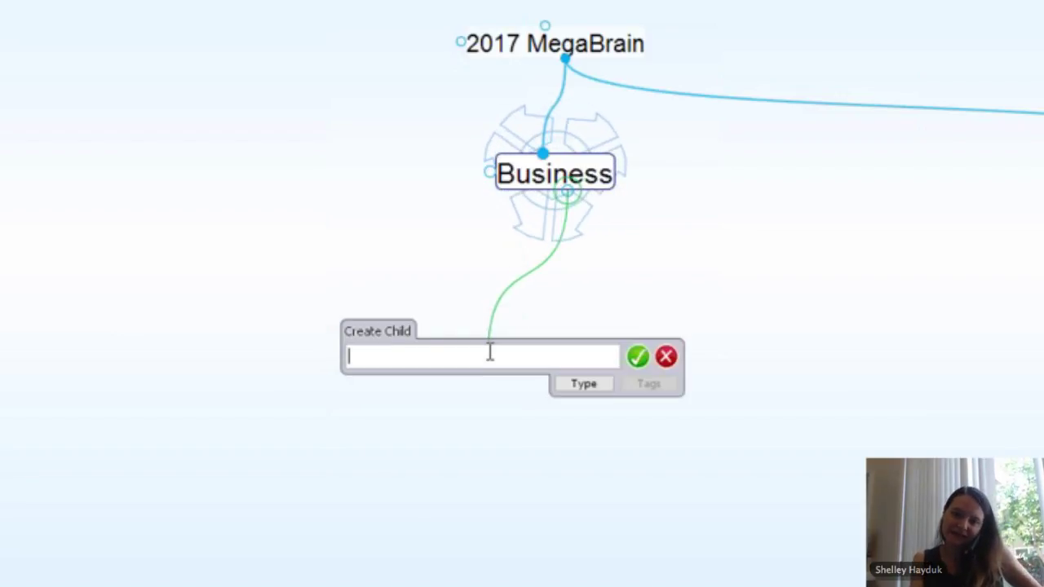
{"action": "type", "text": "M"}
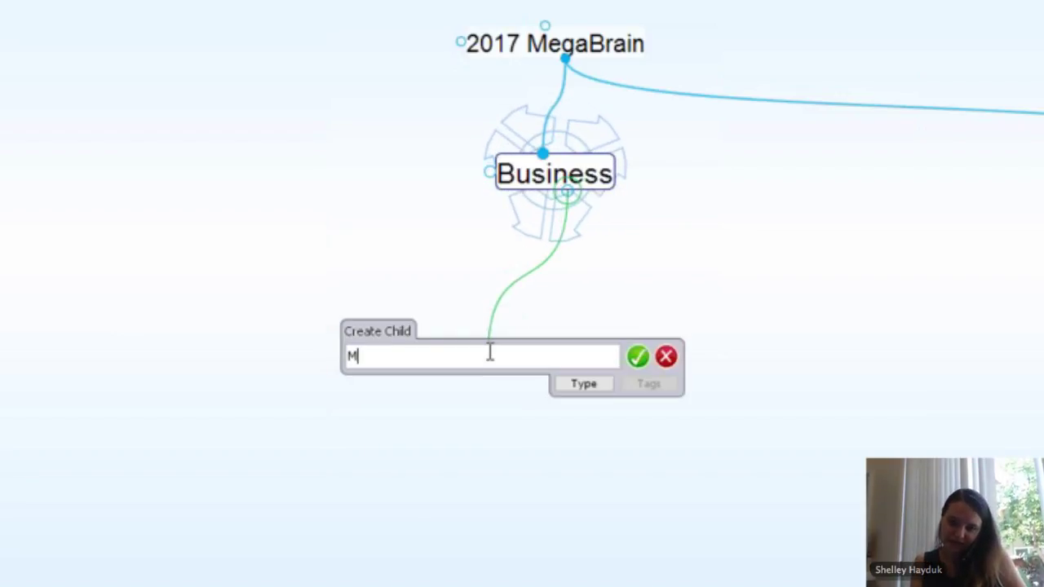
{"action": "type", "text": "arketing "}
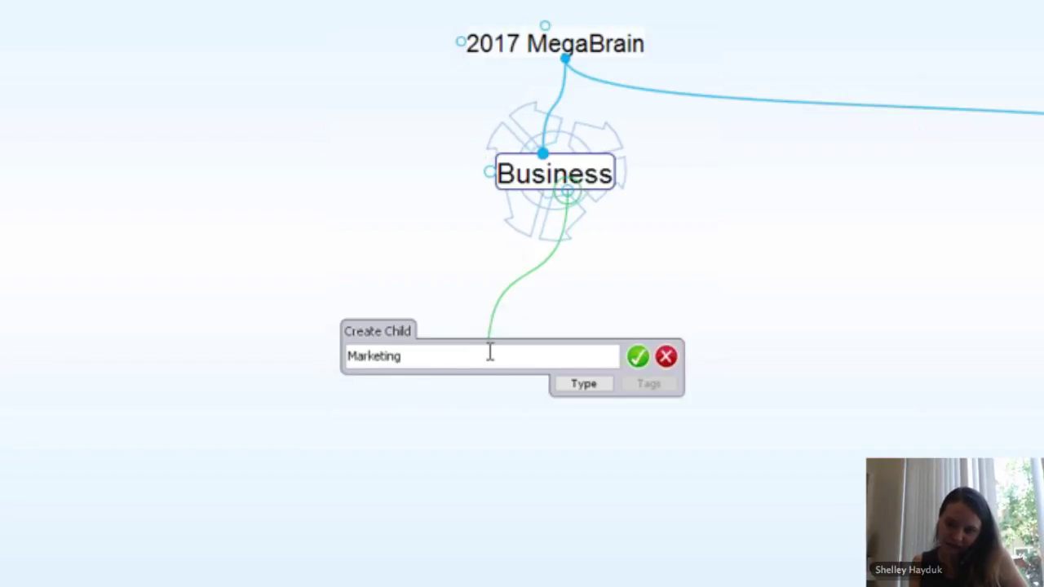
{"action": "type", "text": ";Sales"}
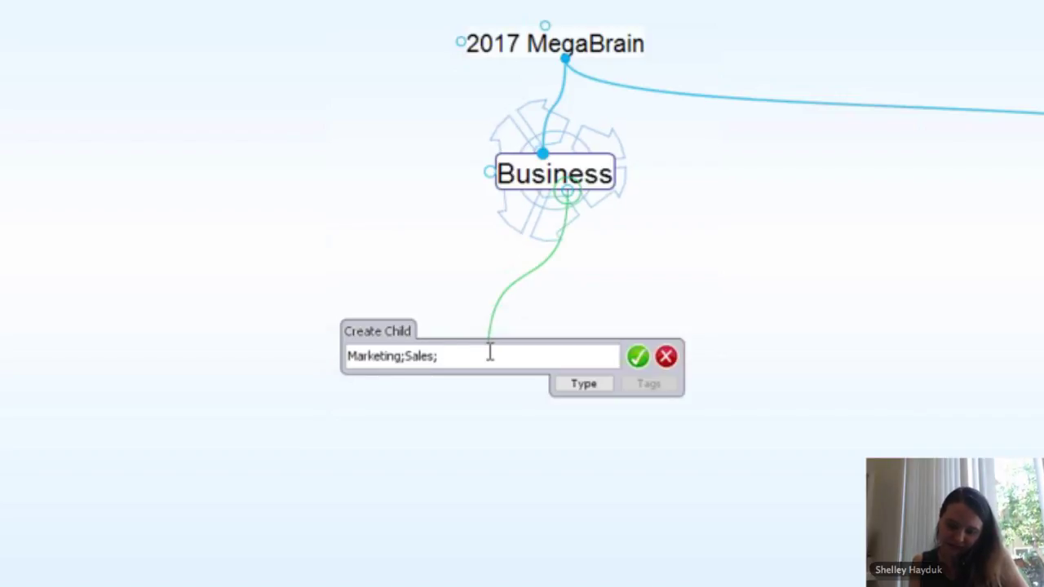
{"action": "type", "text": "; Custo"}
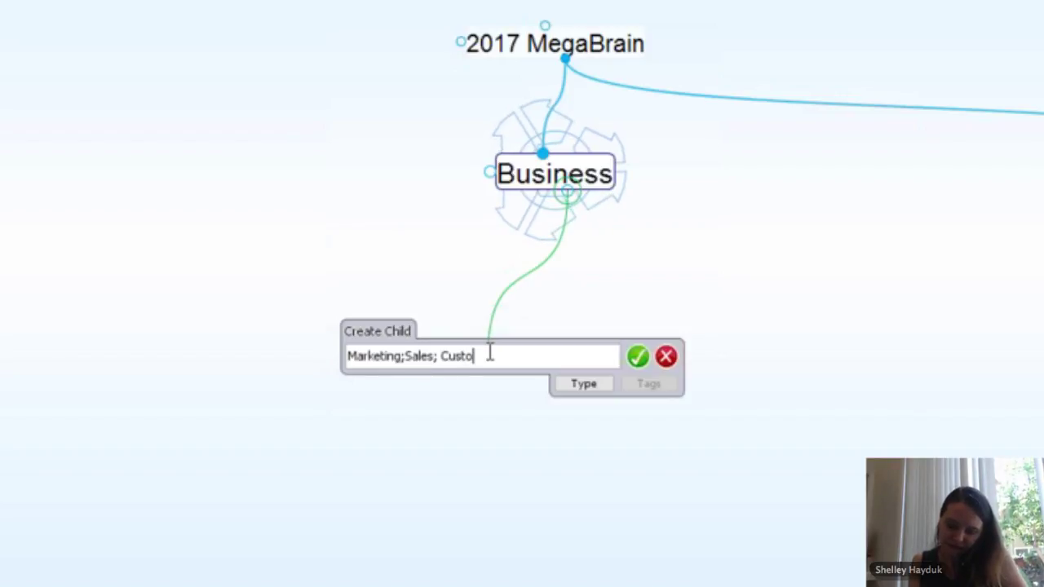
{"action": "type", "text": "mer Servi"}
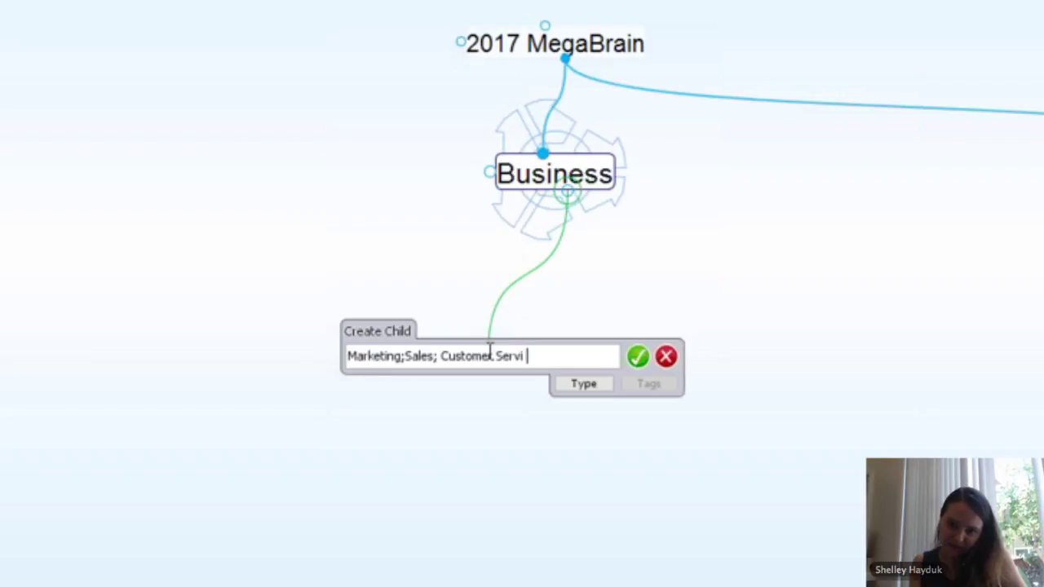
{"action": "type", "text": "ce"}
{"action": "key", "text": "Return"}
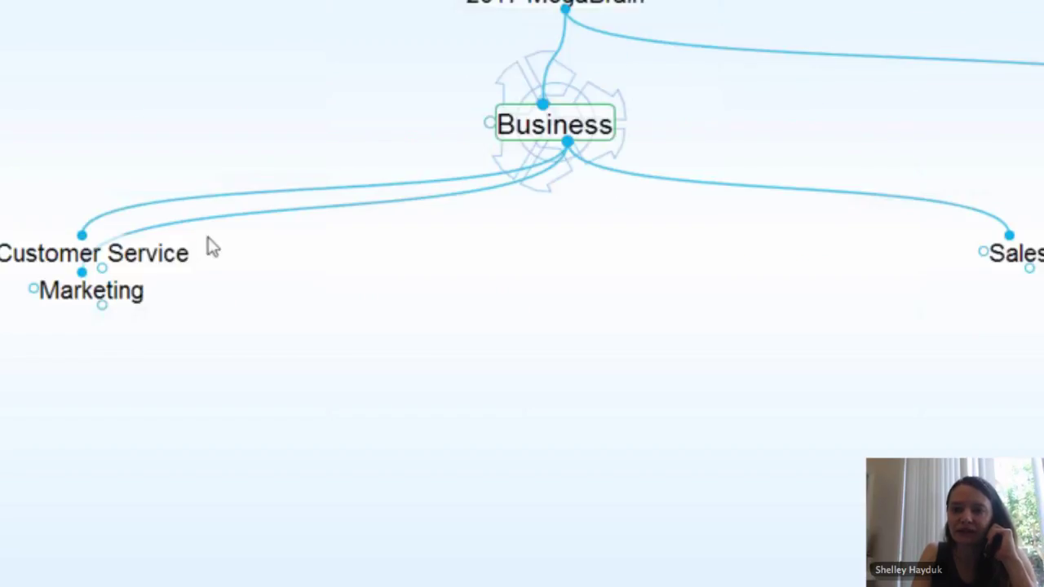
Step: Create a Team thought jump-linked to Business
{"action": "left_click_drag", "start_coordinate": [487, 120], "coordinate": [310, 115]}
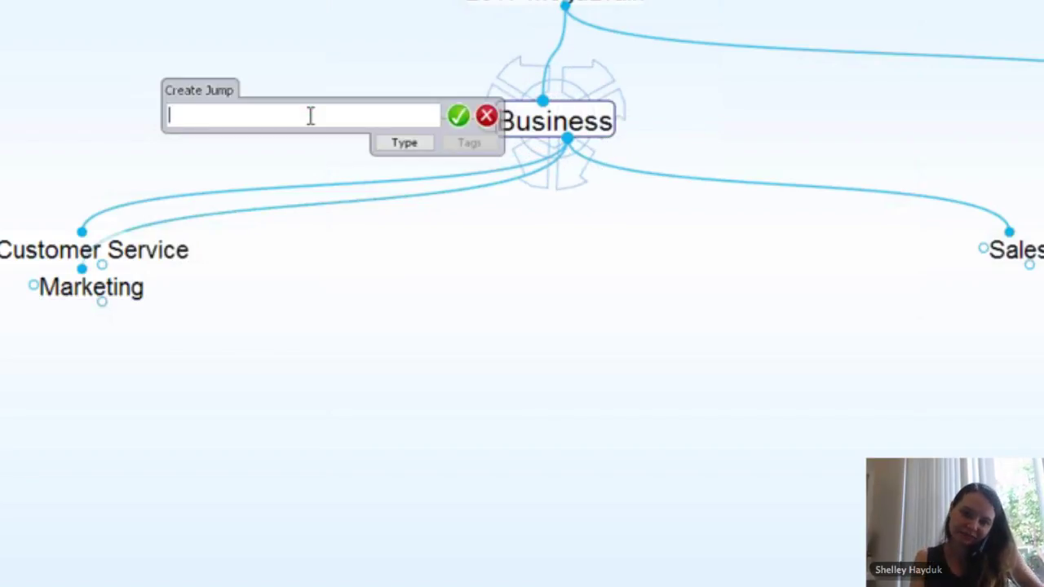
{"action": "type", "text": "Team"}
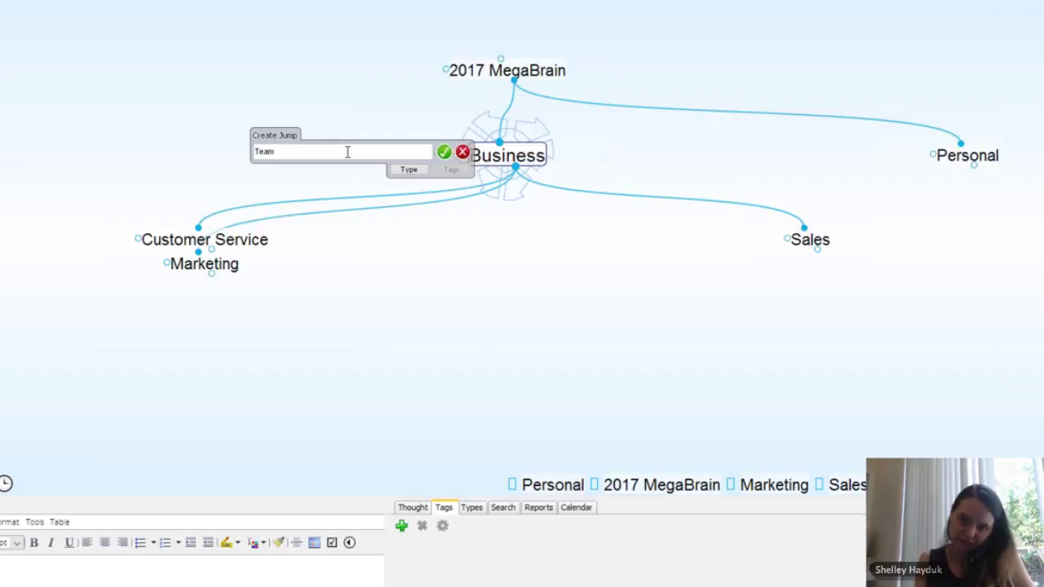
{"action": "key", "text": "Return"}
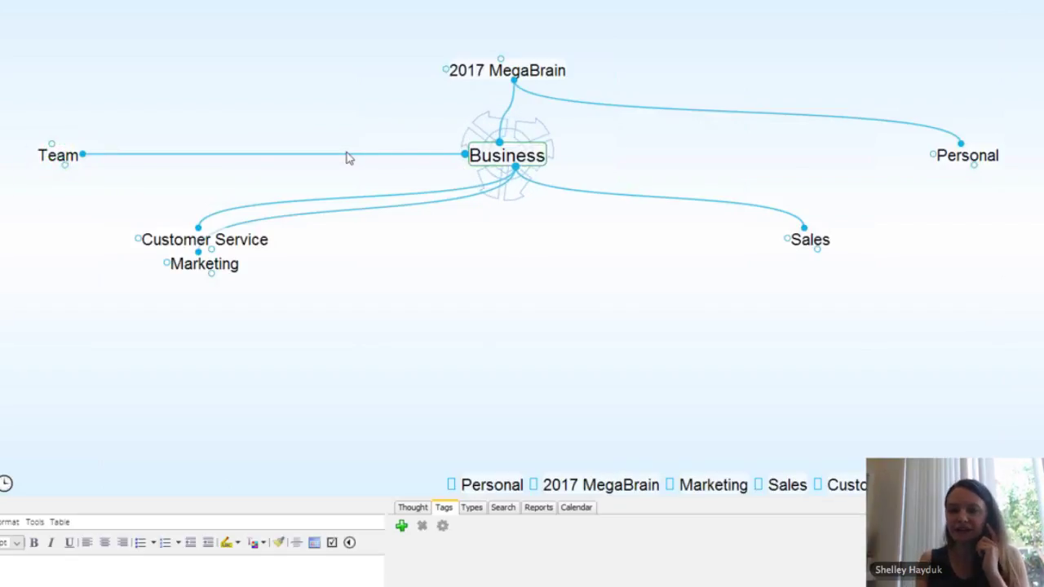
Step: Add a team member's child thought under Team, then return to Business and centre Marketing
{"action": "left_click", "coordinate": [70, 161]}
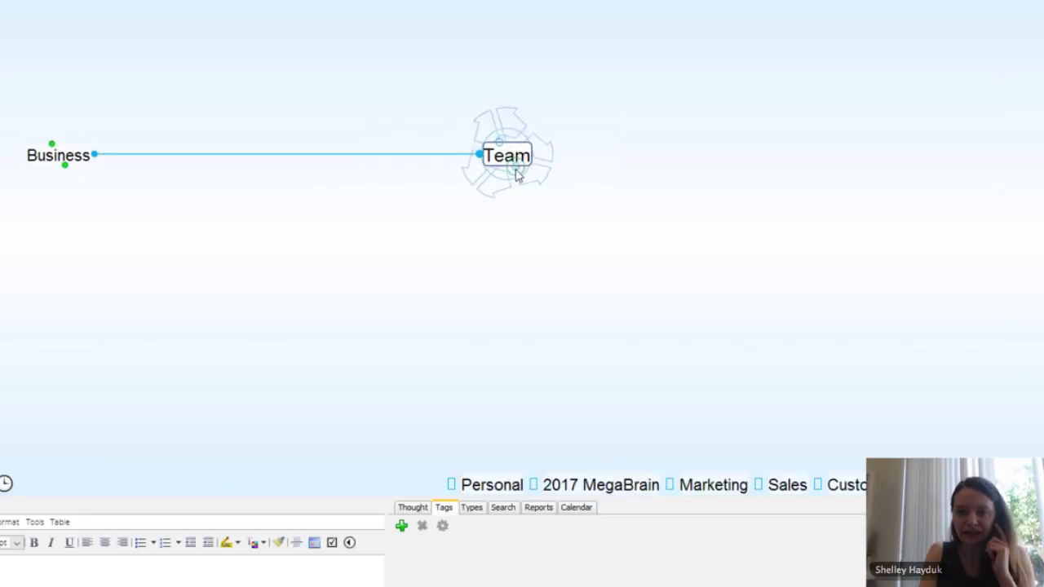
{"action": "left_click_drag", "start_coordinate": [488, 238], "coordinate": [489, 237]}
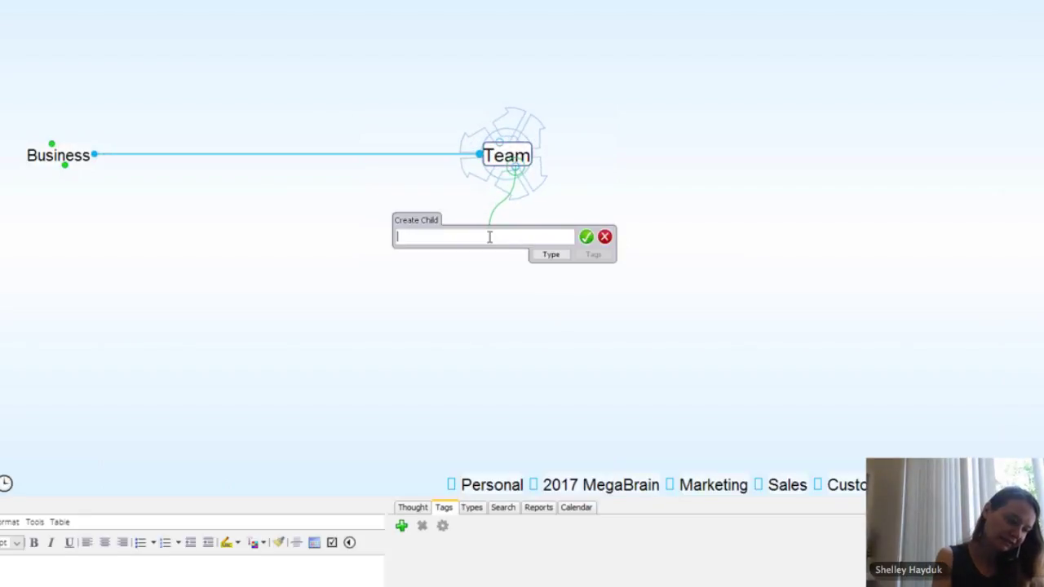
{"action": "type", "text": "Matt"}
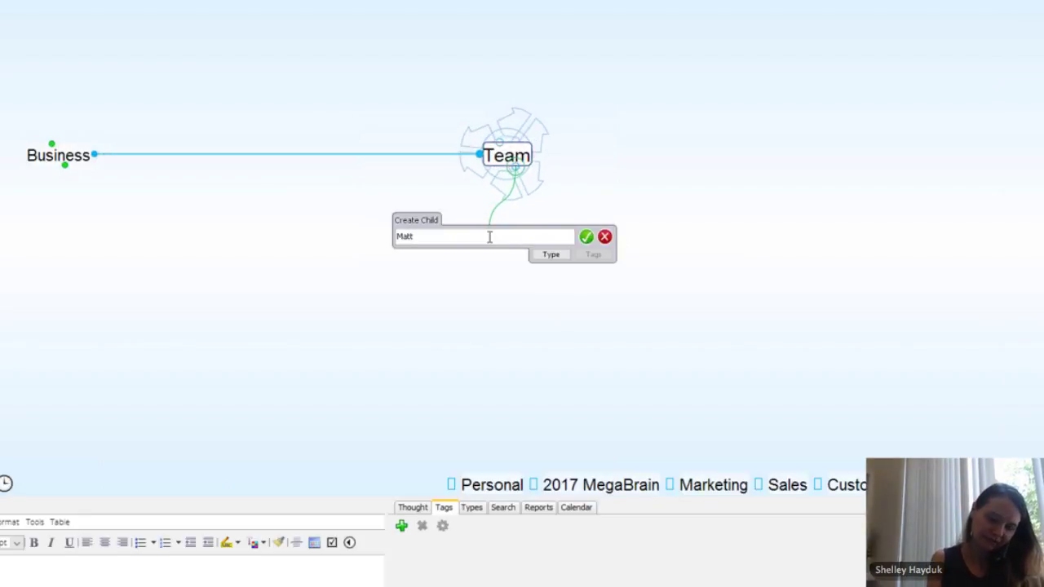
{"action": "key", "text": "Return"}
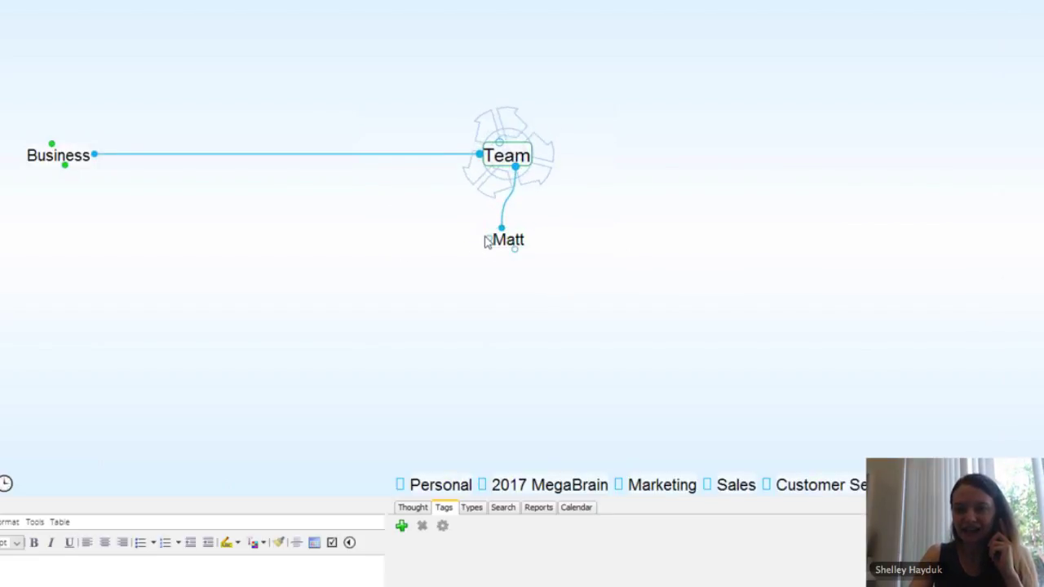
{"action": "left_click", "coordinate": [73, 157]}
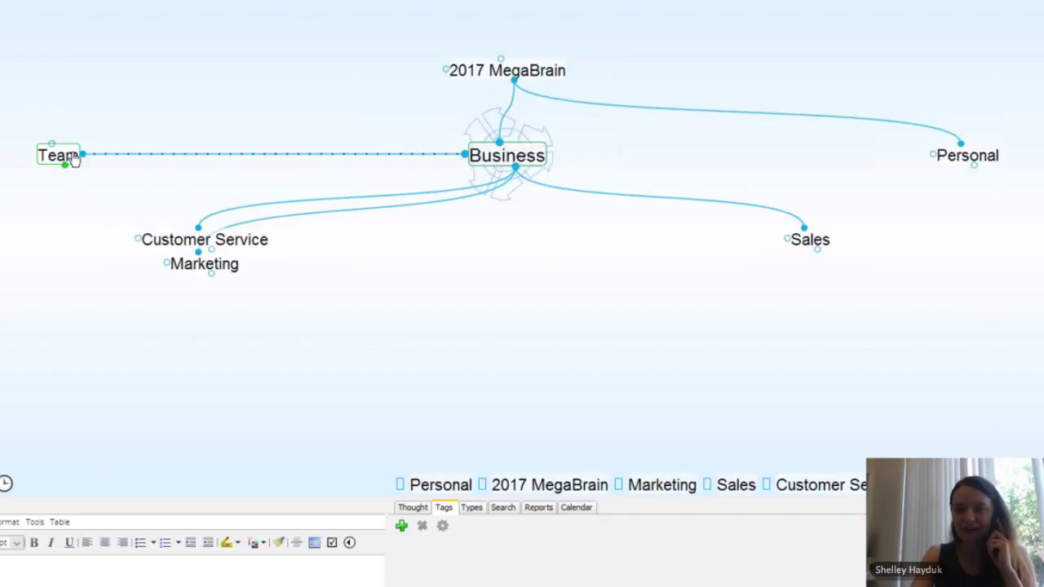
{"action": "left_click", "coordinate": [208, 266]}
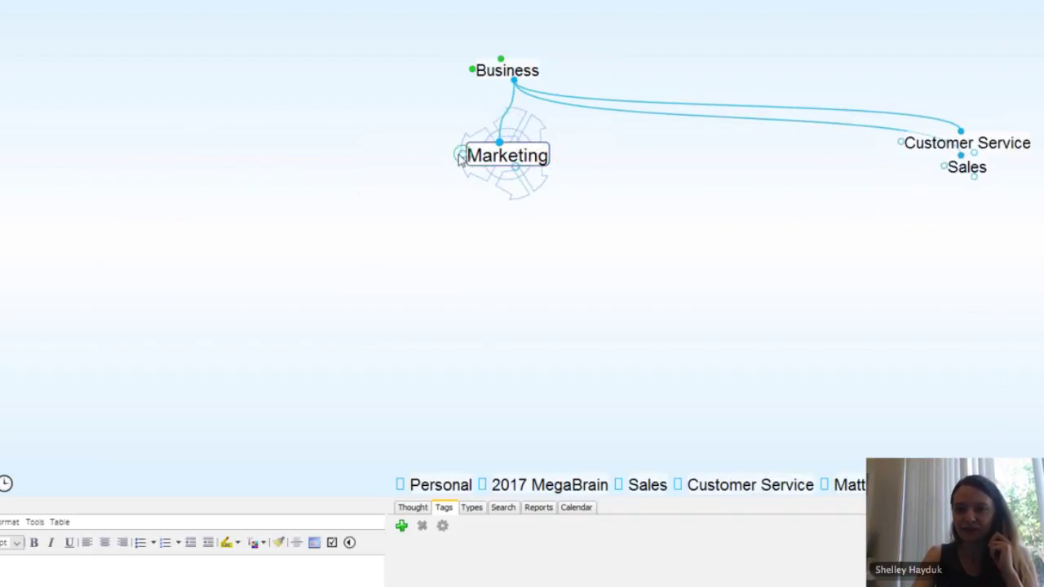
Step: Jump-link Marketing to the existing team member's thought
{"action": "left_click_drag", "start_coordinate": [455, 160], "coordinate": [306, 158]}
{"action": "type", "text": "ma"}
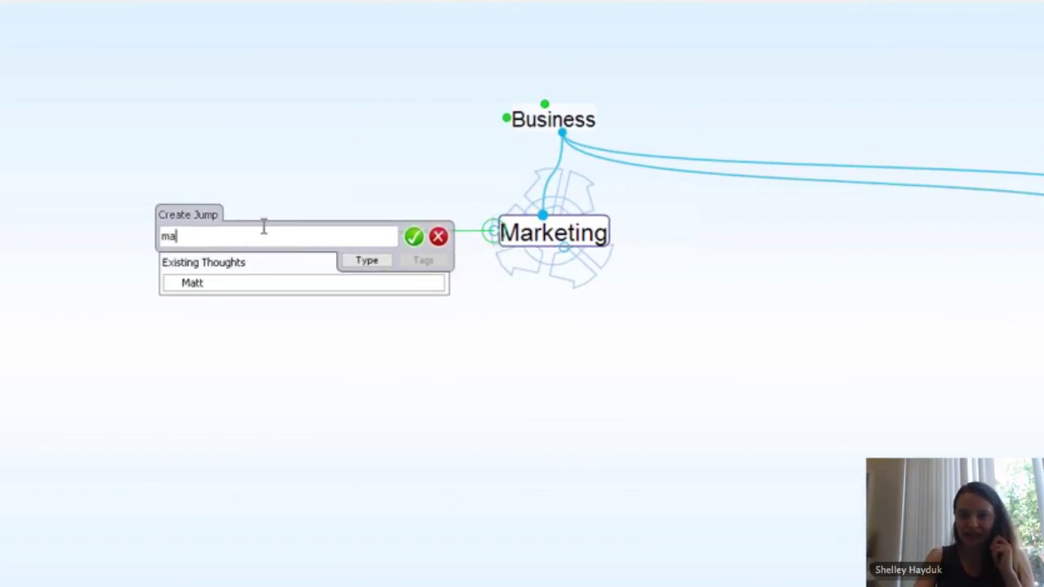
{"action": "left_click", "coordinate": [197, 284]}
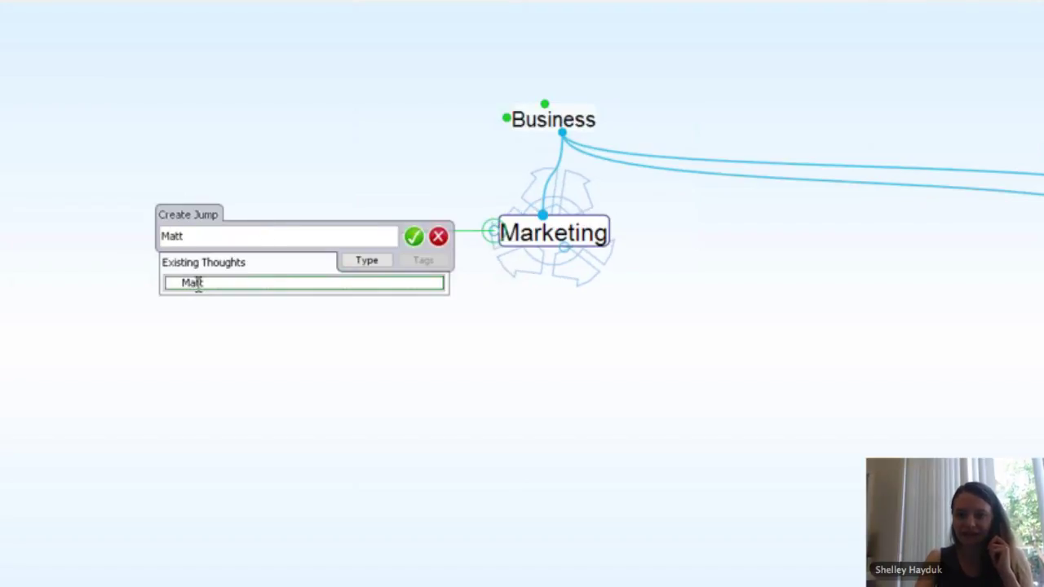
{"action": "left_click", "coordinate": [413, 237]}
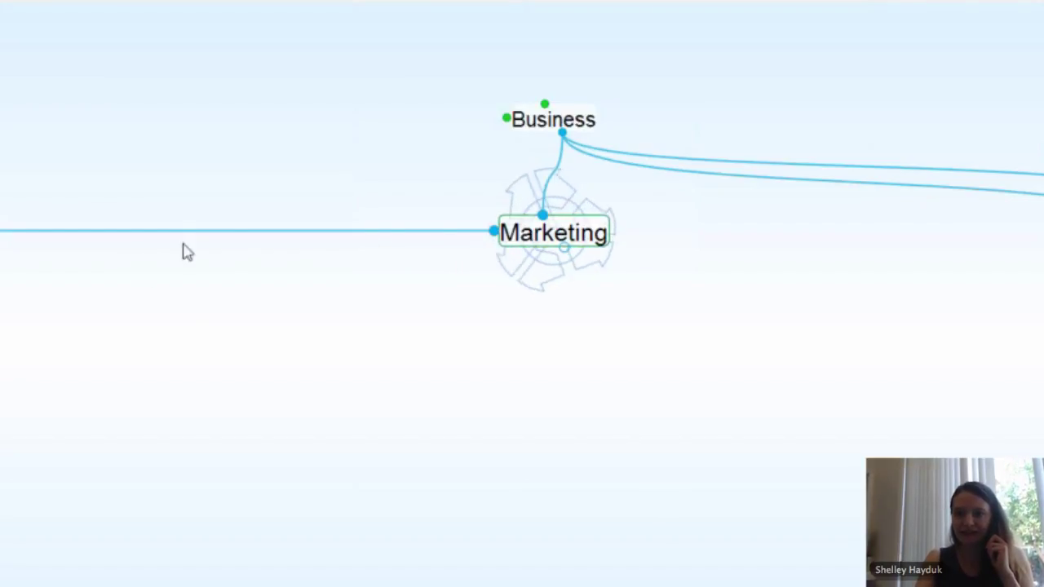
Step: Pin Marketing, recentre Business, and narrow TheBrain's window from the left
{"action": "right_click", "coordinate": [550, 238]}
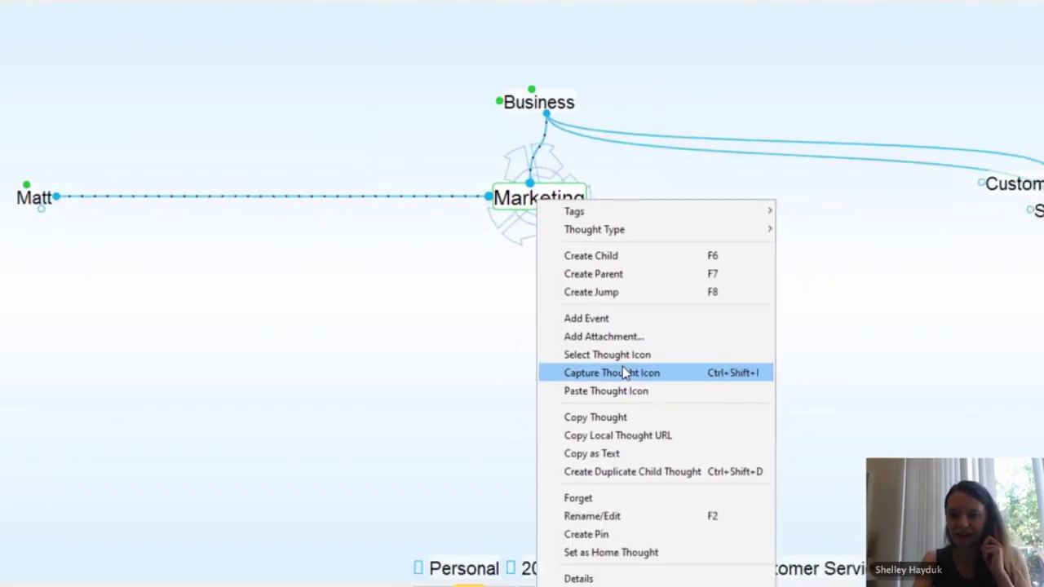
{"action": "left_click", "coordinate": [588, 534]}
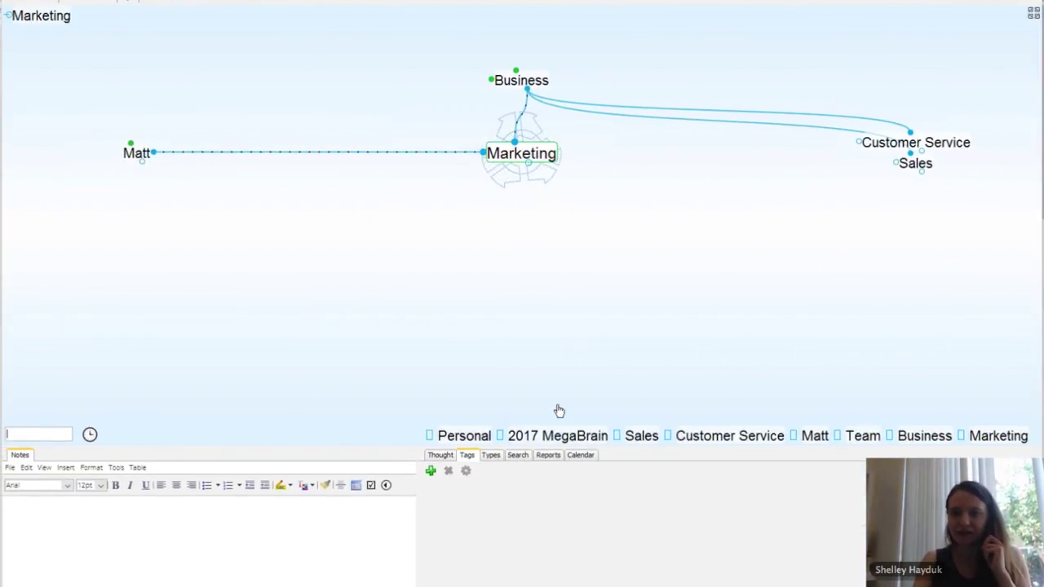
{"action": "left_click", "coordinate": [523, 80]}
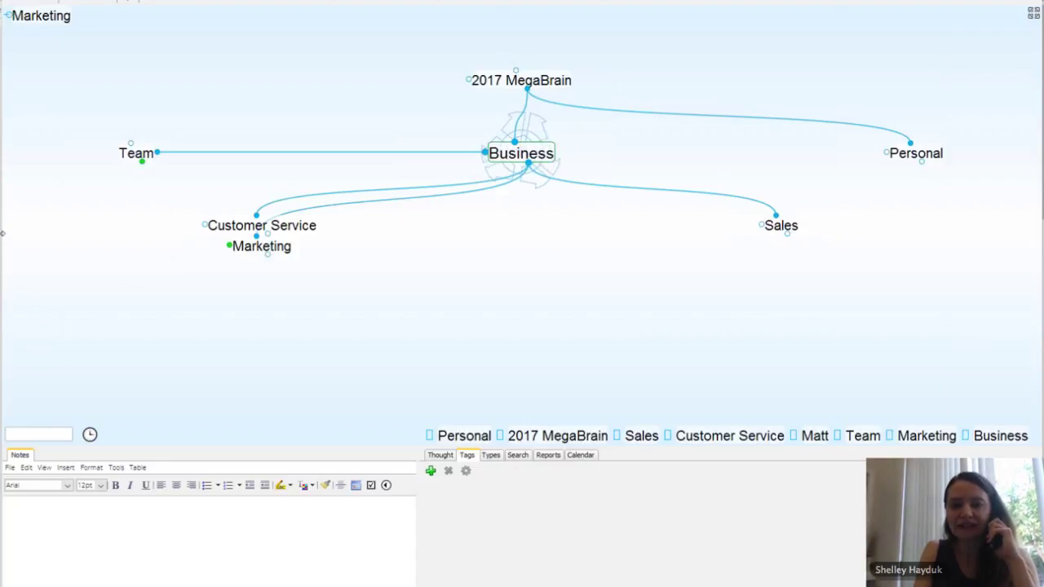
{"action": "left_click_drag", "start_coordinate": [3, 232], "coordinate": [292, 229]}
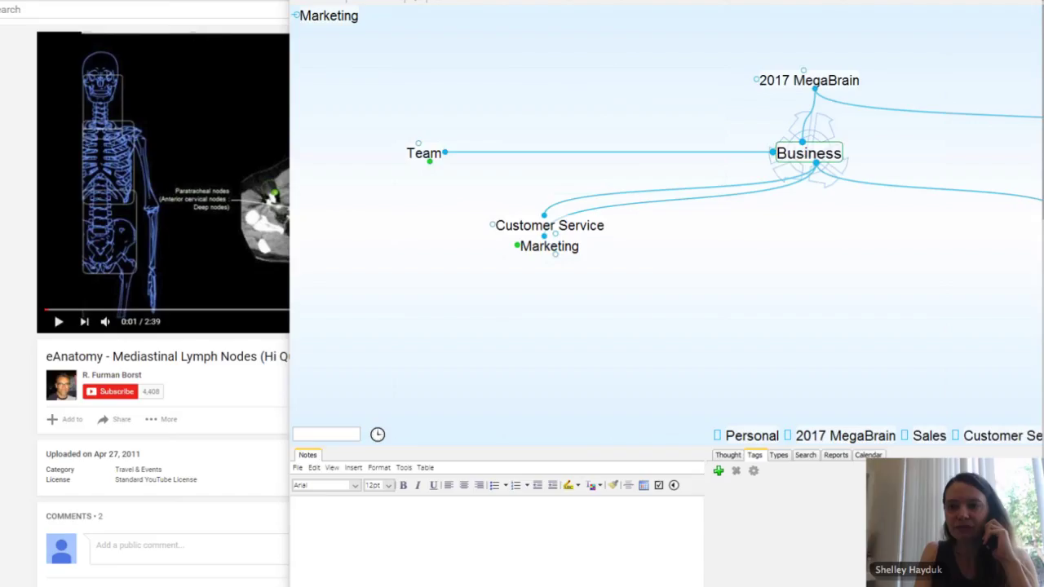
Step: In File Explorer, open Market research > Customer Data, then bring TheBrain back alongside
{"action": "key", "text": "alt+Tab"}
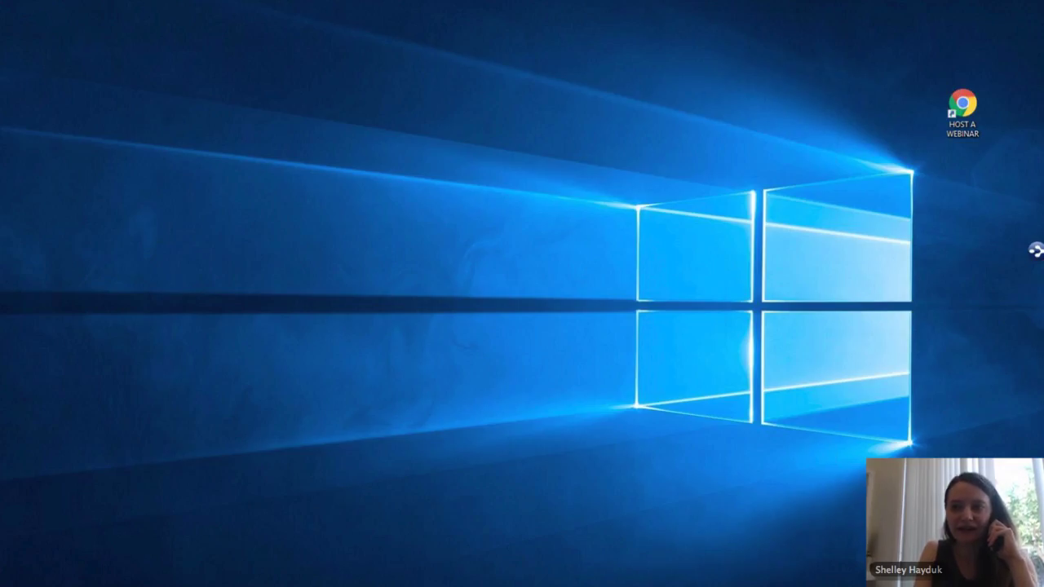
{"action": "key", "text": "alt+Tab"}
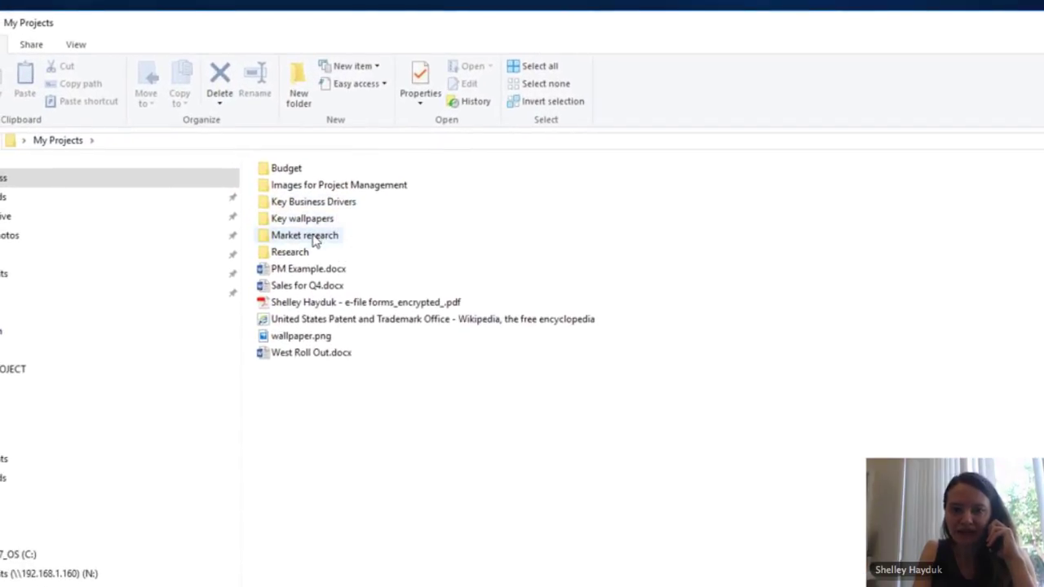
{"action": "left_click", "coordinate": [315, 239]}
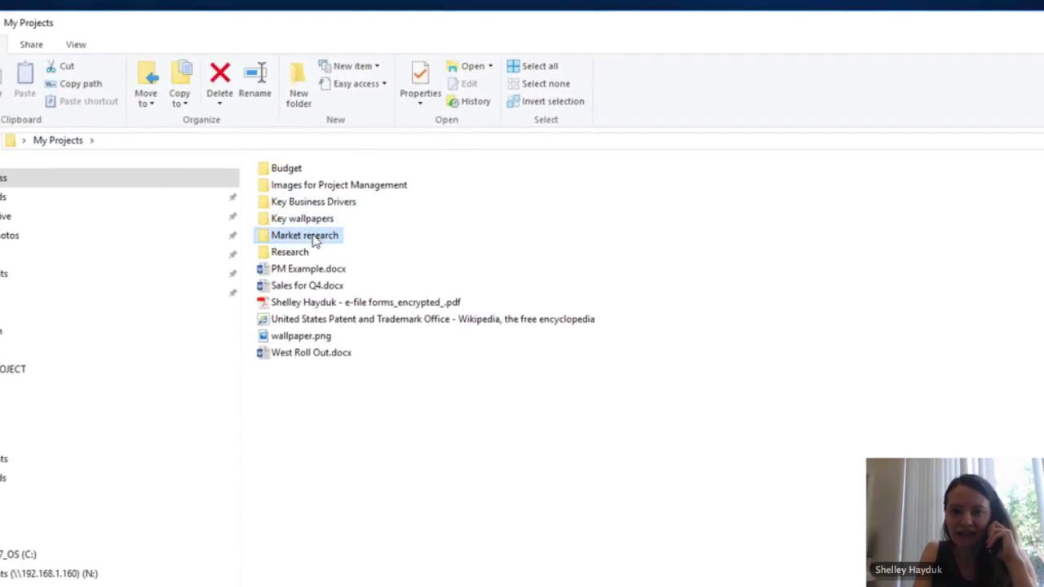
{"action": "double_click", "coordinate": [315, 239]}
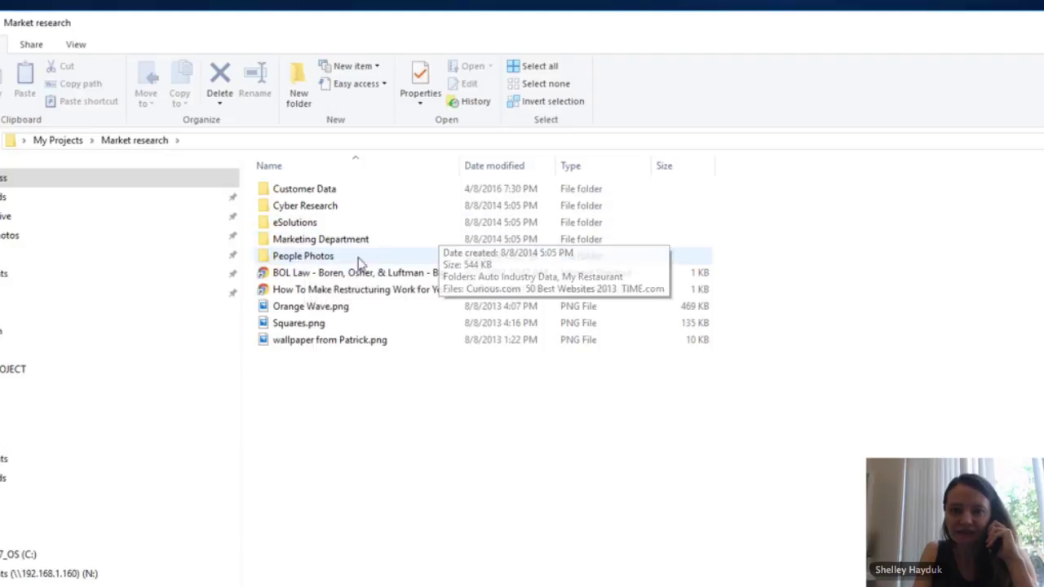
{"action": "double_click", "coordinate": [313, 191]}
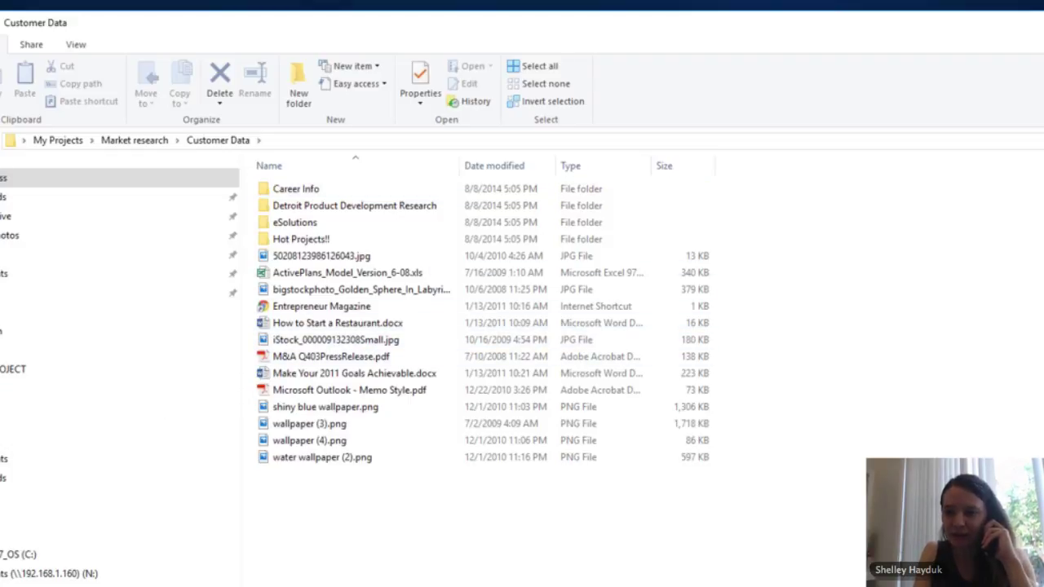
{"action": "key", "text": "alt+Tab"}
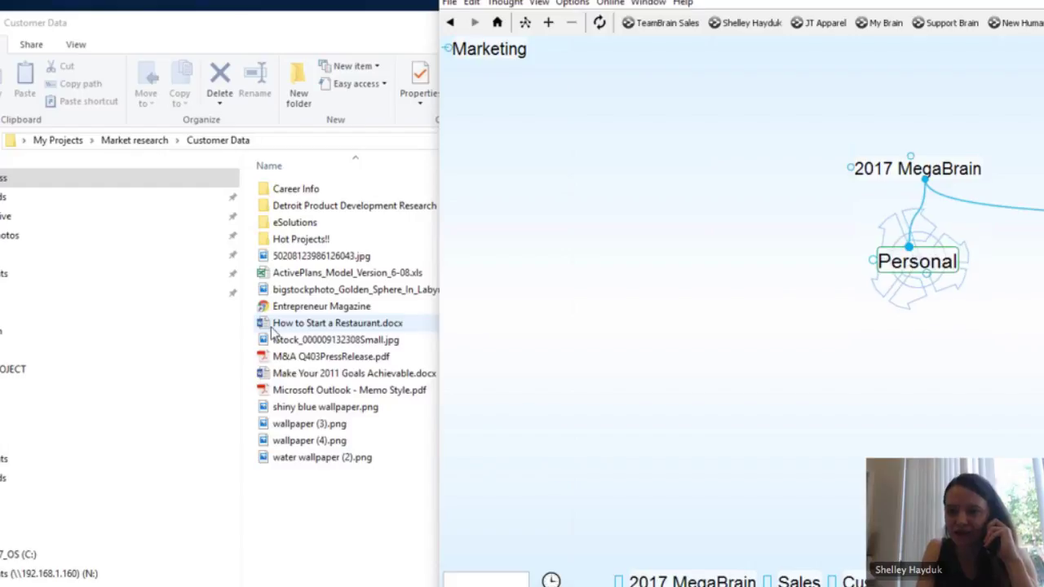
Step: Attach How to Start a Restaurant.docx under Personal, move the file into the brain, and centre it
{"action": "left_click_drag", "start_coordinate": [274, 331], "coordinate": [960, 433]}
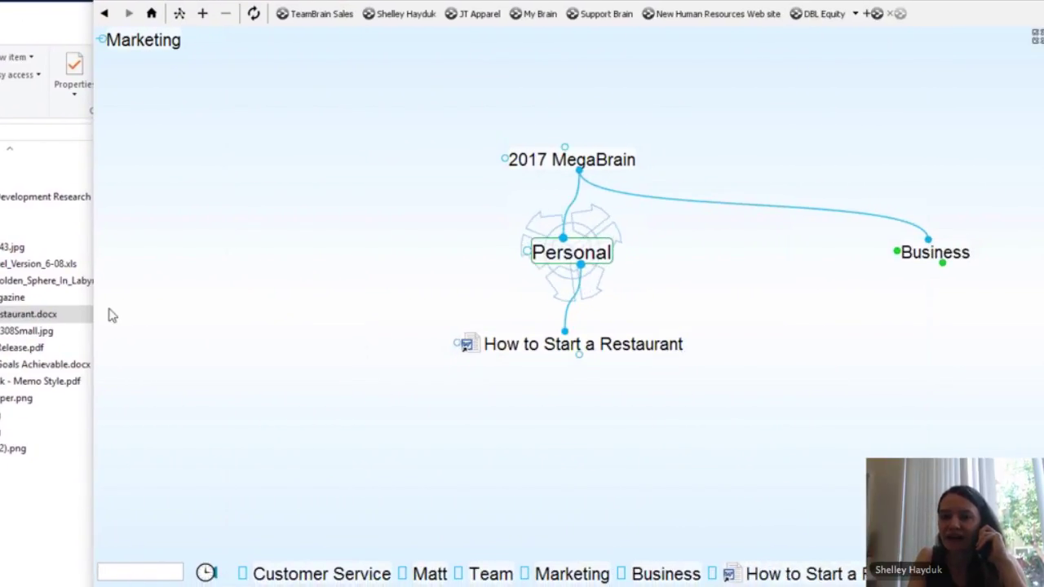
{"action": "right_click", "coordinate": [468, 352]}
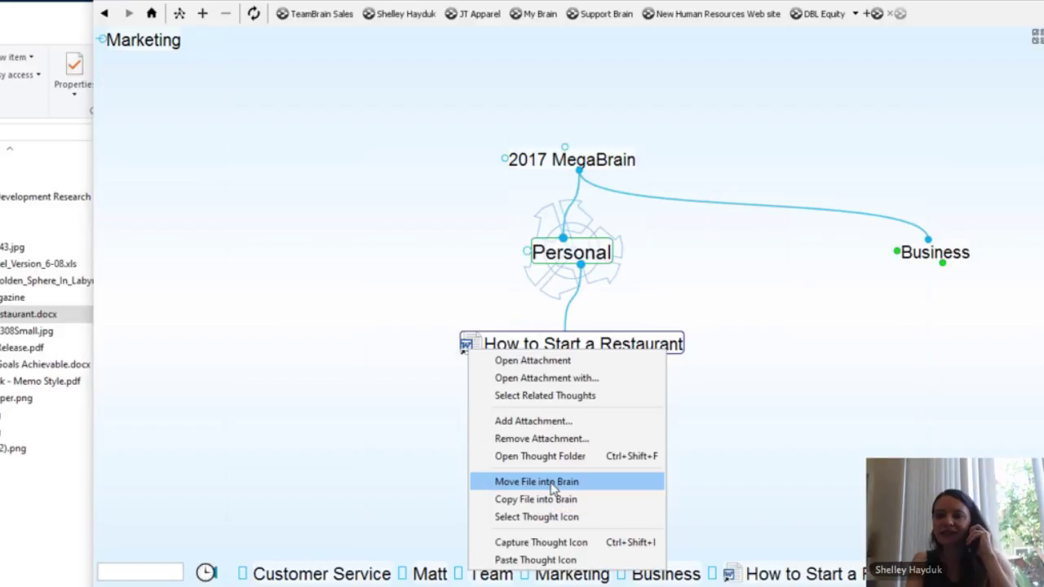
{"action": "left_click", "coordinate": [537, 481]}
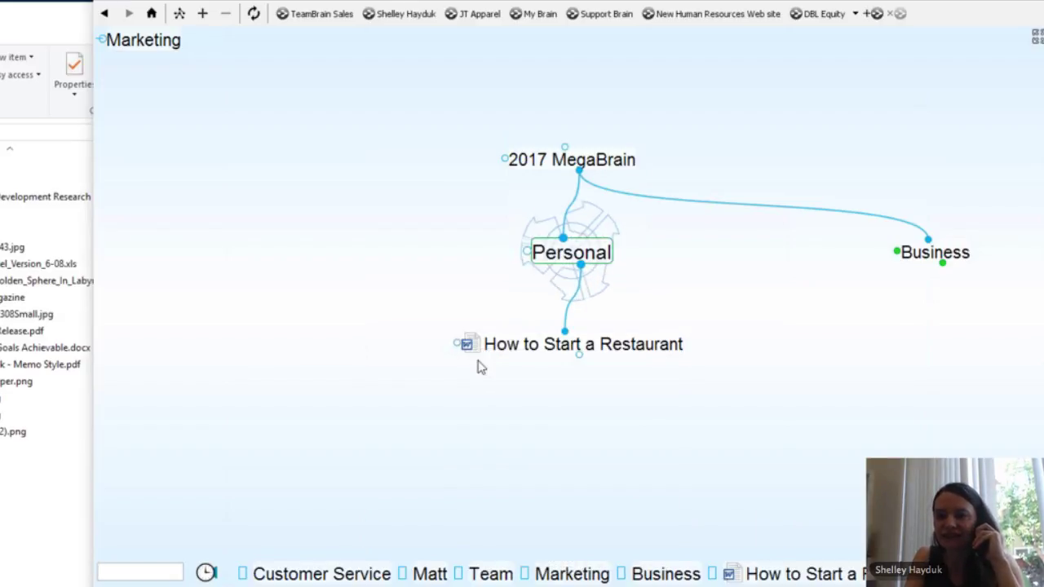
{"action": "left_click", "coordinate": [576, 349]}
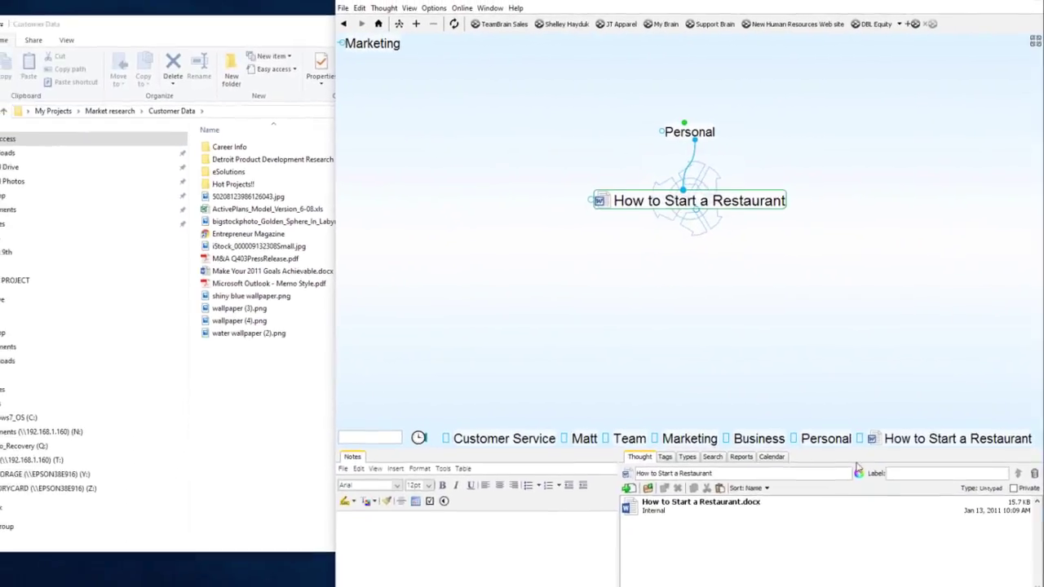
Step: Run a Google web search for 'How to Start a Restaurant' from the active thought
{"action": "left_click", "coordinate": [691, 130]}
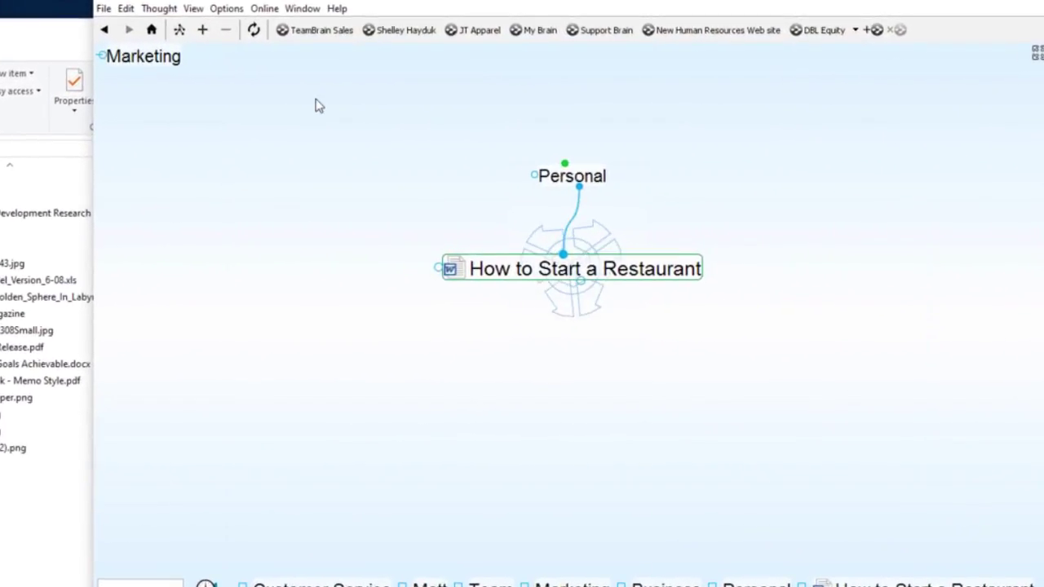
{"action": "left_click", "coordinate": [242, 11]}
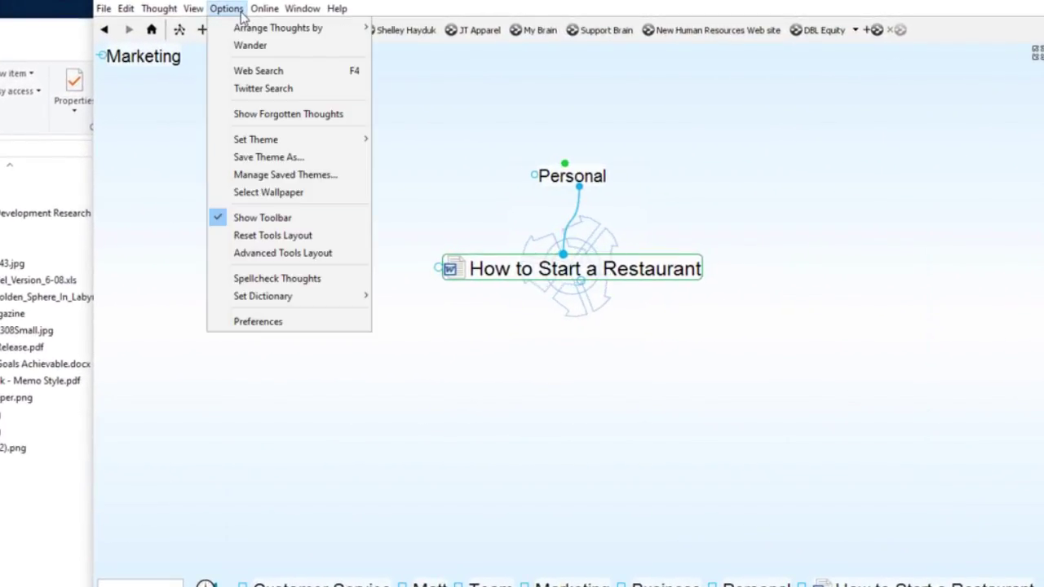
{"action": "left_click", "coordinate": [255, 70]}
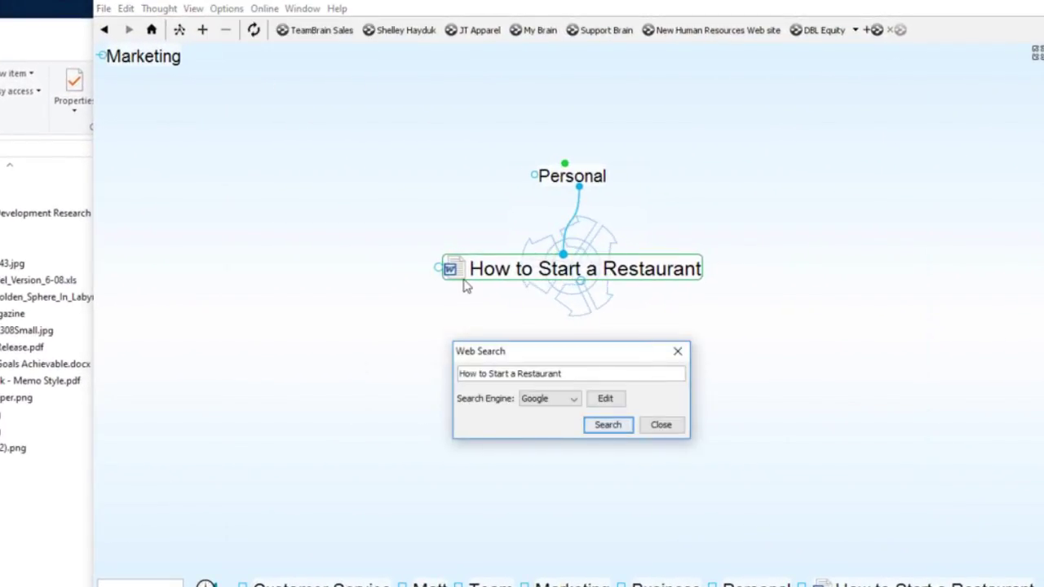
{"action": "left_click", "coordinate": [608, 425]}
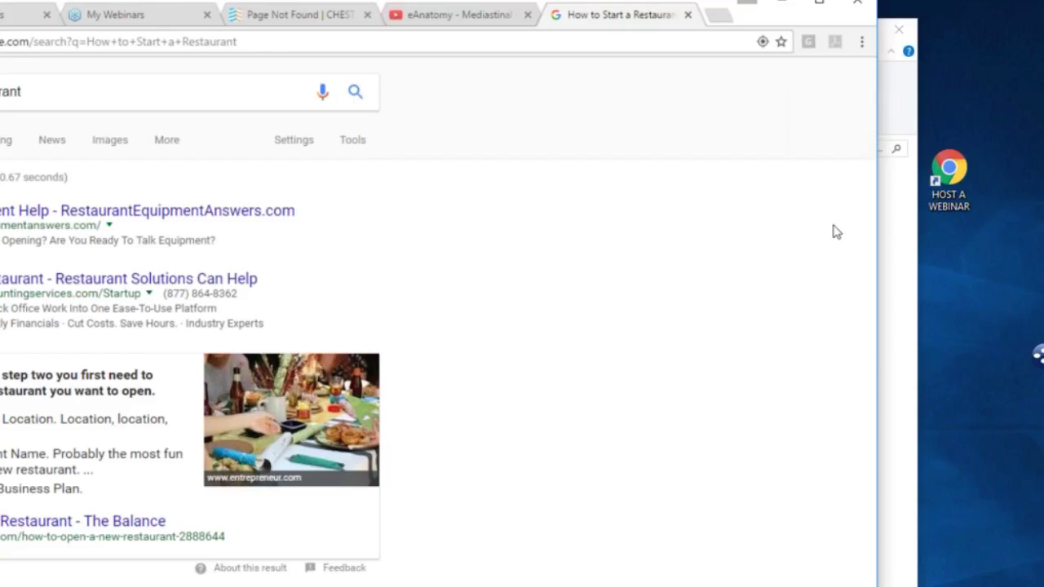
Step: Open the Entrepreneur restaurant article and add it as a linked child thought in TheBrain
{"action": "scroll", "coordinate": [874, 241], "scroll_direction": "down", "scroll_amount": 1}
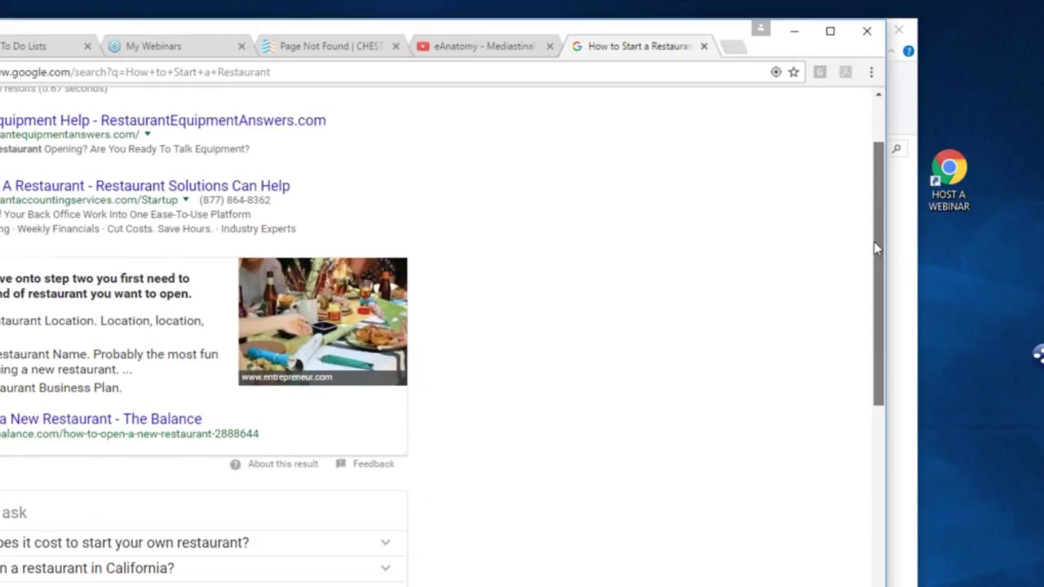
{"action": "left_click_drag", "start_coordinate": [874, 242], "coordinate": [876, 401]}
{"action": "scroll", "coordinate": [110, 226], "scroll_direction": "down", "scroll_amount": 1}
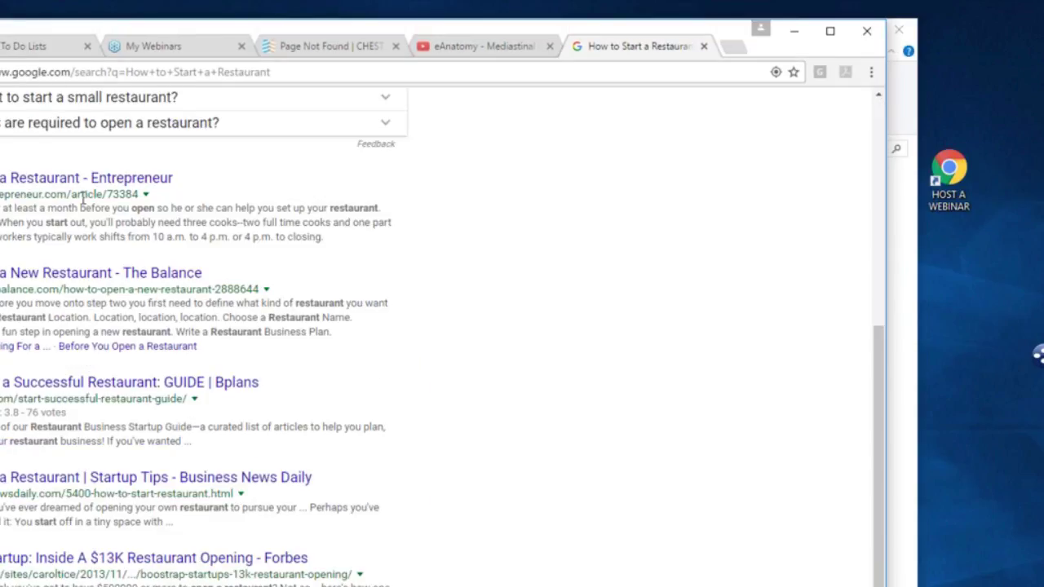
{"action": "left_click", "coordinate": [67, 179]}
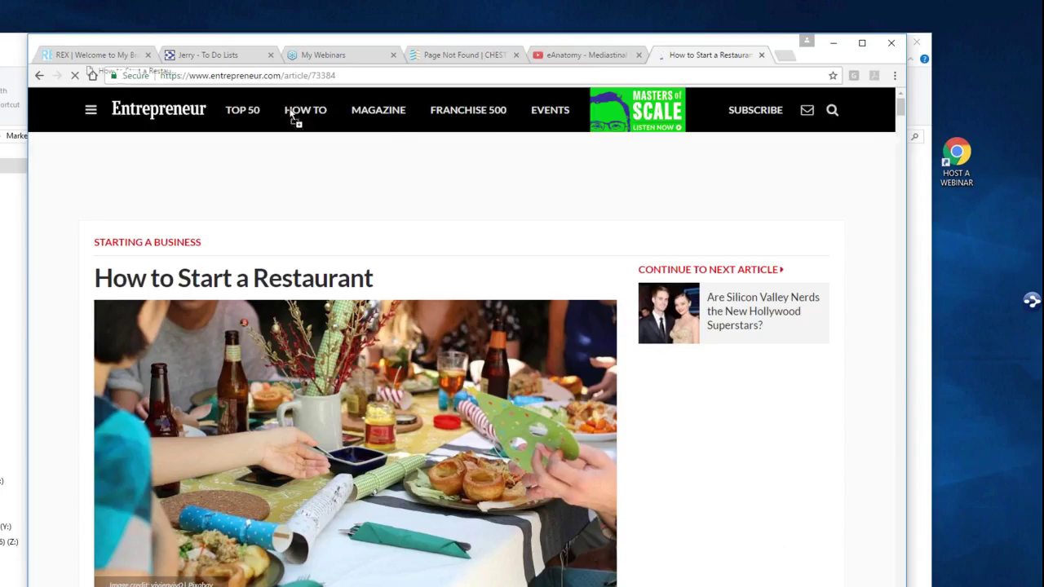
{"action": "left_click_drag", "start_coordinate": [295, 114], "coordinate": [601, 319]}
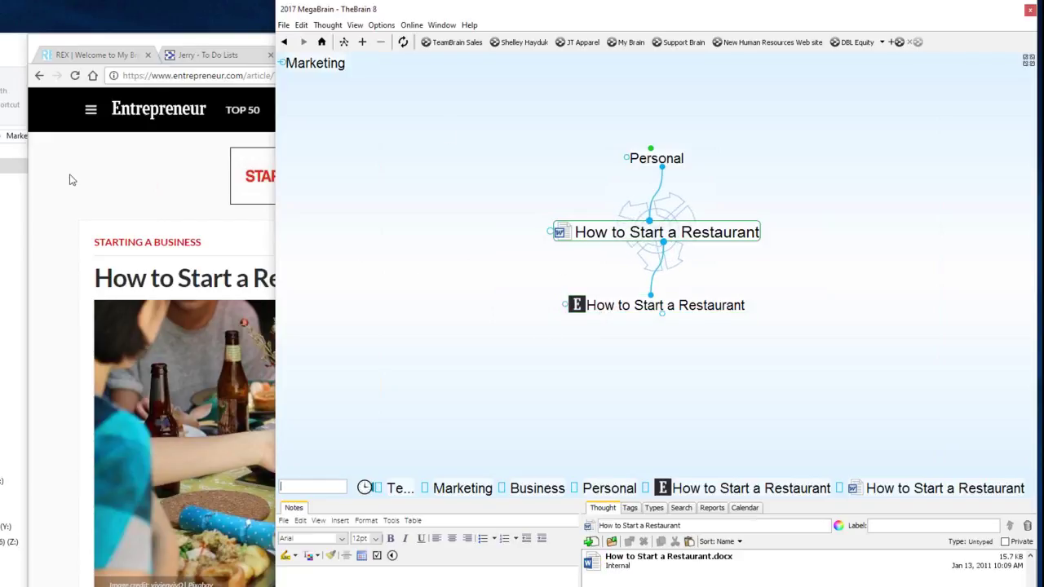
Step: Return to the Google results and open UpCounsel's California restaurant guide
{"action": "left_click", "coordinate": [38, 76]}
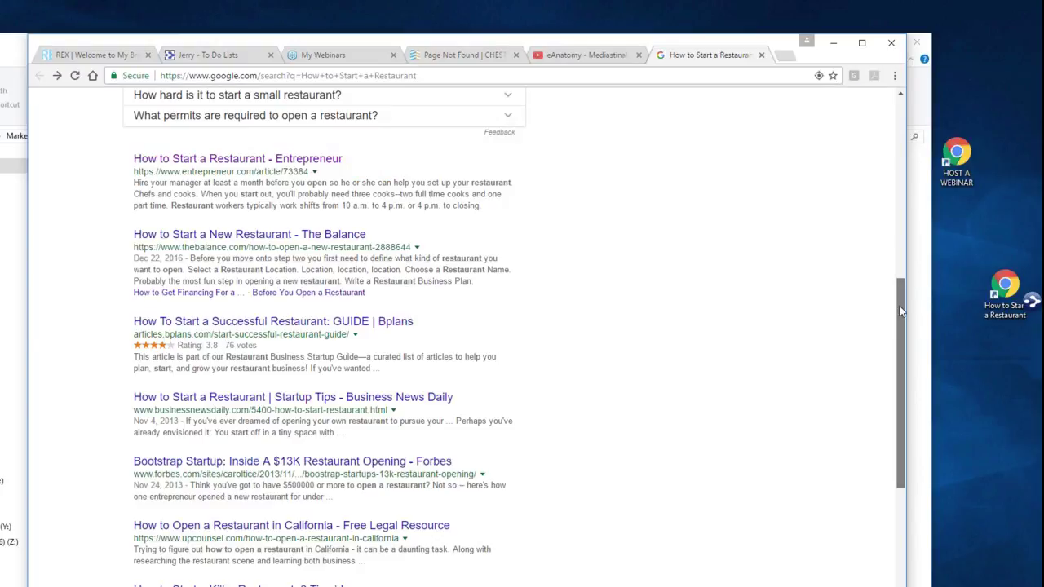
{"action": "scroll", "coordinate": [901, 333], "scroll_direction": "down", "scroll_amount": 3}
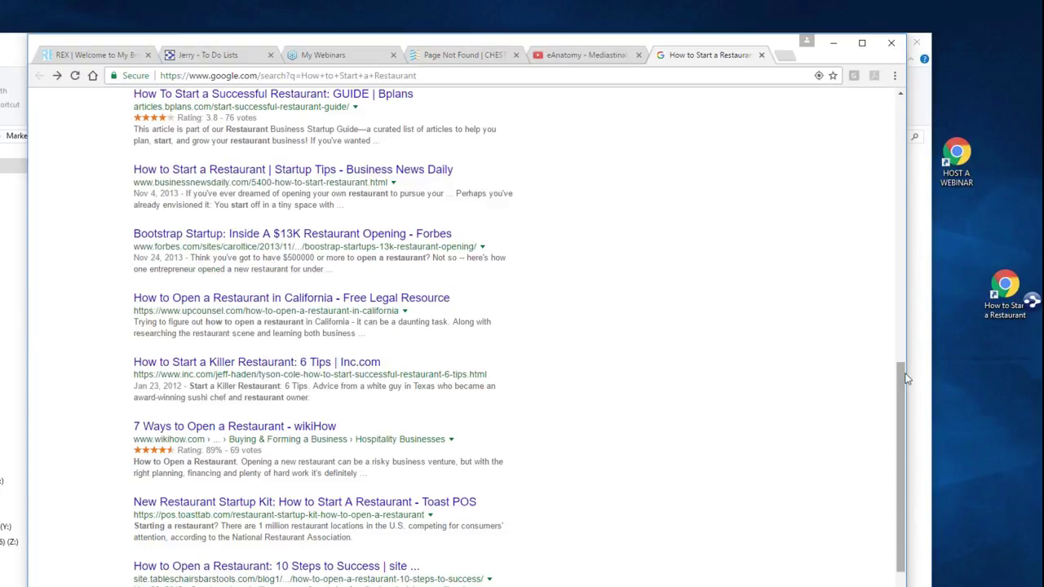
{"action": "left_click", "coordinate": [369, 300]}
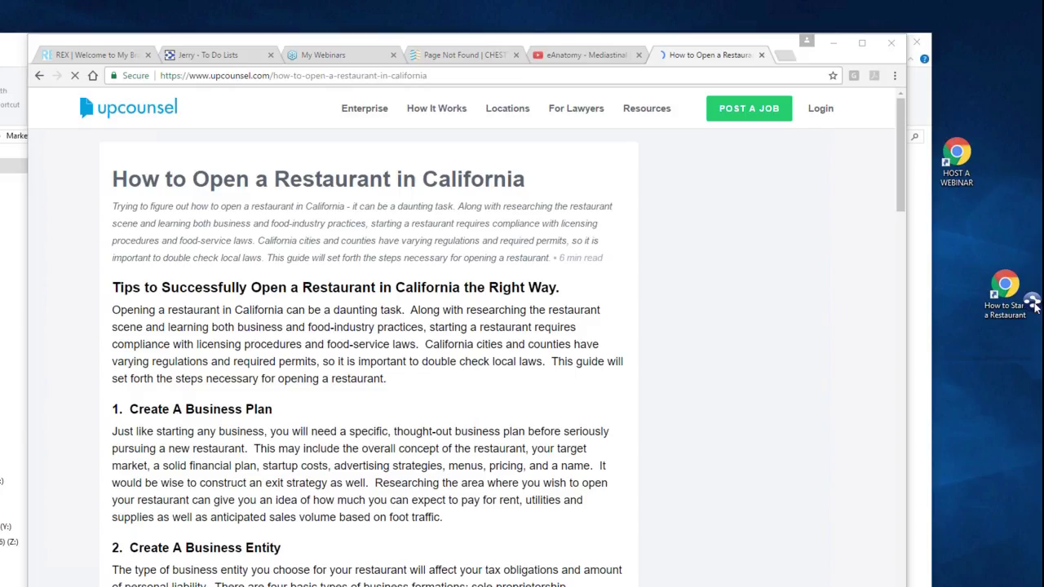
{"action": "mouse_move", "coordinate": [1043, 305]}
{"action": "left_click", "coordinate": [441, 24]}
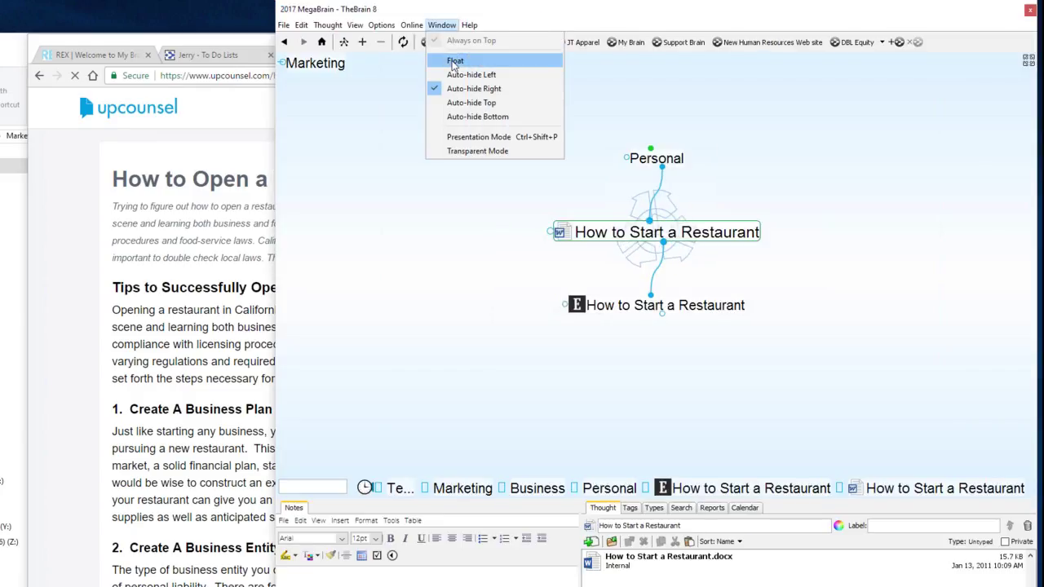
Step: Float TheBrain's window, narrow it from the left, and bring the restaurant page forward
{"action": "left_click", "coordinate": [454, 62]}
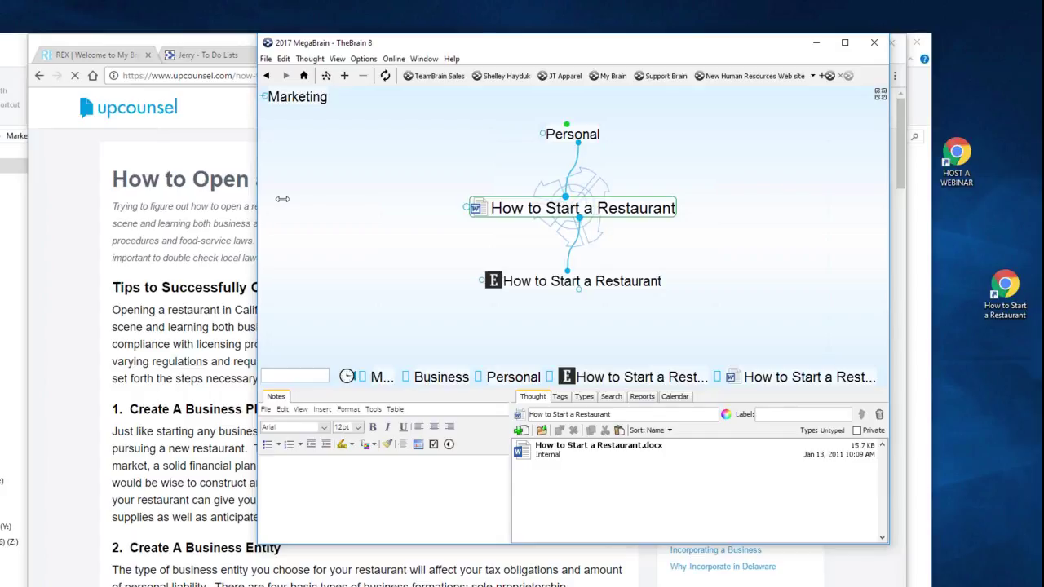
{"action": "left_click_drag", "start_coordinate": [282, 198], "coordinate": [354, 199]}
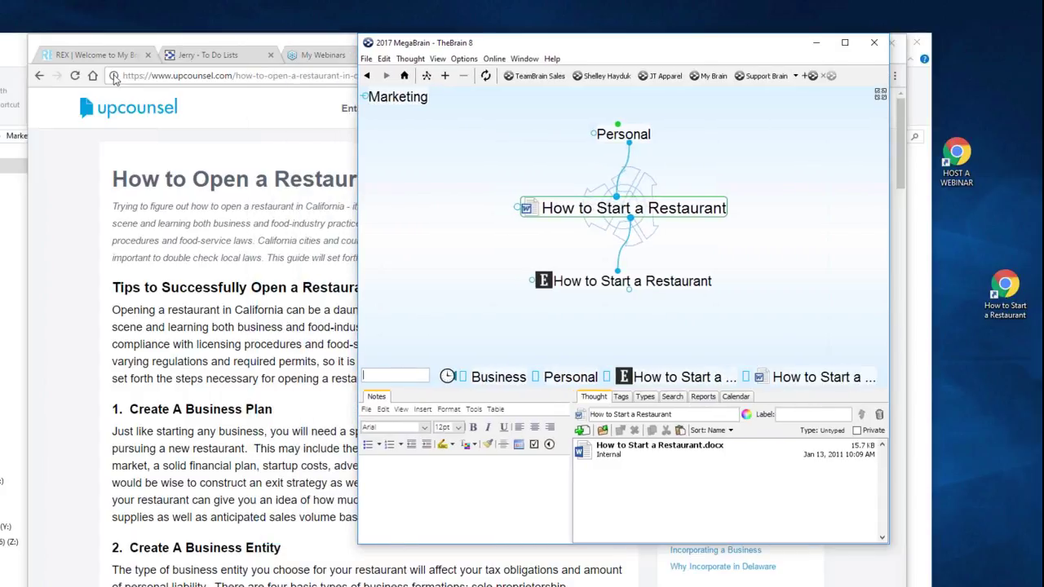
{"action": "left_click_drag", "start_coordinate": [114, 76], "coordinate": [629, 586]}
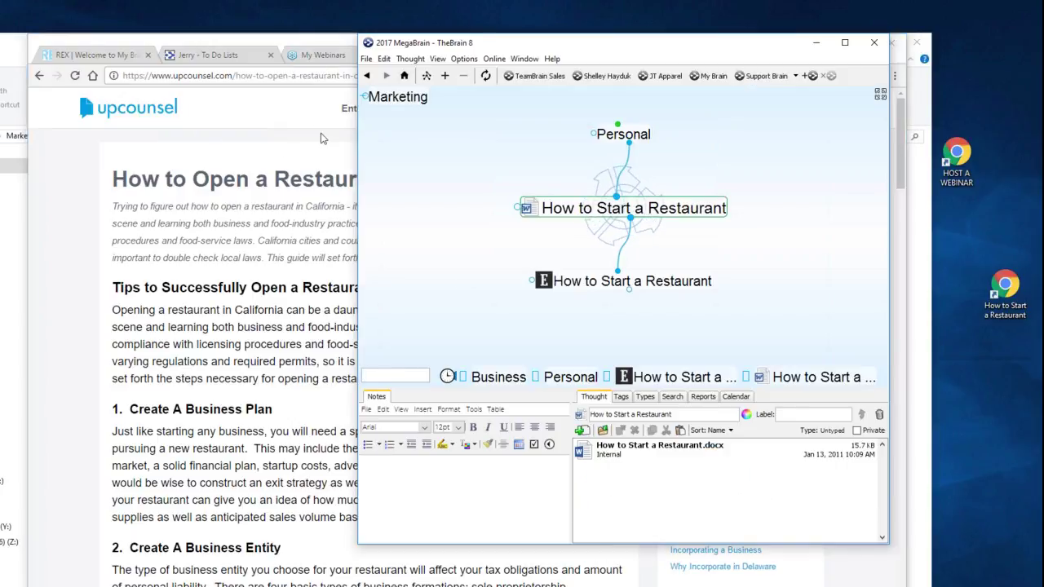
{"action": "left_click", "coordinate": [114, 76]}
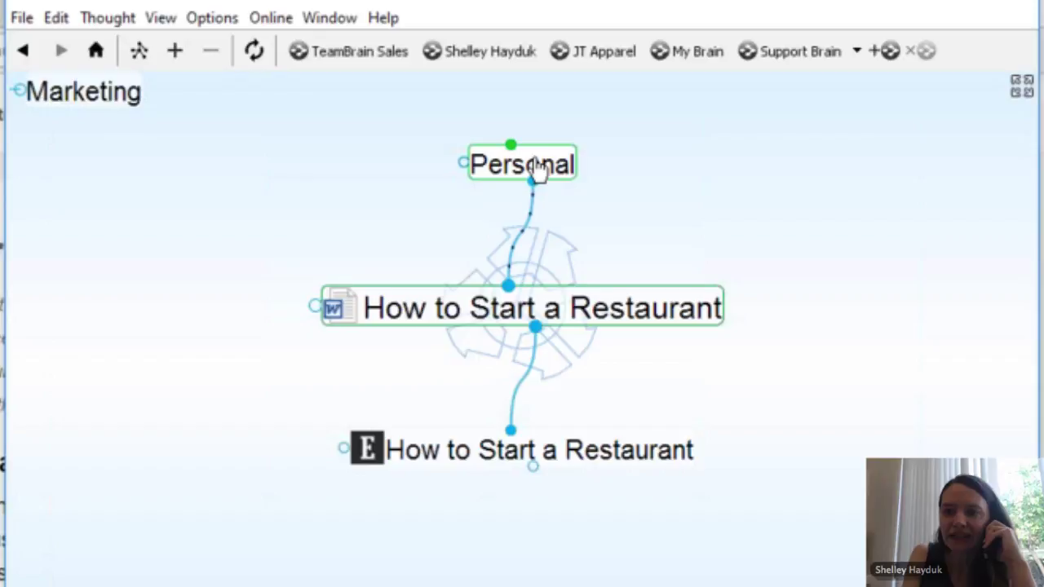
Step: Make Personal active and look through the File import options without choosing one
{"action": "left_click", "coordinate": [537, 168]}
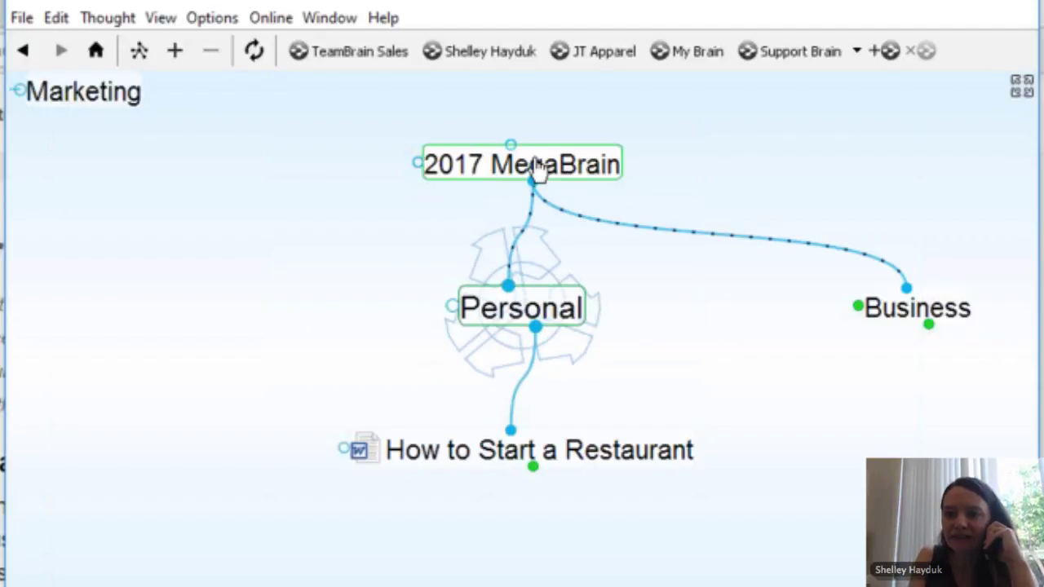
{"action": "left_click", "coordinate": [21, 18]}
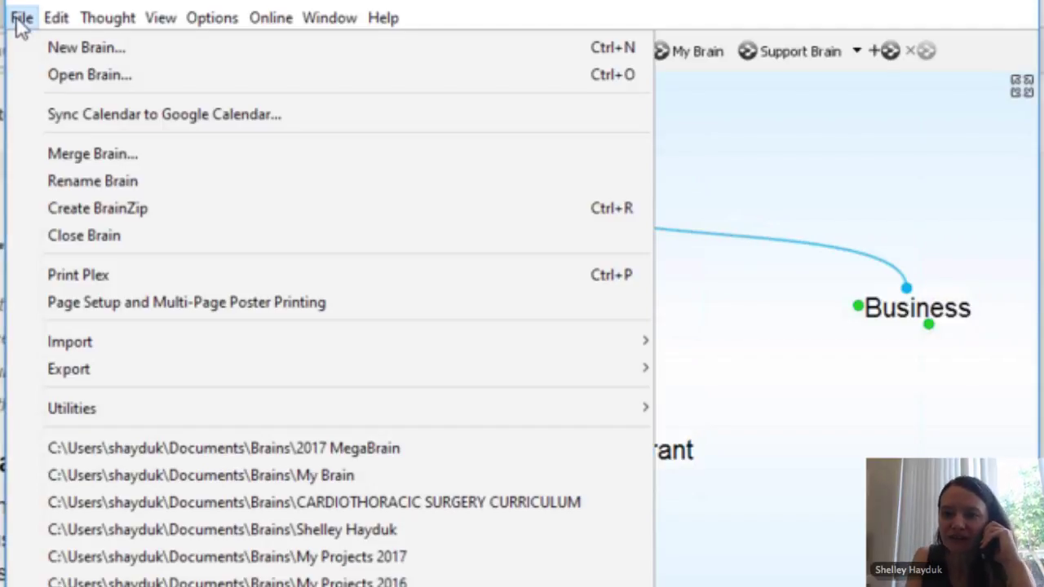
{"action": "mouse_move", "coordinate": [139, 344]}
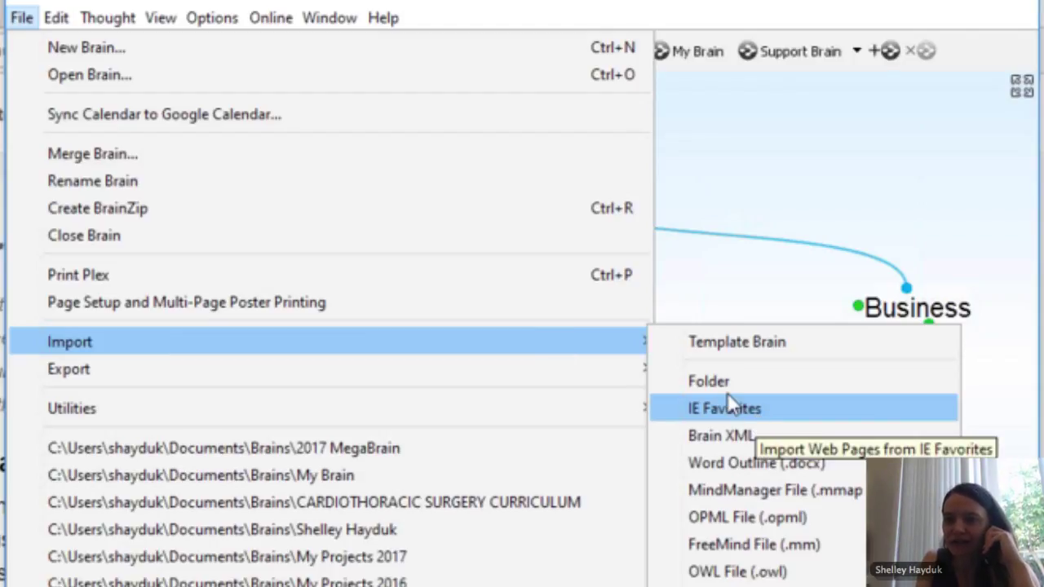
{"action": "left_click", "coordinate": [750, 212]}
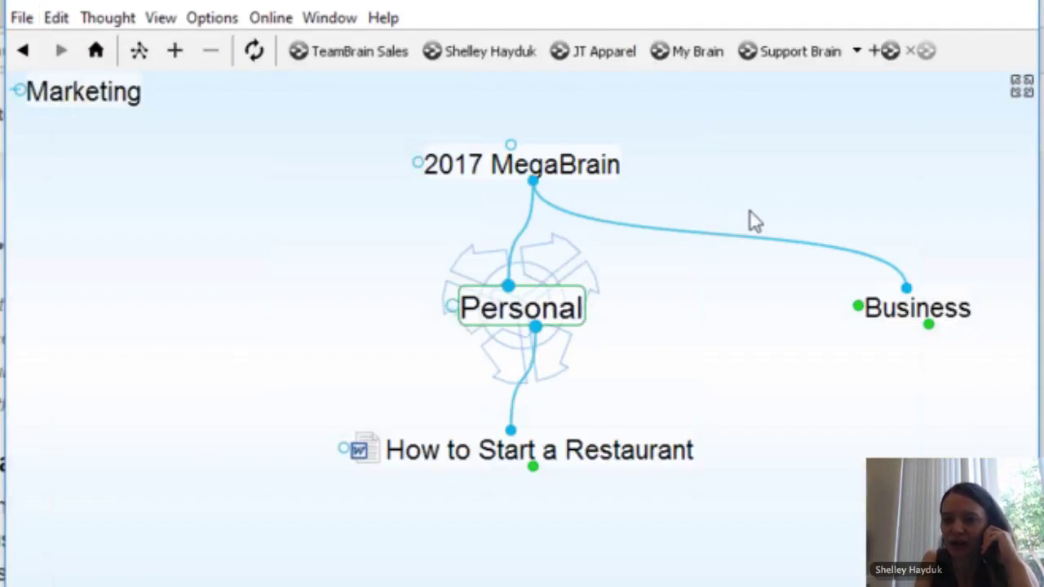
Step: With 2017 MegaBrain active, open the Import Folder dialog browsing the Desktop
{"action": "left_click", "coordinate": [522, 164]}
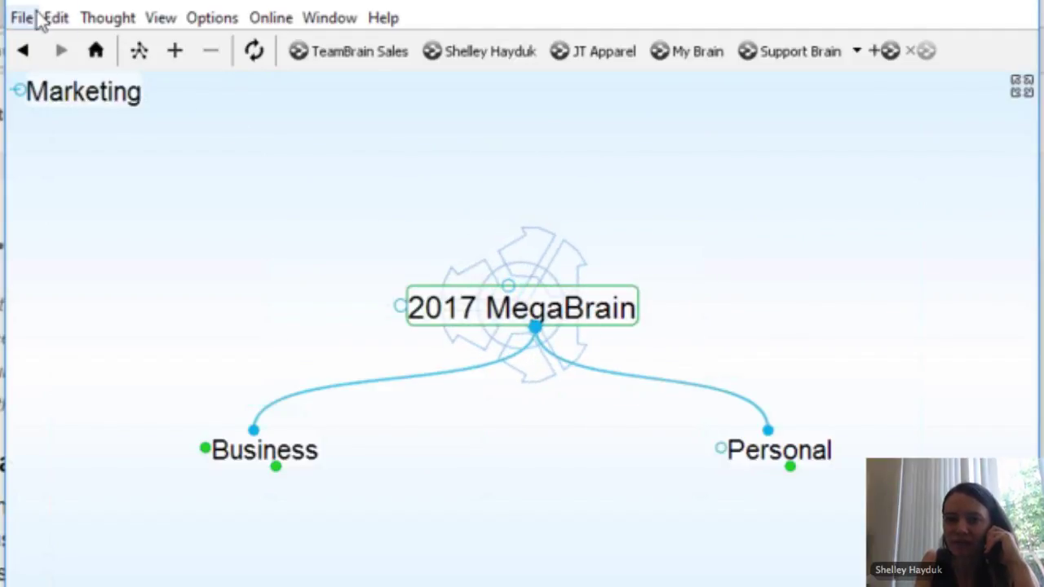
{"action": "left_click", "coordinate": [23, 18]}
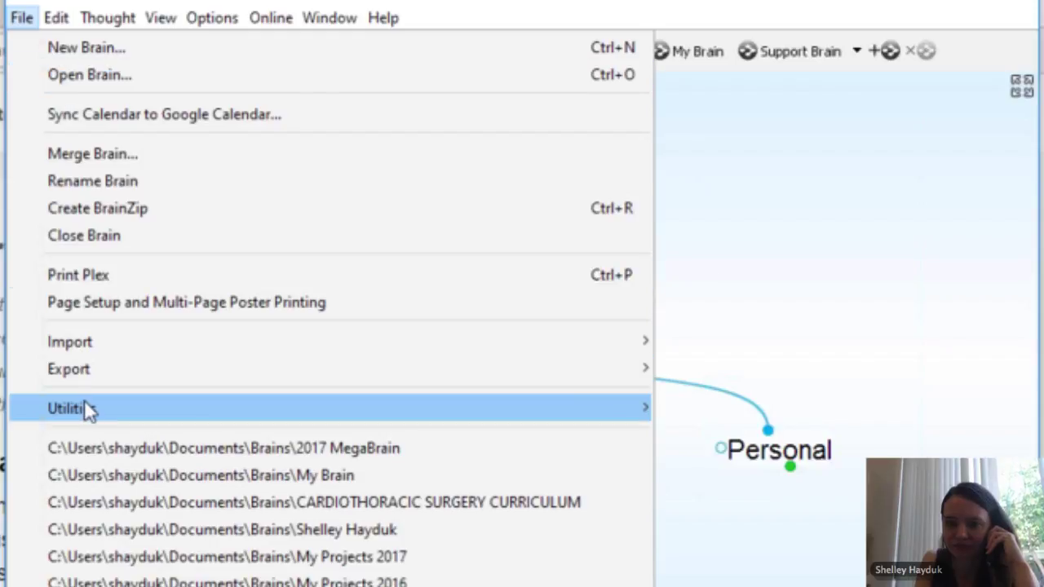
{"action": "mouse_move", "coordinate": [85, 405]}
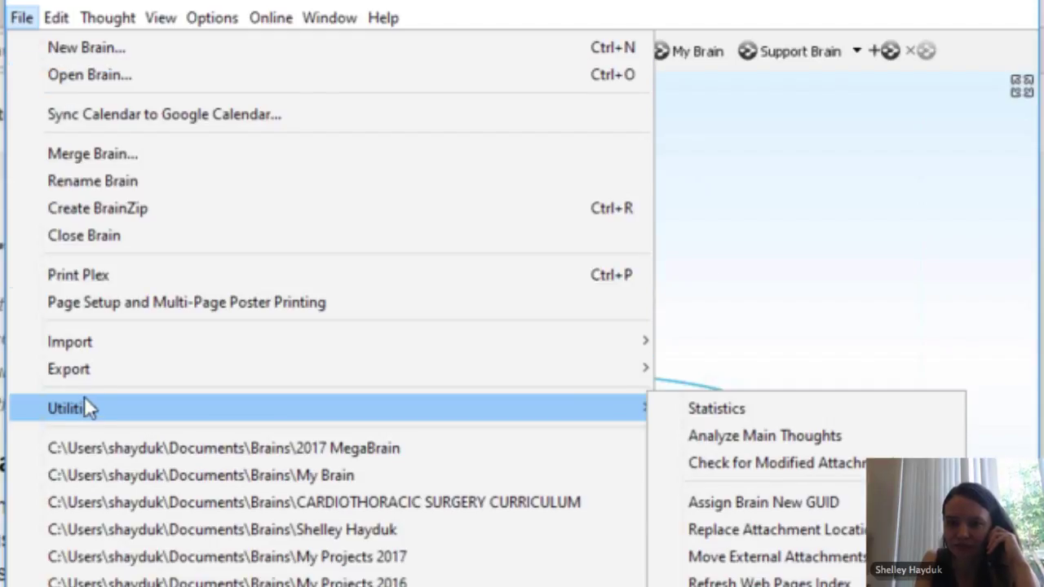
{"action": "mouse_move", "coordinate": [495, 330]}
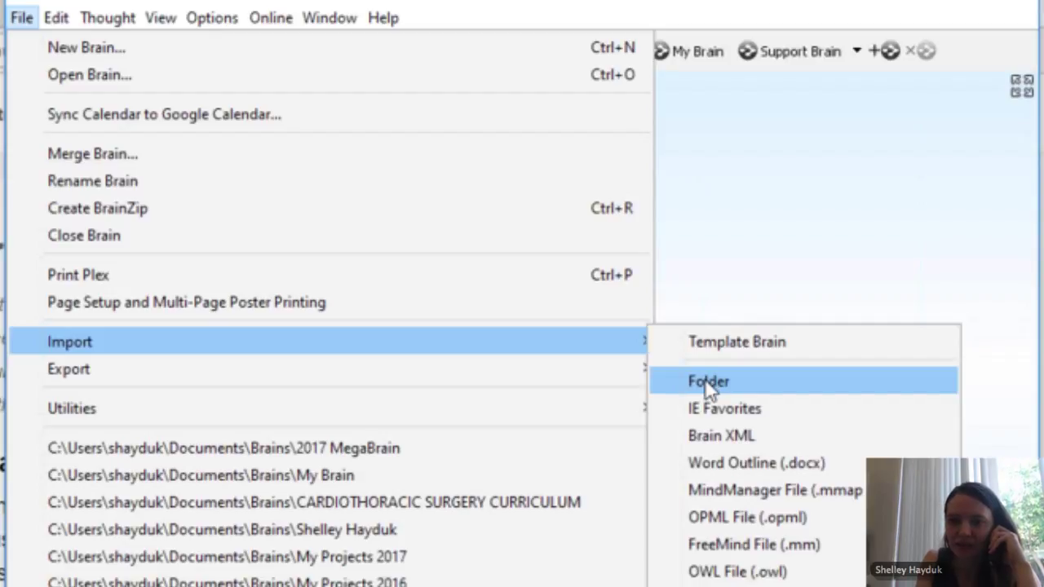
{"action": "left_click", "coordinate": [705, 381]}
{"action": "left_click", "coordinate": [241, 435]}
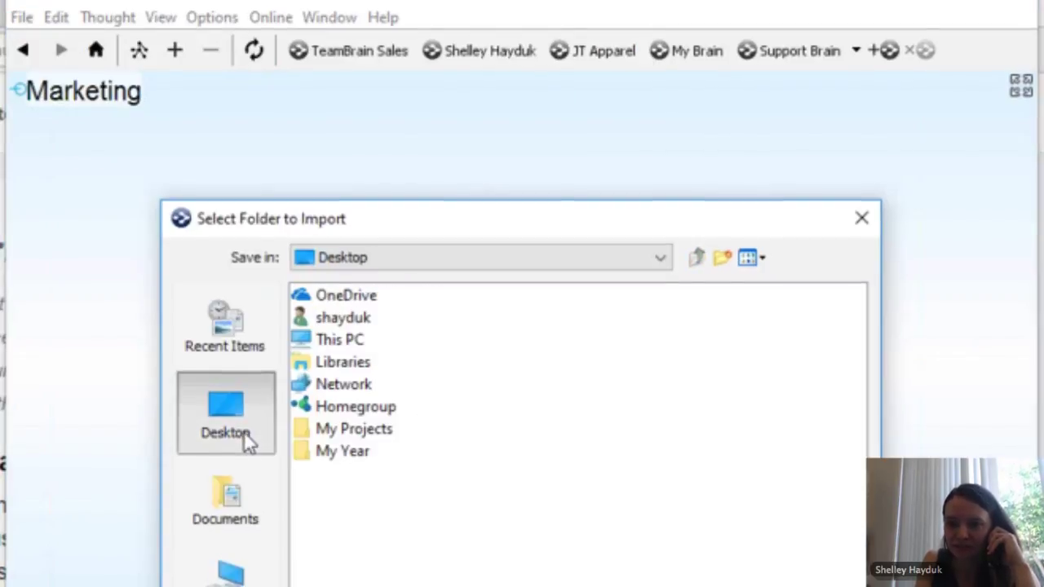
Step: Import the Desktop My Projects folder, accepting the warning and confirming 70 directories and 110 files
{"action": "right_click", "coordinate": [341, 363]}
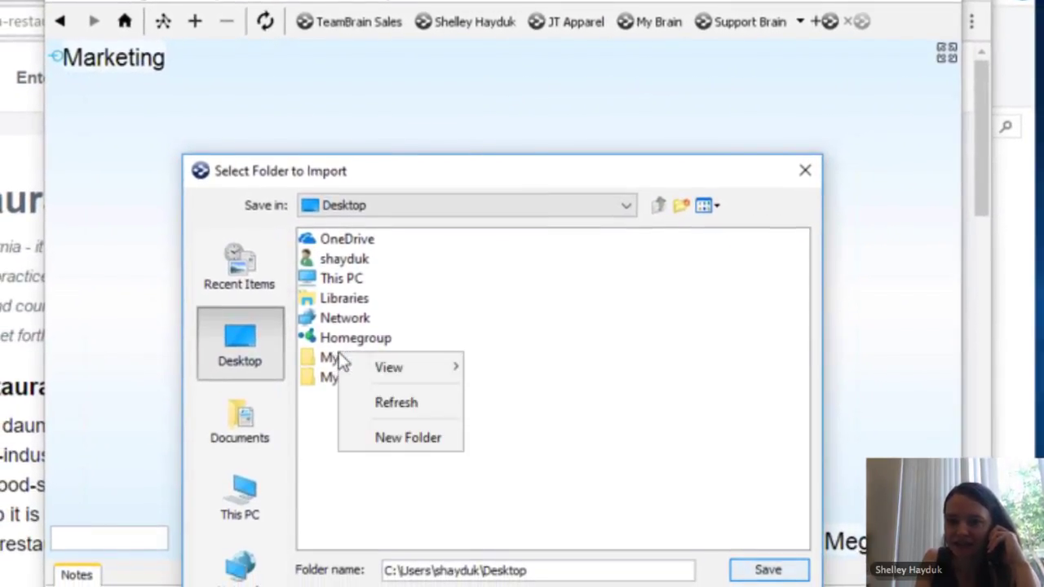
{"action": "right_click", "coordinate": [321, 364]}
{"action": "right_click", "coordinate": [321, 364]}
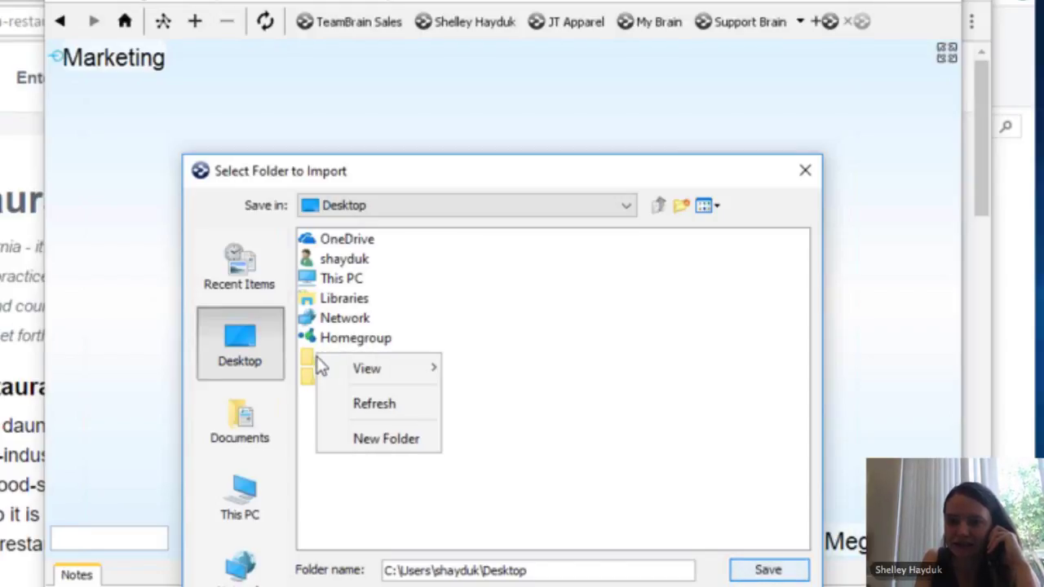
{"action": "left_click", "coordinate": [309, 368]}
{"action": "left_click", "coordinate": [323, 365]}
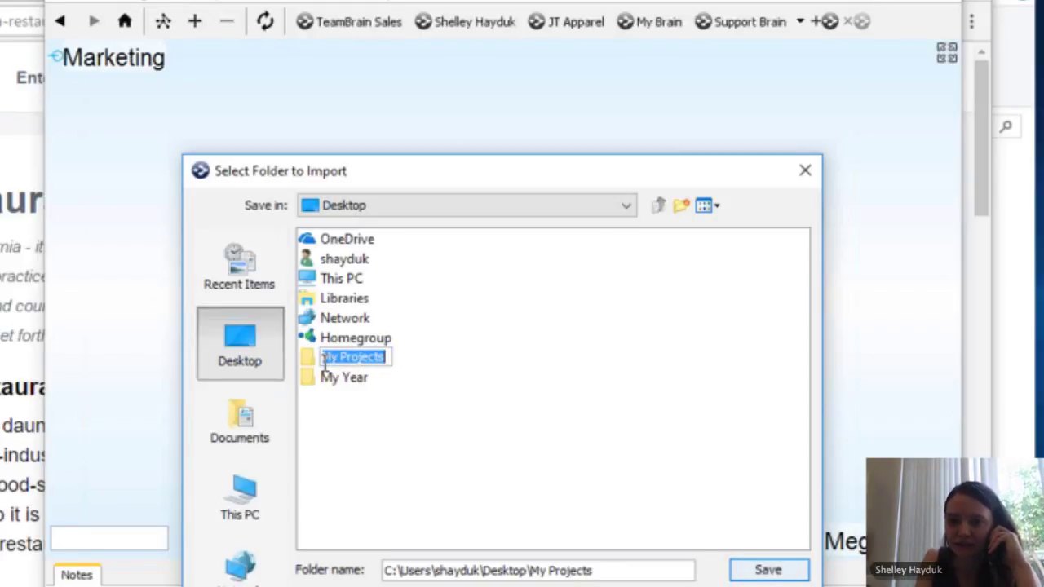
{"action": "left_click", "coordinate": [473, 379]}
{"action": "double_click", "coordinate": [320, 364]}
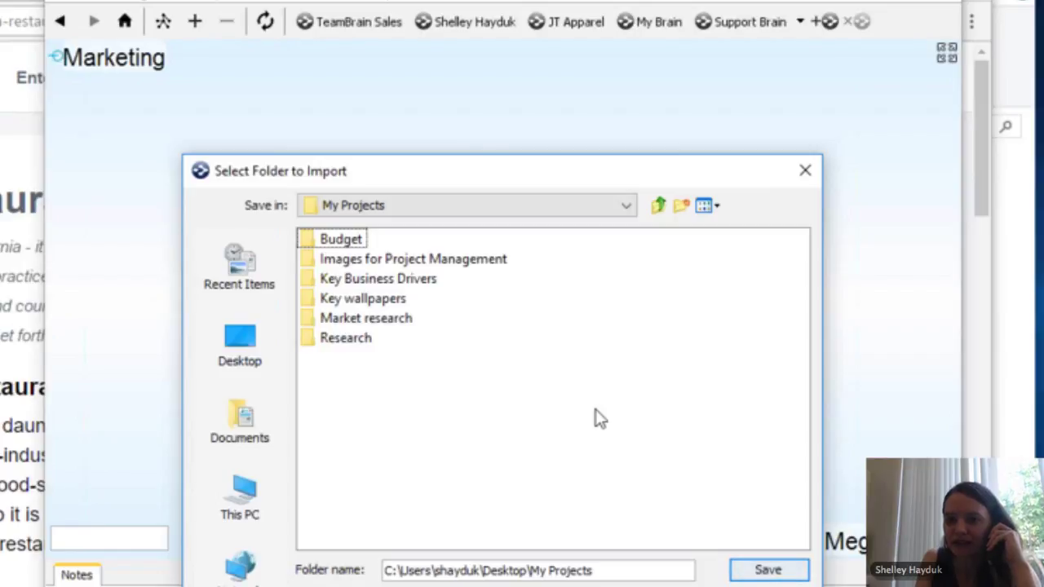
{"action": "left_click", "coordinate": [779, 573]}
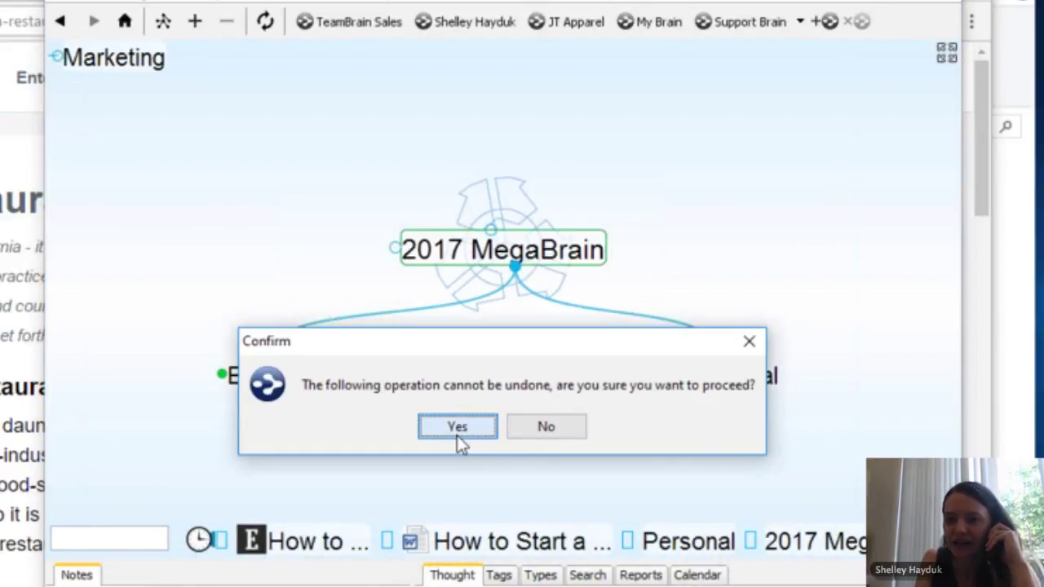
{"action": "left_click", "coordinate": [457, 427]}
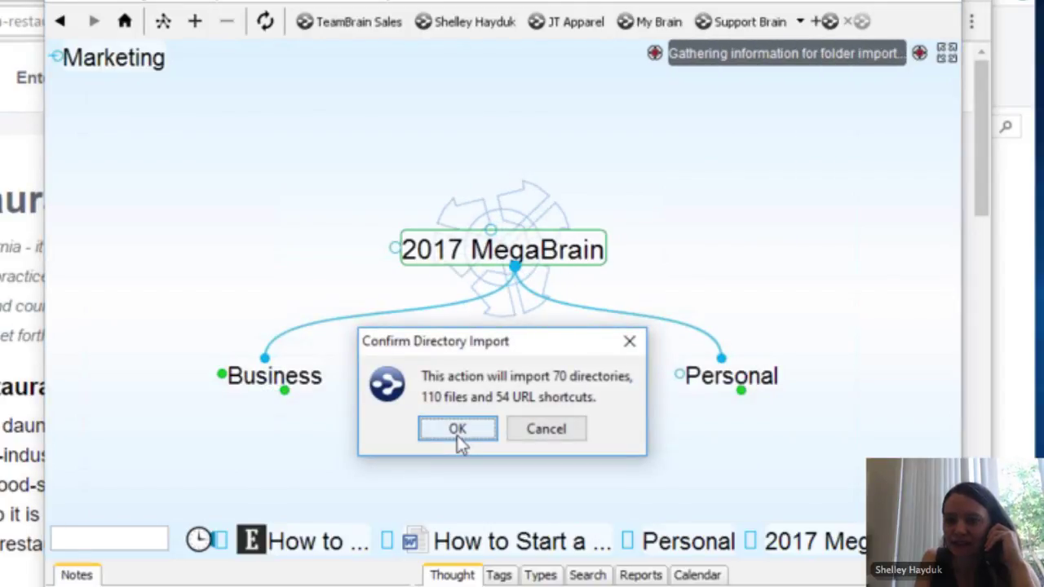
{"action": "left_click", "coordinate": [457, 433]}
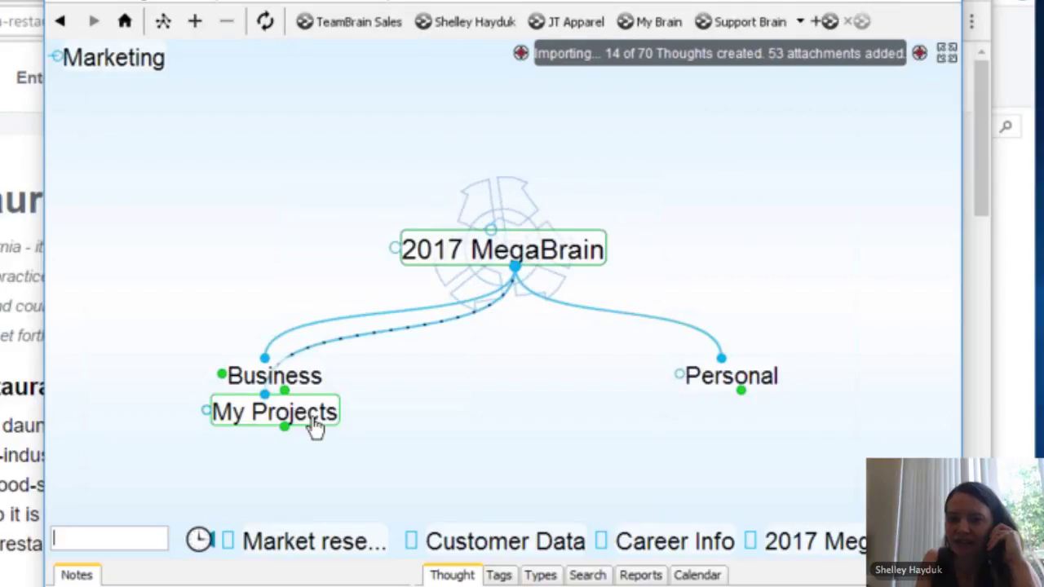
Step: Centre Key Business Drivers under My Projects, then enlarge the map area and widen the window
{"action": "left_click", "coordinate": [318, 424]}
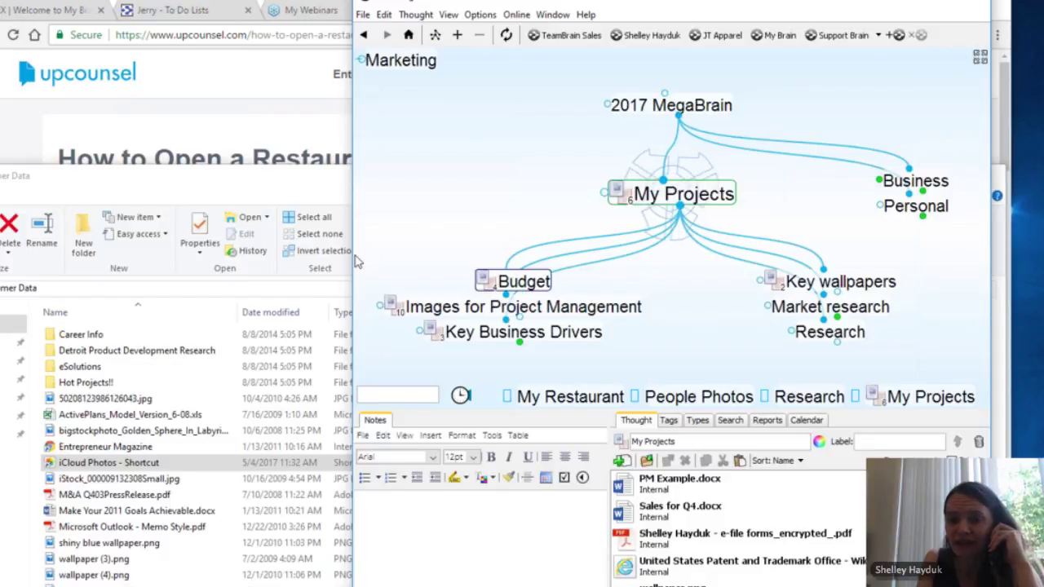
{"action": "left_click", "coordinate": [540, 333]}
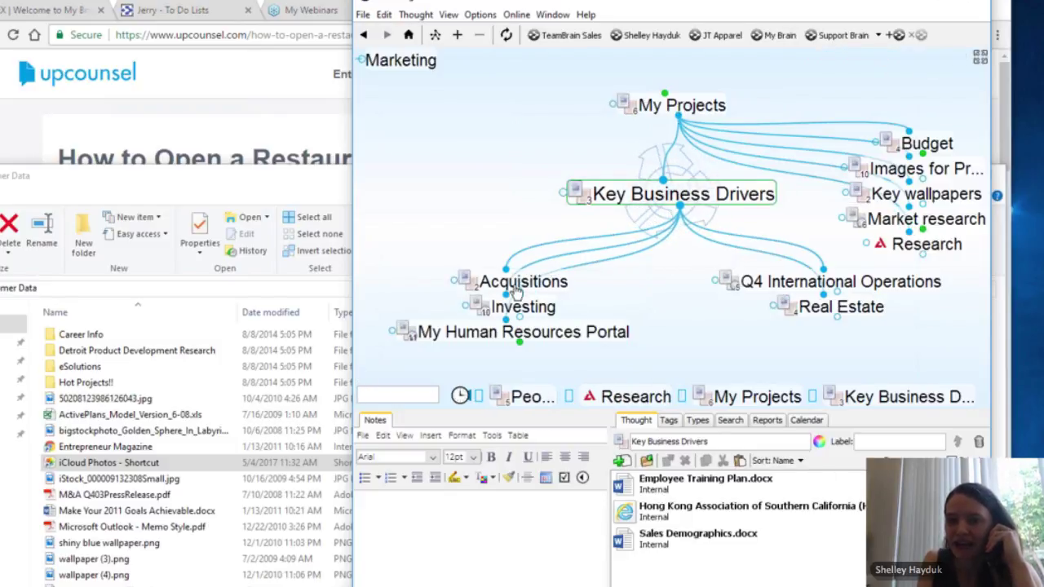
{"action": "mouse_move", "coordinate": [516, 288]}
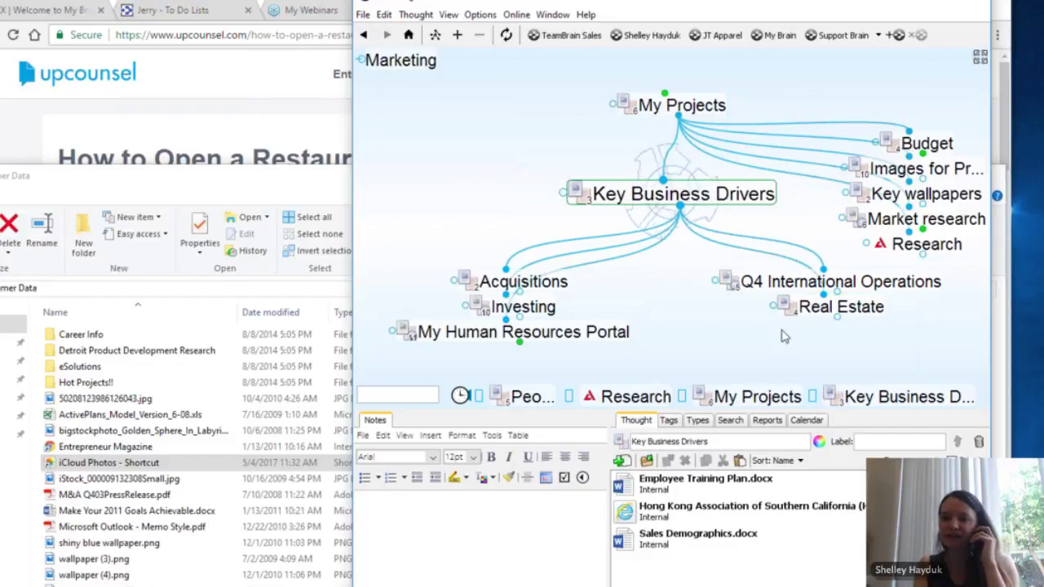
{"action": "left_click_drag", "start_coordinate": [575, 410], "coordinate": [571, 503]}
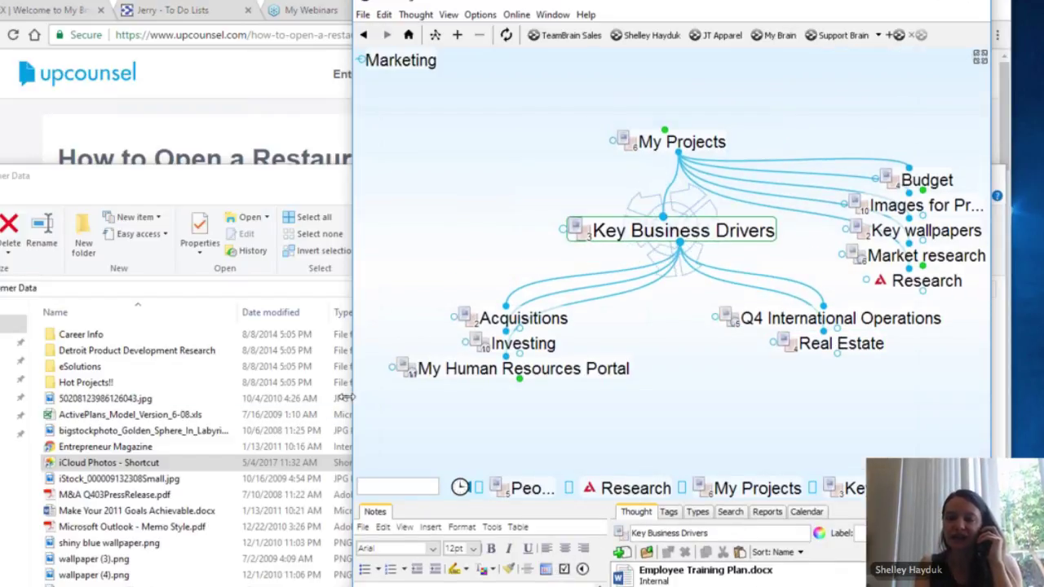
{"action": "left_click_drag", "start_coordinate": [353, 416], "coordinate": [0, 416]}
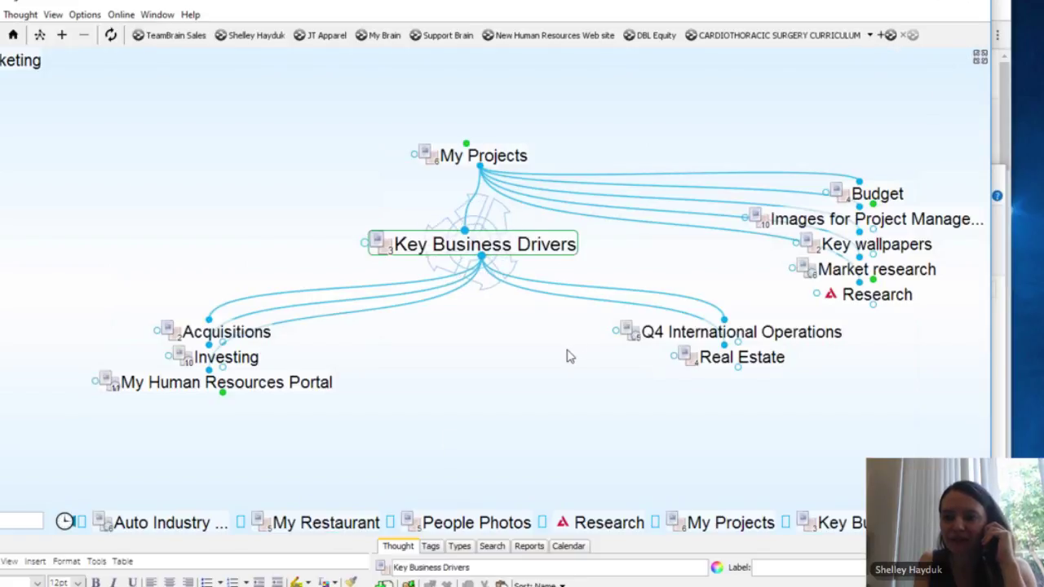
Step: Give the pinned My Restaurant thought a new parent thought named 'Real'
{"action": "left_click", "coordinate": [747, 370]}
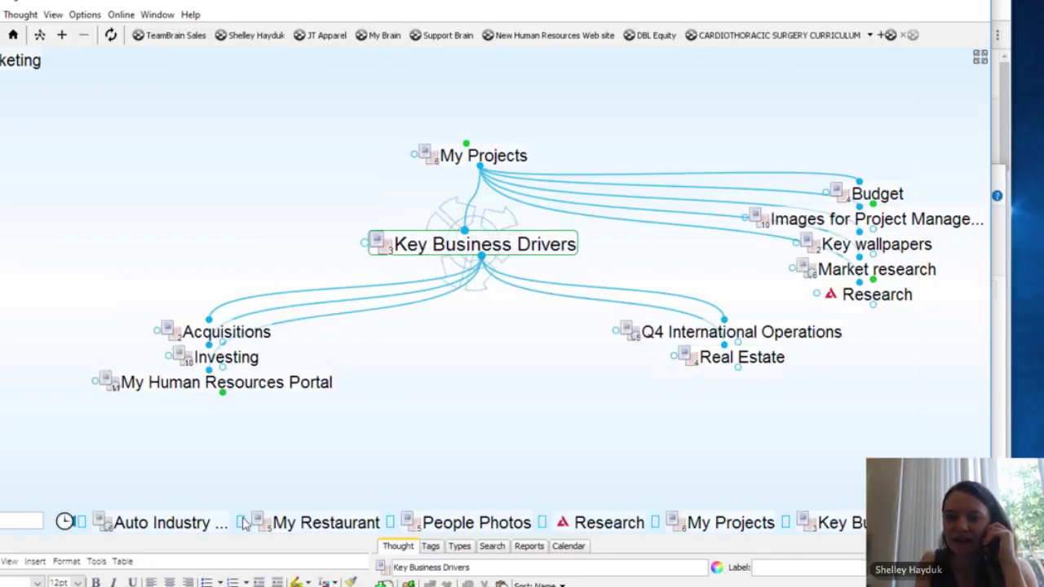
{"action": "left_click", "coordinate": [312, 526]}
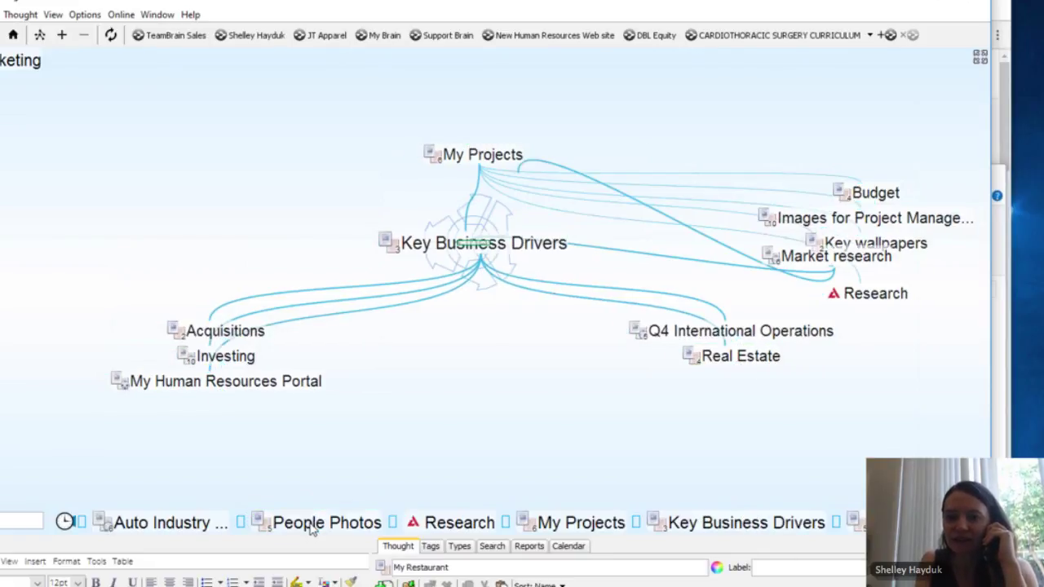
{"action": "left_click_drag", "start_coordinate": [464, 231], "coordinate": [121, 149]}
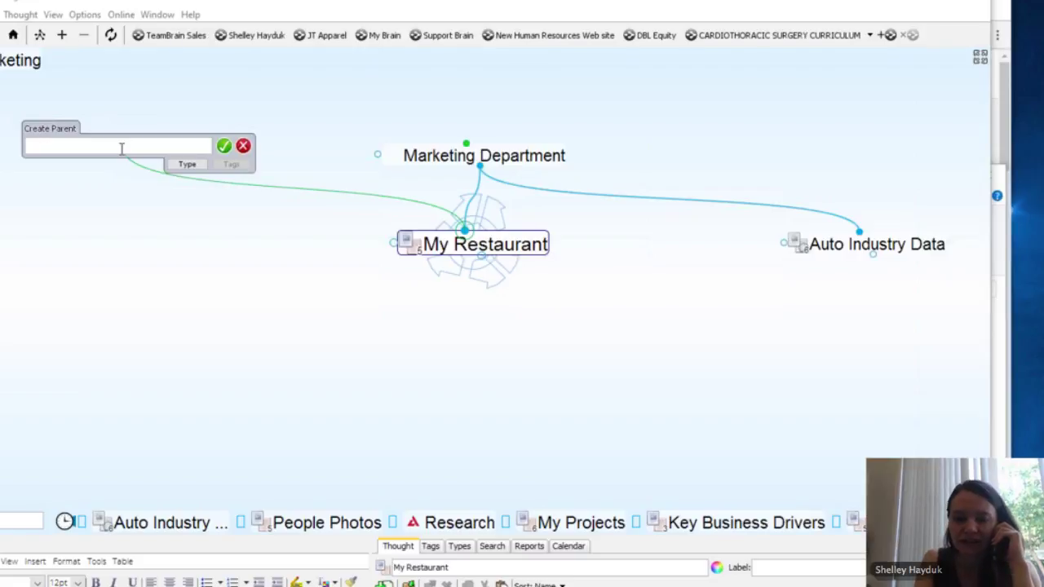
{"action": "type", "text": "e"}
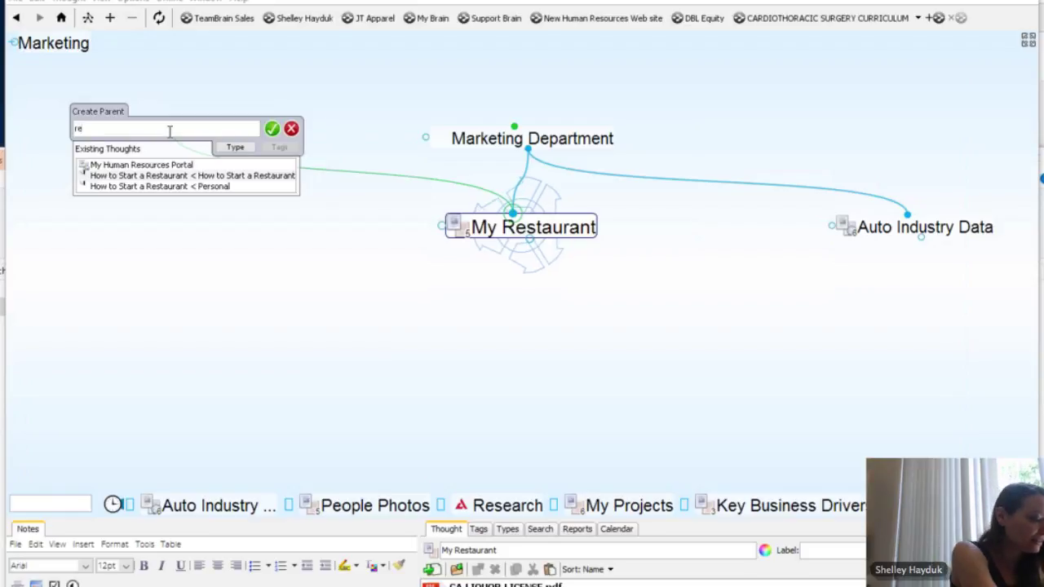
{"action": "type", "text": "al"}
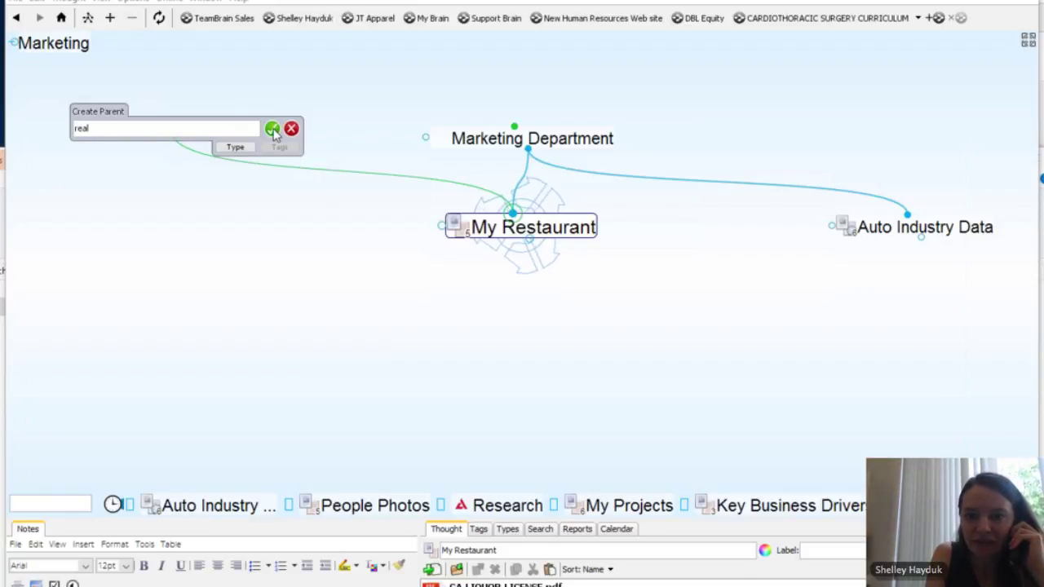
{"action": "left_click", "coordinate": [273, 129]}
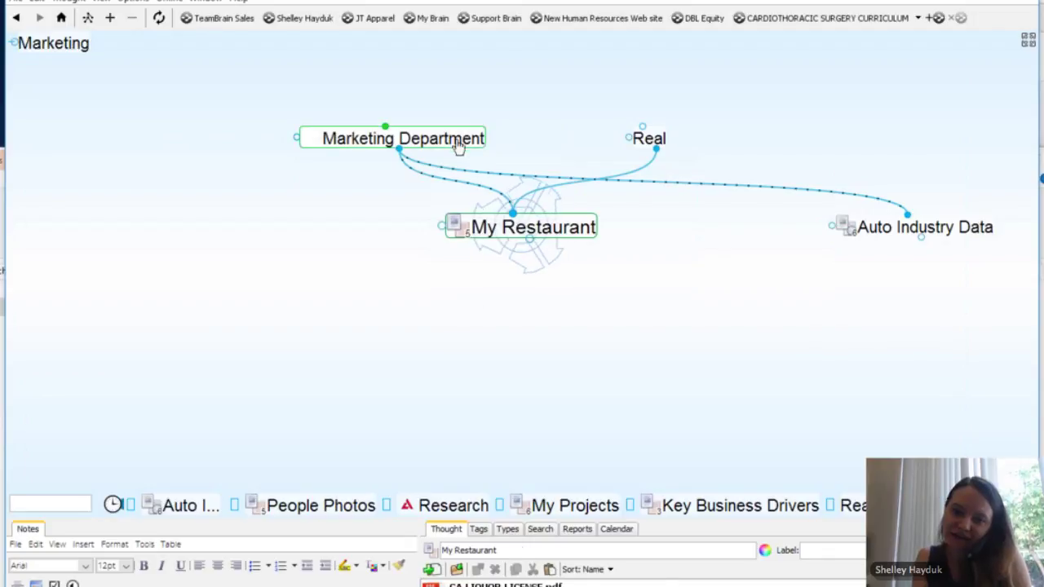
Step: Go via People Photos and Market research to Customer Data and begin creating its parent
{"action": "left_click", "coordinate": [300, 508]}
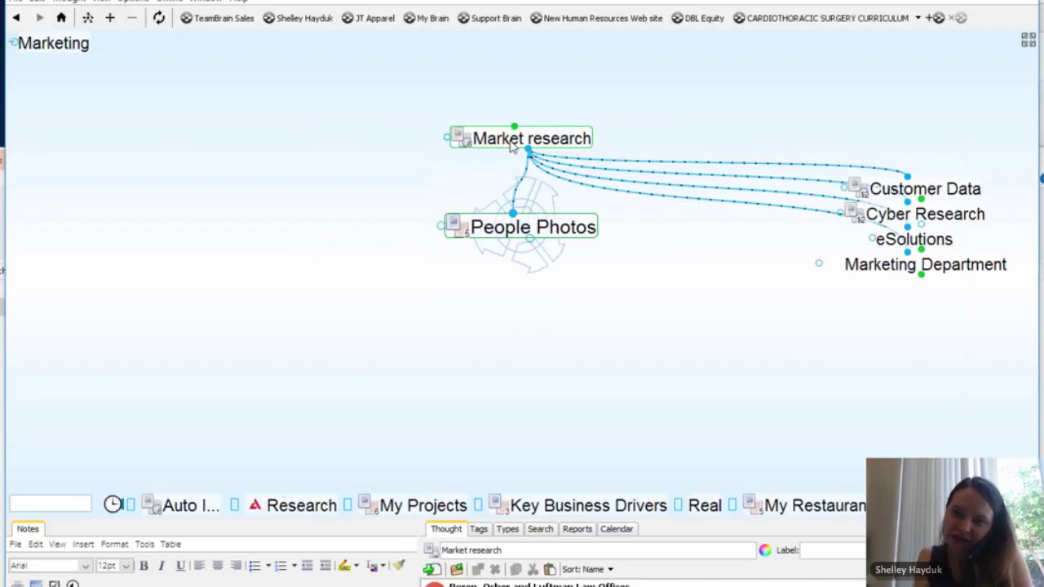
{"action": "left_click", "coordinate": [512, 143]}
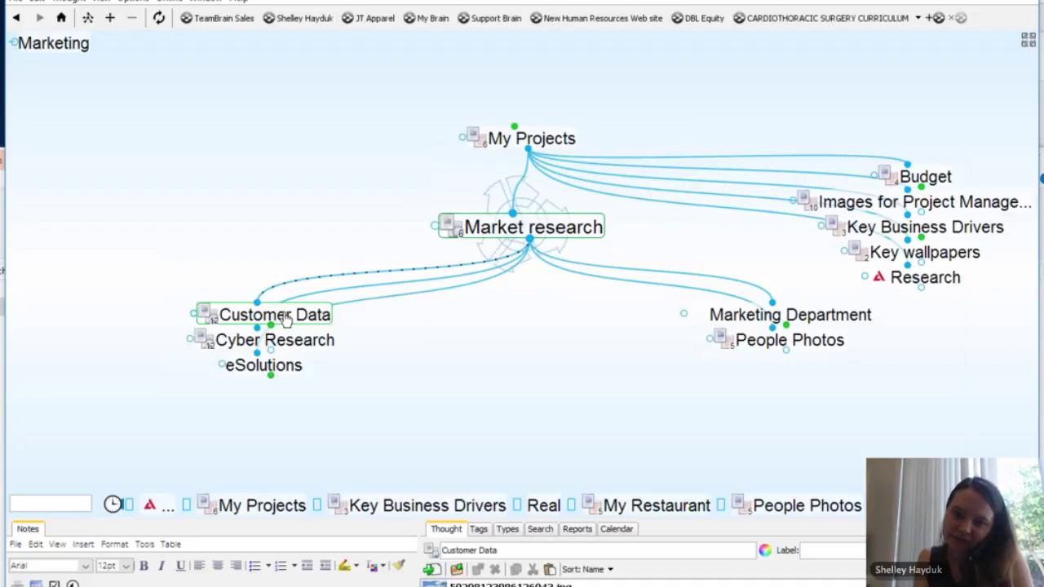
{"action": "left_click", "coordinate": [281, 315]}
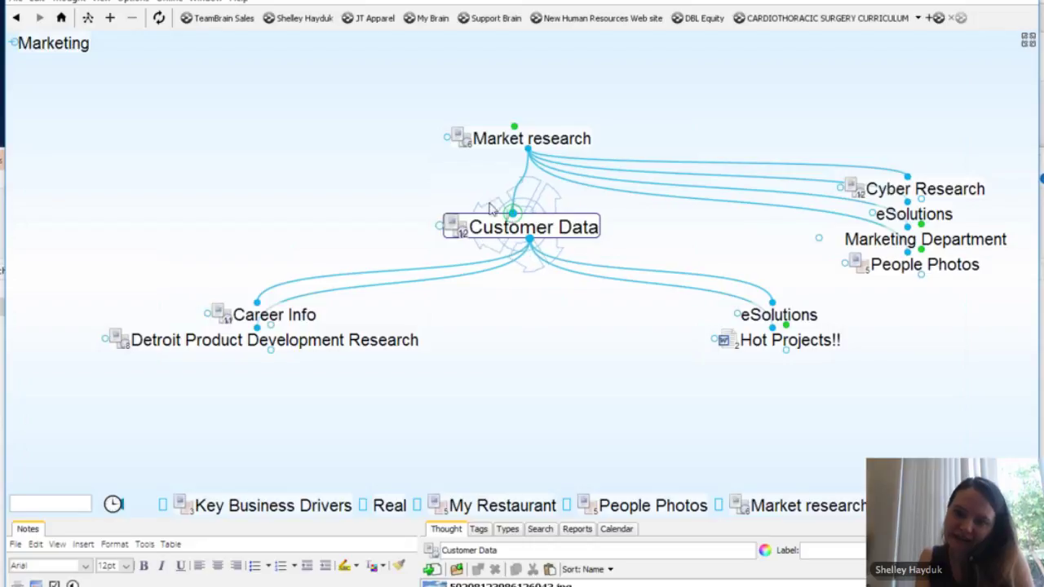
{"action": "left_click_drag", "start_coordinate": [490, 208], "coordinate": [387, 133]}
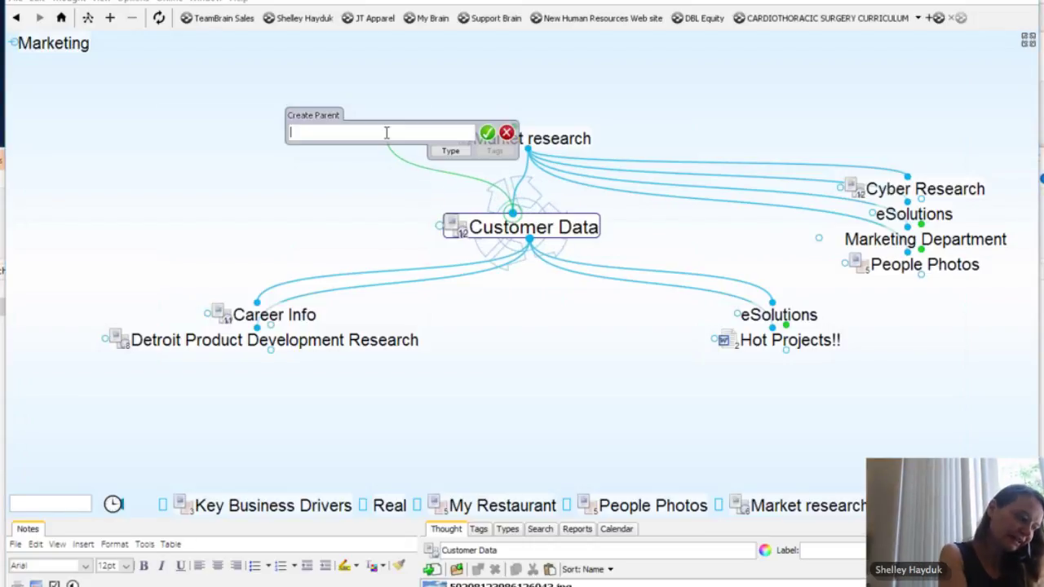
Step: Link the existing Customer Service thought as Customer Data's parent and centre Customer Service
{"action": "type", "text": "custom"}
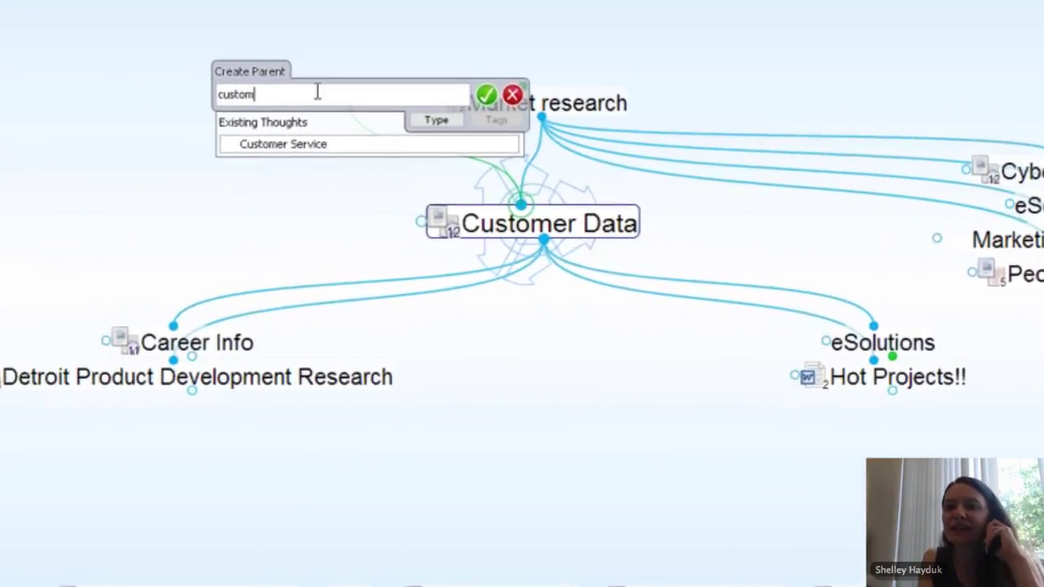
{"action": "left_click", "coordinate": [274, 141]}
{"action": "left_click", "coordinate": [486, 87]}
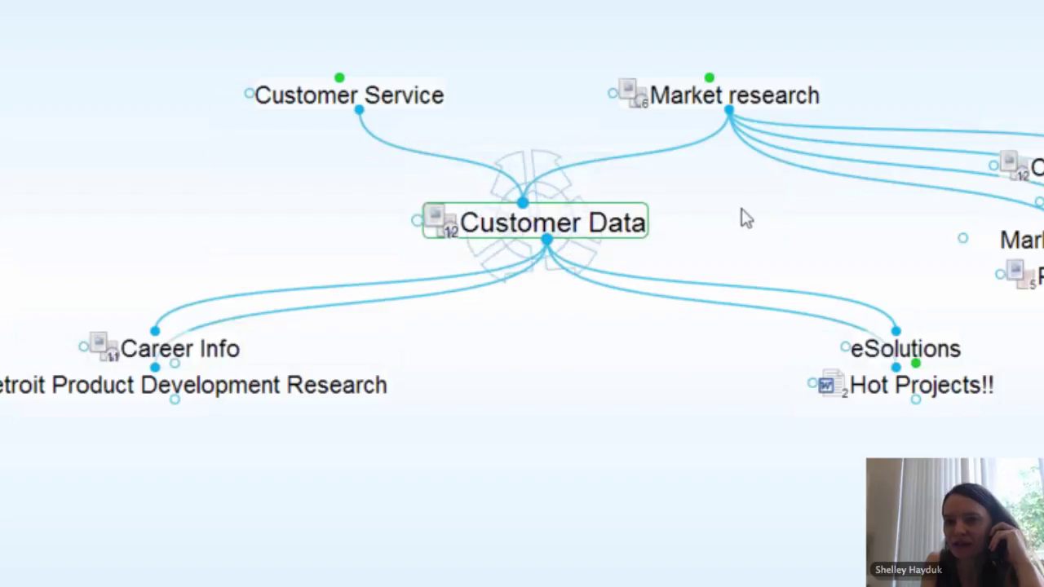
{"action": "left_click", "coordinate": [408, 99]}
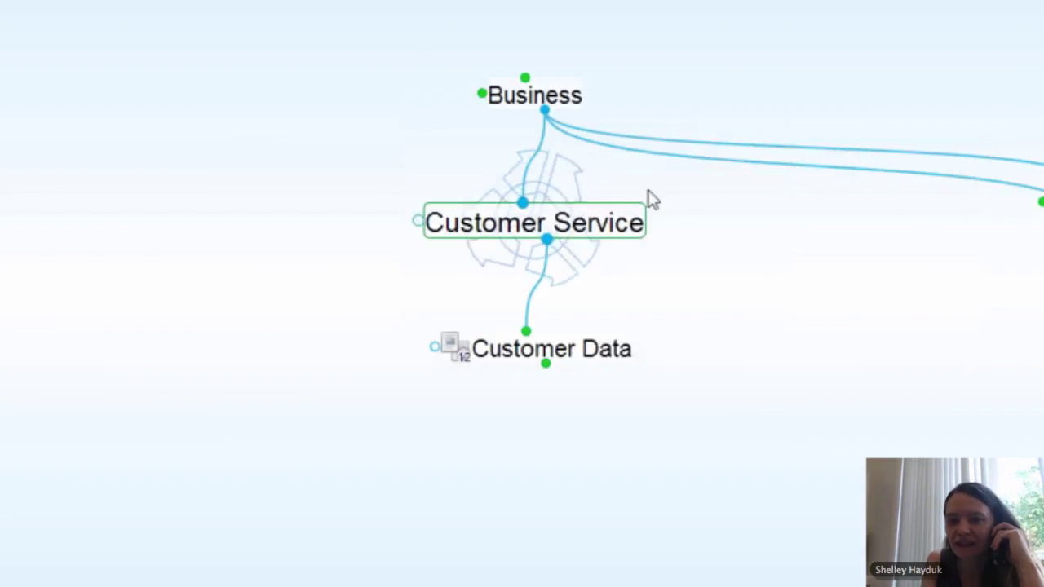
{"action": "left_click", "coordinate": [563, 365]}
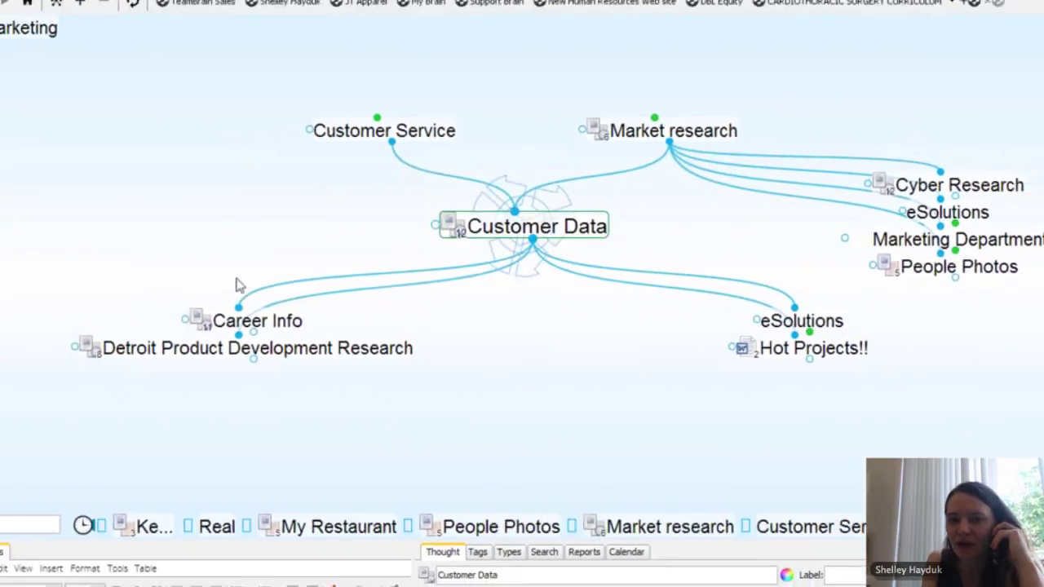
{"action": "left_click", "coordinate": [384, 130]}
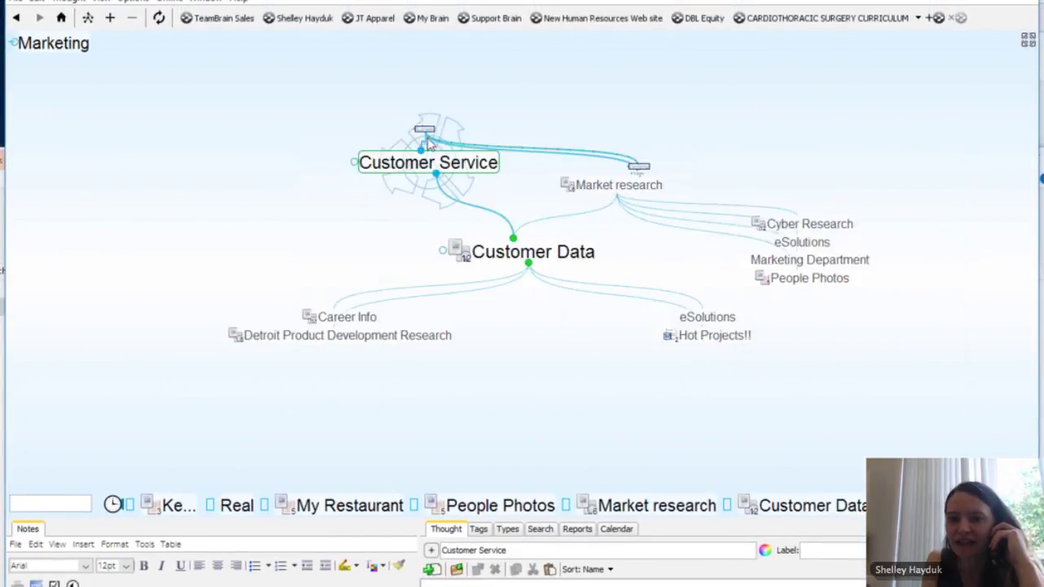
Step: Give Customer Service the red daisy icon from the Science & Nature set, then start a new child thought
{"action": "left_click", "coordinate": [432, 552]}
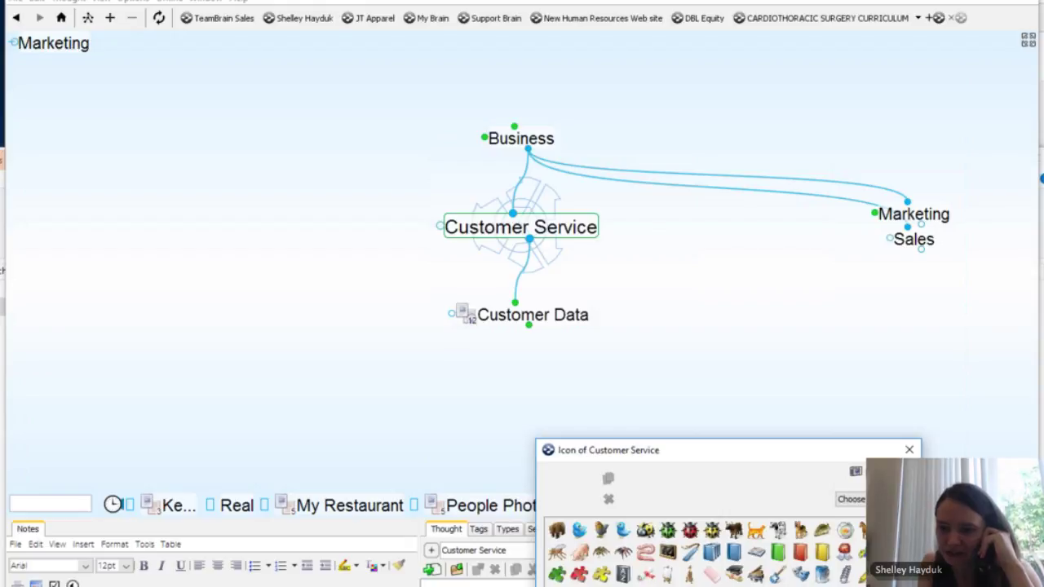
{"action": "left_click", "coordinate": [865, 500]}
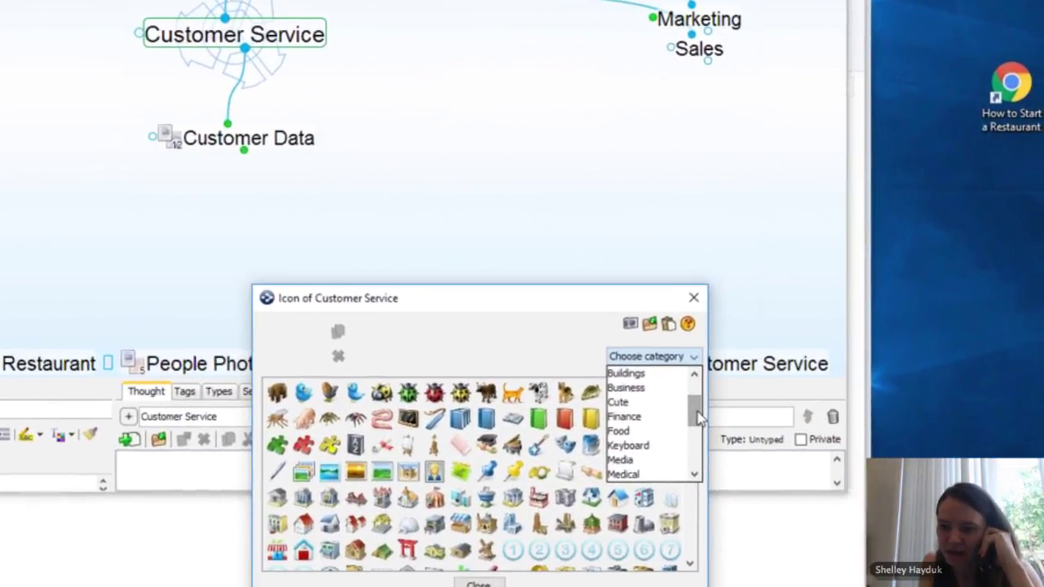
{"action": "left_click_drag", "start_coordinate": [698, 418], "coordinate": [699, 445]}
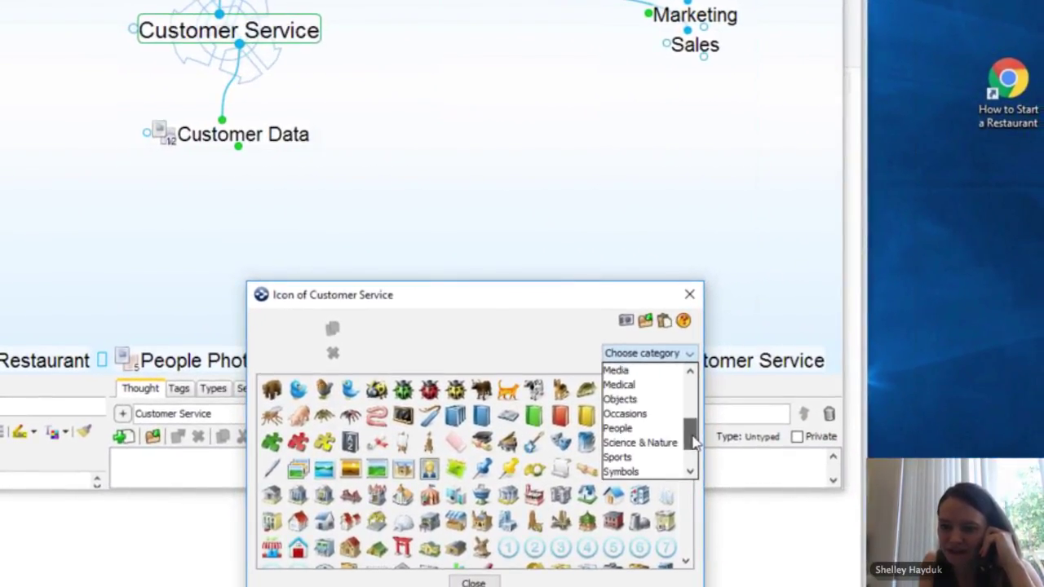
{"action": "left_click", "coordinate": [674, 442]}
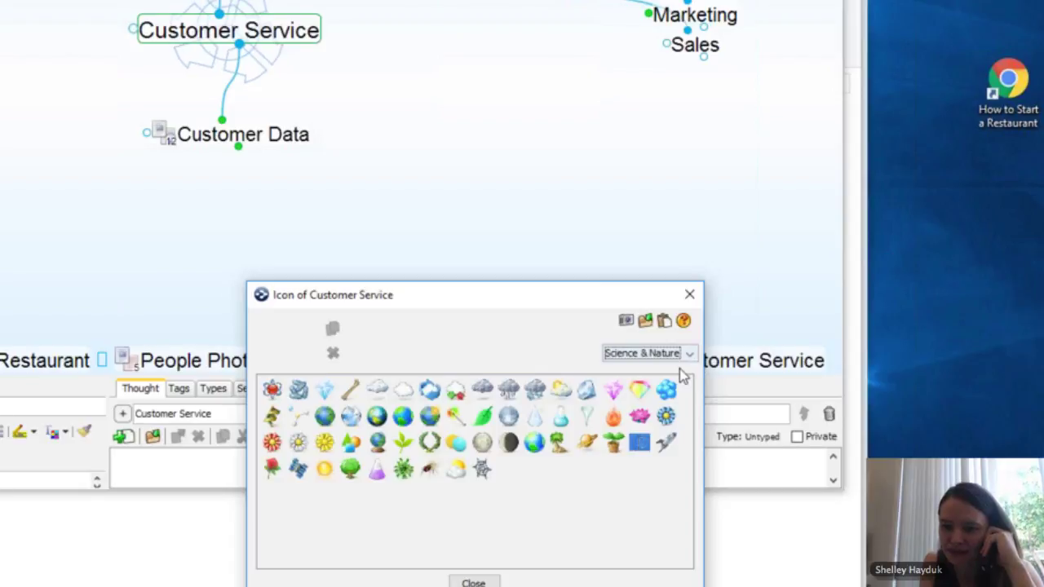
{"action": "left_click", "coordinate": [272, 443]}
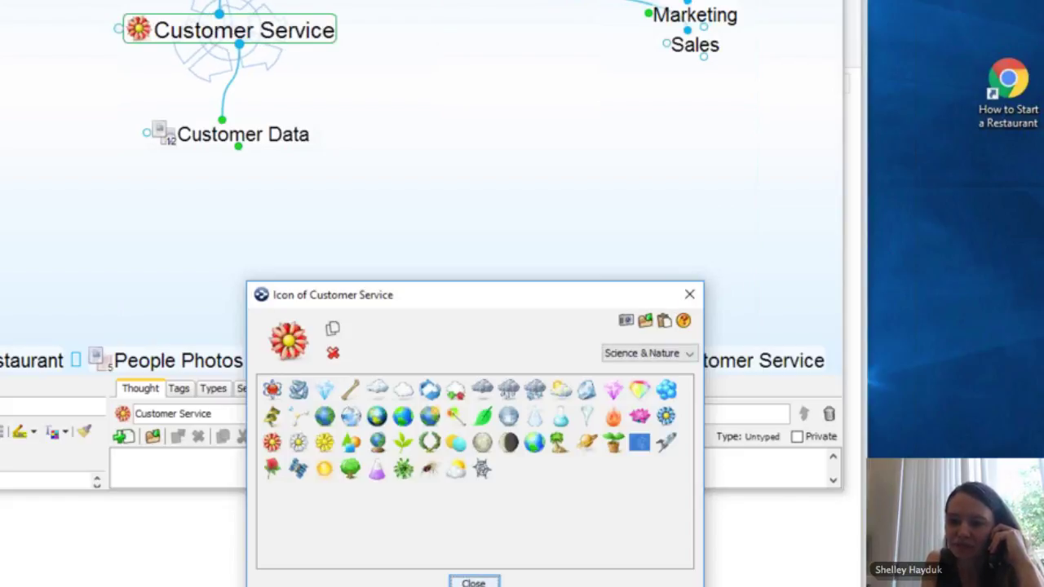
{"action": "left_click", "coordinate": [473, 582]}
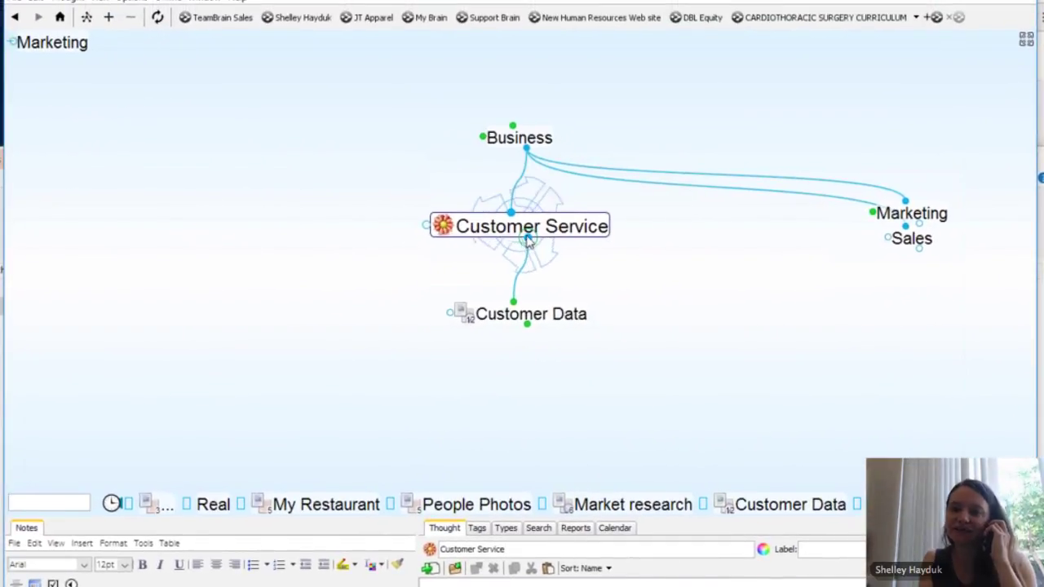
{"action": "left_click_drag", "start_coordinate": [528, 239], "coordinate": [643, 318]}
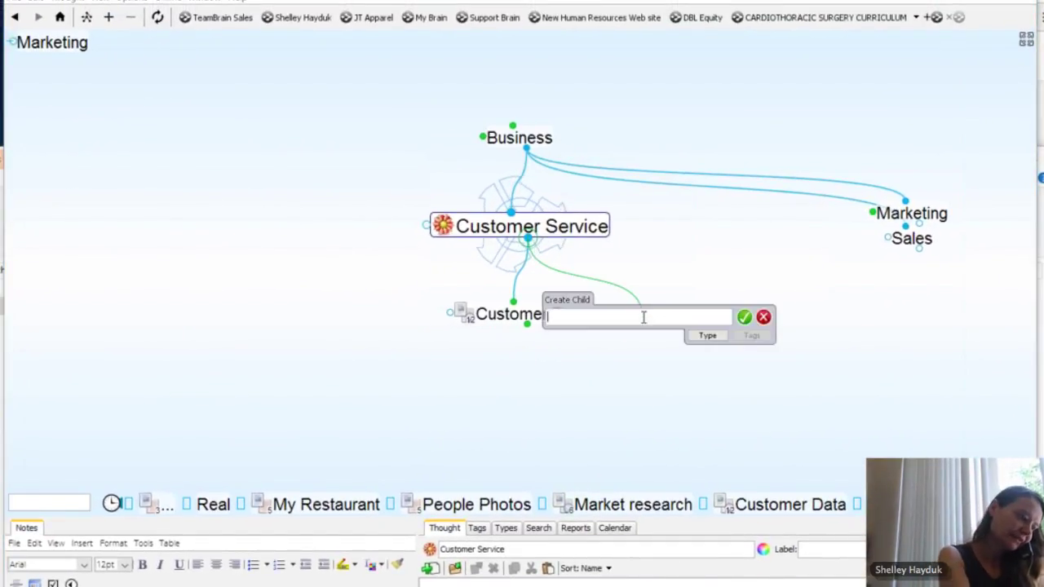
Step: Name the new child 'Customer Service Goals', then make Customer Data the central thought
{"action": "type", "text": "cu"}
{"action": "key", "text": "BackSpace"}
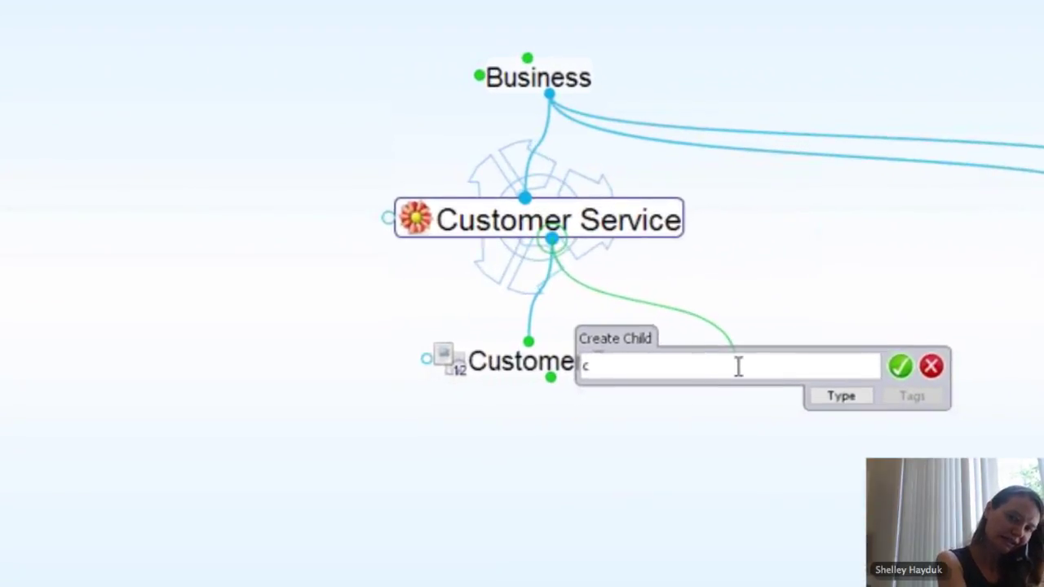
{"action": "key", "text": "BackSpace"}
{"action": "type", "text": "Cus"}
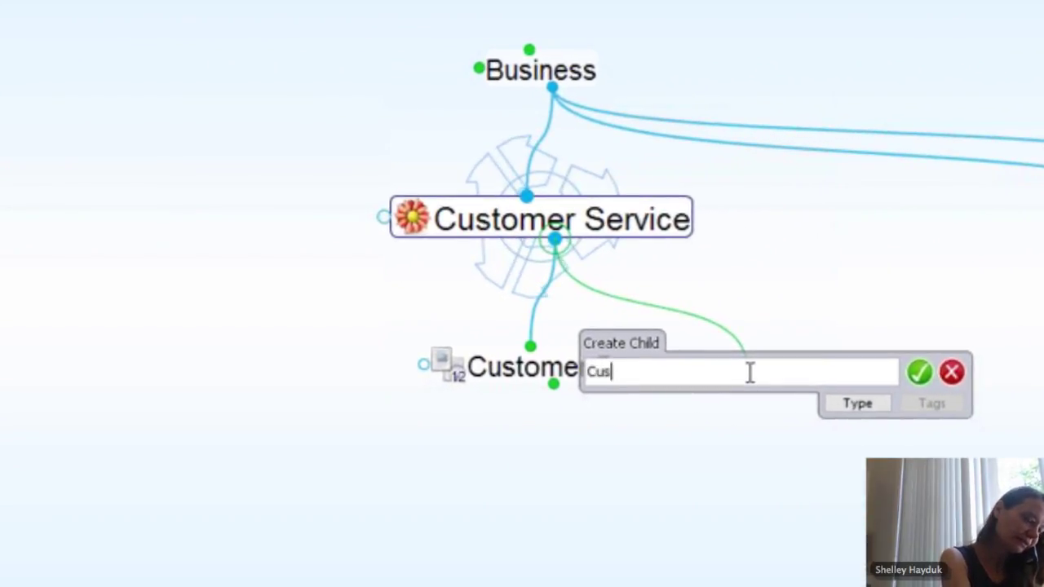
{"action": "type", "text": "tomer Service Goal"}
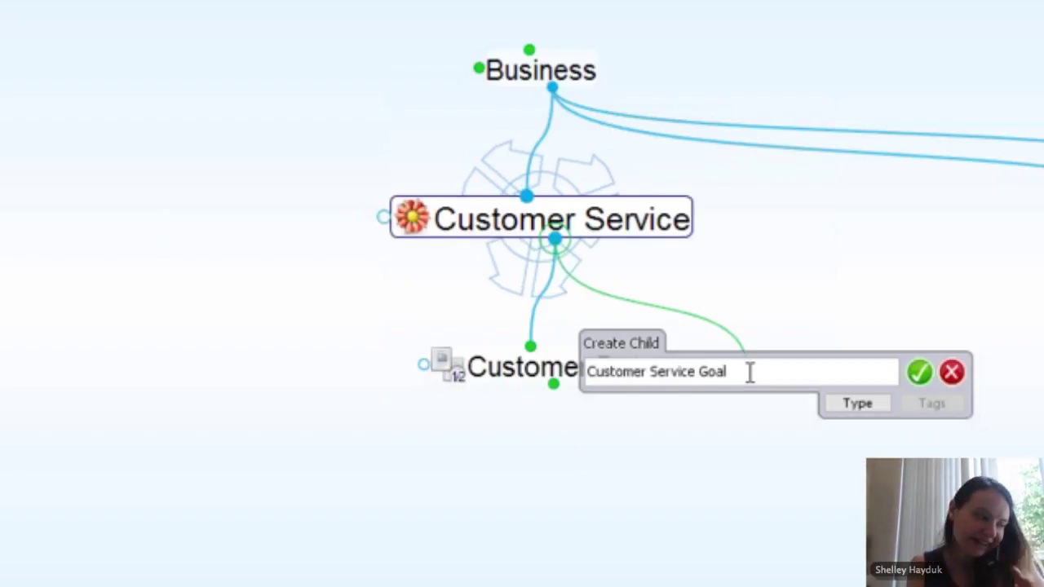
{"action": "type", "text": "s"}
{"action": "key", "text": "Return"}
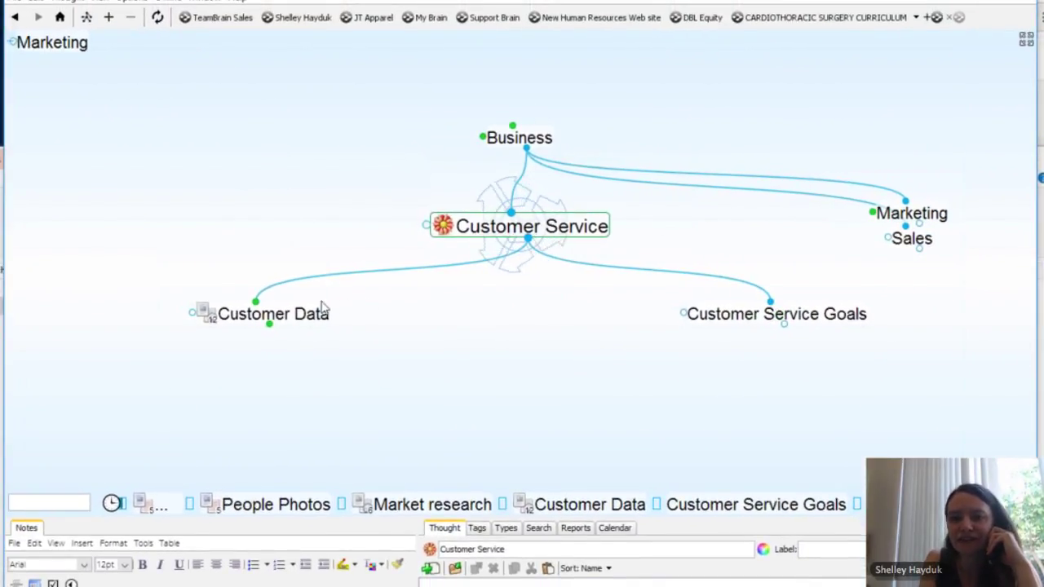
{"action": "left_click", "coordinate": [304, 323]}
{"action": "left_click", "coordinate": [304, 322]}
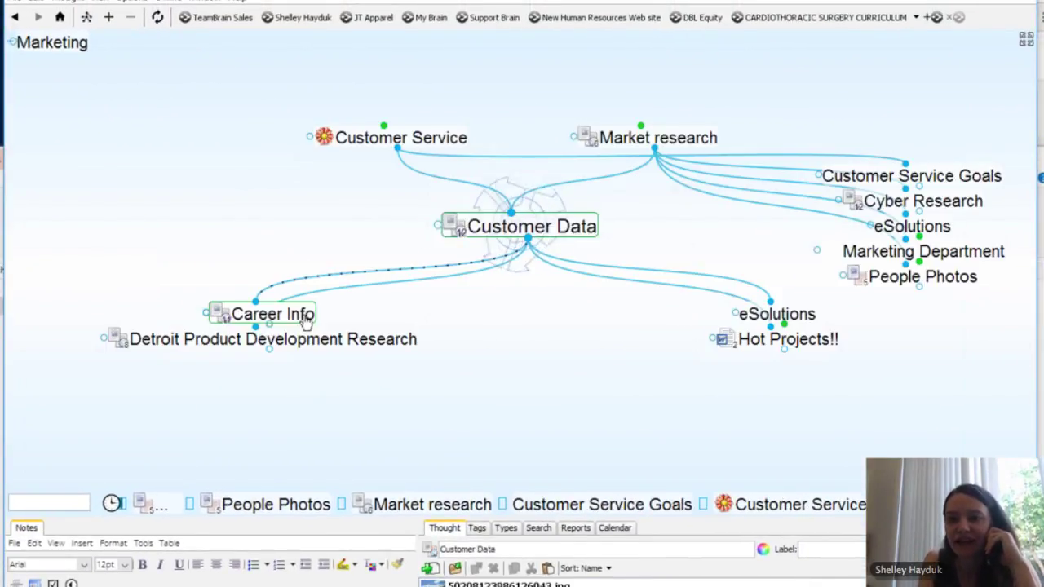
Step: Remove the link between Customer Data and eSolutions
{"action": "left_click", "coordinate": [722, 284]}
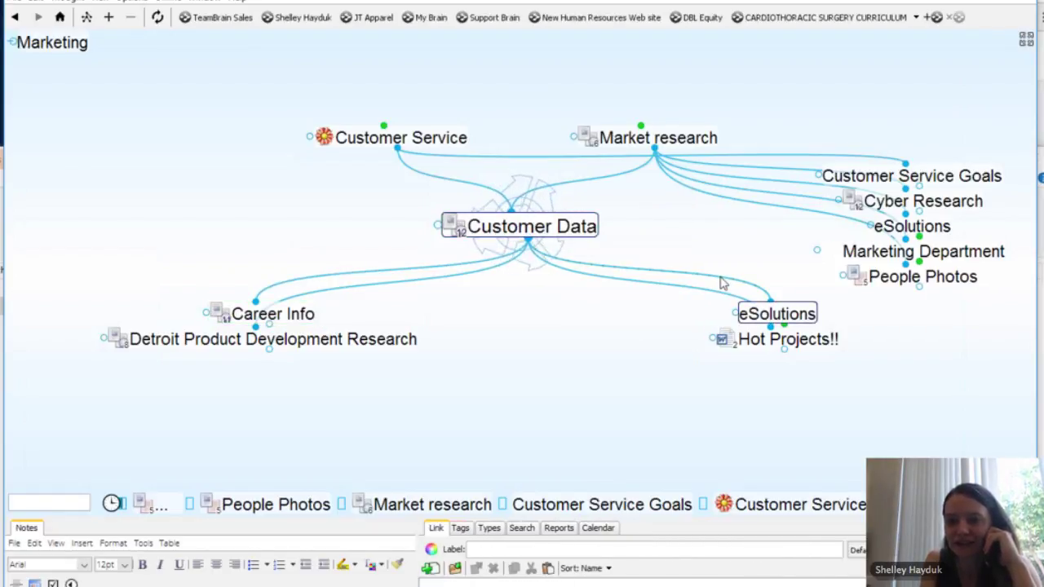
{"action": "right_click", "coordinate": [722, 281]}
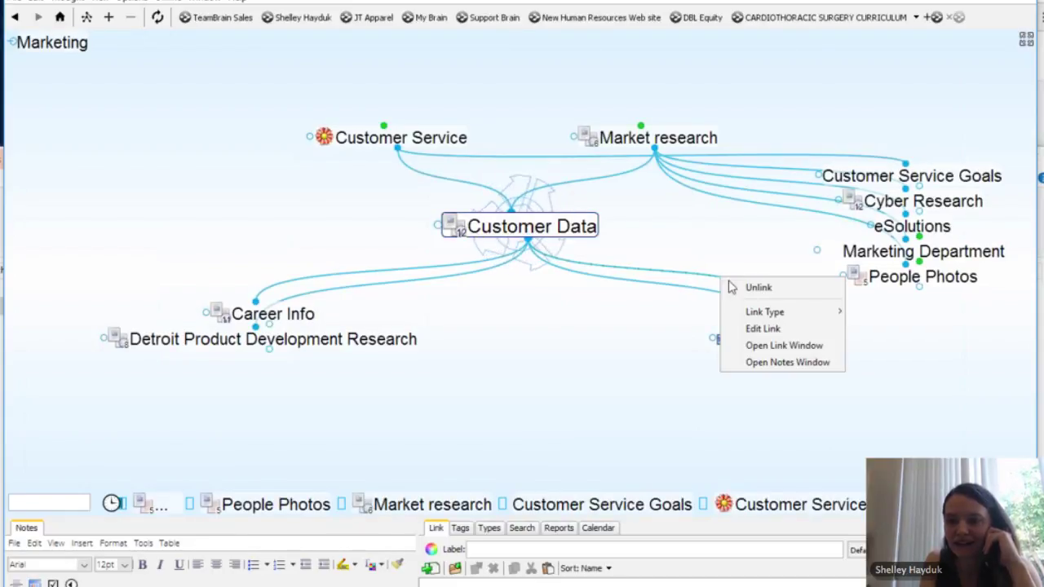
{"action": "left_click", "coordinate": [770, 295]}
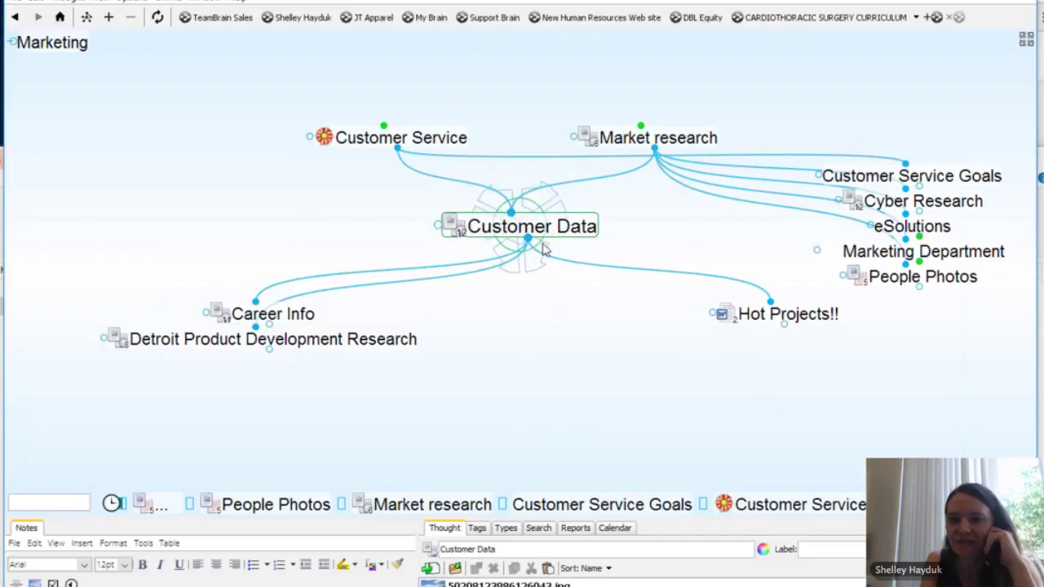
Step: Navigate up through Business to centre the 2017 MegaBrain root thought
{"action": "left_click", "coordinate": [444, 137]}
{"action": "left_click", "coordinate": [517, 141]}
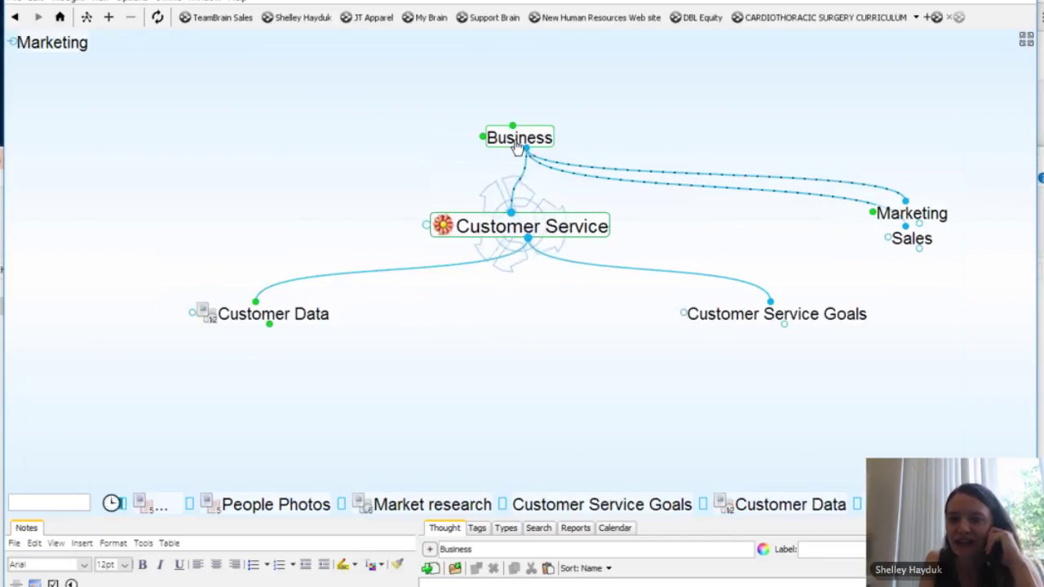
{"action": "left_click", "coordinate": [516, 144]}
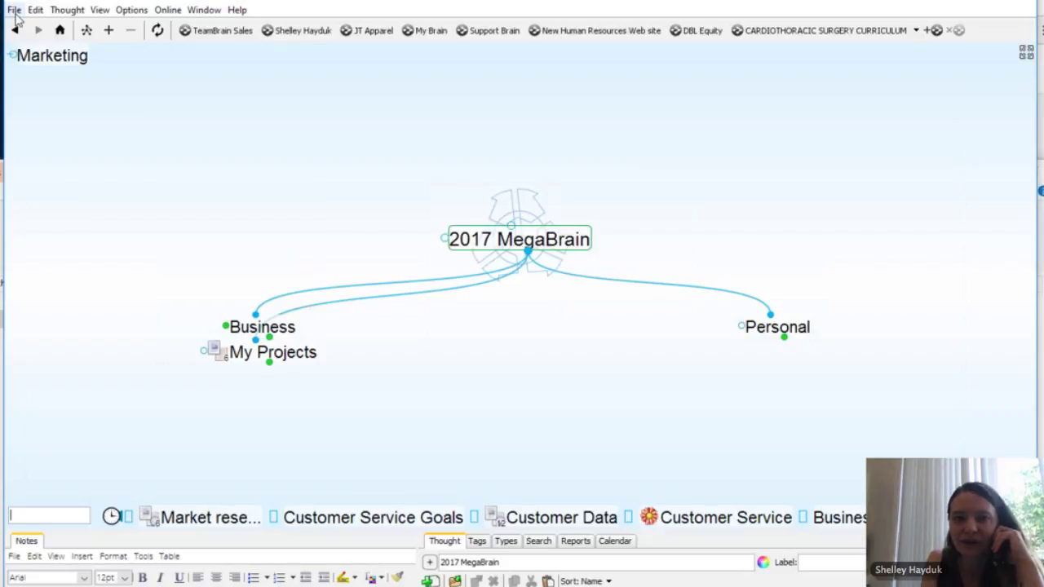
Step: Import the Business (Types and Tags Only) template brain via File > Import > Template Brain
{"action": "left_click", "coordinate": [15, 14]}
{"action": "mouse_move", "coordinate": [62, 214]}
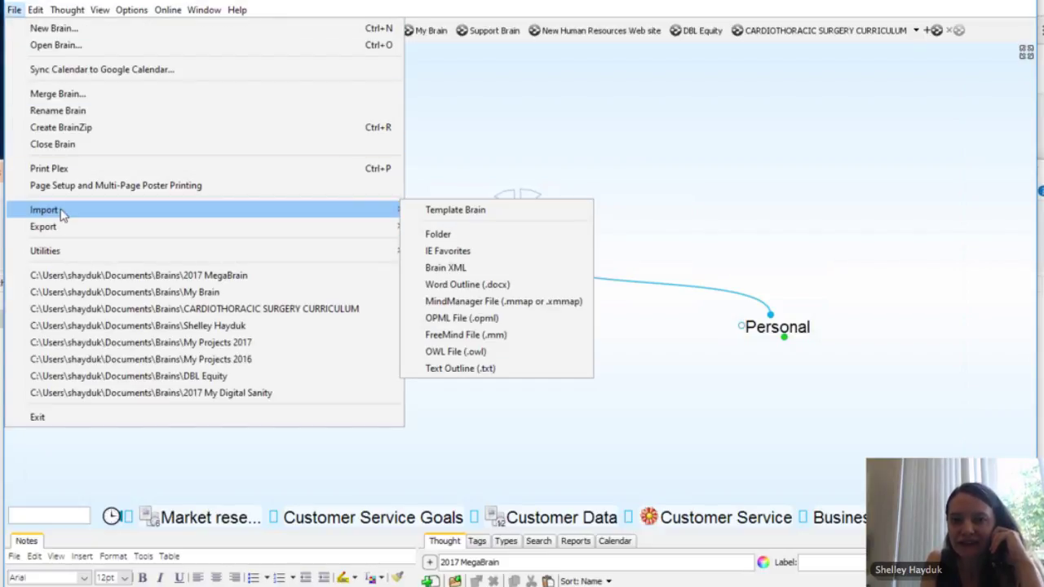
{"action": "left_click", "coordinate": [457, 212]}
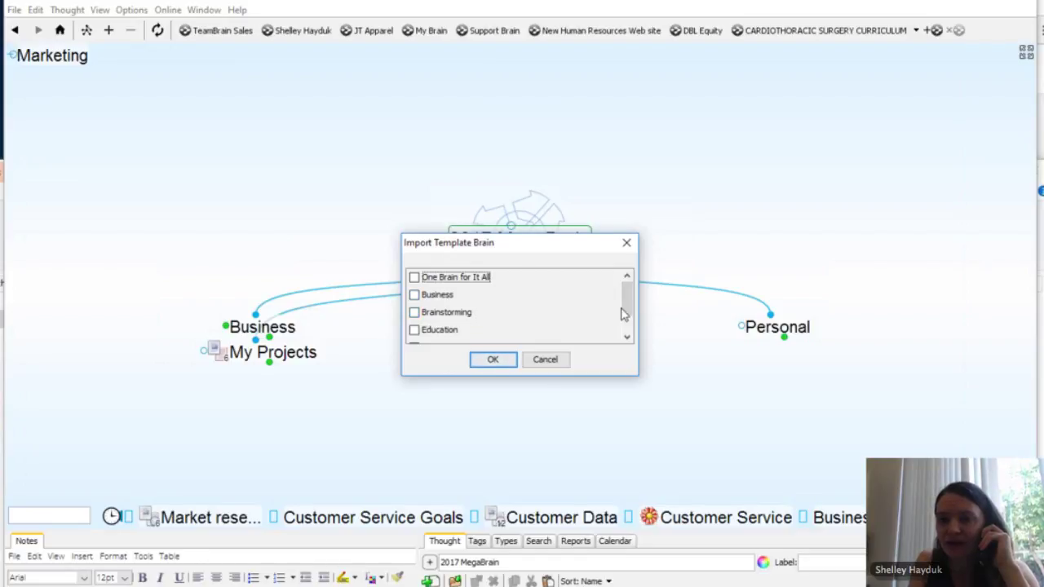
{"action": "left_click_drag", "start_coordinate": [626, 304], "coordinate": [633, 324]}
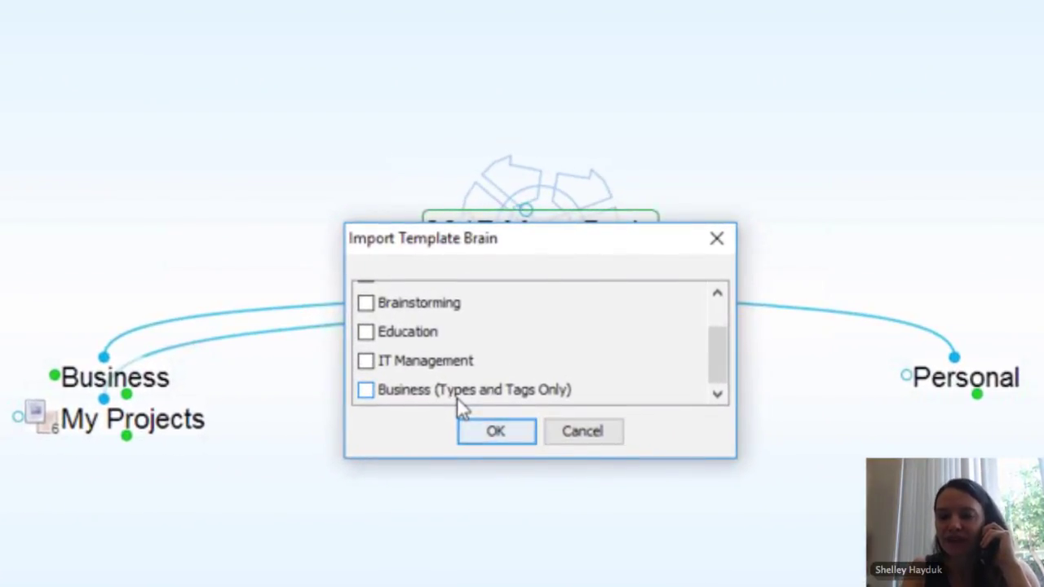
{"action": "left_click", "coordinate": [366, 391]}
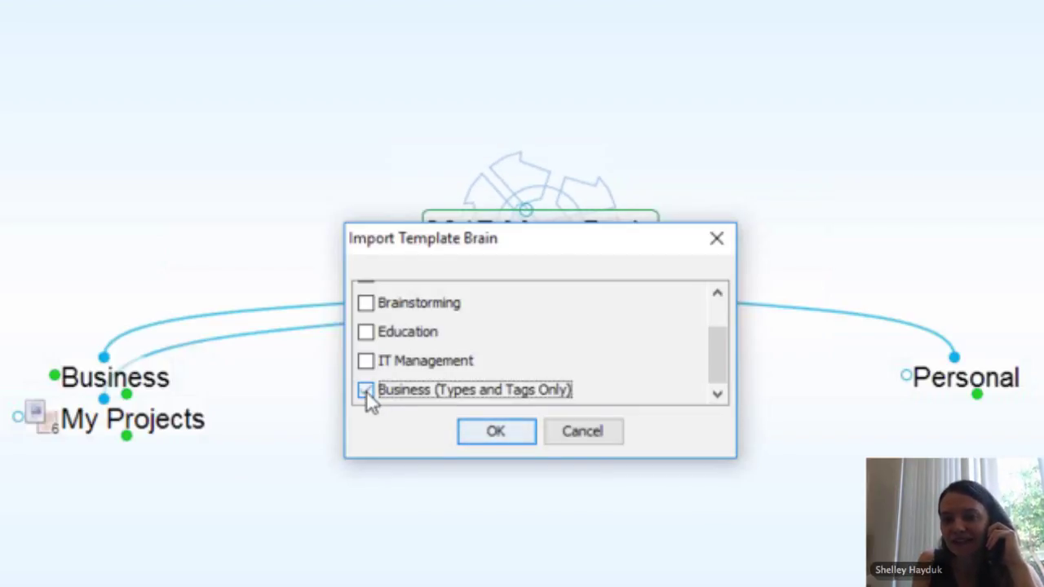
{"action": "left_click", "coordinate": [492, 436]}
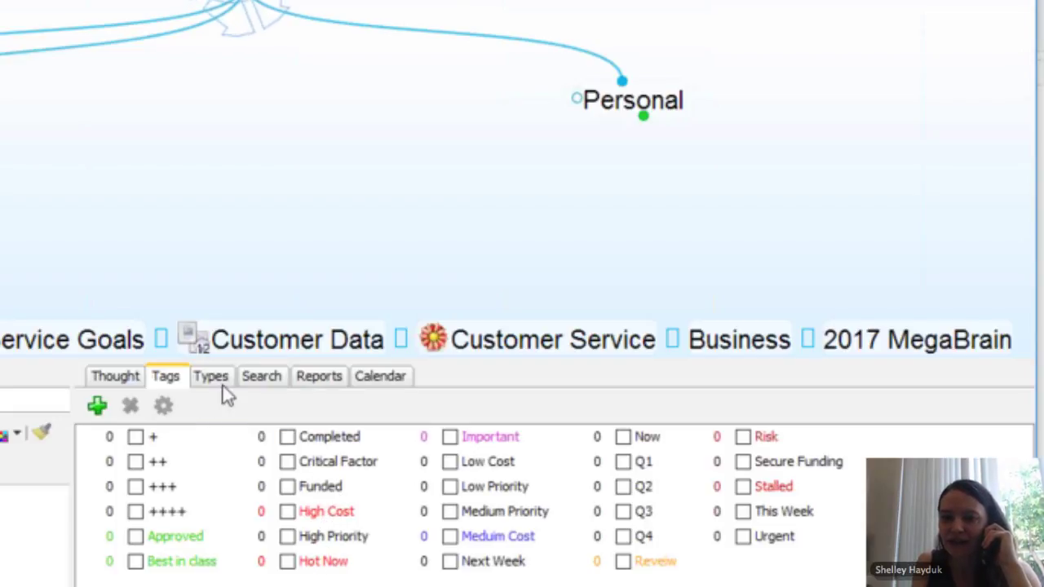
Step: Show the imported thought types in the panel, dismissing its options menu
{"action": "right_click", "coordinate": [216, 380]}
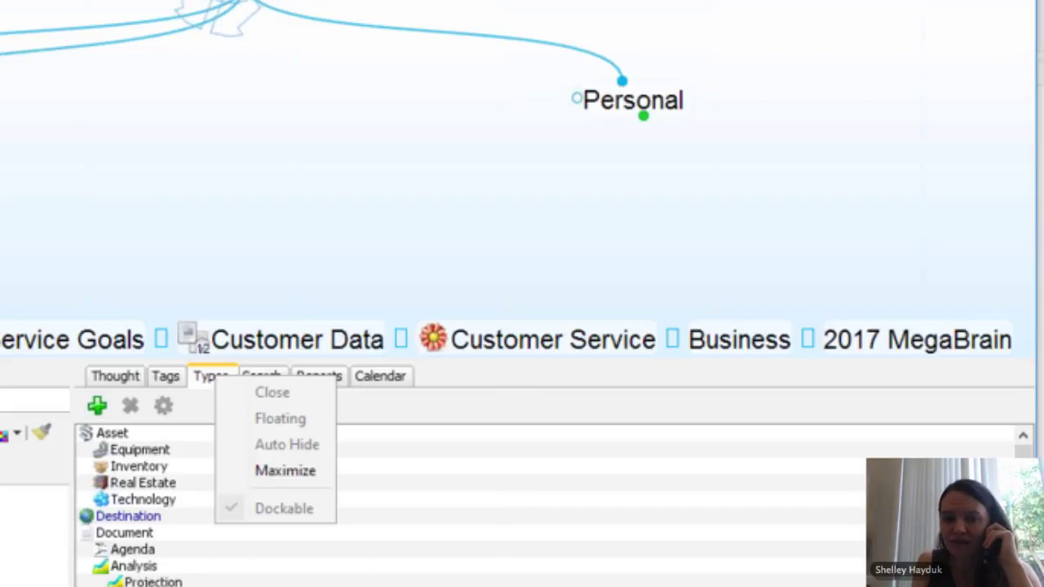
{"action": "key", "text": "Escape"}
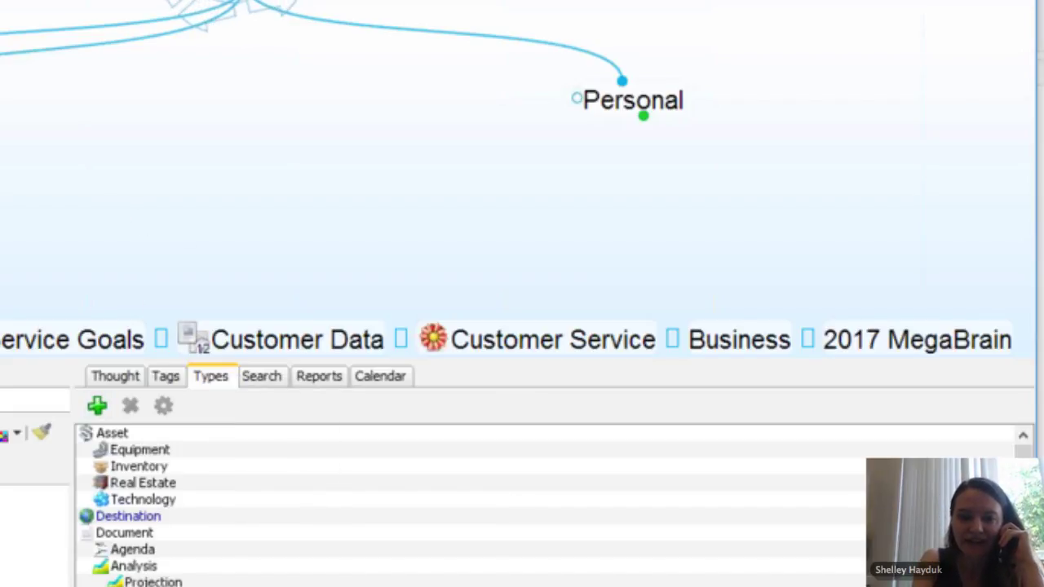
Step: Search for 'retail', assign Retail Services the Market thought type, then focus Industries
{"action": "type", "text": "retail"}
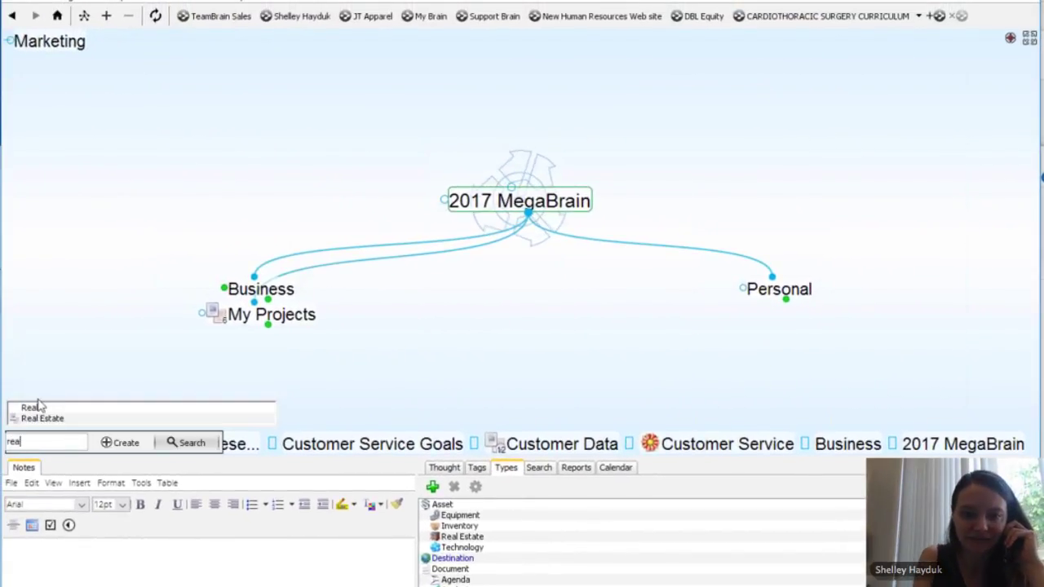
{"action": "key", "text": "Return"}
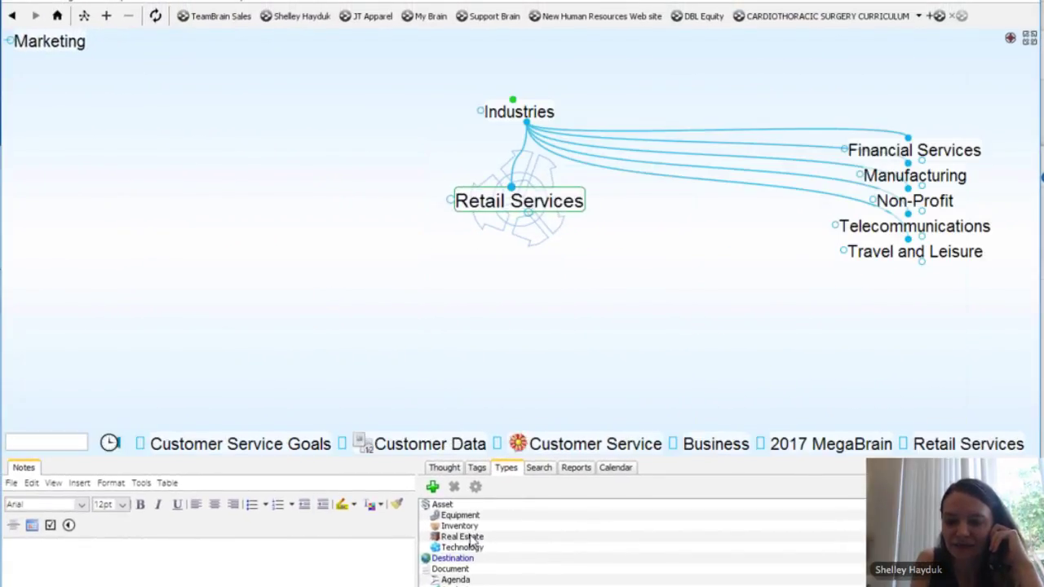
{"action": "right_click", "coordinate": [559, 212]}
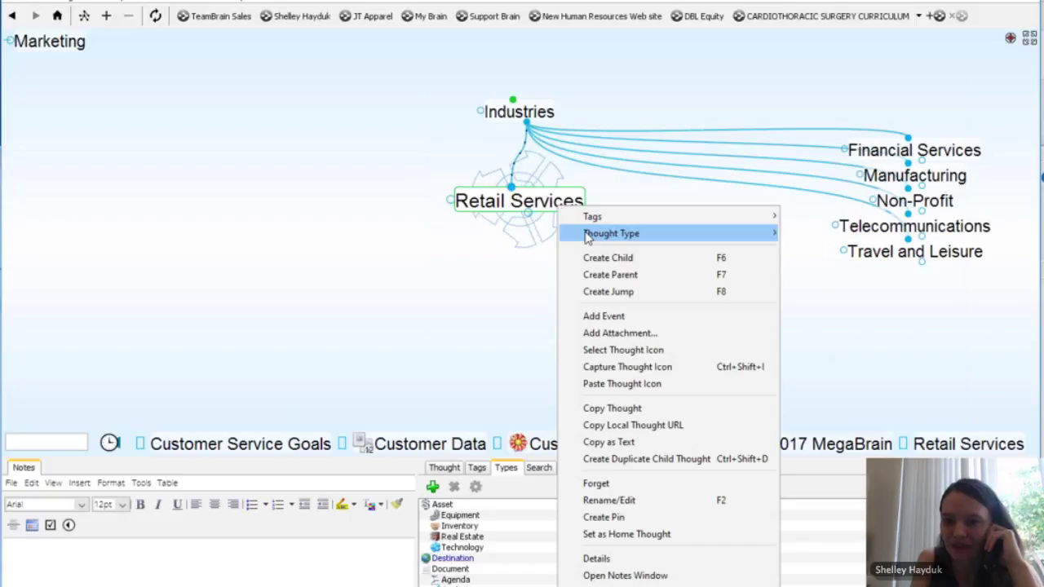
{"action": "mouse_move", "coordinate": [725, 236]}
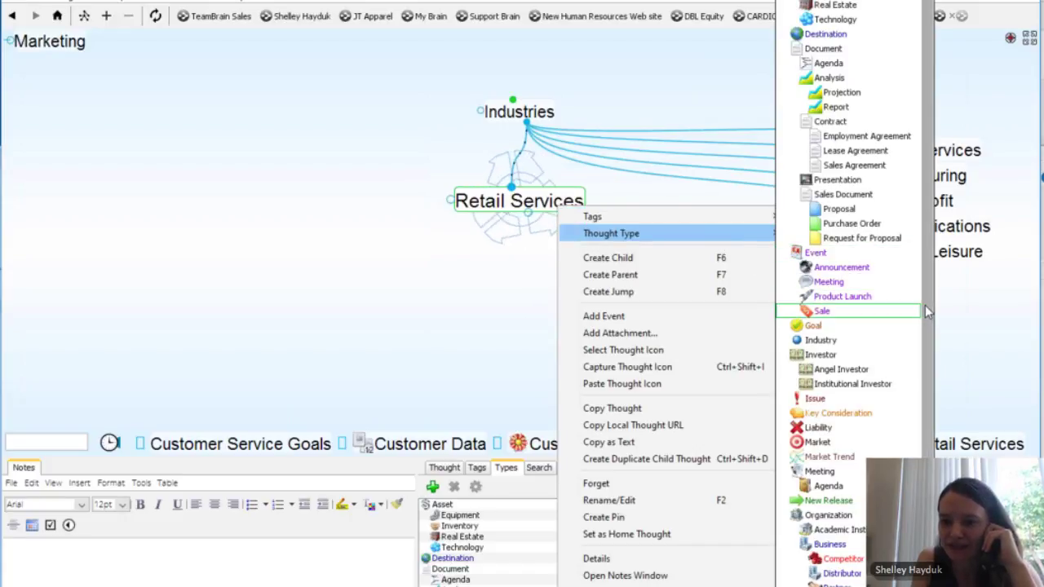
{"action": "scroll", "coordinate": [924, 337], "scroll_direction": "down", "scroll_amount": 5}
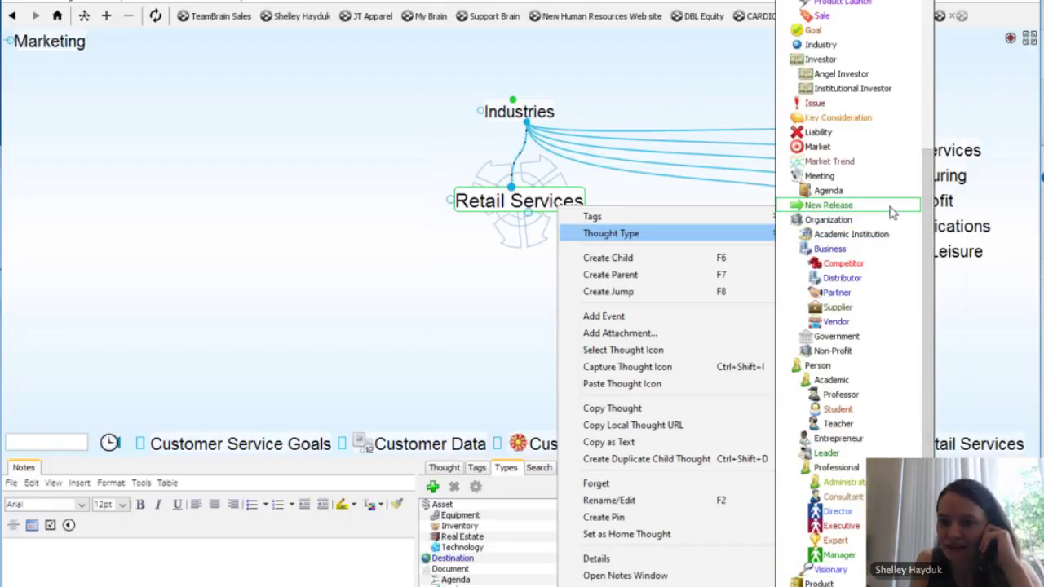
{"action": "left_click", "coordinate": [816, 148]}
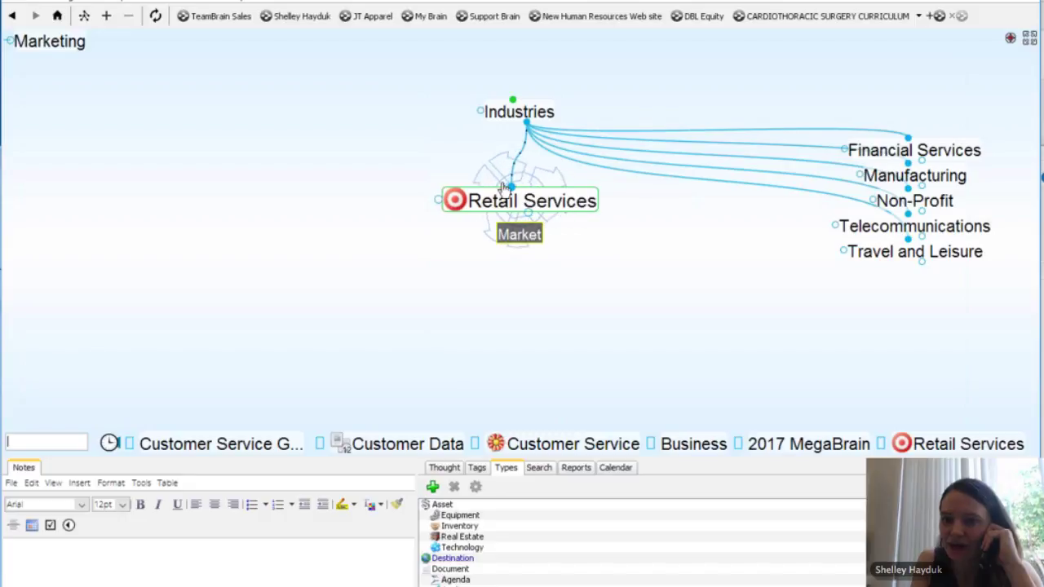
{"action": "left_click", "coordinate": [520, 121]}
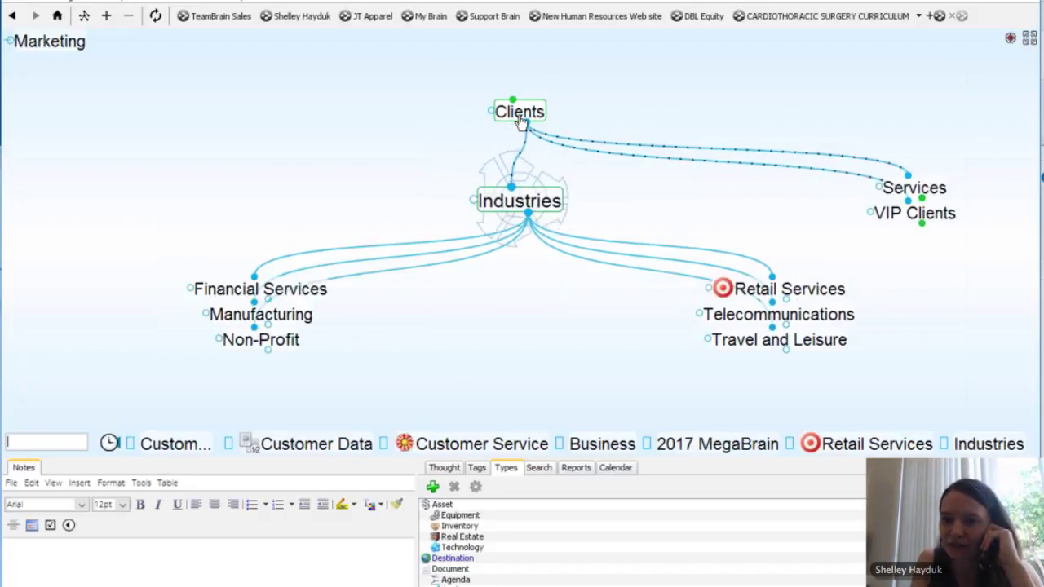
Step: Navigate from Industries up through Clients to centre eSolutions
{"action": "right_click", "coordinate": [526, 217]}
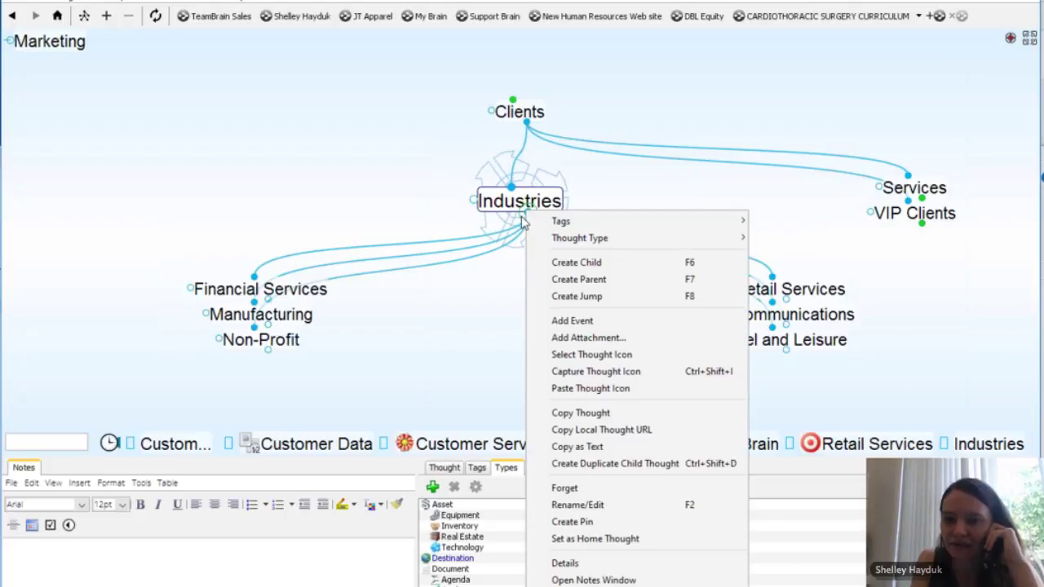
{"action": "left_click", "coordinate": [505, 325]}
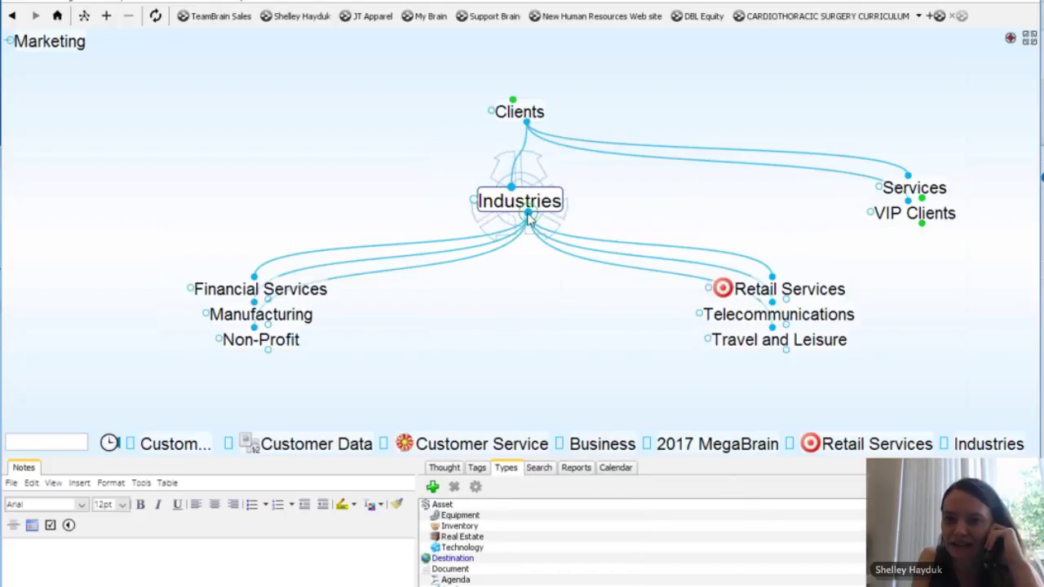
{"action": "left_click", "coordinate": [520, 112]}
{"action": "left_click", "coordinate": [520, 114]}
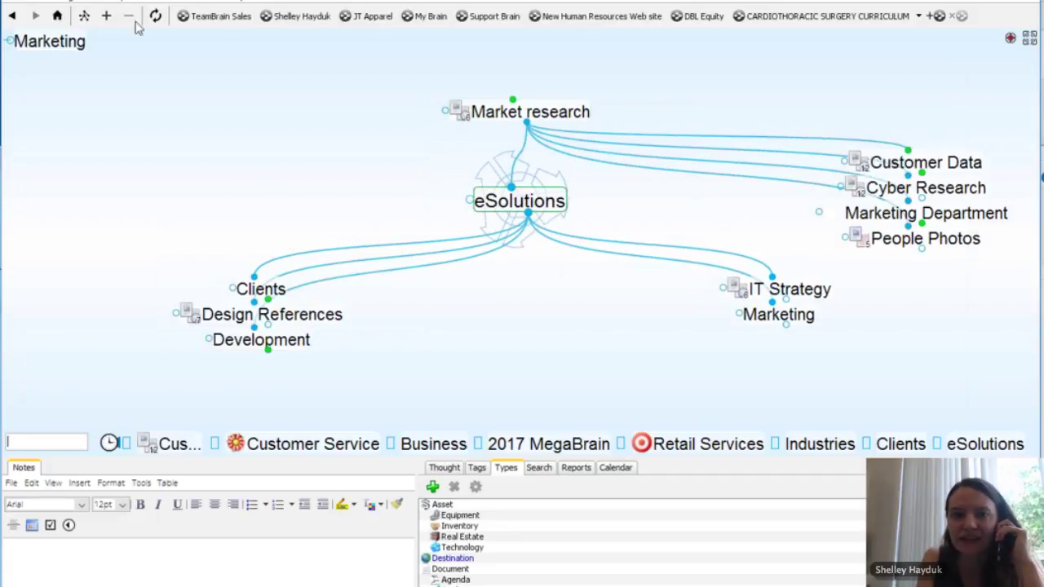
{"action": "left_click", "coordinate": [13, 4]}
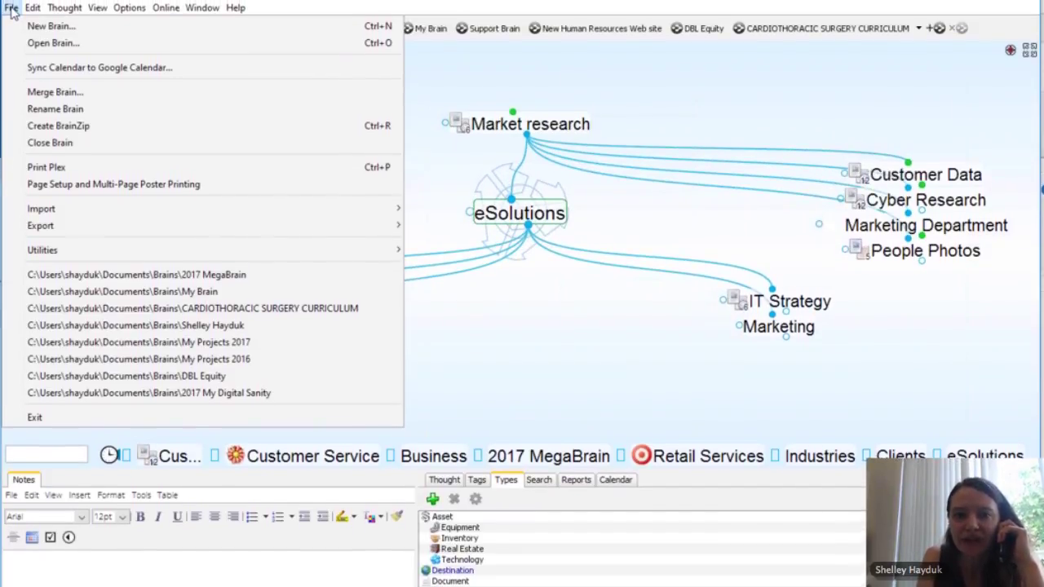
Step: Create a new brain named 'MegaBrain 2' using the One Brain for It All template
{"action": "left_click", "coordinate": [47, 29]}
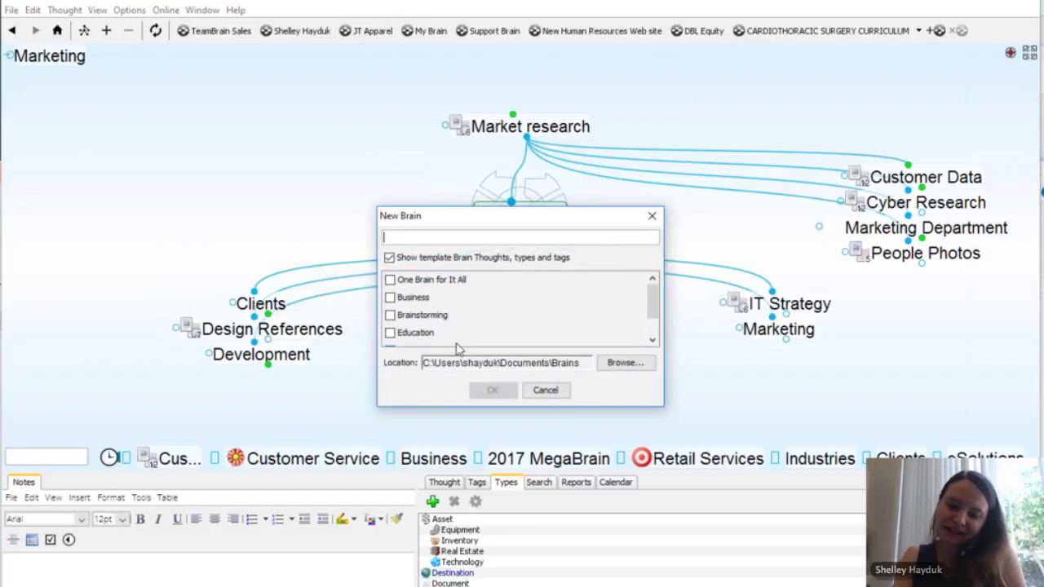
{"action": "type", "text": "Mega"}
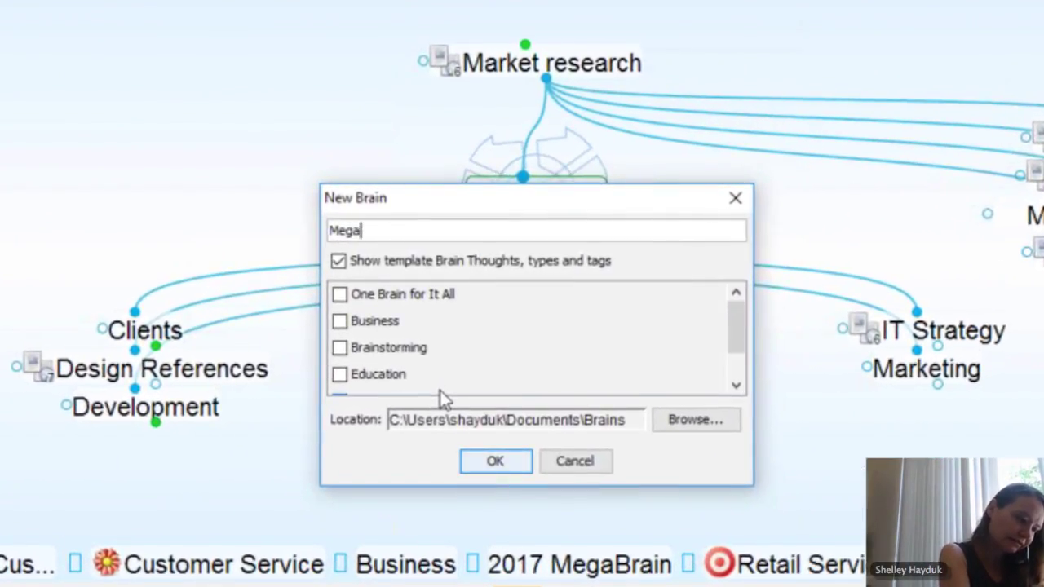
{"action": "type", "text": "Brain 2"}
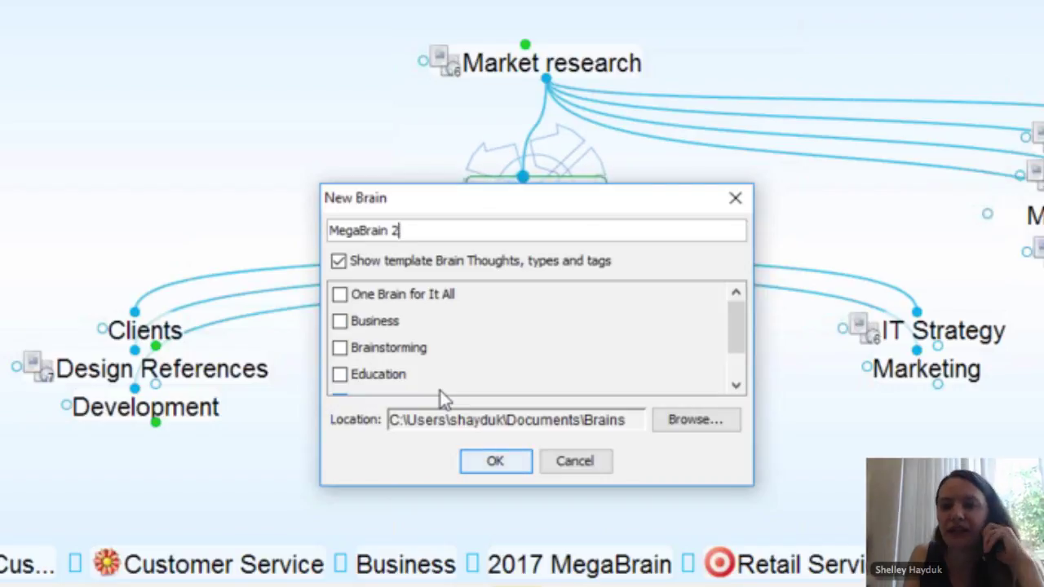
{"action": "left_click", "coordinate": [340, 295]}
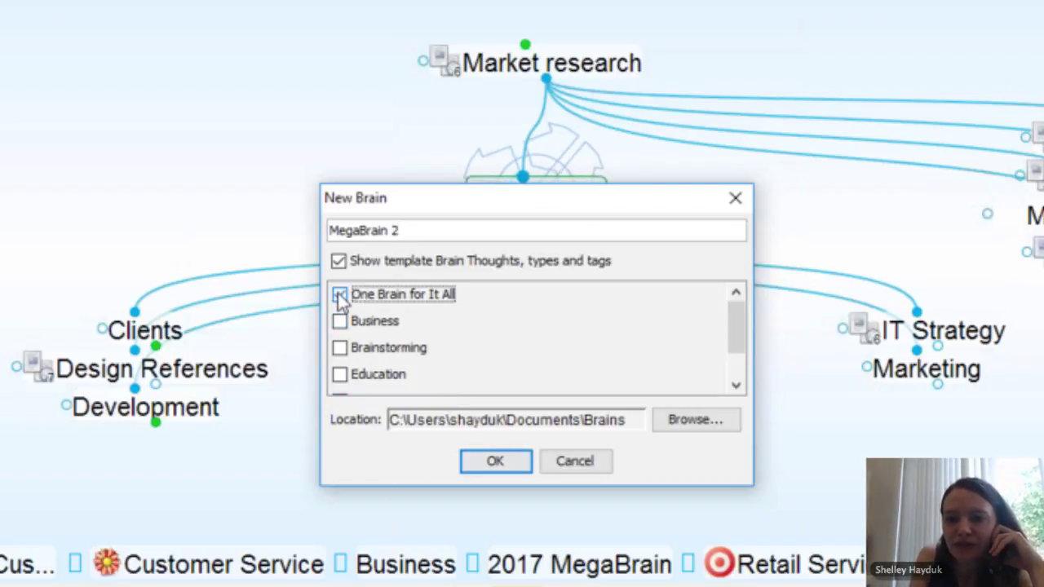
{"action": "left_click", "coordinate": [496, 463]}
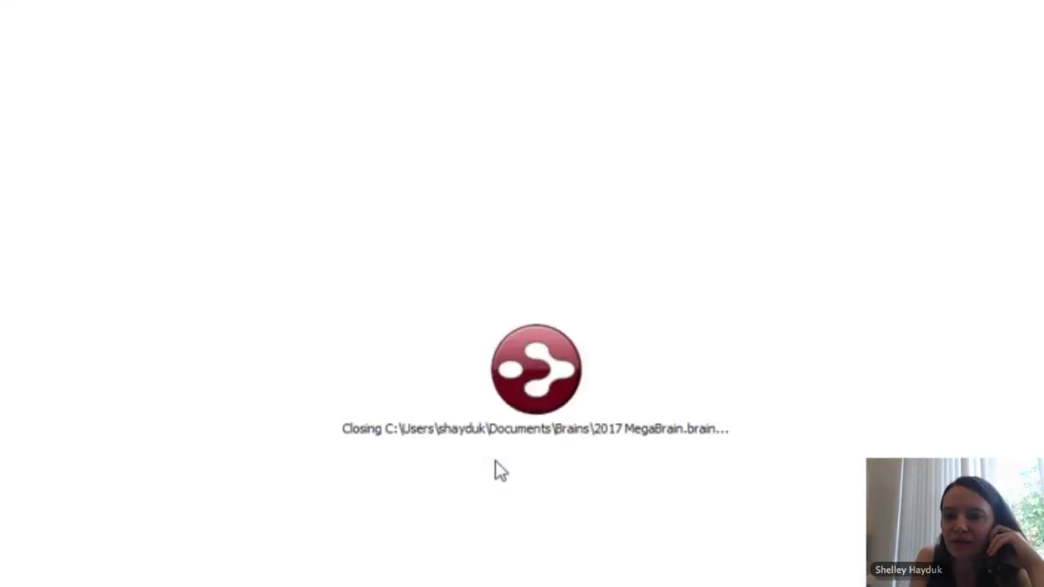
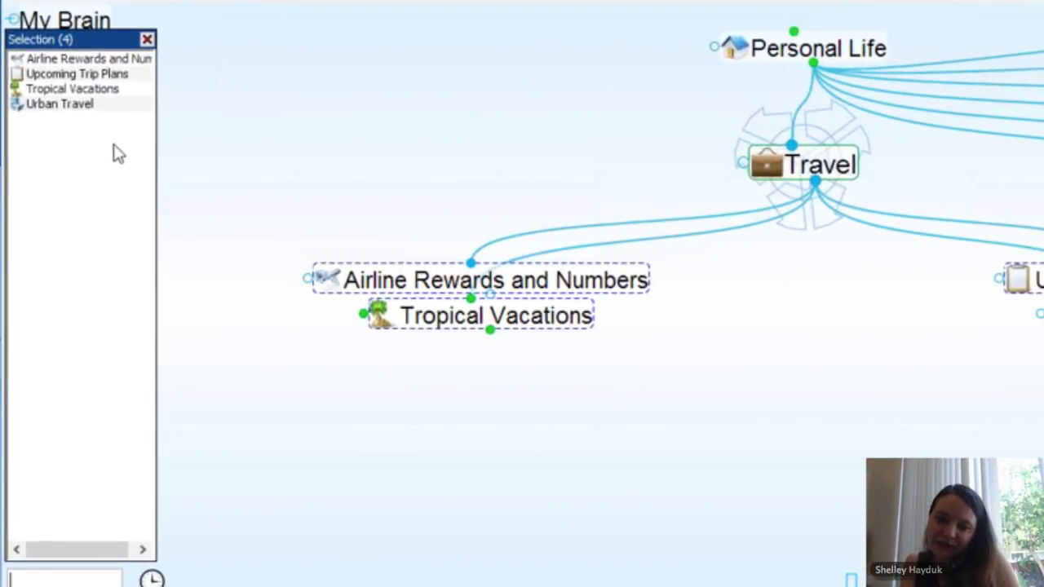
Step: Centre the map on My Brain via Personal Life and start a child thought named 'My Favs'
{"action": "right_click", "coordinate": [114, 153]}
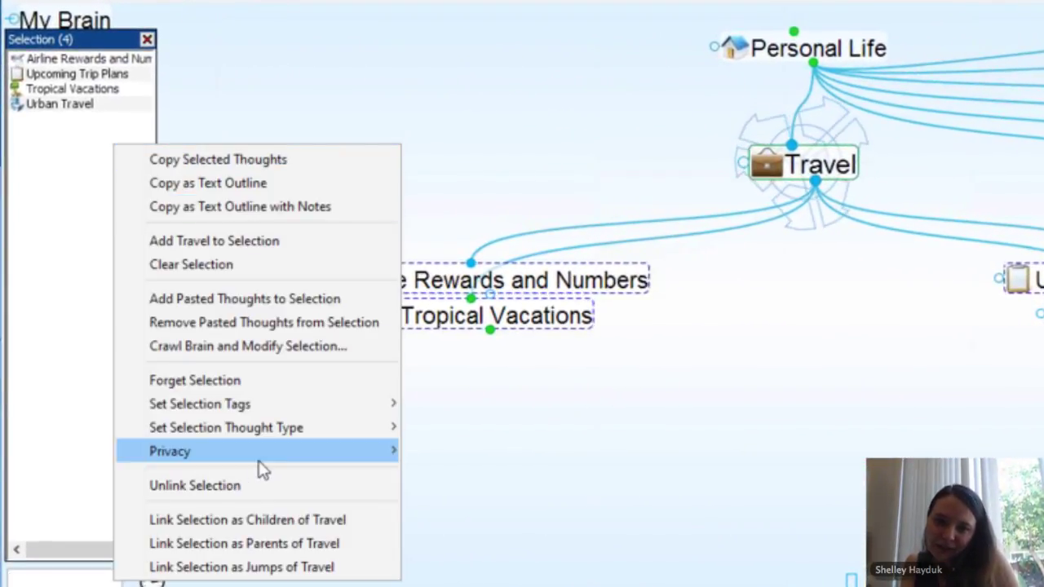
{"action": "mouse_move", "coordinate": [262, 468]}
{"action": "left_click", "coordinate": [889, 424]}
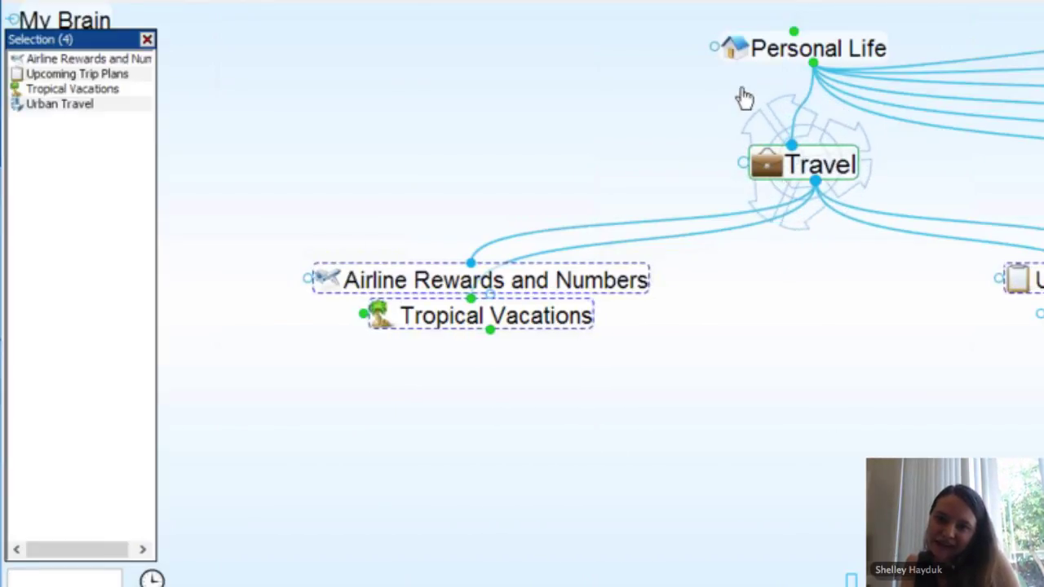
{"action": "left_click", "coordinate": [781, 53]}
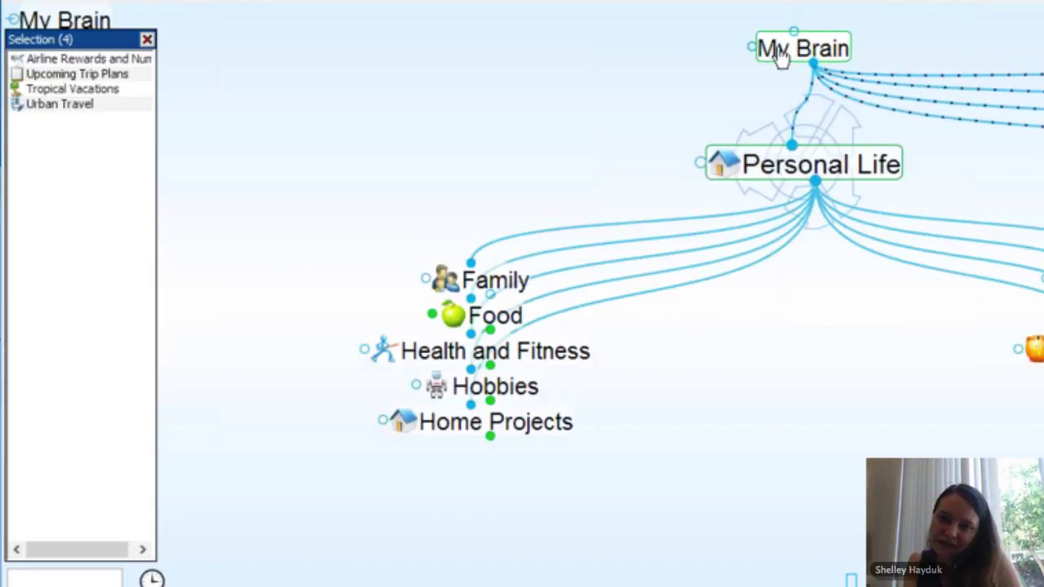
{"action": "left_click", "coordinate": [782, 51]}
{"action": "left_click_drag", "start_coordinate": [815, 179], "coordinate": [818, 383]}
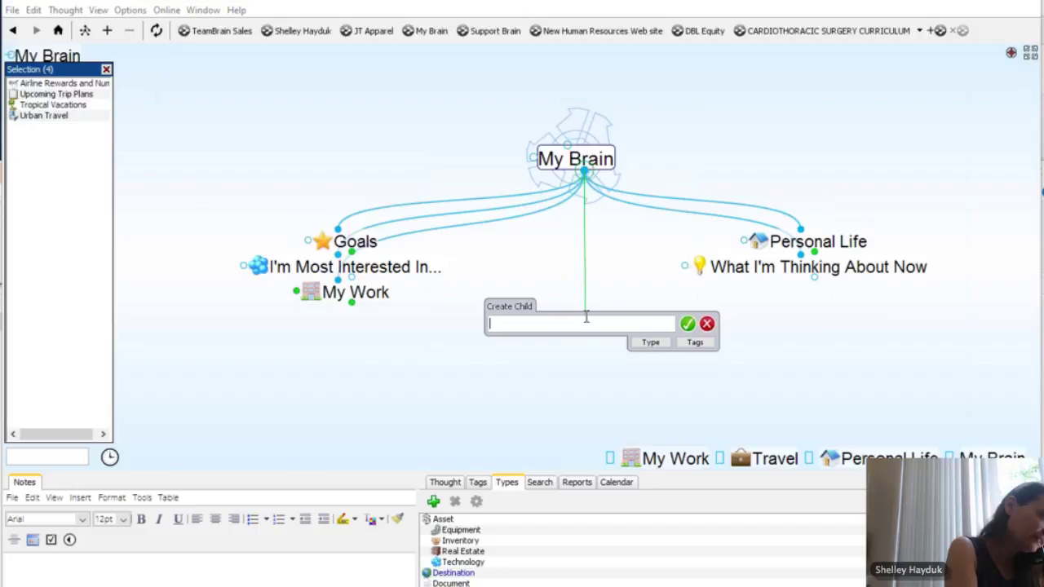
{"action": "type", "text": "My Fav"}
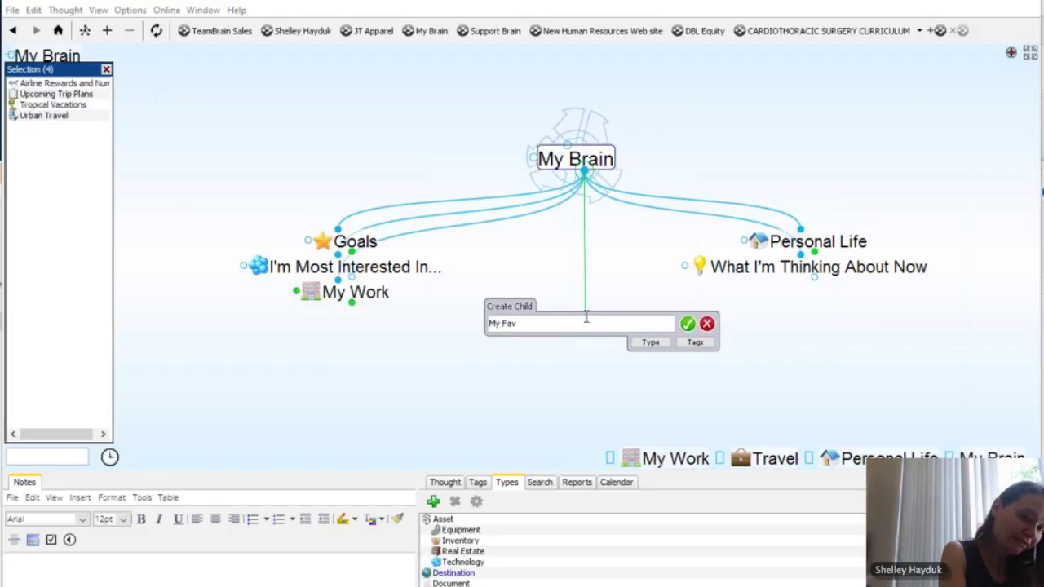
{"action": "type", "text": "s"}
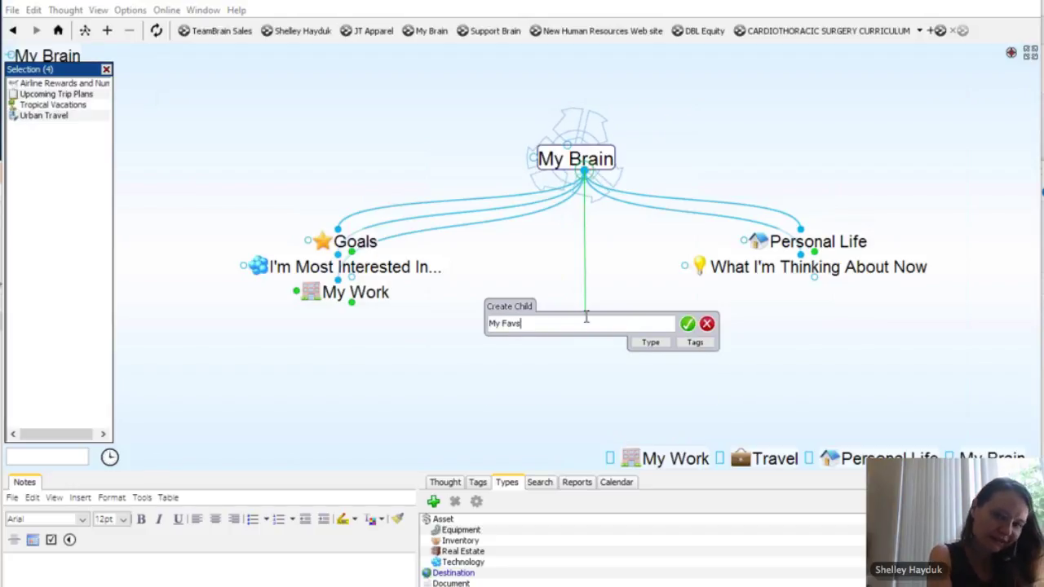
Step: Confirm My Favs and link Airline Rewards and Numbers, Tropical Vacations, Upcoming Trip Plans and Urban Travel beneath it
{"action": "key", "text": "Return"}
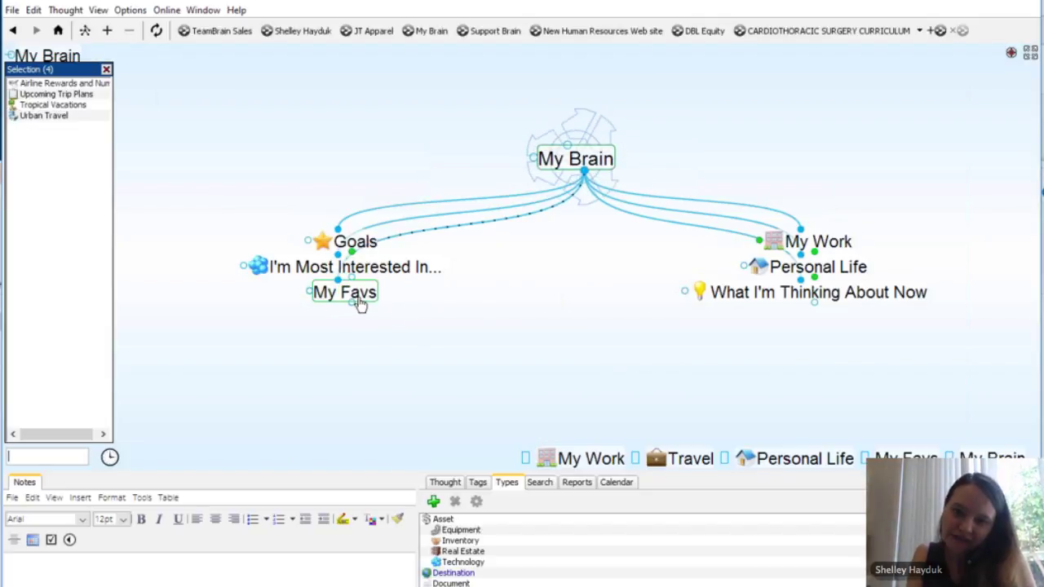
{"action": "left_click", "coordinate": [358, 304]}
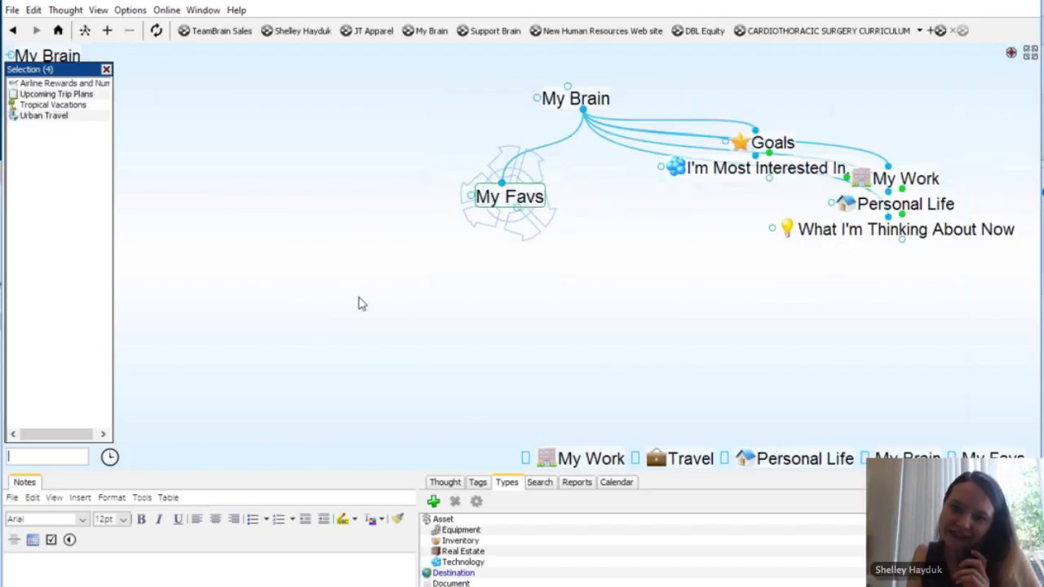
{"action": "right_click", "coordinate": [57, 262]}
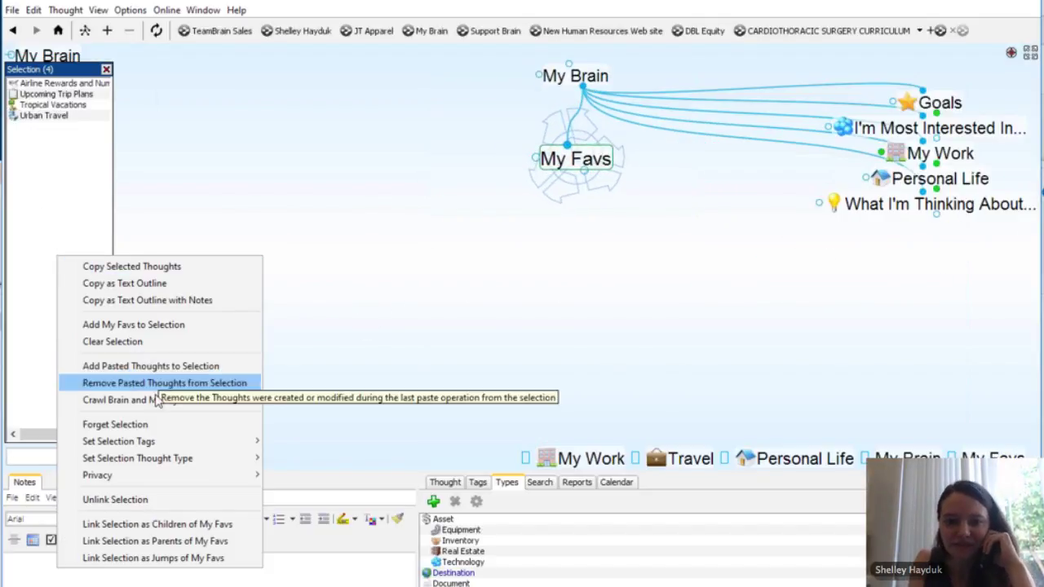
{"action": "left_click", "coordinate": [156, 524]}
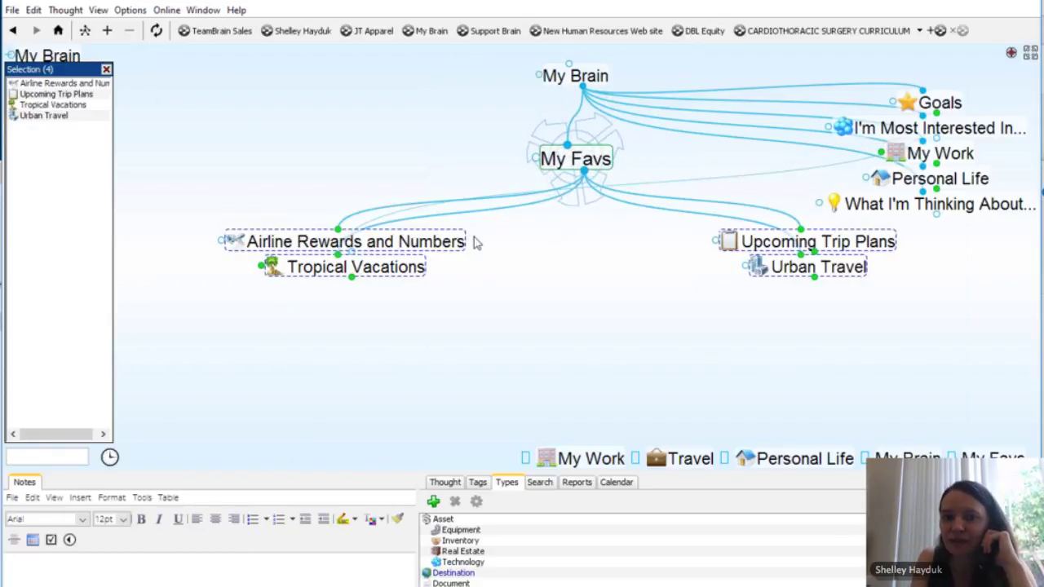
Step: Clear the selection, navigate from My Brain to My Work and open Marketing
{"action": "left_click", "coordinate": [106, 70]}
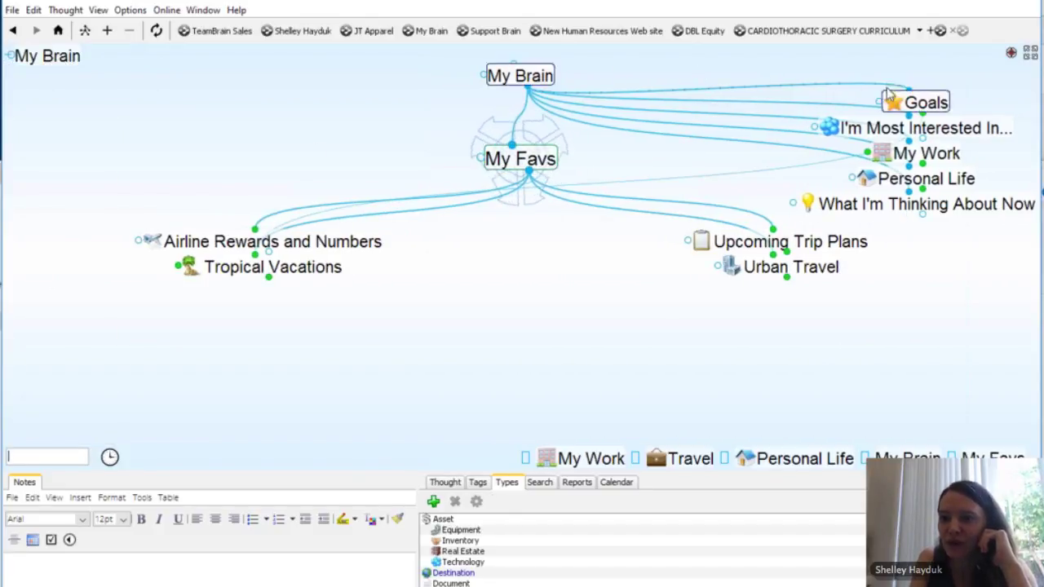
{"action": "left_click", "coordinate": [925, 129]}
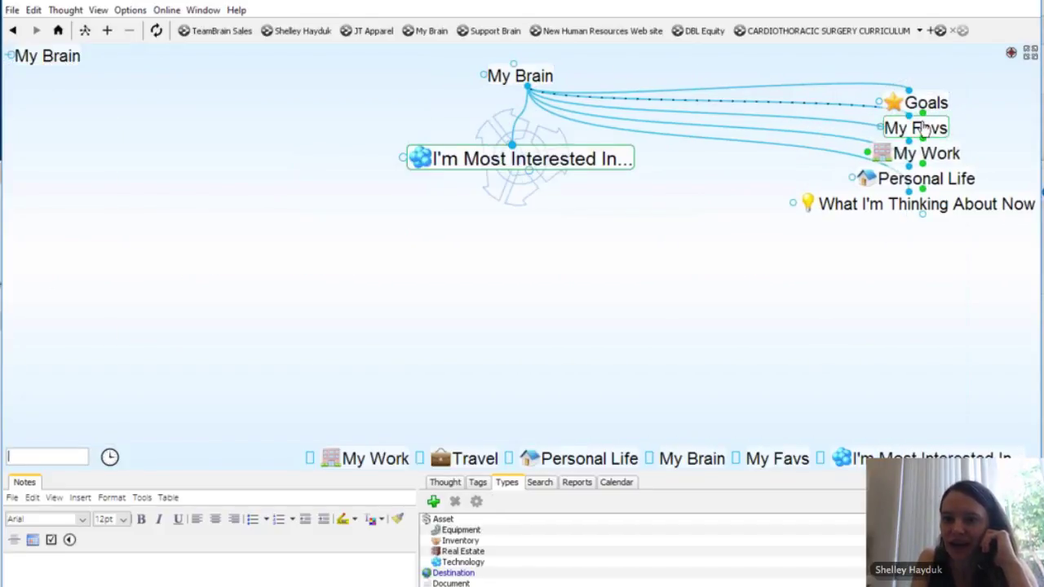
{"action": "left_click", "coordinate": [536, 80]}
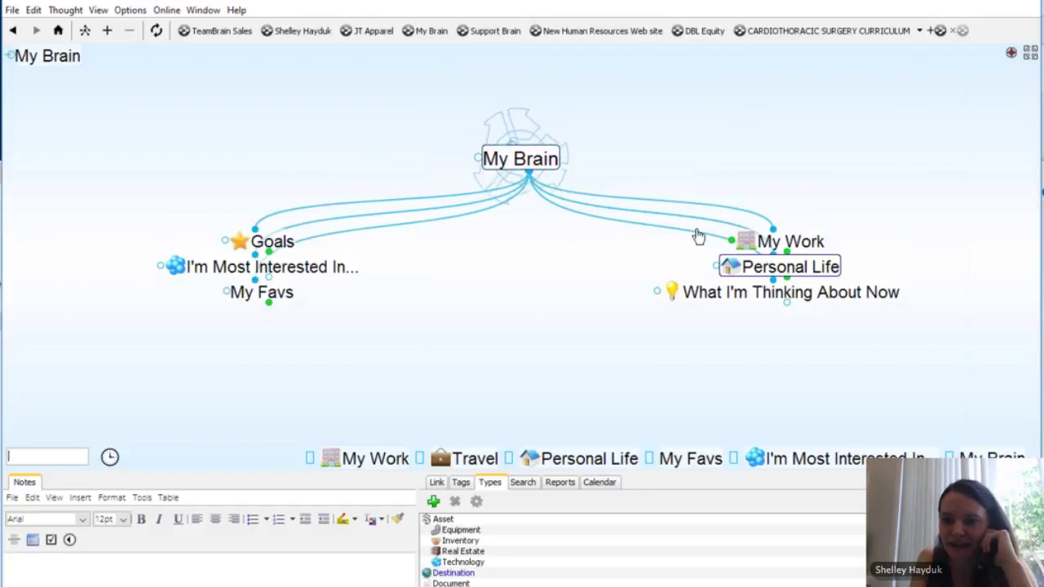
{"action": "left_click", "coordinate": [793, 243]}
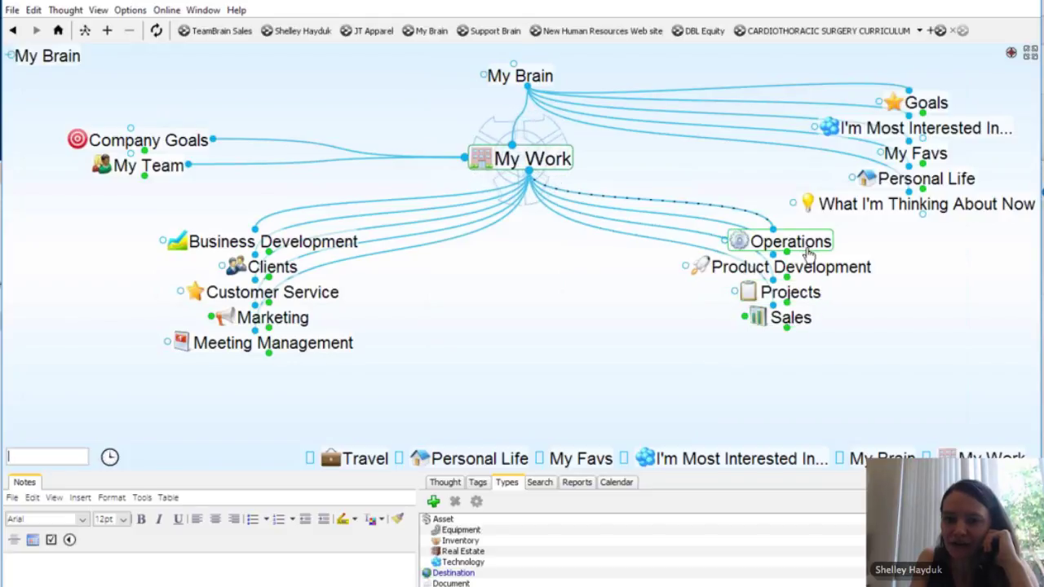
{"action": "left_click", "coordinate": [300, 321]}
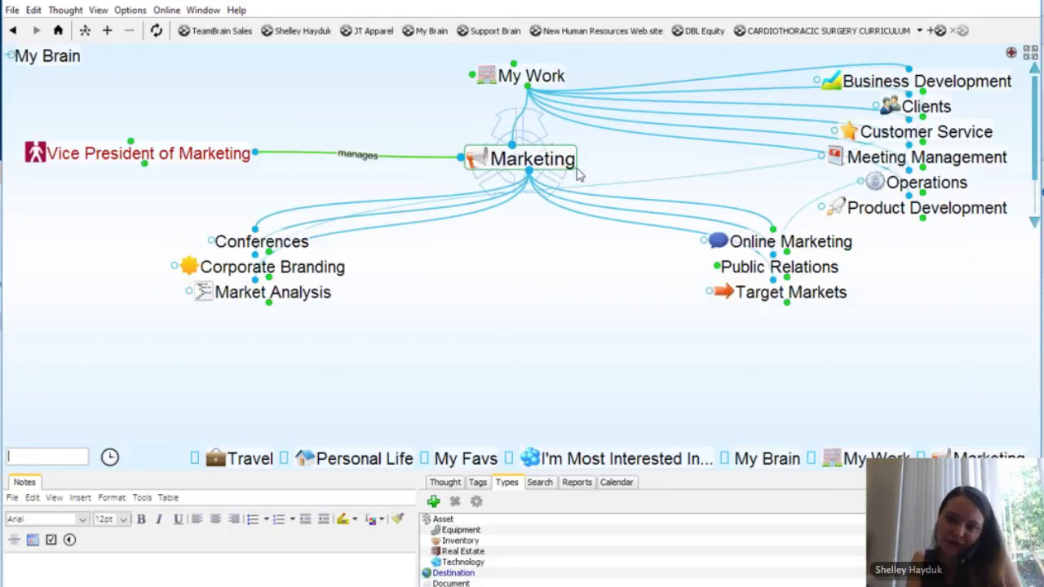
Step: Select Marketing with its six sub-thoughts and forget all seven
{"action": "key", "text": "ctrl+a"}
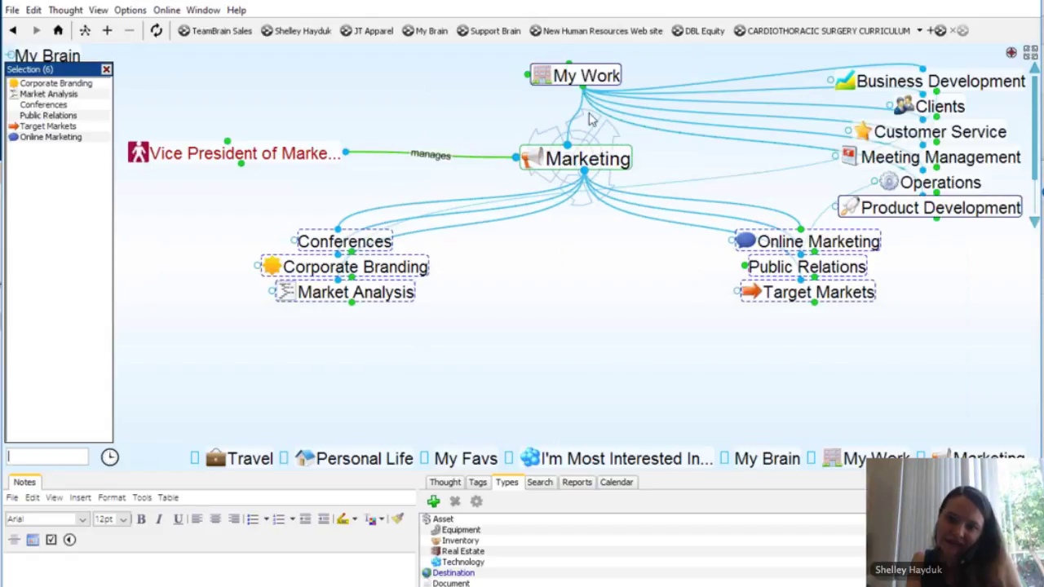
{"action": "left_click", "coordinate": [581, 153], "text": "ctrl"}
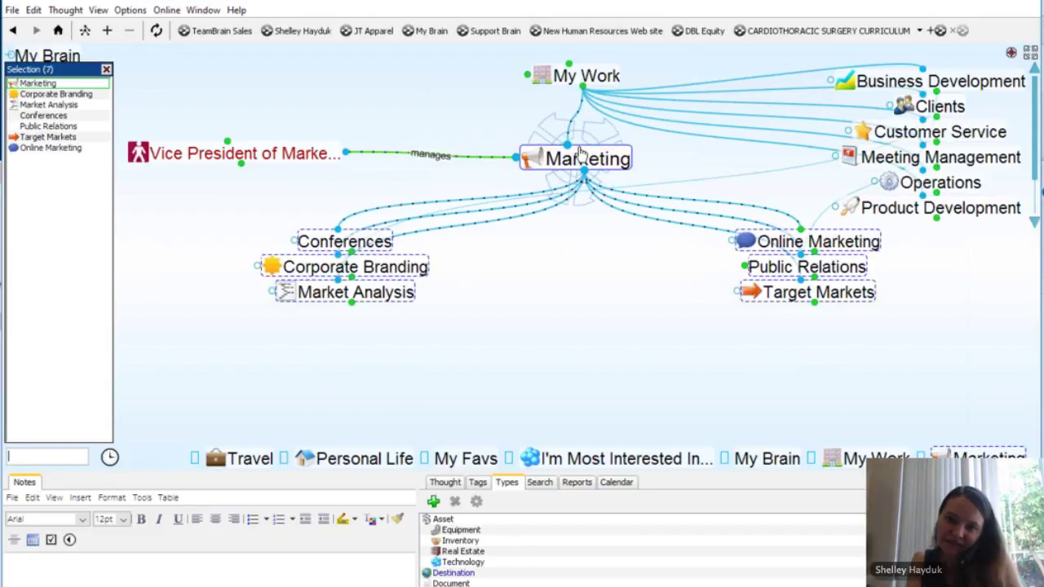
{"action": "left_click", "coordinate": [591, 76]}
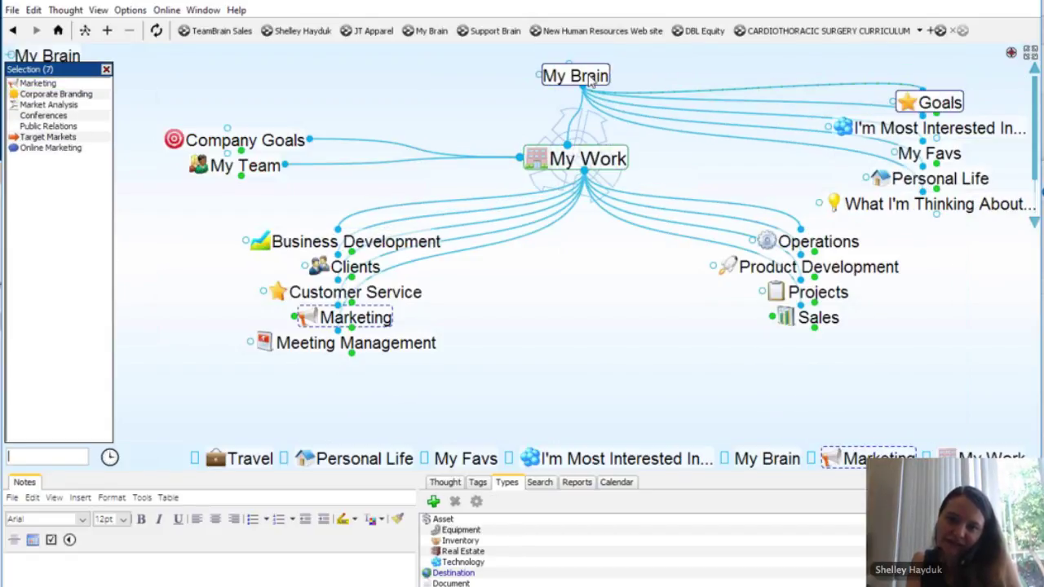
{"action": "right_click", "coordinate": [53, 276]}
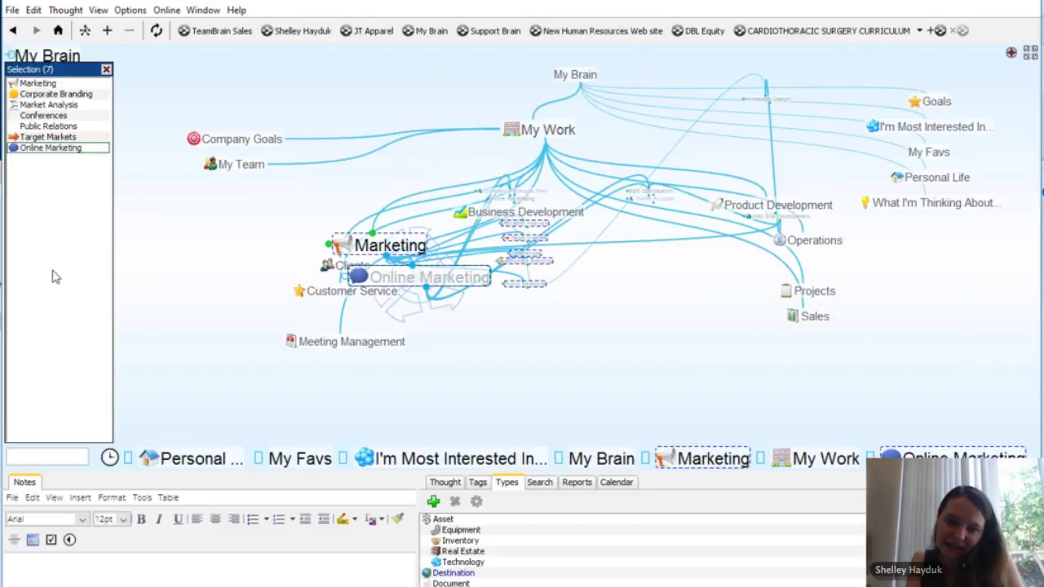
{"action": "left_click", "coordinate": [109, 438]}
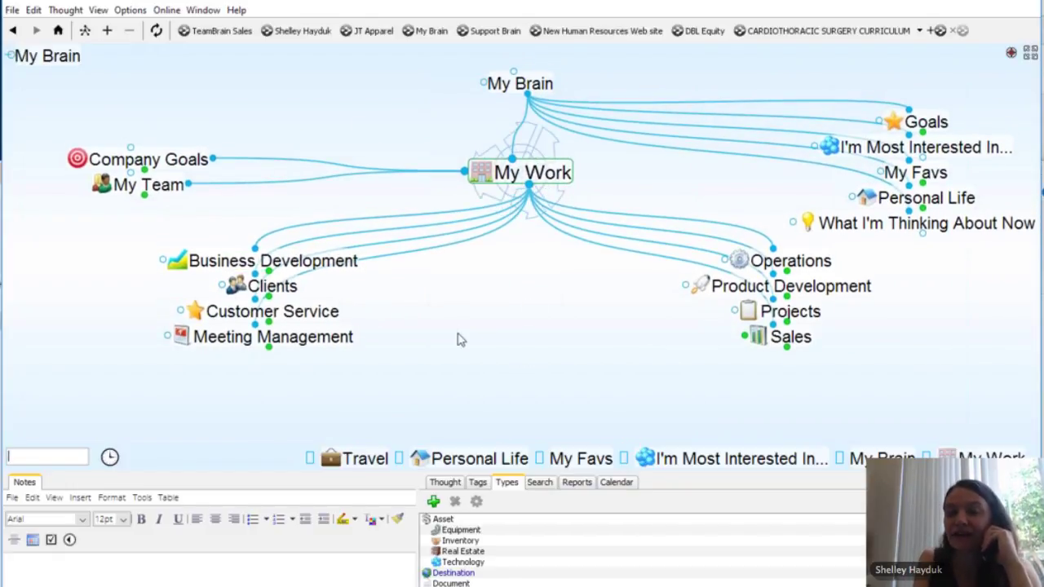
Step: Replace the My Work thought's name with 'Joes Seafood' in the Thought tab
{"action": "left_click", "coordinate": [447, 483]}
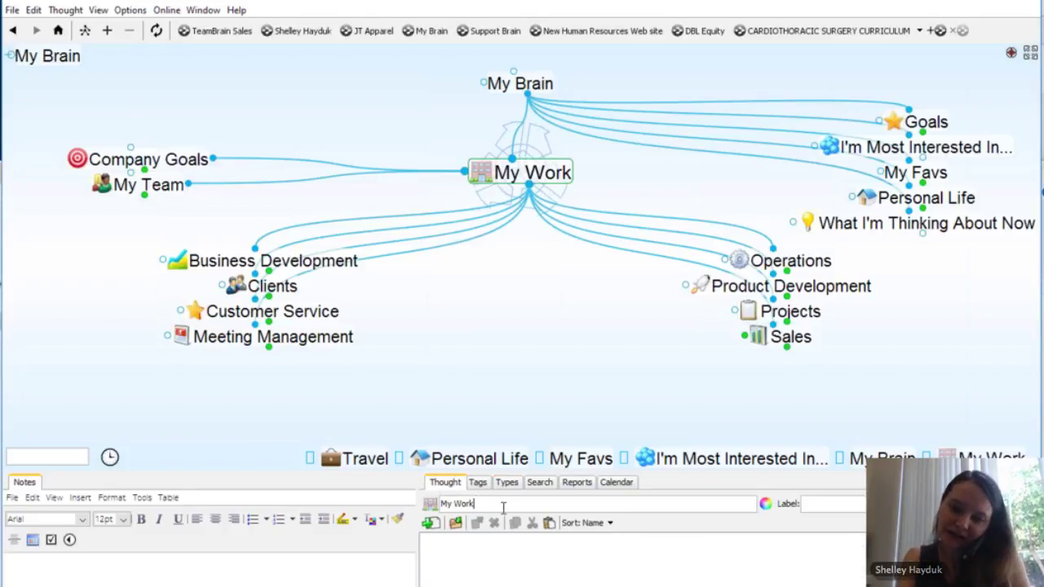
{"action": "key", "text": "BackSpace"}
{"action": "key", "text": "BackSpace"}
{"action": "key", "text": "BackSpace"}
{"action": "key", "text": "BackSpace"}
{"action": "key", "text": "BackSpace"}
{"action": "key", "text": "BackSpace"}
{"action": "key", "text": "BackSpace"}
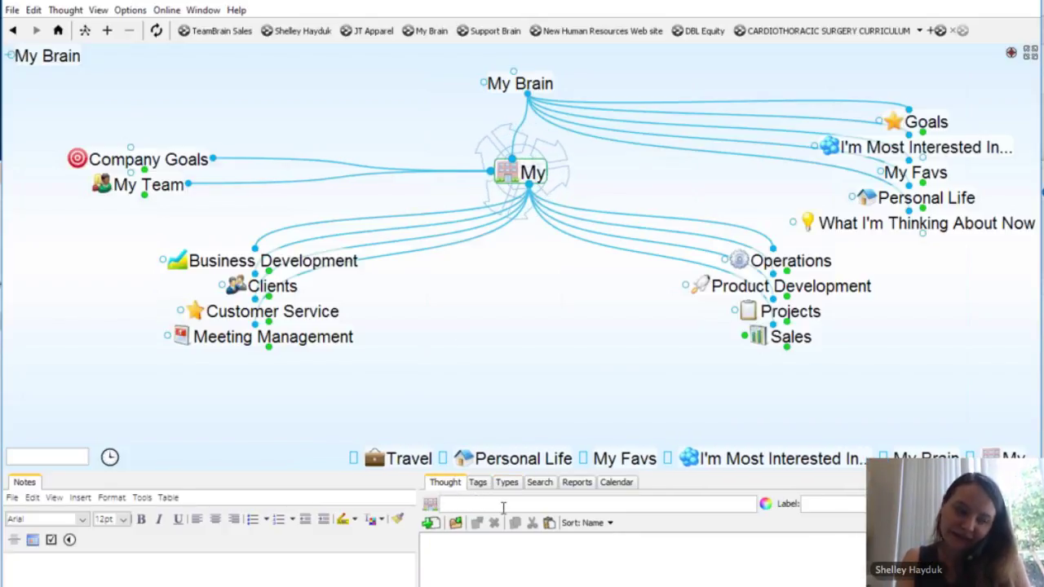
{"action": "type", "text": "Busines"}
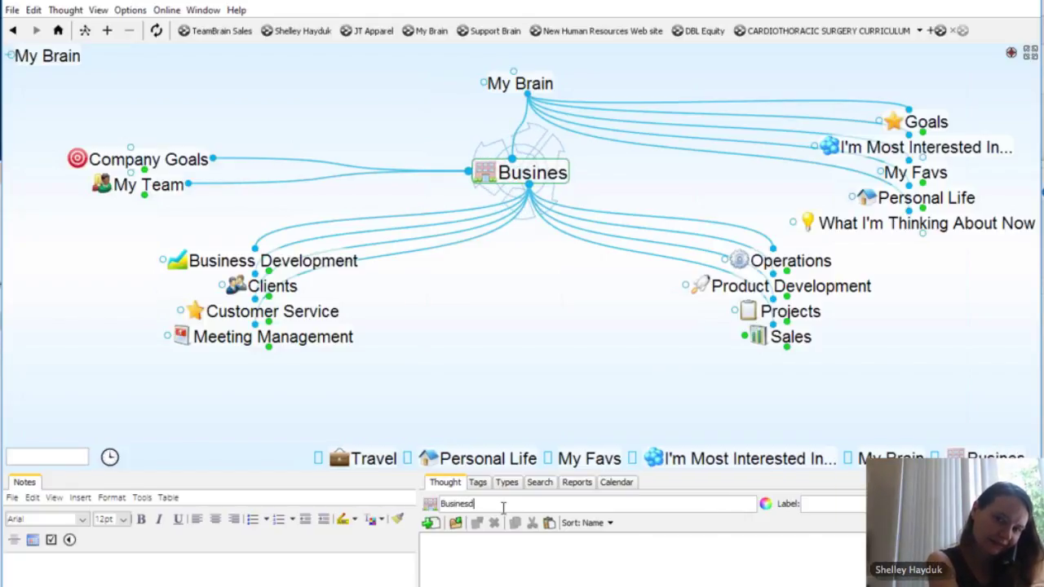
{"action": "type", "text": "ds"}
{"action": "key", "text": "BackSpace"}
{"action": "key", "text": "BackSpace"}
{"action": "key", "text": "BackSpace"}
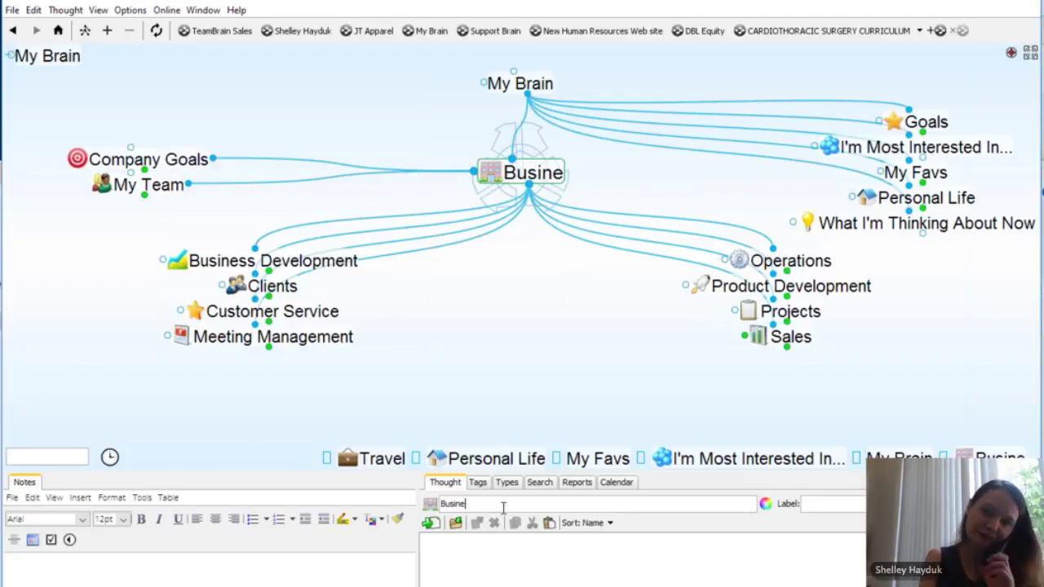
{"action": "key", "text": "BackSpace"}
{"action": "key", "text": "BackSpace"}
{"action": "key", "text": "BackSpace"}
{"action": "key", "text": "BackSpace"}
{"action": "key", "text": "BackSpace"}
{"action": "key", "text": "BackSpace"}
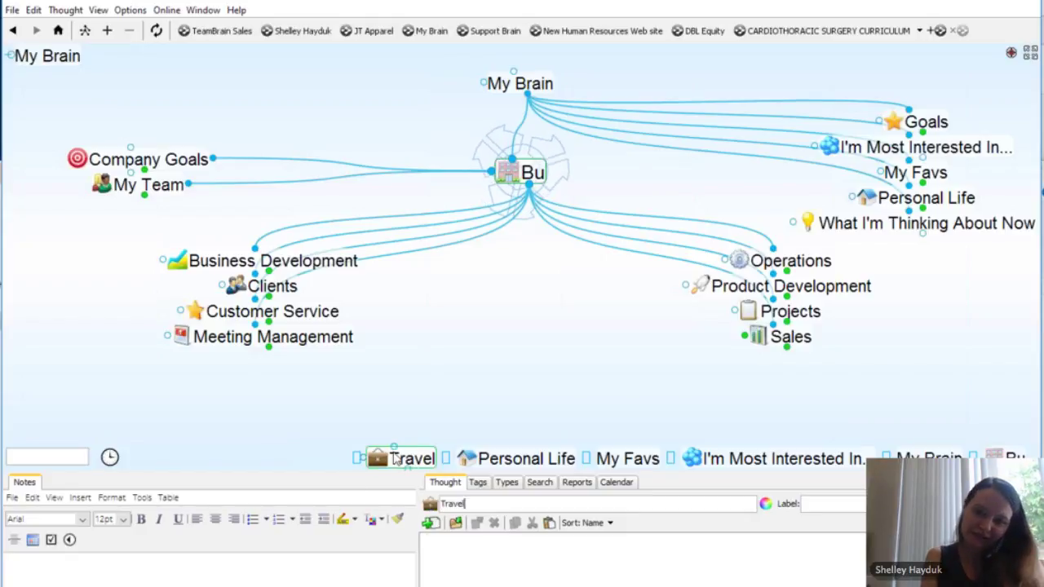
{"action": "type", "text": "Bu"}
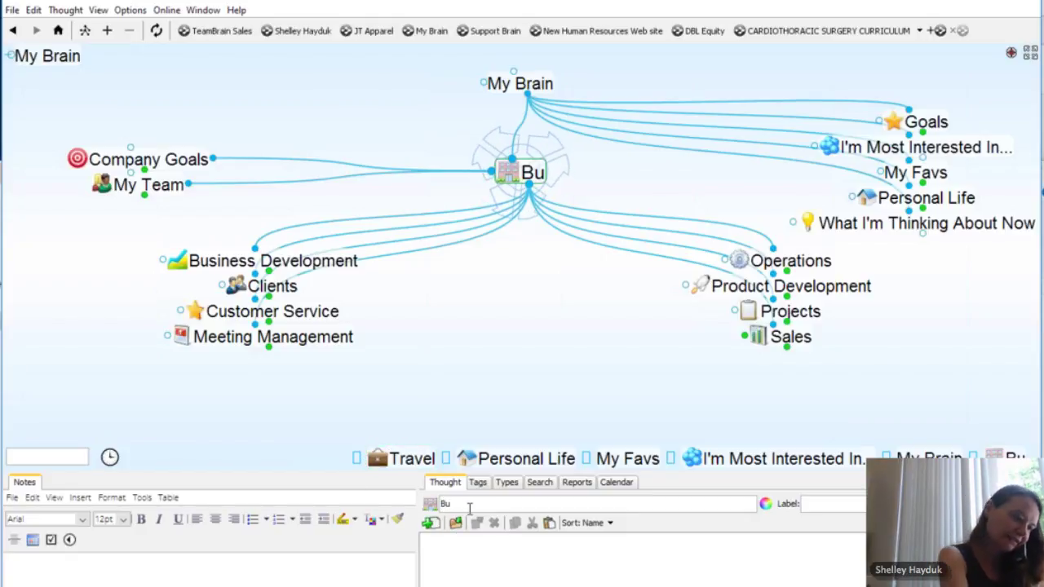
{"action": "key", "text": "BackSpace"}
{"action": "key", "text": "BackSpace"}
{"action": "type", "text": "Joe"}
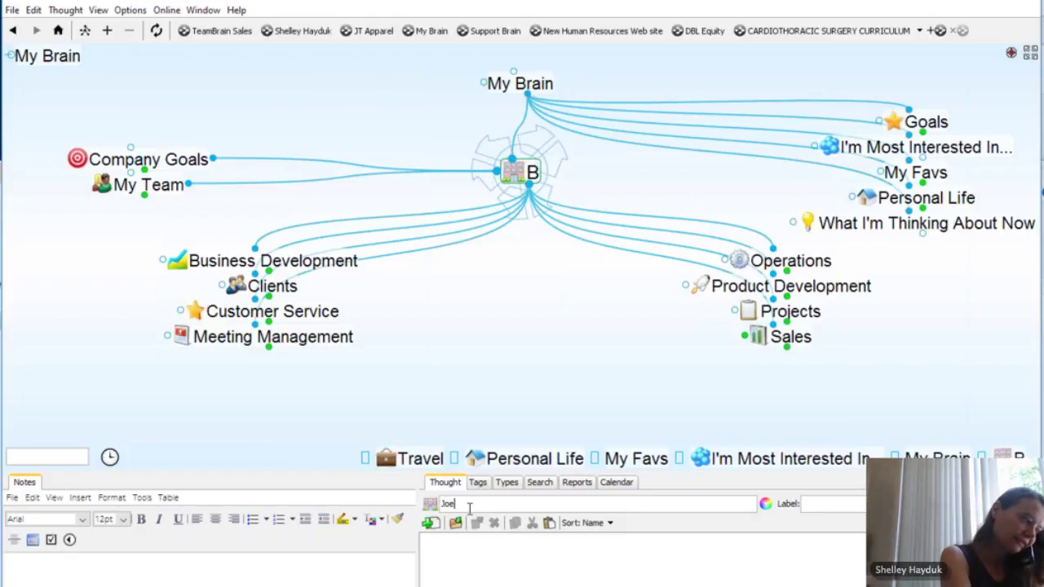
{"action": "type", "text": "s Sea"}
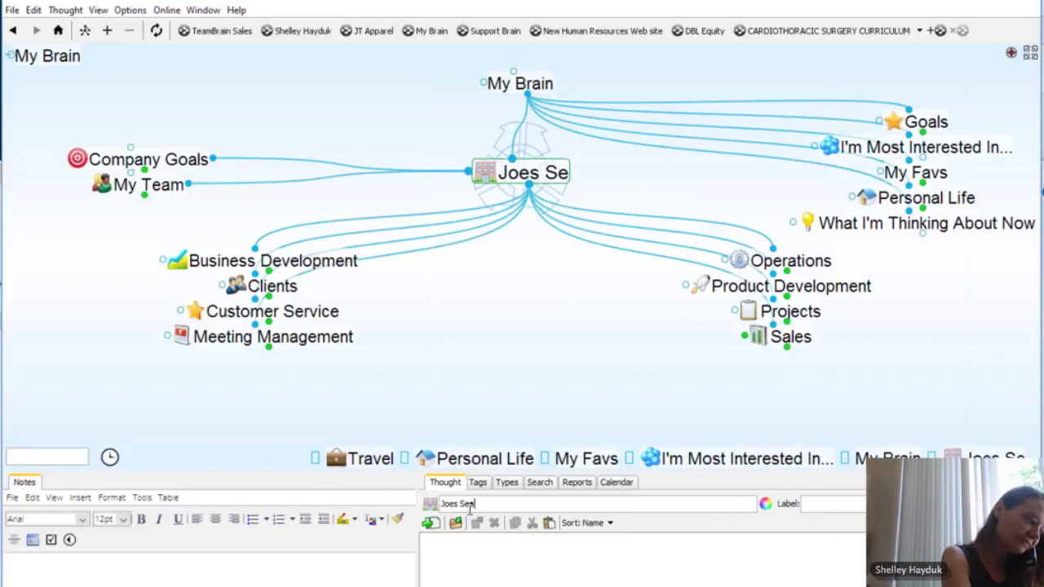
{"action": "type", "text": "food"}
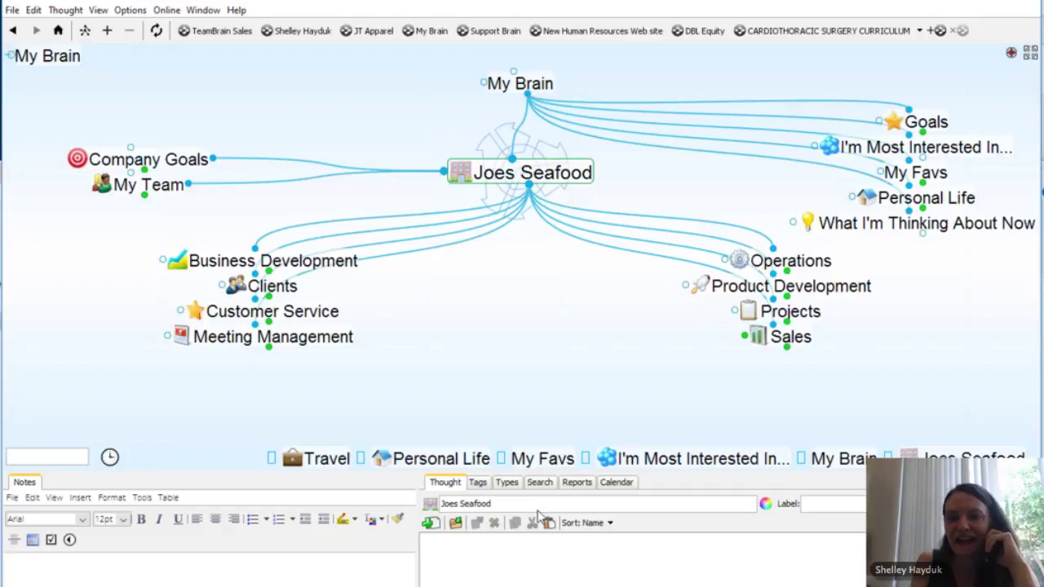
Step: Give Joes Seafood an icon from the Science category, then re-centre the map on My Brain
{"action": "left_click", "coordinate": [431, 506]}
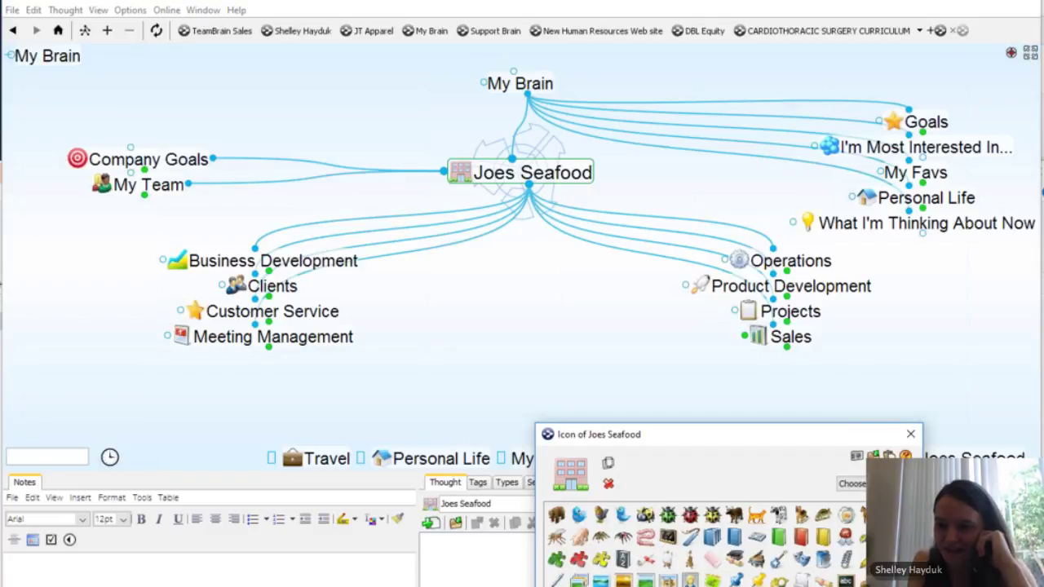
{"action": "left_click", "coordinate": [853, 483]}
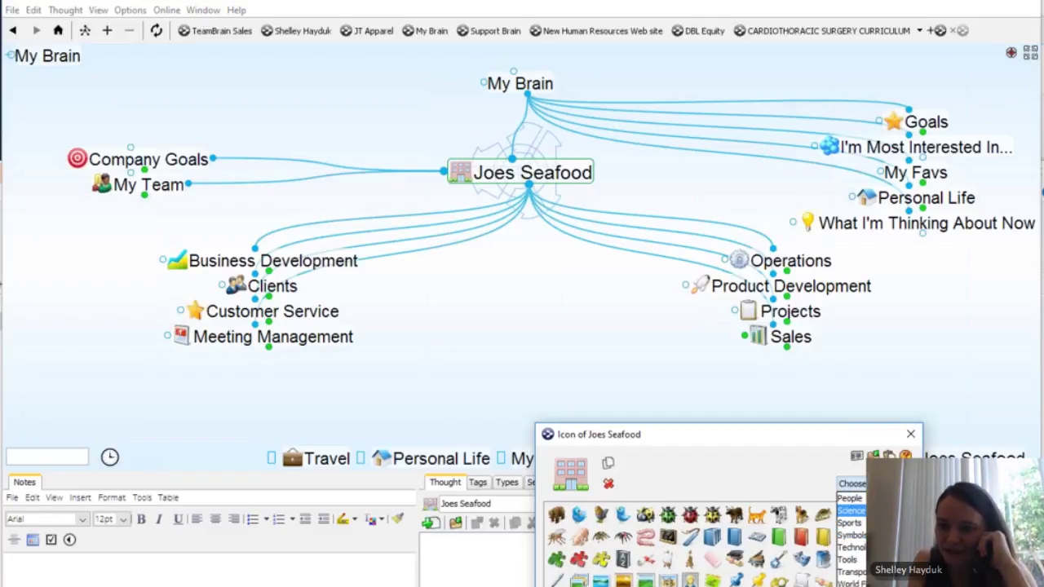
{"action": "left_click", "coordinate": [851, 511]}
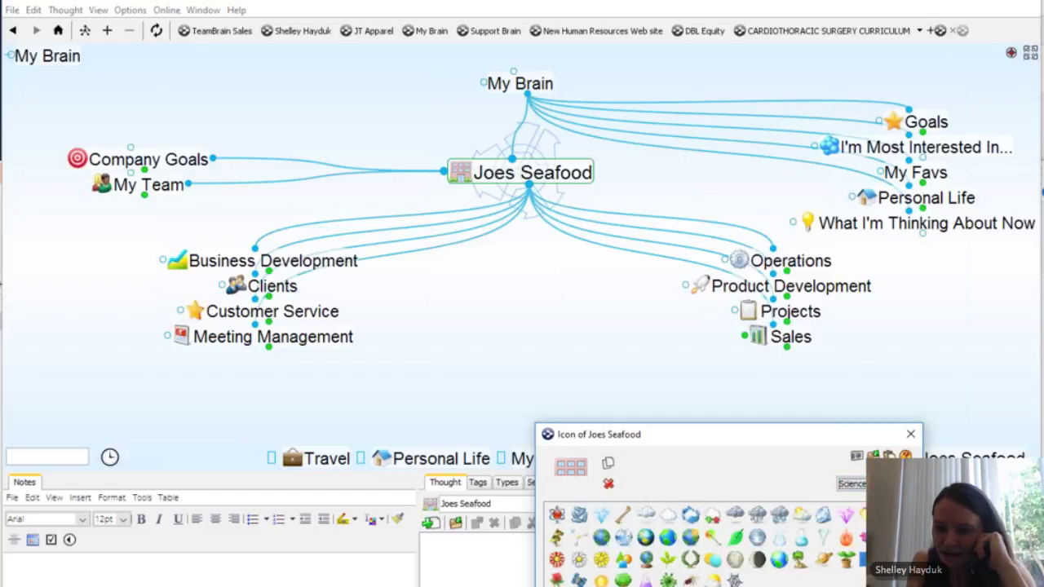
{"action": "left_click", "coordinate": [557, 523]}
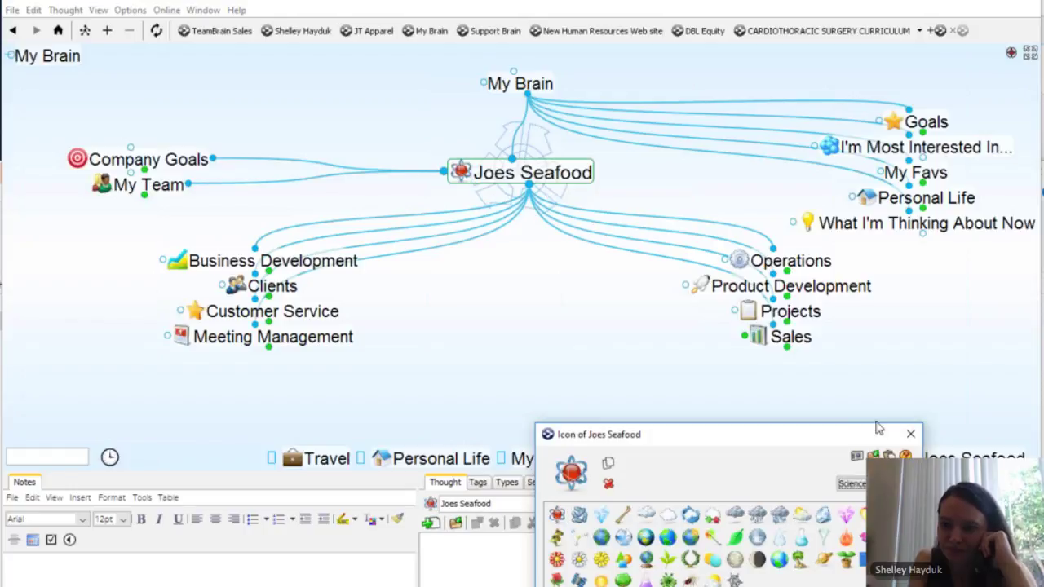
{"action": "left_click", "coordinate": [911, 435]}
{"action": "left_click", "coordinate": [520, 83]}
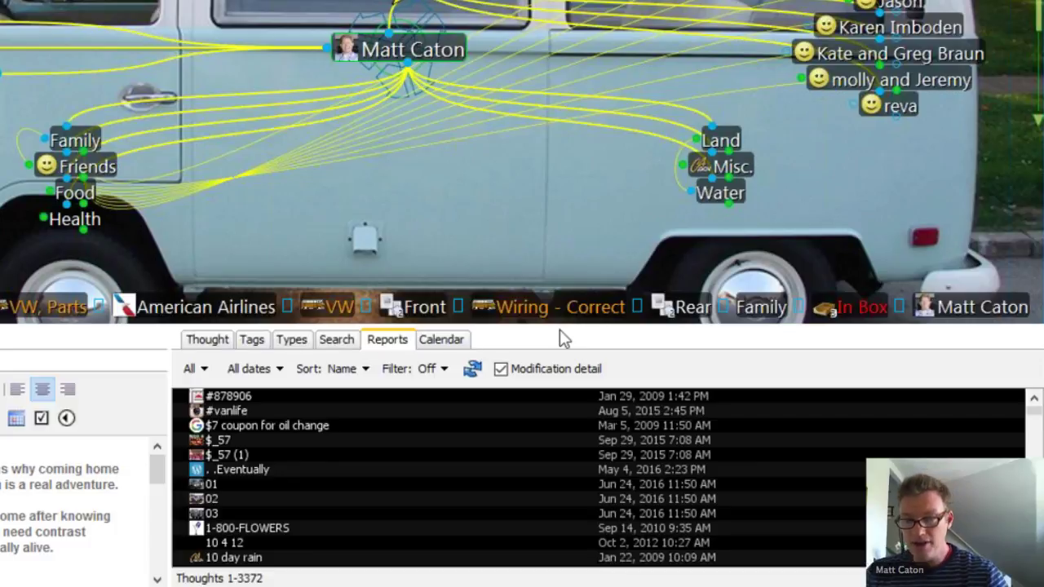
Step: Add modification dates to the thought report and scroll through the listing
{"action": "left_click", "coordinate": [501, 369]}
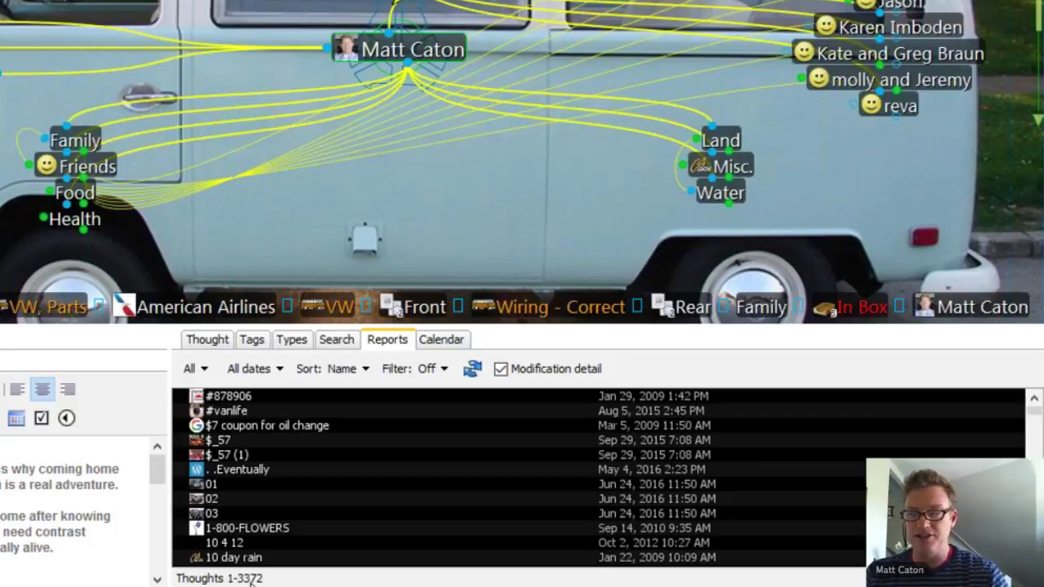
{"action": "scroll", "coordinate": [373, 471], "scroll_direction": "down", "scroll_amount": 2}
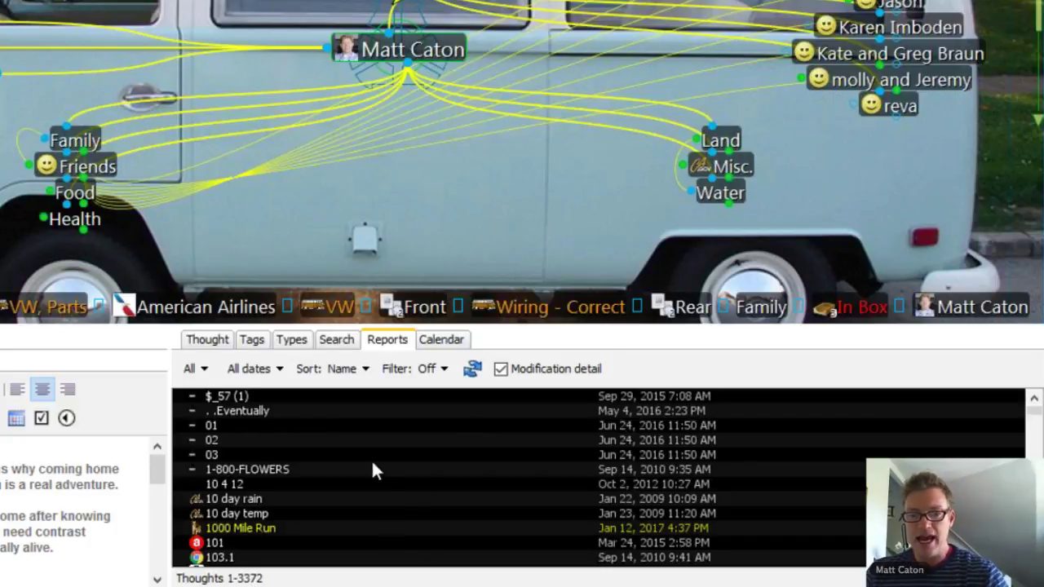
{"action": "scroll", "coordinate": [373, 470], "scroll_direction": "down", "scroll_amount": 7}
{"action": "scroll", "coordinate": [372, 469], "scroll_direction": "down", "scroll_amount": 10}
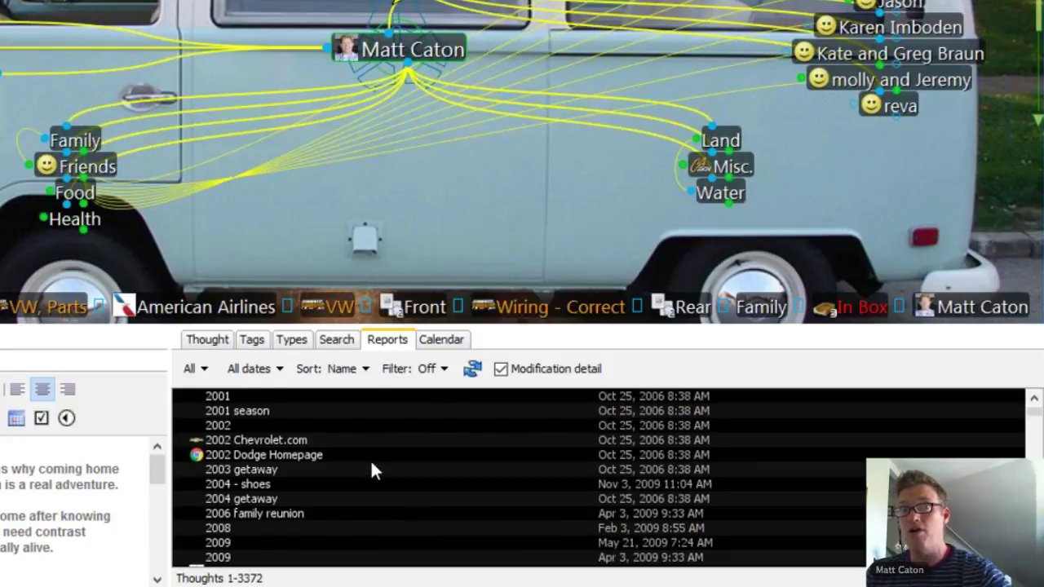
{"action": "scroll", "coordinate": [372, 471], "scroll_direction": "down", "scroll_amount": 12}
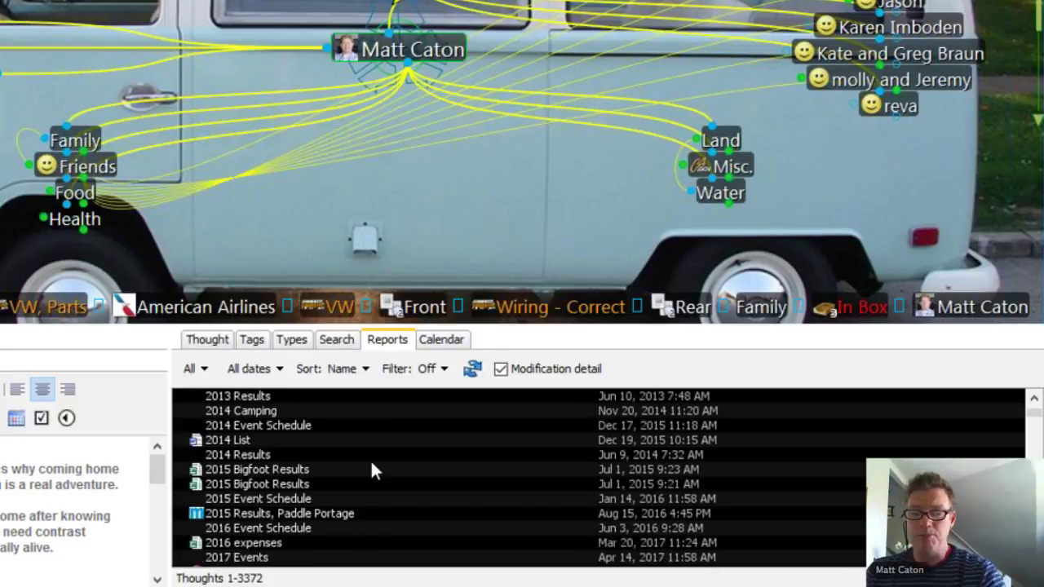
{"action": "scroll", "coordinate": [383, 469], "scroll_direction": "down", "scroll_amount": 4}
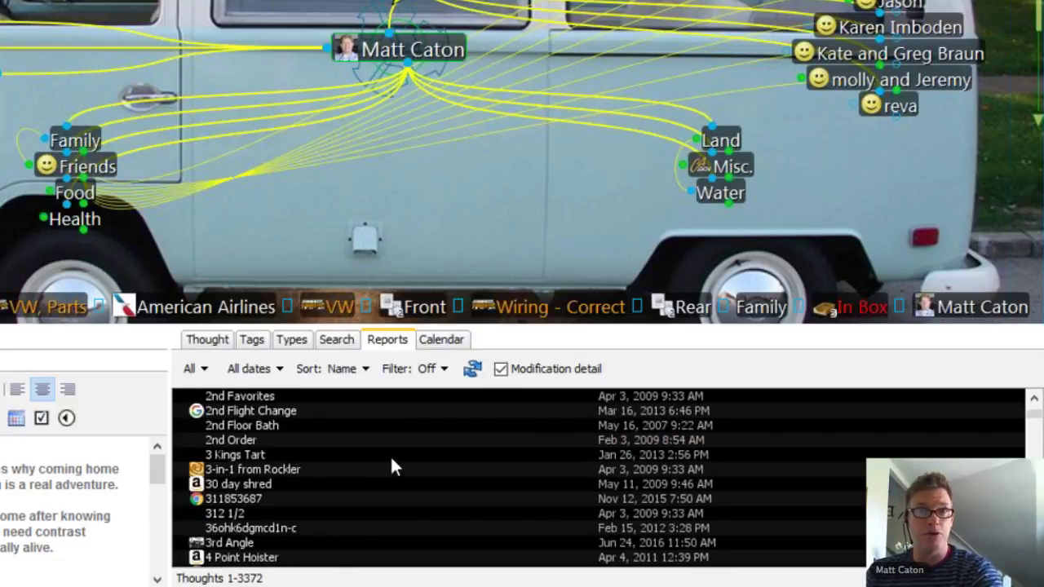
{"action": "scroll", "coordinate": [392, 463], "scroll_direction": "down", "scroll_amount": 10}
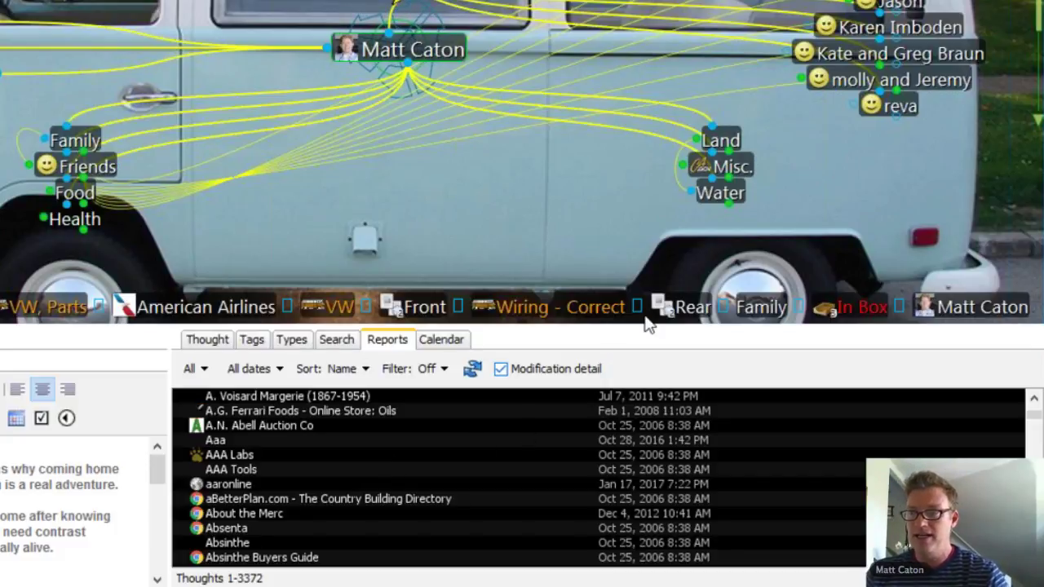
Step: Visit the Land and Car thoughts, then go back twice to the earlier thought
{"action": "left_click", "coordinate": [721, 141]}
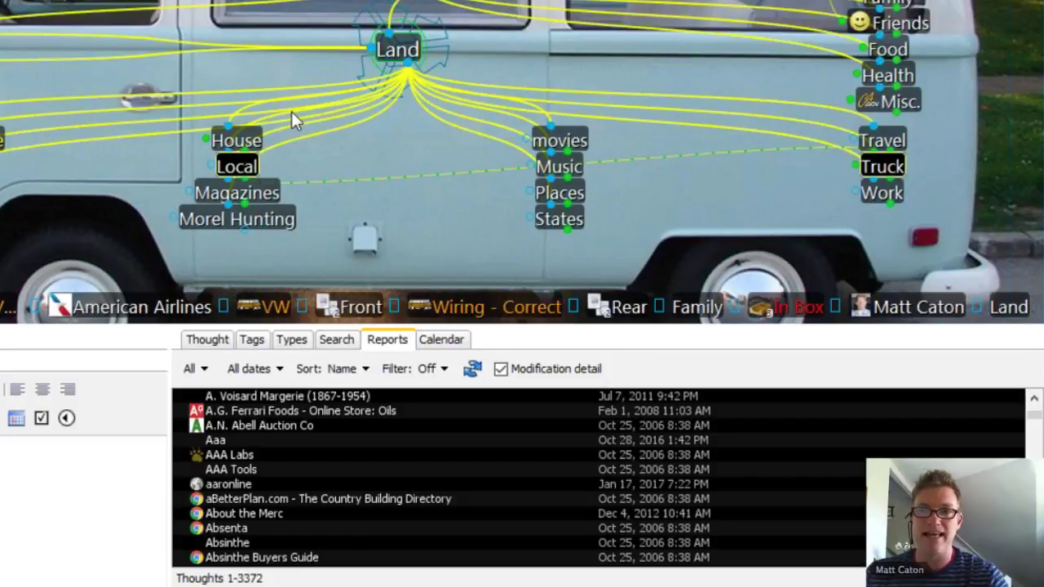
{"action": "left_click", "coordinate": [520, 177]}
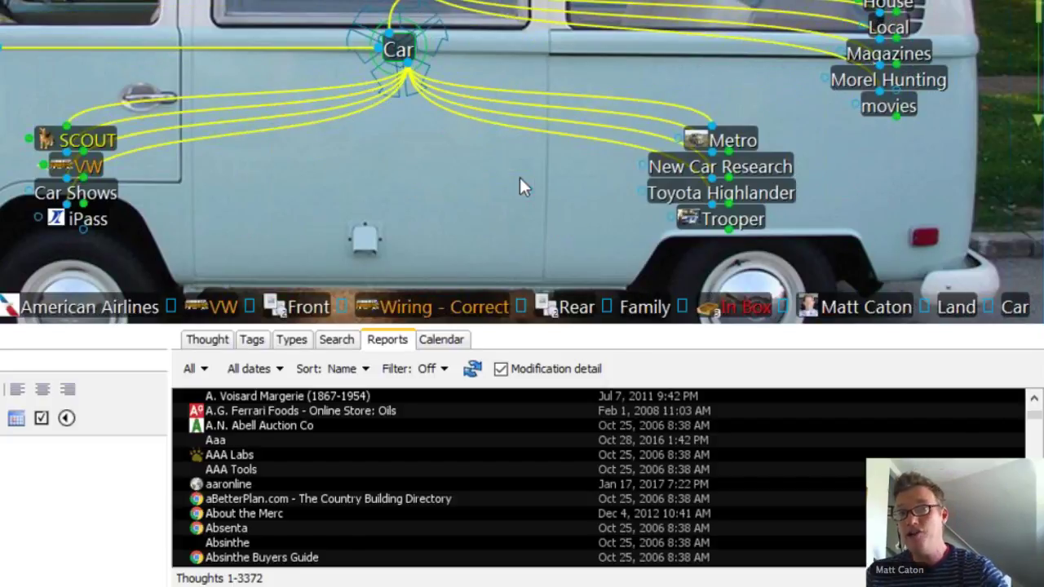
{"action": "key", "text": "alt+Left"}
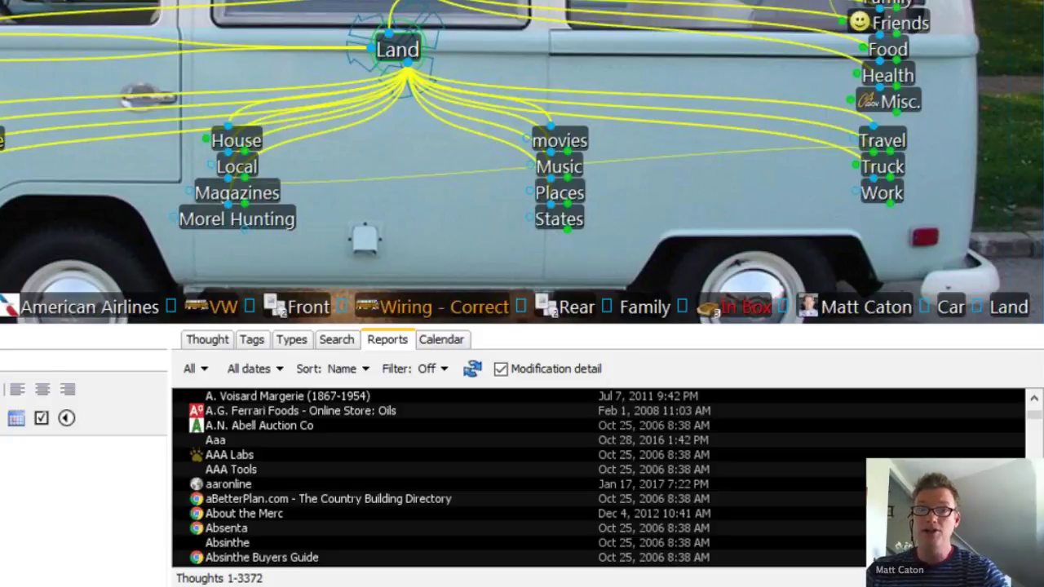
{"action": "key", "text": "alt+Left"}
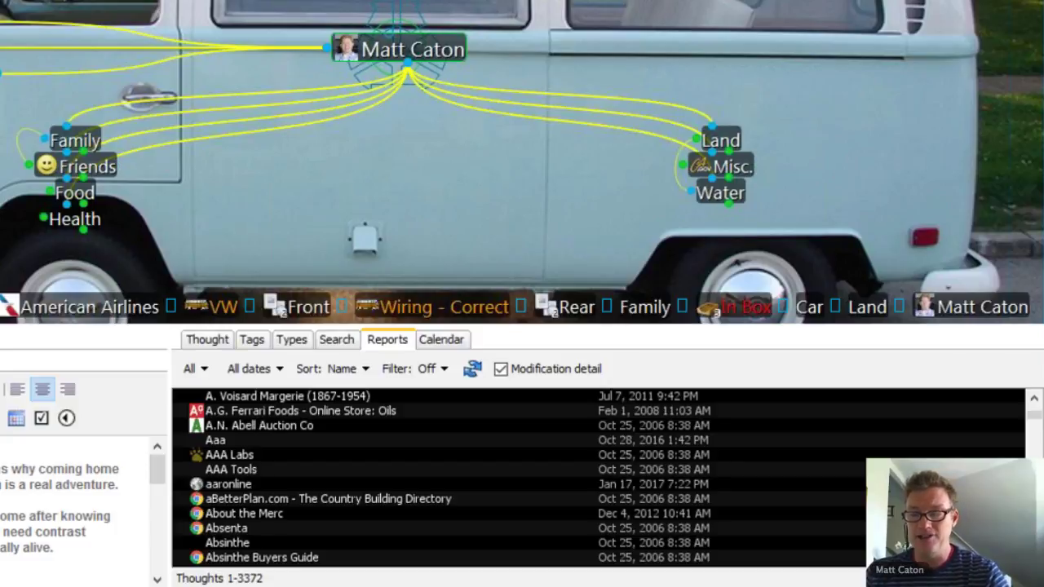
Step: Jump to Redwing Fly Rods from the report, then move up through Fishing to Wisconsin
{"action": "scroll", "coordinate": [471, 461], "scroll_direction": "down", "scroll_amount": 4}
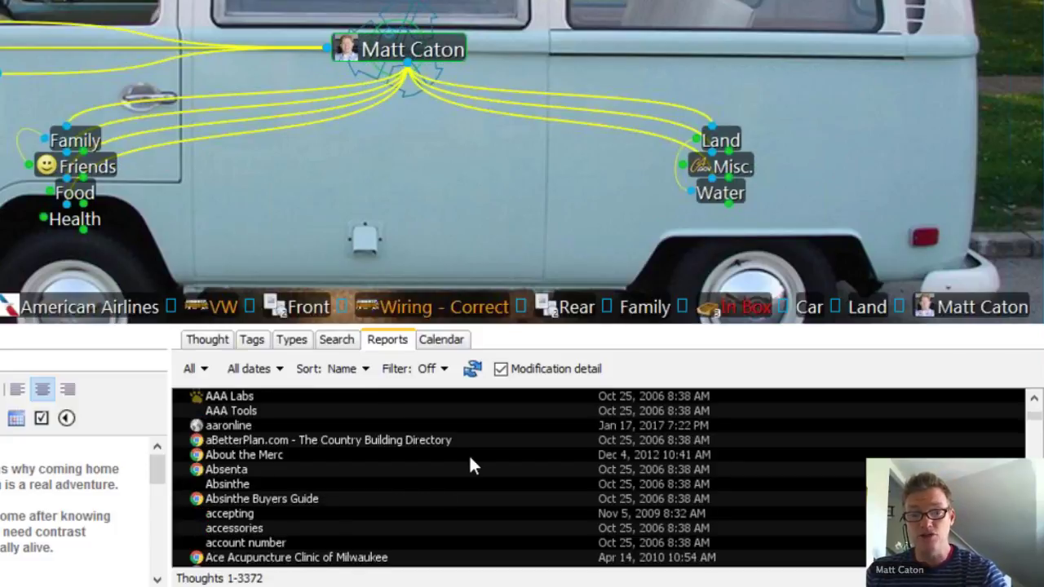
{"action": "scroll", "coordinate": [469, 464], "scroll_direction": "down", "scroll_amount": 6}
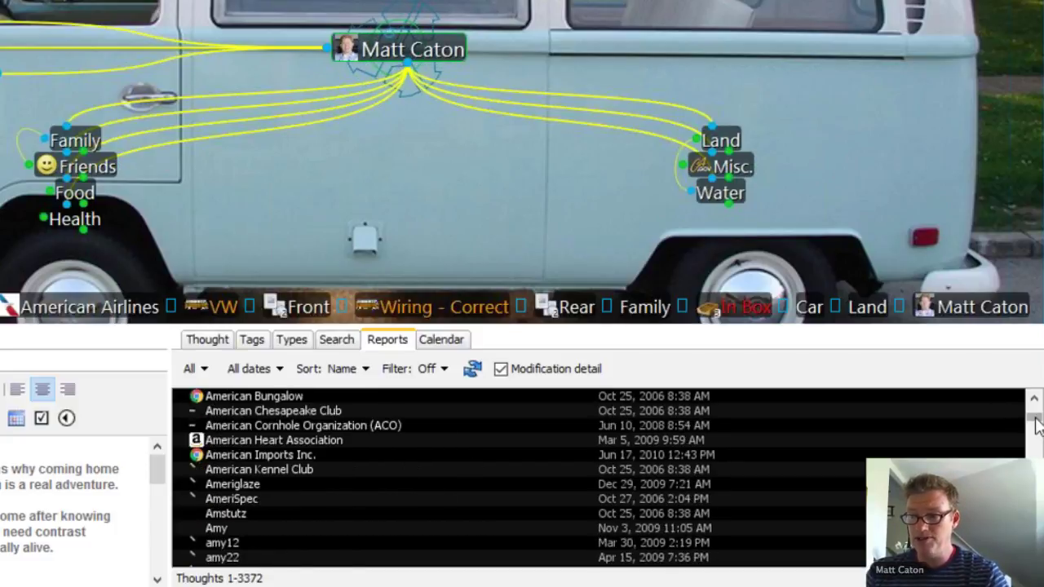
{"action": "left_click_drag", "start_coordinate": [1033, 408], "coordinate": [1034, 482]}
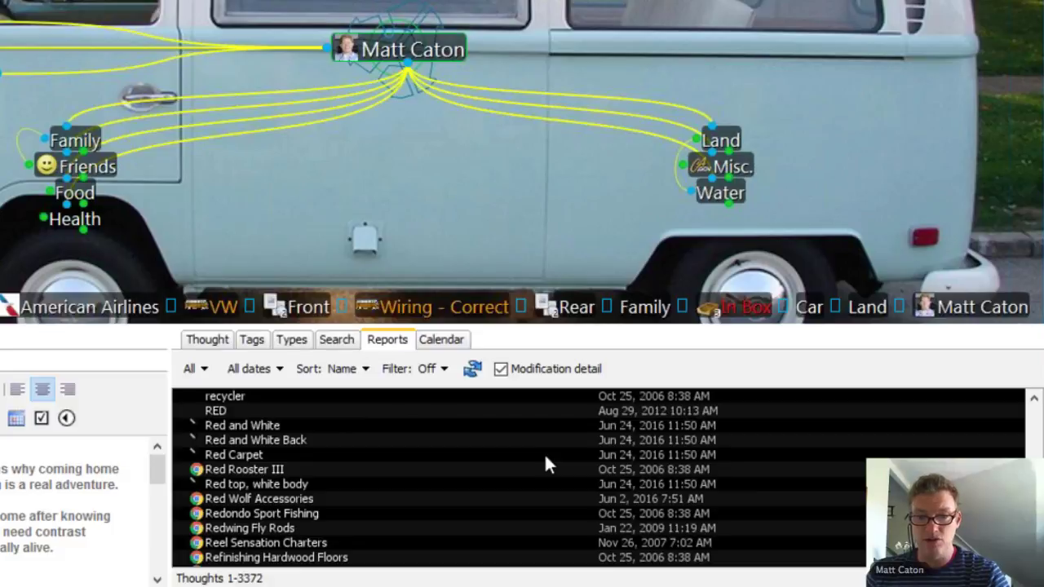
{"action": "scroll", "coordinate": [546, 460], "scroll_direction": "down", "scroll_amount": 2}
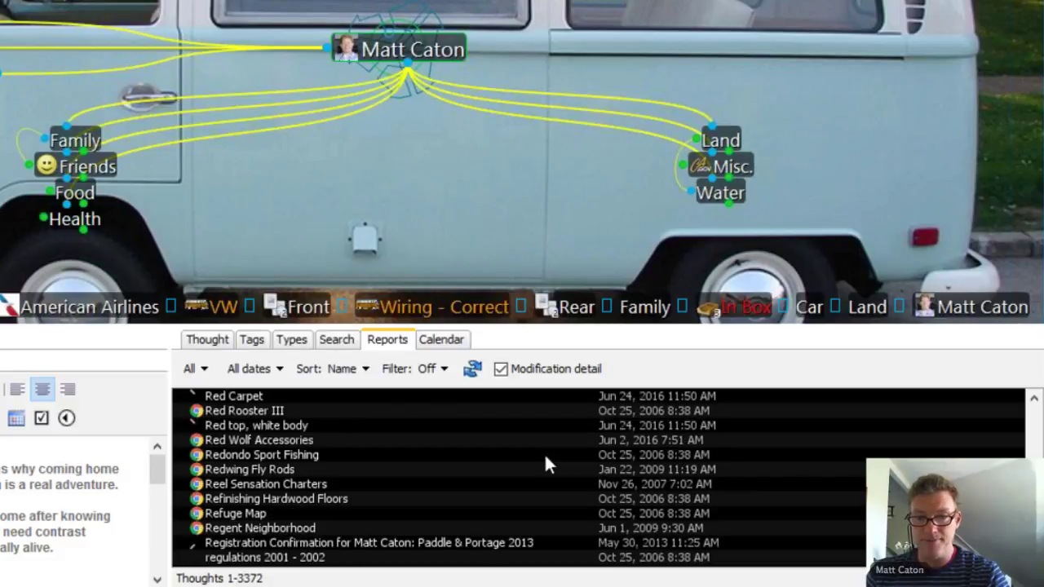
{"action": "left_click", "coordinate": [268, 470]}
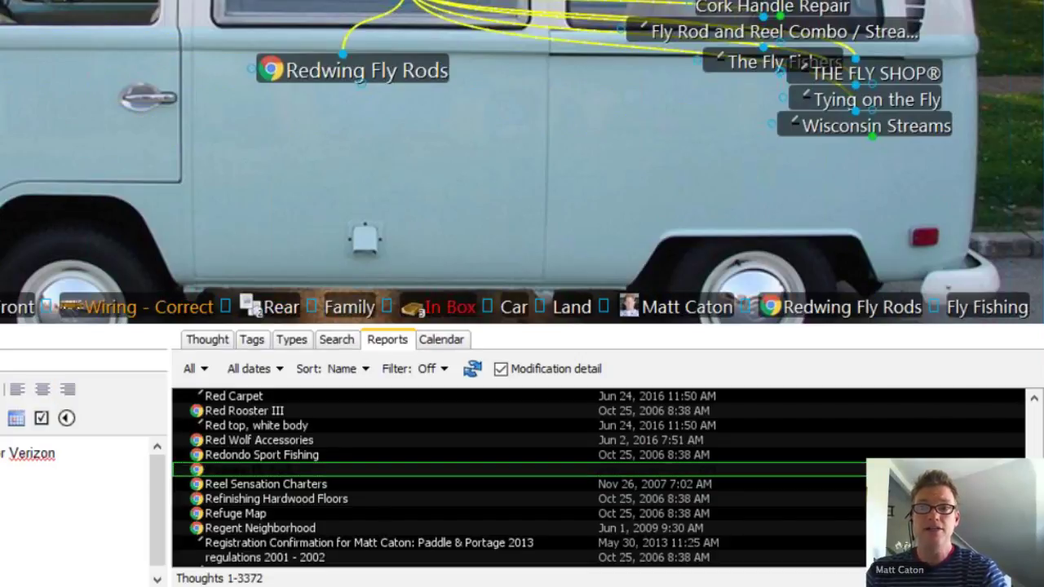
{"action": "key", "text": "Up"}
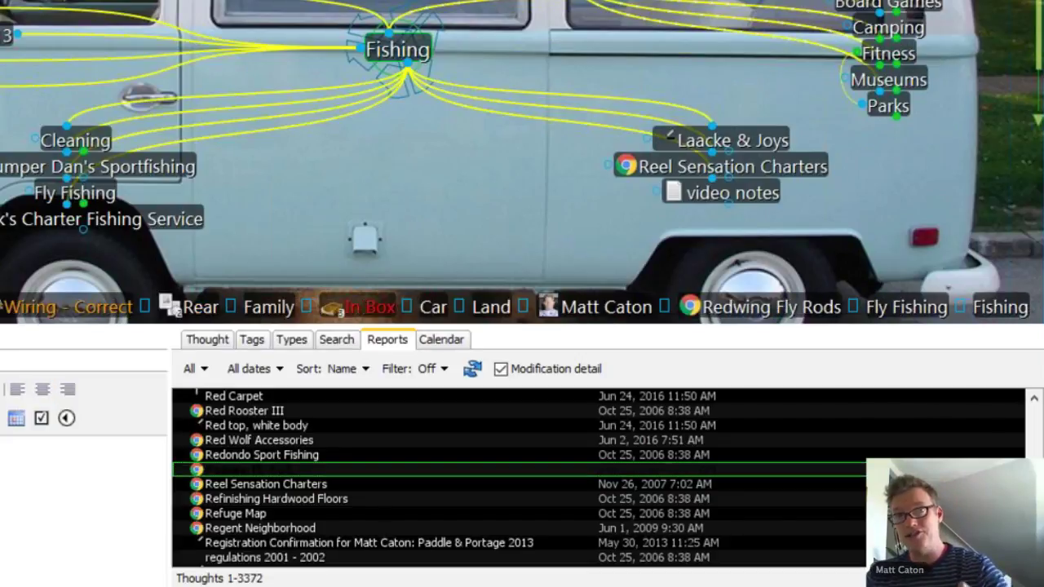
{"action": "key", "text": "Up"}
{"action": "key", "text": "Up"}
{"action": "key", "text": "Up"}
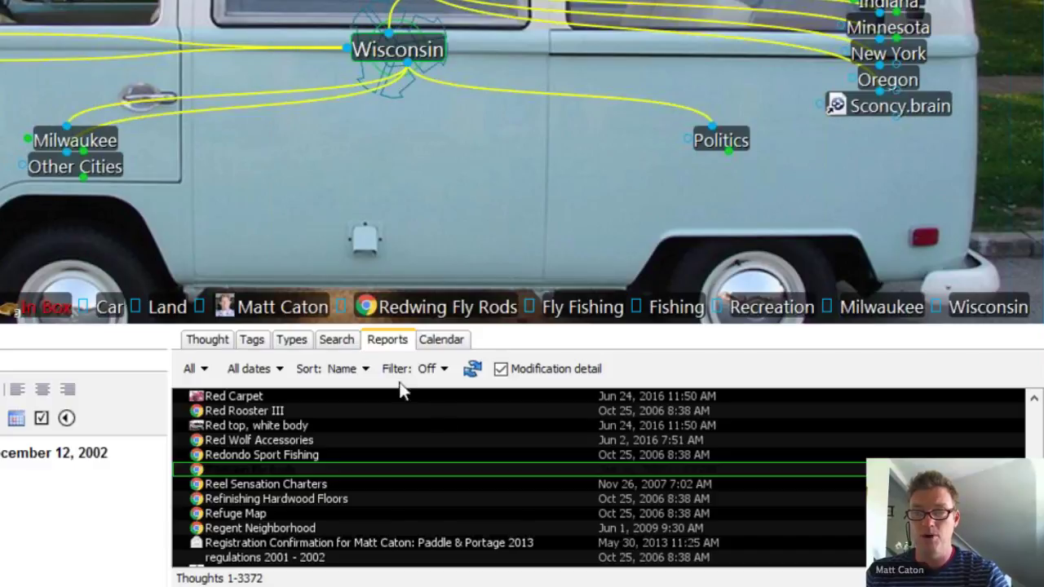
{"action": "left_click", "coordinate": [204, 369]}
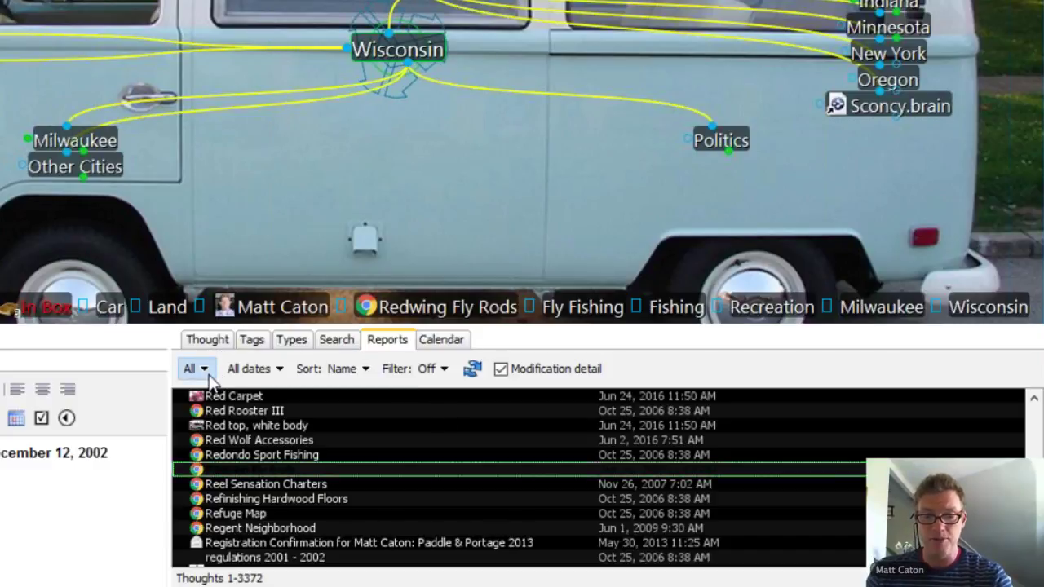
Step: Filter the report to Vee Dub thoughts, then switch the filter to URL attachments only
{"action": "mouse_move", "coordinate": [220, 425]}
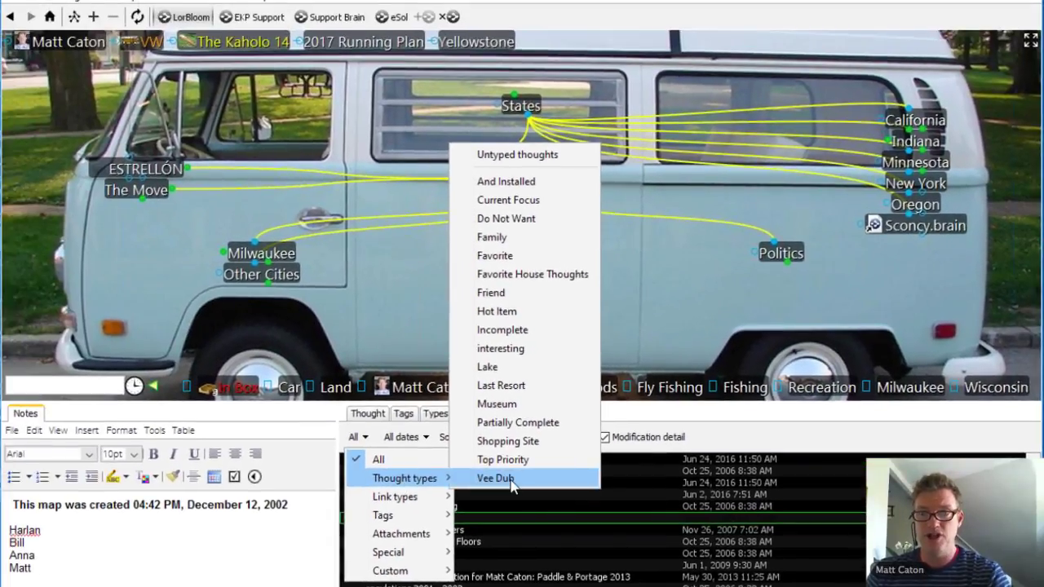
{"action": "left_click", "coordinate": [511, 481]}
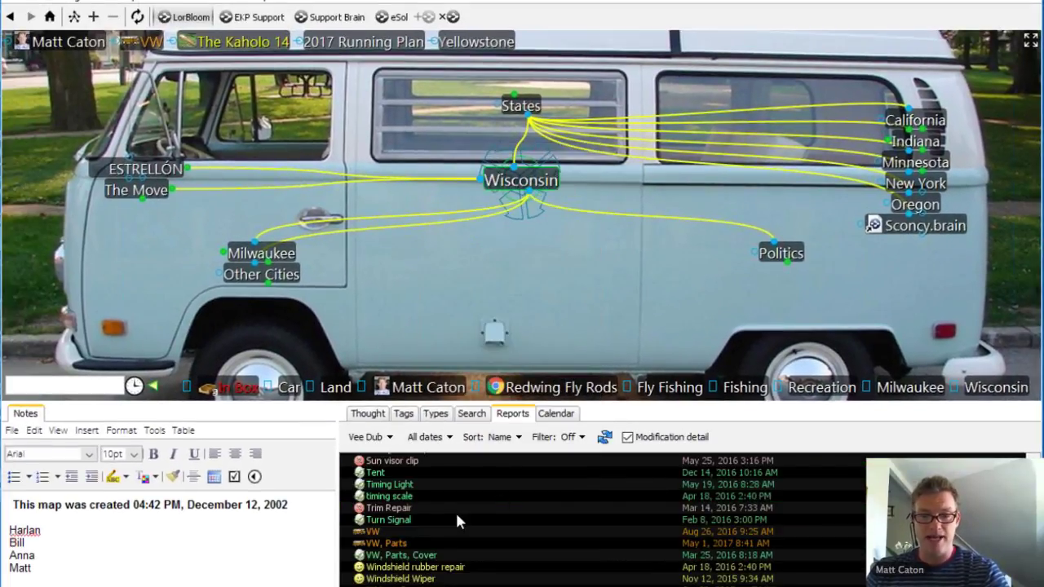
{"action": "left_click", "coordinate": [378, 439]}
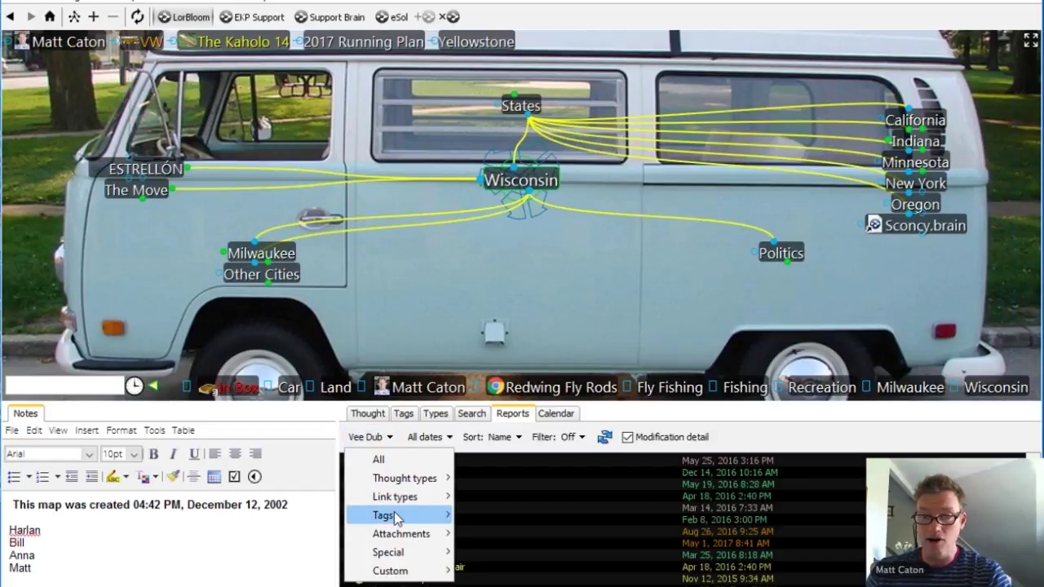
{"action": "mouse_move", "coordinate": [399, 538]}
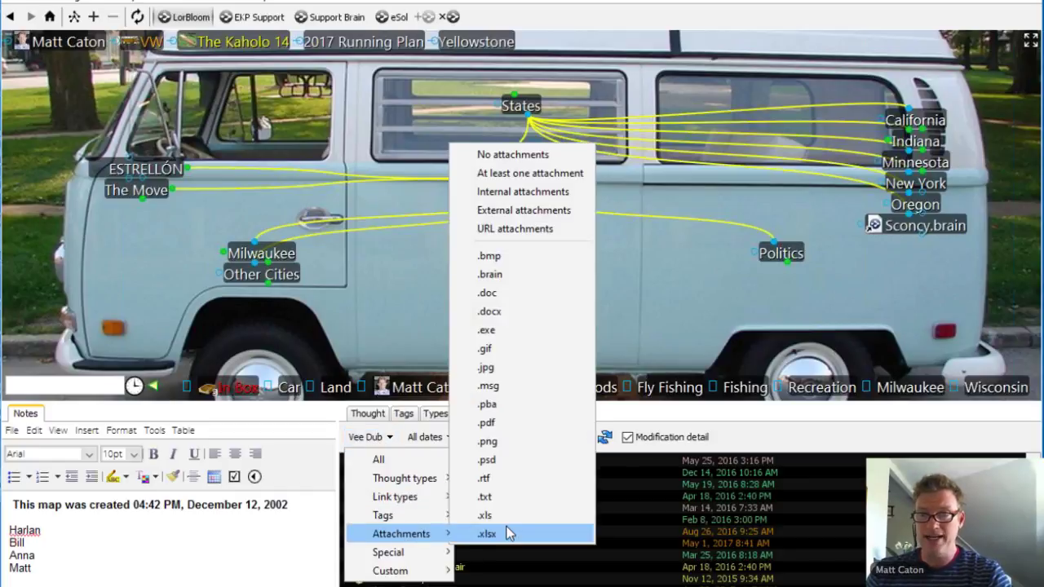
{"action": "left_click", "coordinate": [514, 229]}
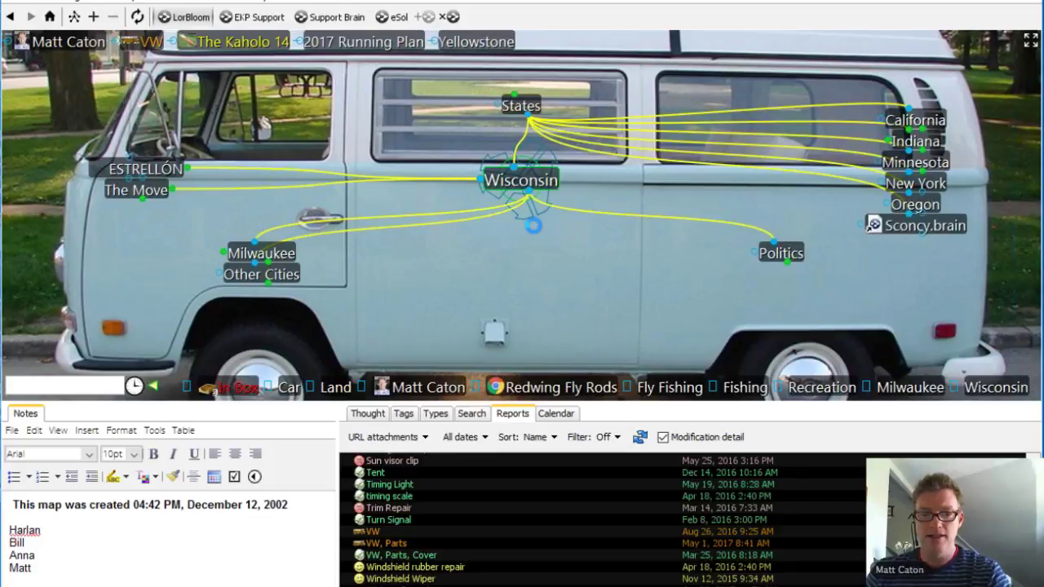
{"action": "scroll", "coordinate": [519, 472], "scroll_direction": "down", "scroll_amount": 10}
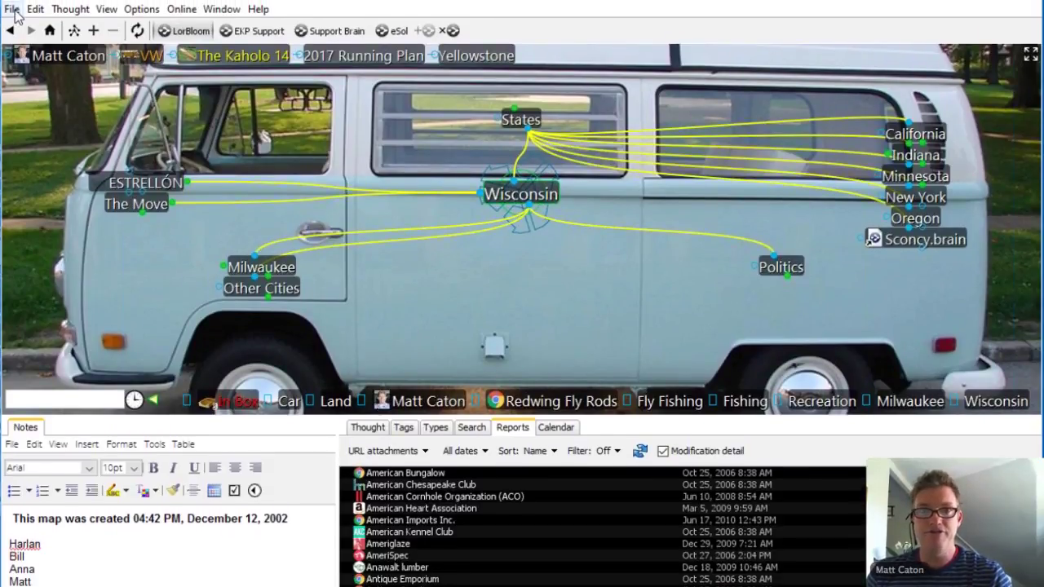
Step: Make a new Business-template brain in C:\My Brains, named with the owner's full name
{"action": "left_click", "coordinate": [13, 10]}
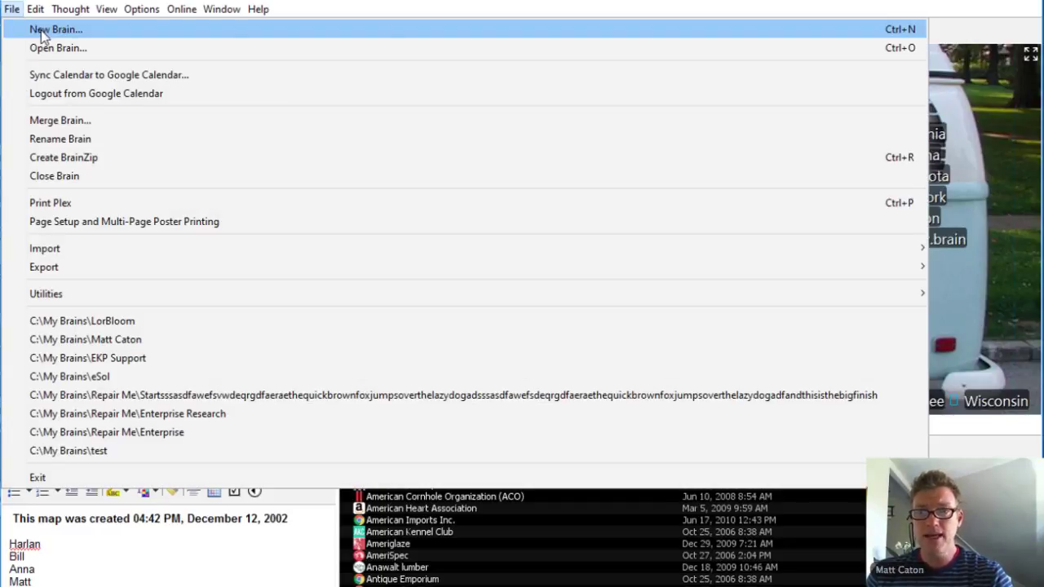
{"action": "key", "text": "Escape"}
{"action": "left_click", "coordinate": [381, 295]}
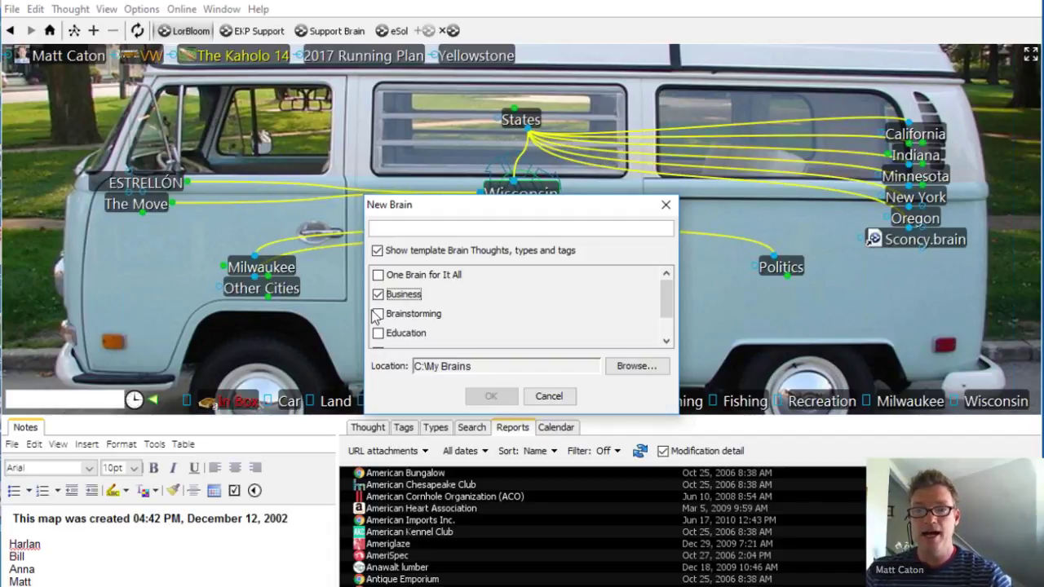
{"action": "left_click", "coordinate": [406, 228]}
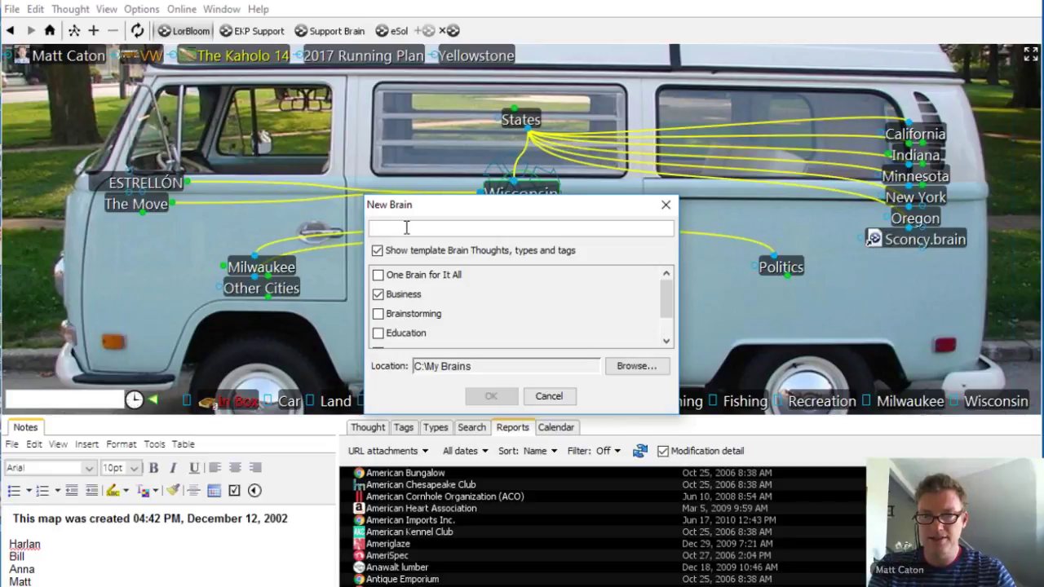
{"action": "type", "text": "Wis"}
{"action": "key", "text": "BackSpace"}
{"action": "key", "text": "BackSpace"}
{"action": "key", "text": "BackSpace"}
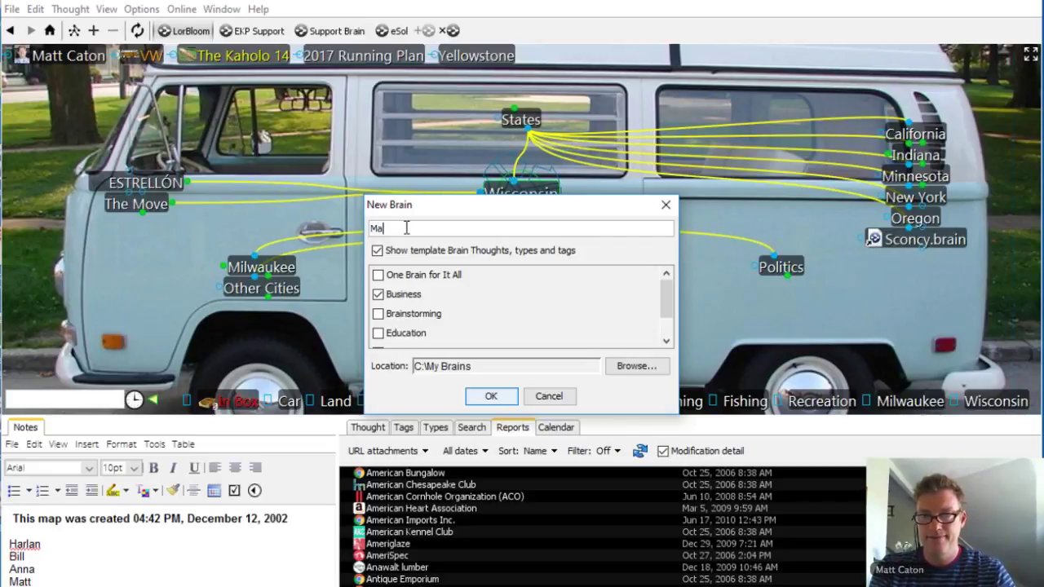
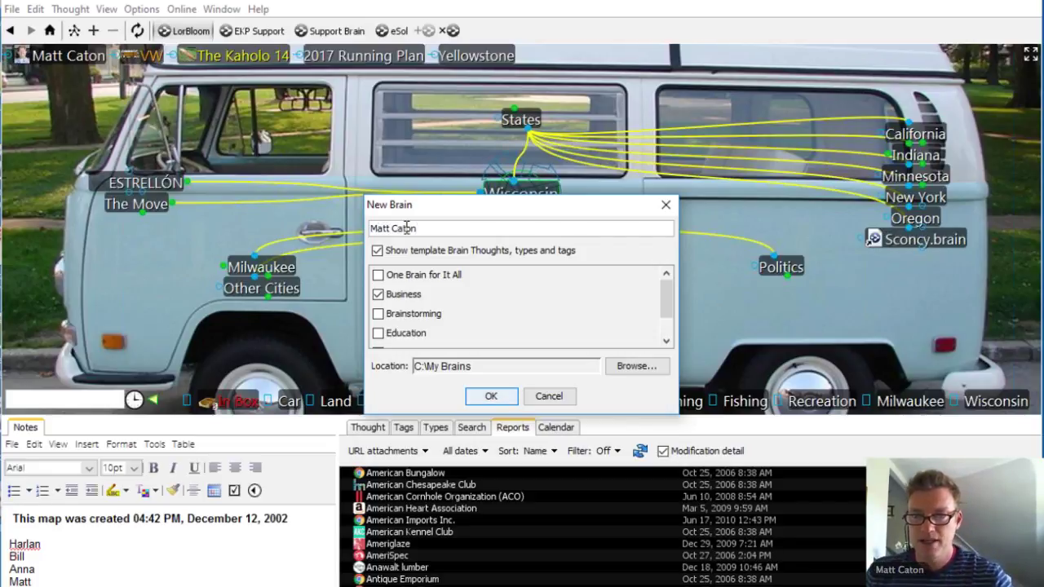
{"action": "left_click", "coordinate": [500, 398]}
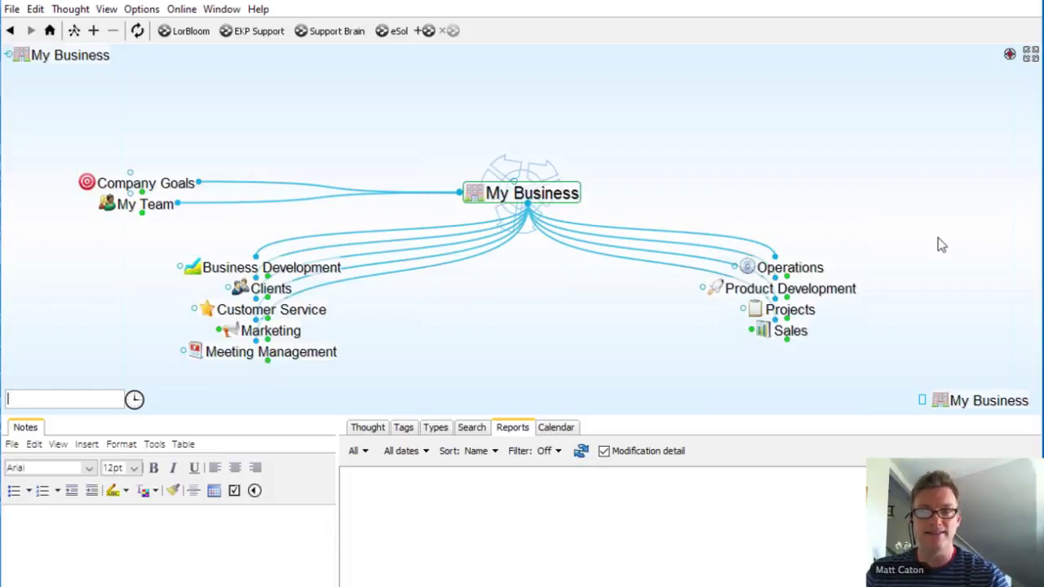
Step: Visit the Clients thought, then return to My Business
{"action": "left_click", "coordinate": [277, 291]}
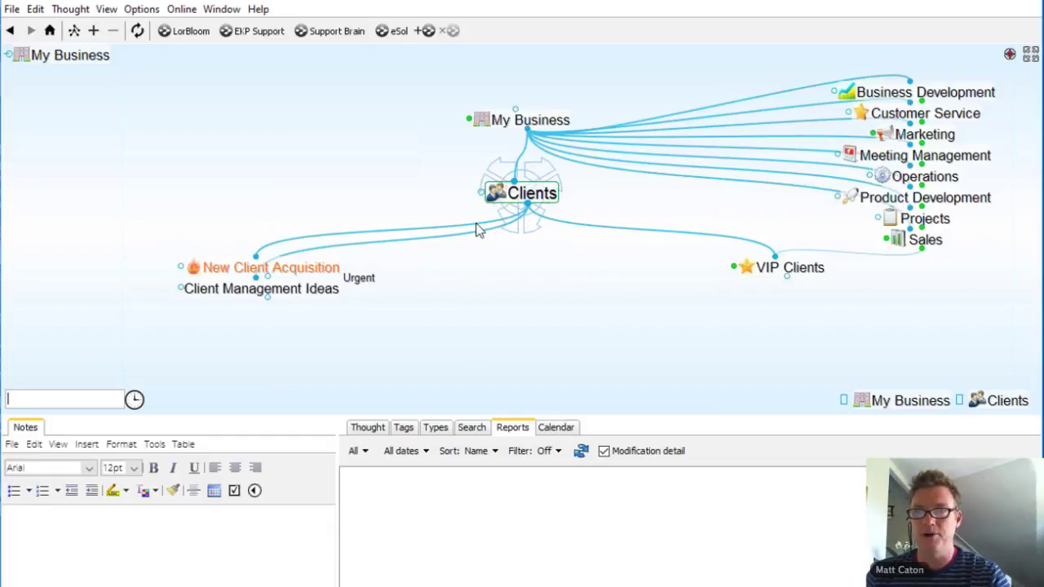
{"action": "left_click", "coordinate": [530, 120]}
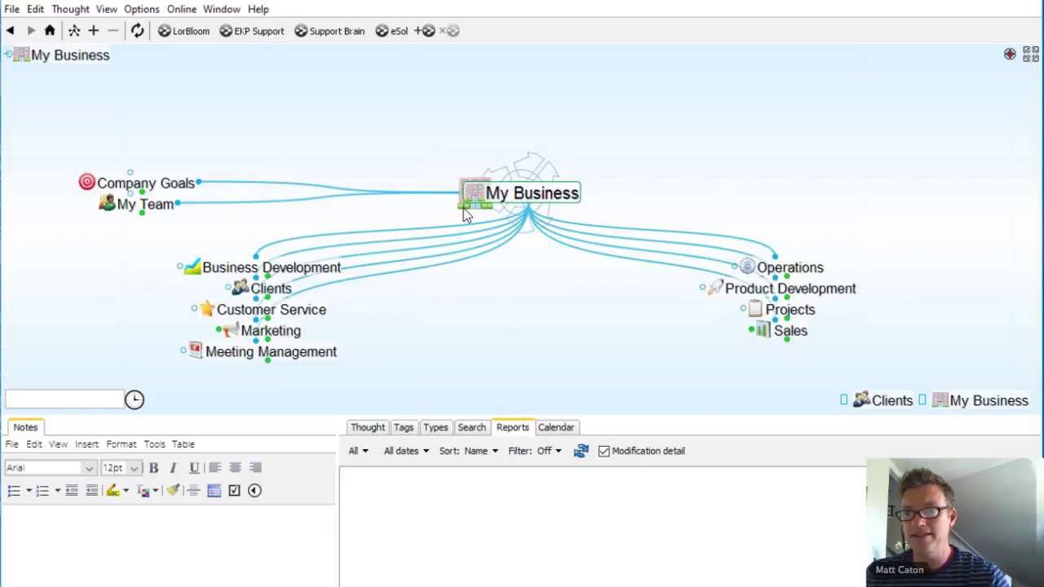
Step: Create a 'Matt's Furniture' jump thought from My Business and centre the map on it
{"action": "left_click_drag", "start_coordinate": [459, 194], "coordinate": [202, 235]}
{"action": "type", "text": "Matt's Fu"}
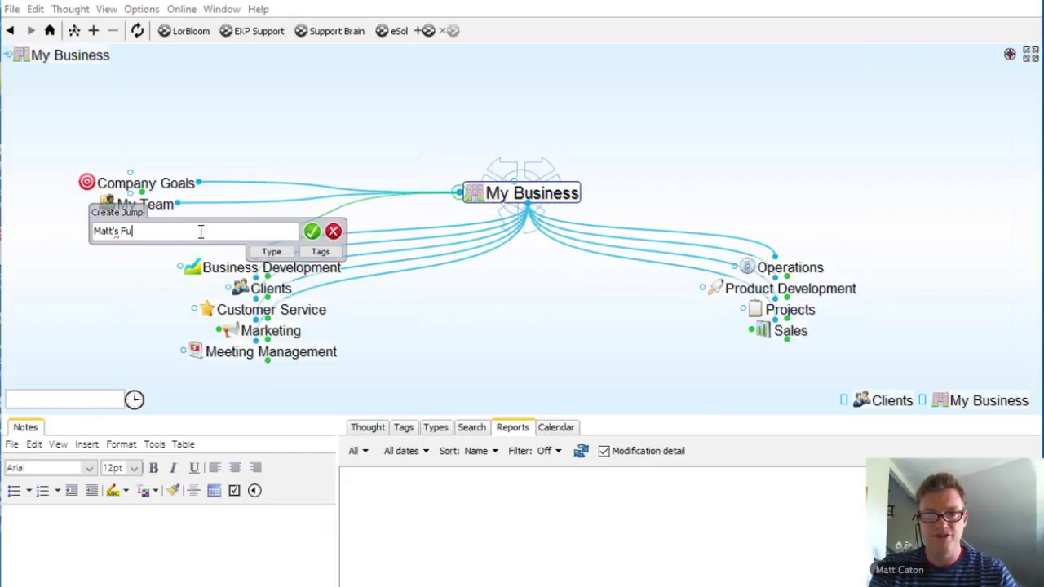
{"action": "type", "text": "rniture"}
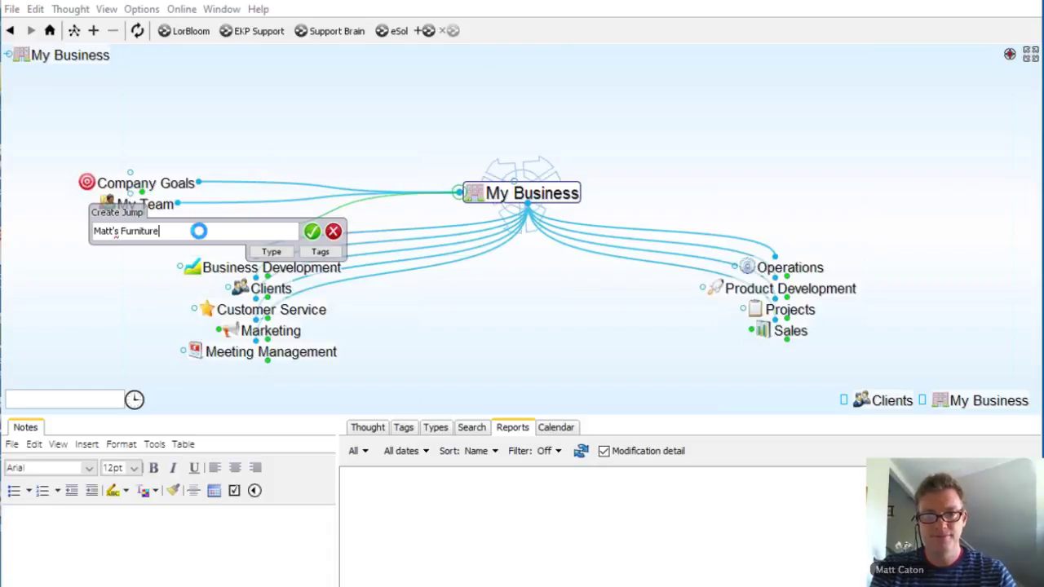
{"action": "key", "text": "Return"}
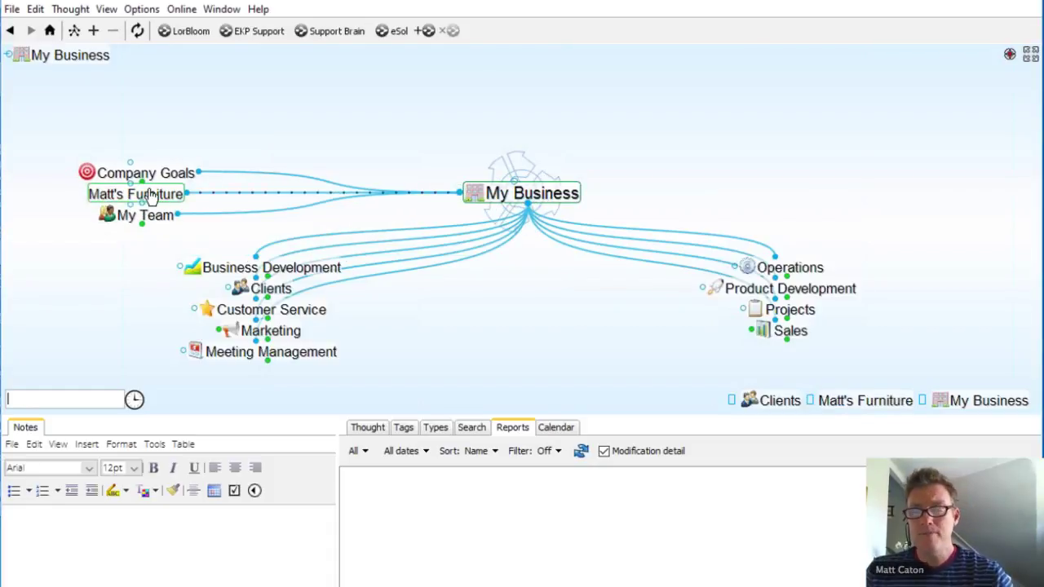
{"action": "left_click", "coordinate": [150, 195]}
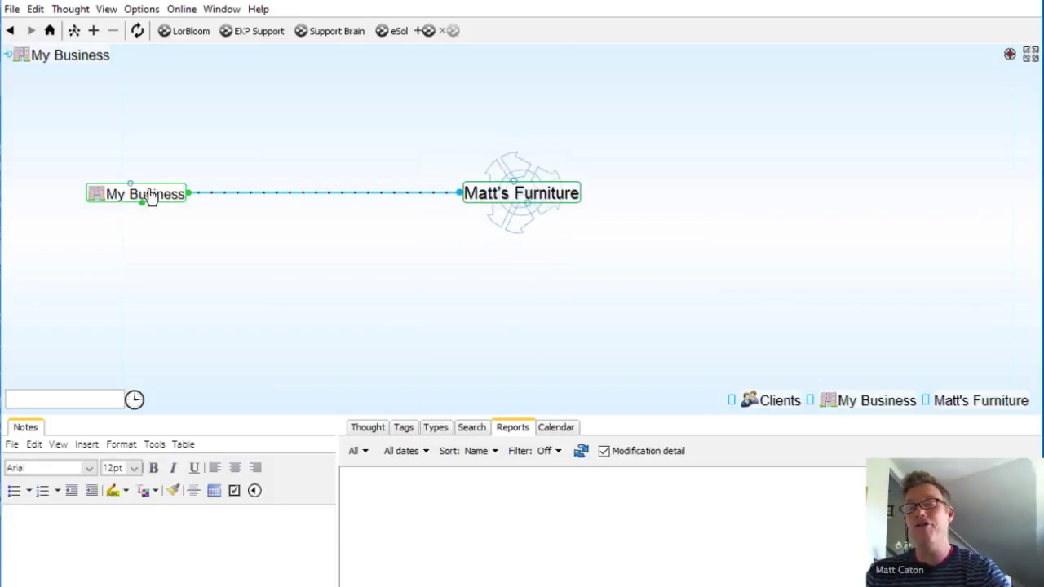
{"action": "left_click", "coordinate": [32, 399]}
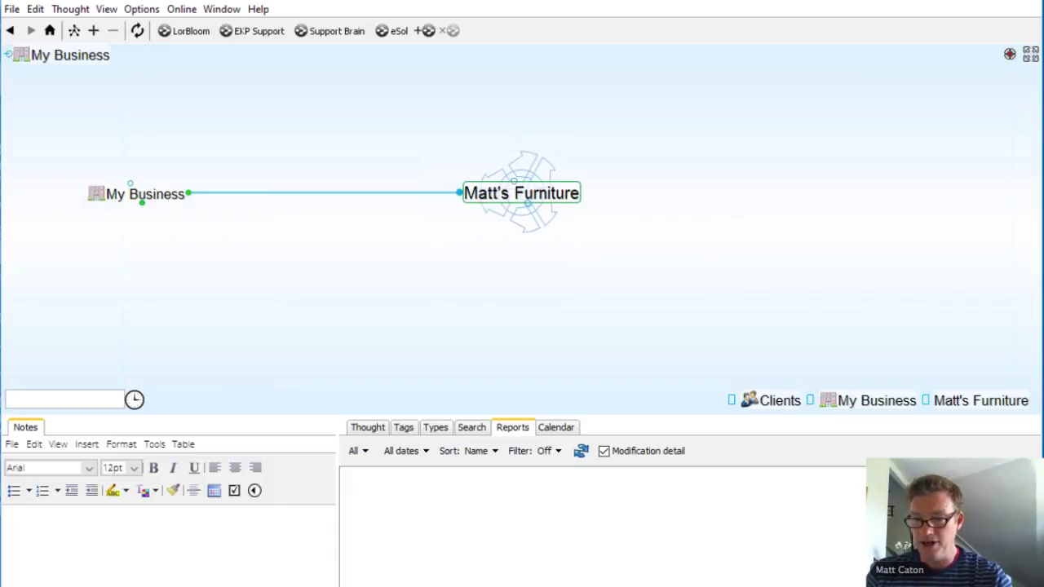
{"action": "mouse_move", "coordinate": [493, 585]}
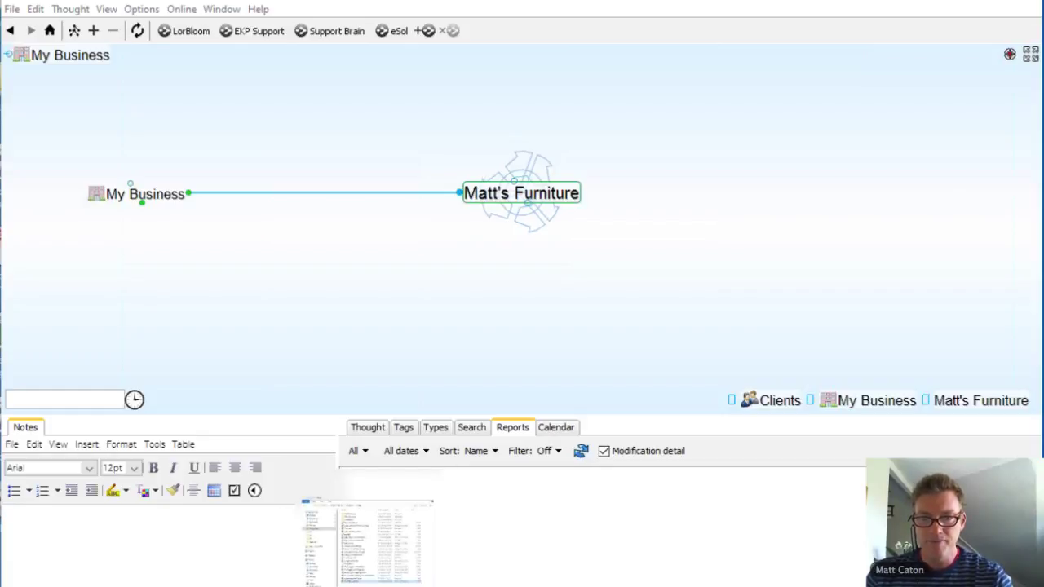
Step: Open Lorbloom Furniture.mm from the C:\ESolutions\Maps folder in FreeMind
{"action": "left_click", "coordinate": [367, 543]}
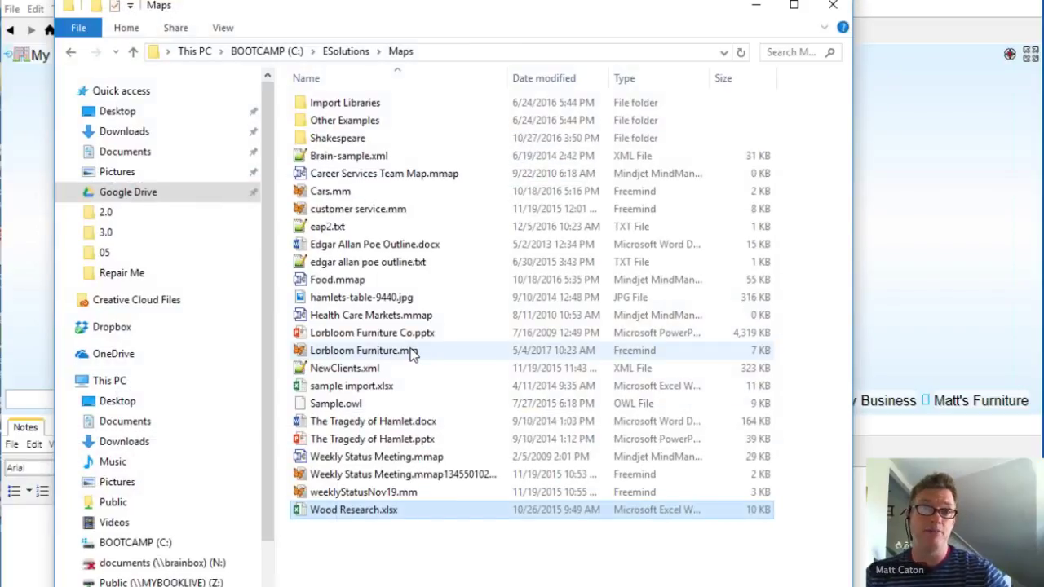
{"action": "double_click", "coordinate": [412, 353]}
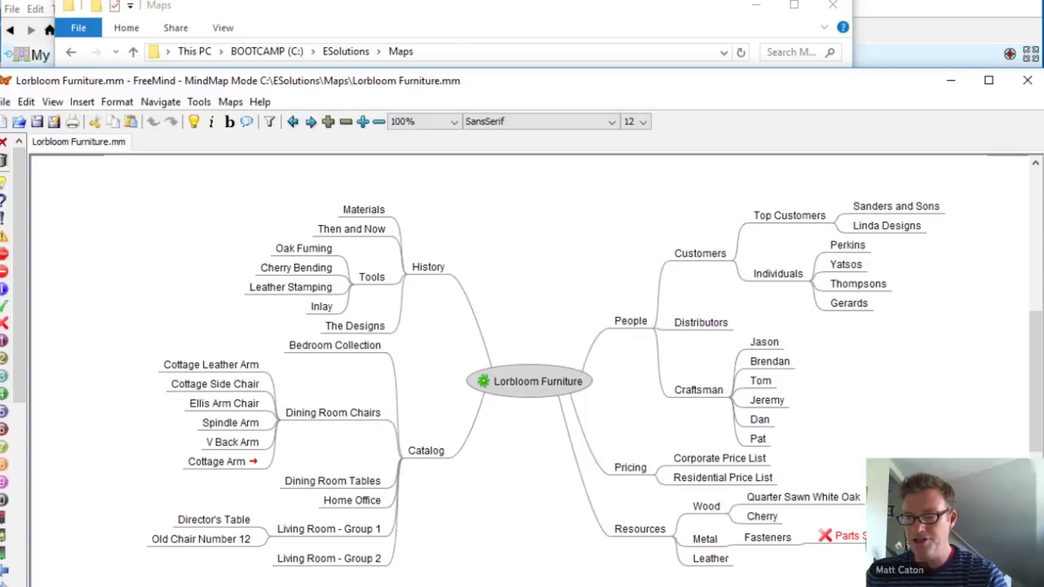
Step: Add an arrow link between Dining Room Tables and the Parts Shortage! node
{"action": "left_click", "coordinate": [848, 536]}
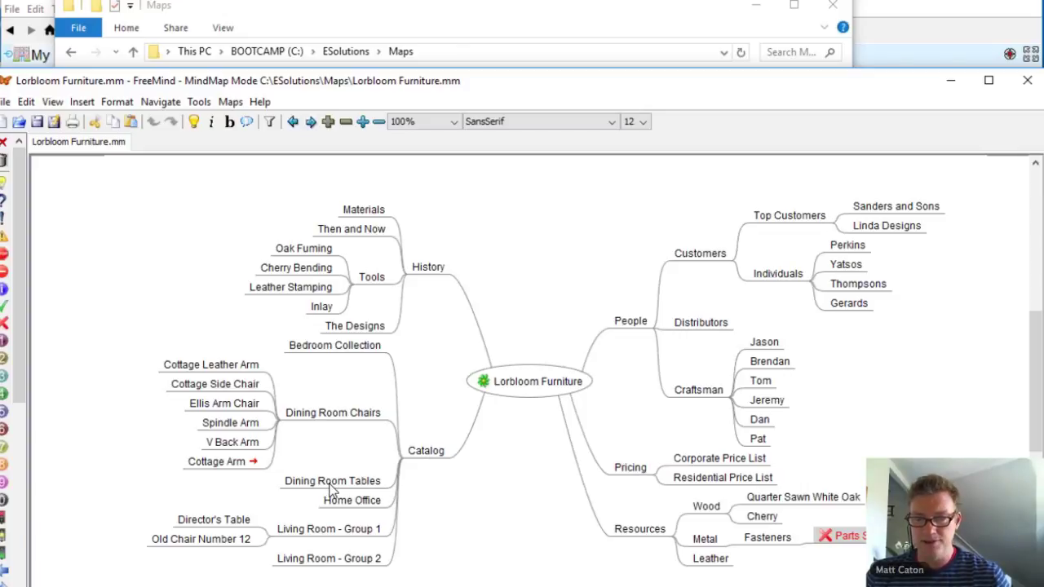
{"action": "left_click", "coordinate": [330, 484]}
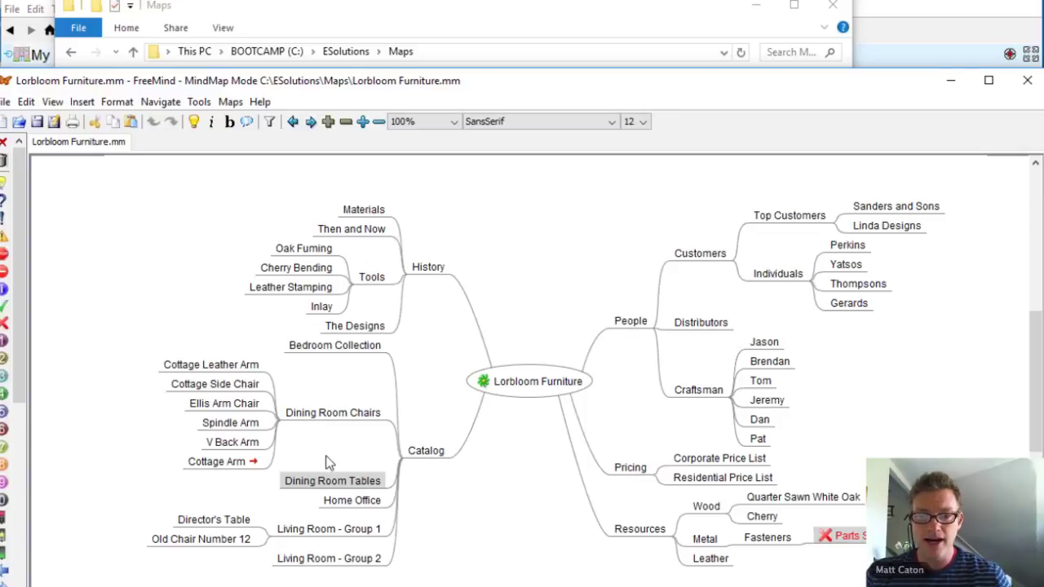
{"action": "right_click", "coordinate": [341, 477]}
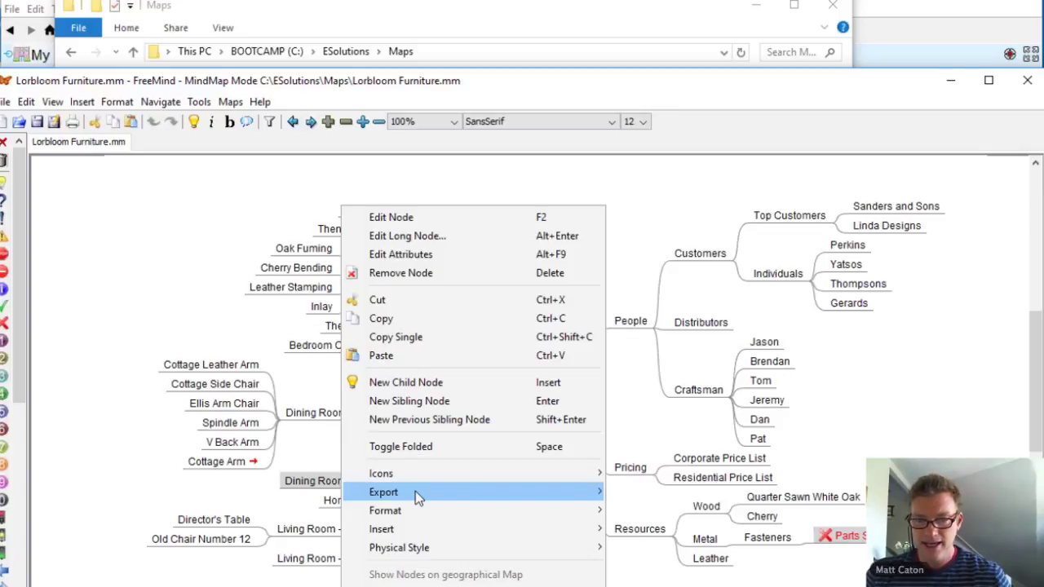
{"action": "mouse_move", "coordinate": [524, 537]}
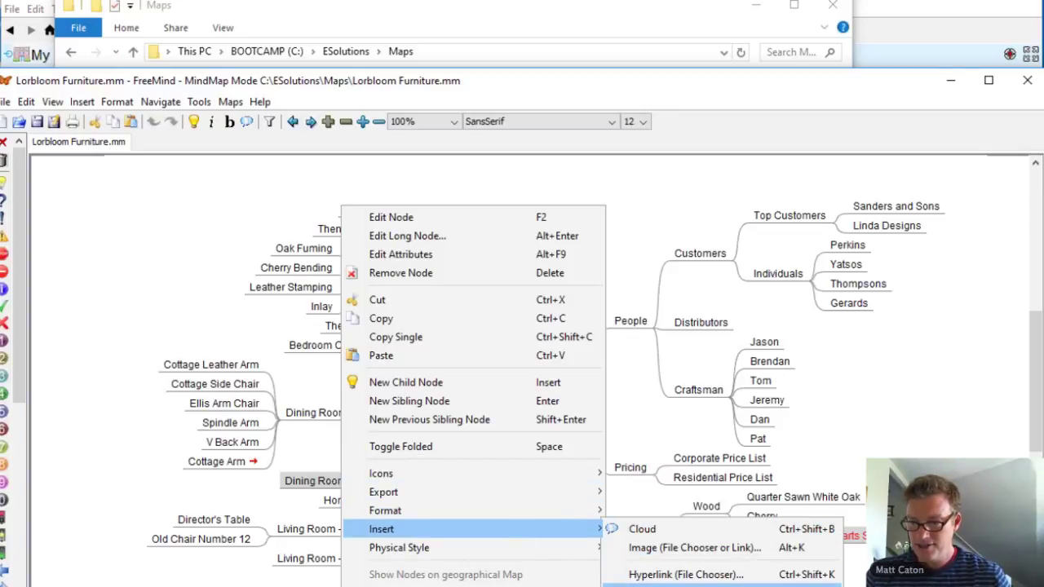
{"action": "key", "text": "ctrl+l"}
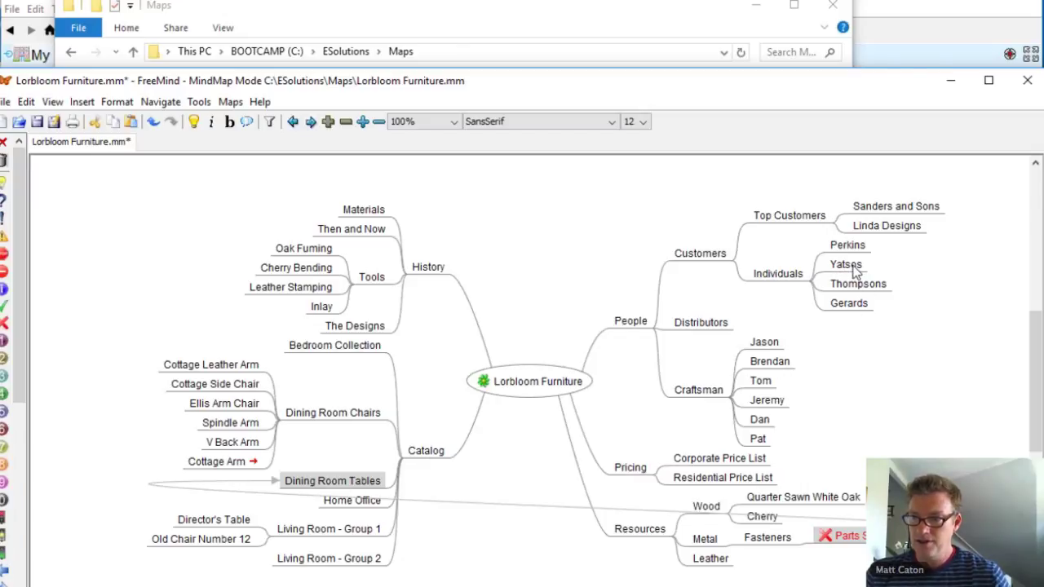
Step: Add an arrow link pointing to a customer node
{"action": "left_click", "coordinate": [854, 272], "text": "ctrl"}
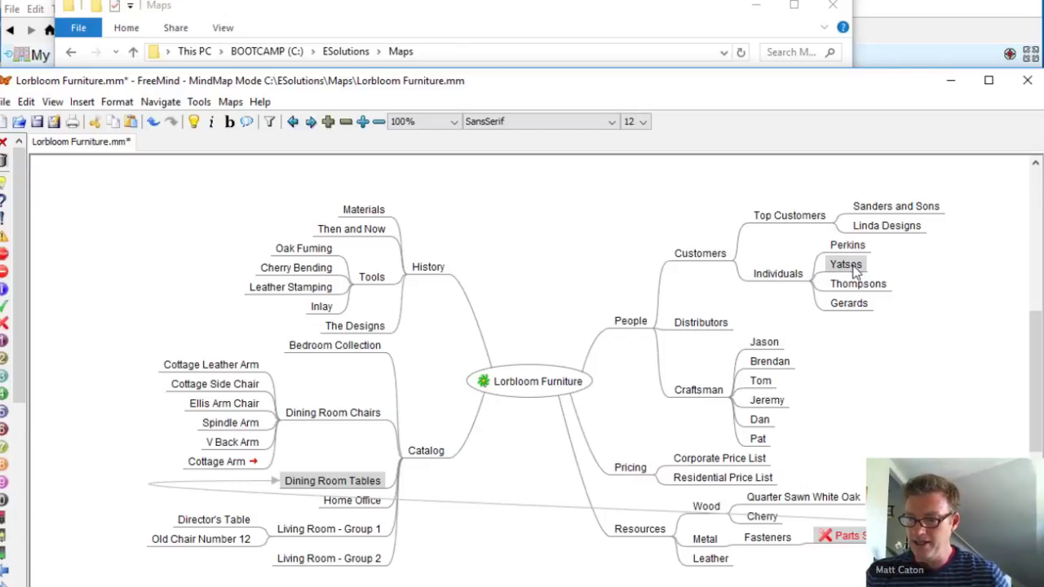
{"action": "right_click", "coordinate": [855, 273]}
{"action": "mouse_move", "coordinate": [829, 529]}
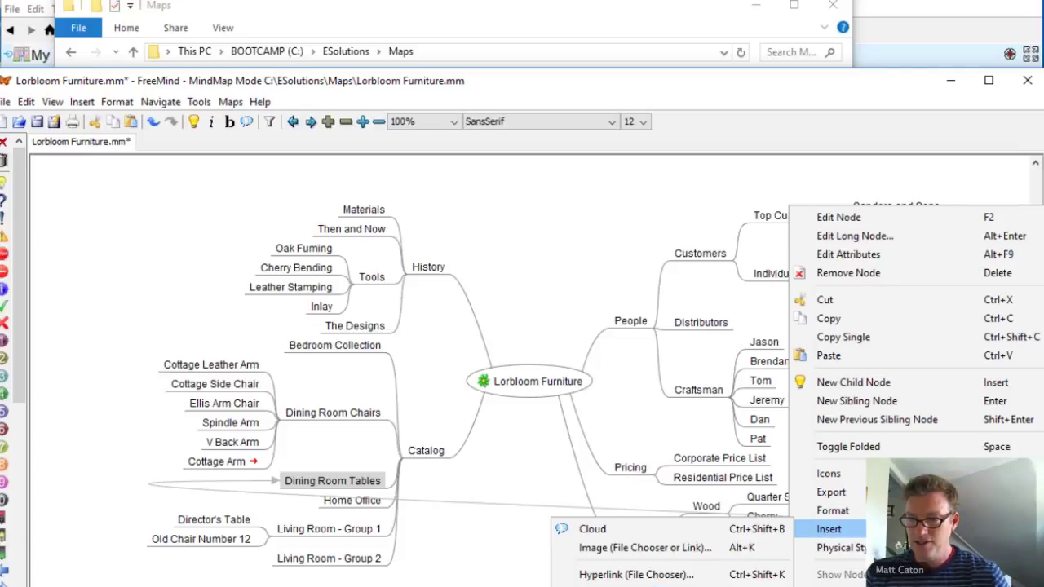
{"action": "key", "text": "ctrl+l"}
{"action": "left_click_drag", "start_coordinate": [556, 237], "coordinate": [468, 235]}
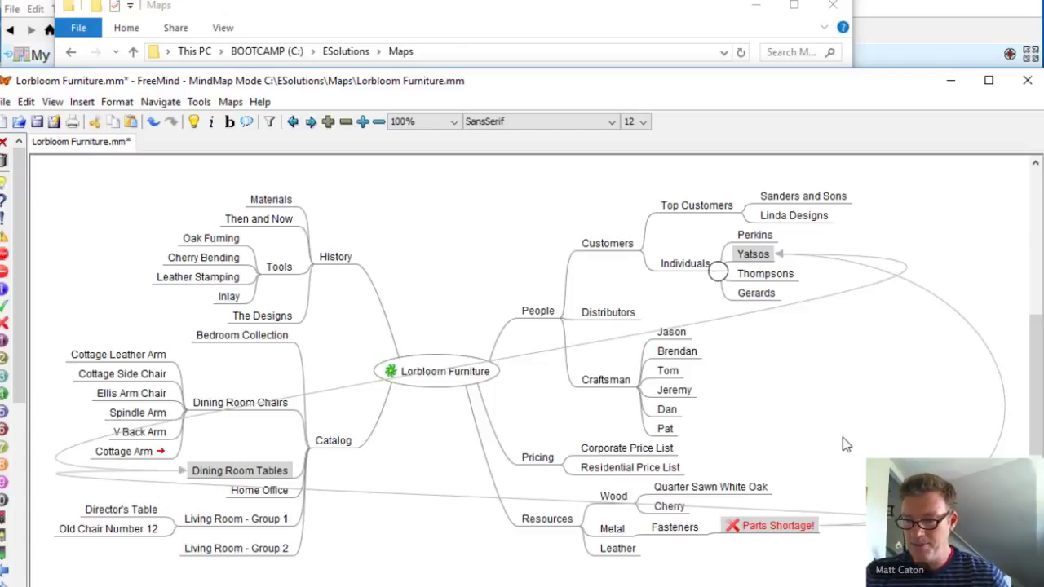
Step: Add an arrow link to the craftsman node and jump to its other end
{"action": "right_click", "coordinate": [668, 432]}
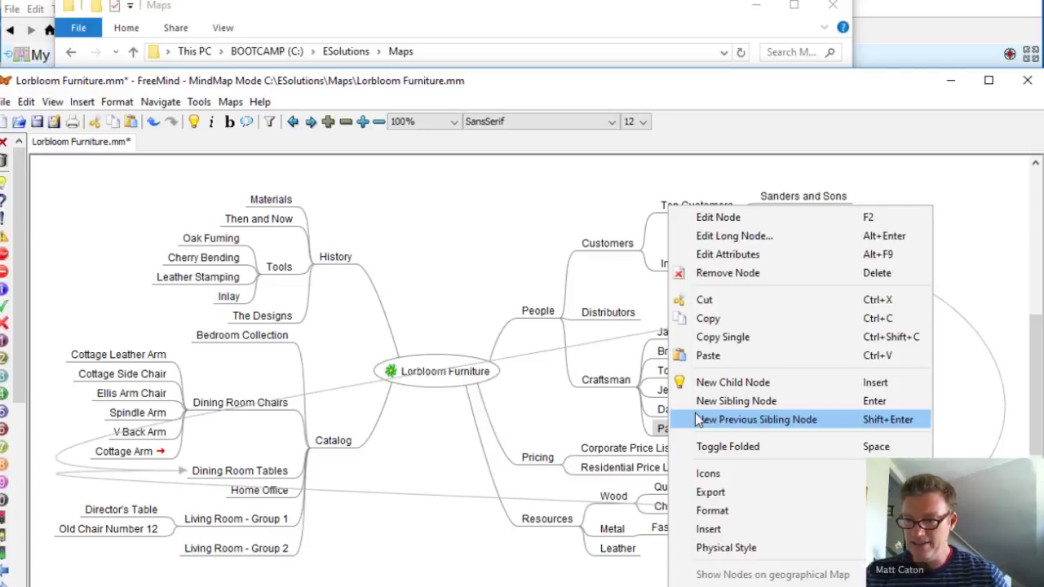
{"action": "mouse_move", "coordinate": [750, 530]}
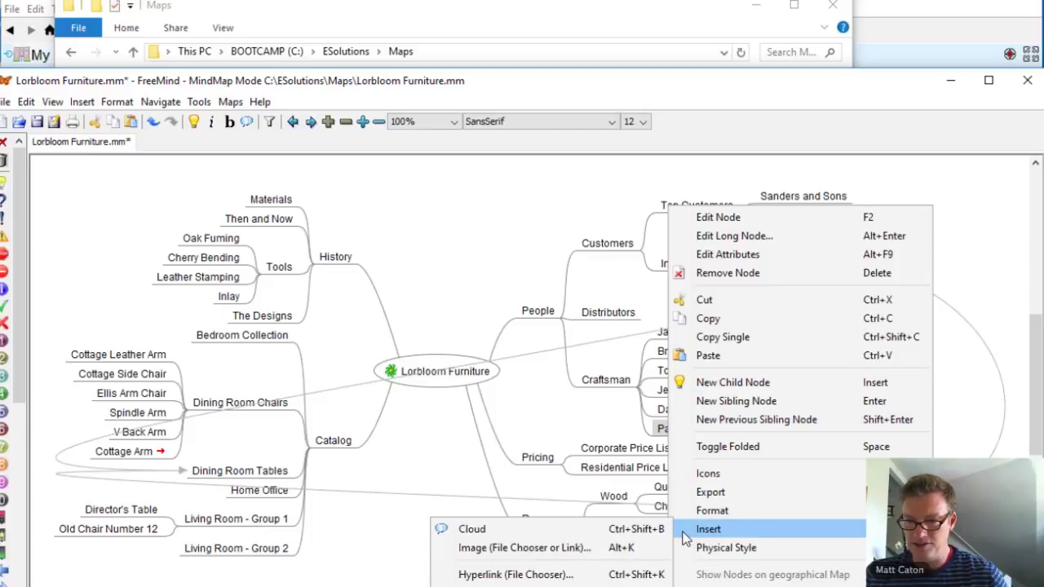
{"action": "left_click", "coordinate": [626, 571]}
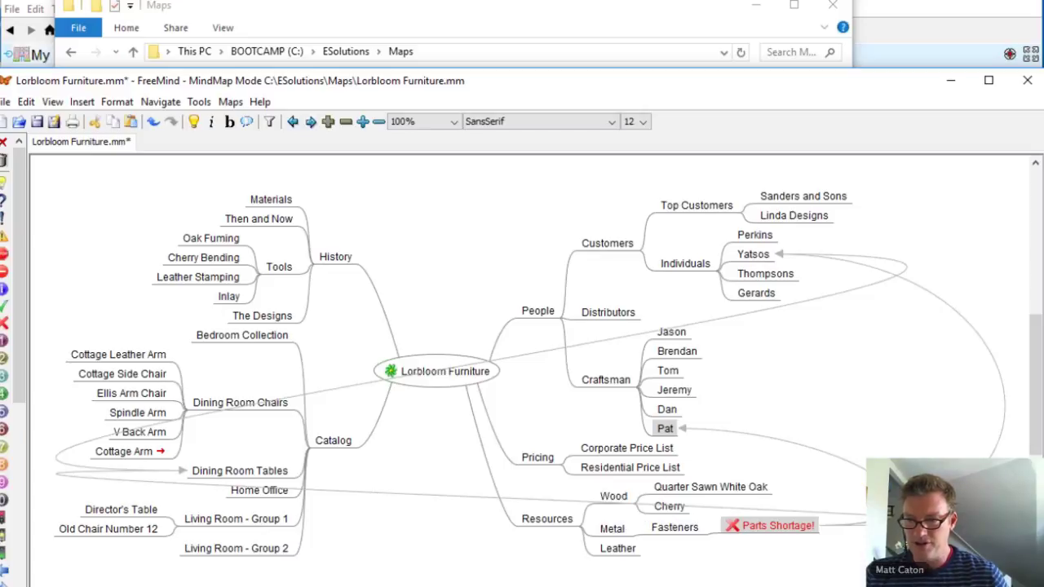
{"action": "right_click", "coordinate": [807, 454]}
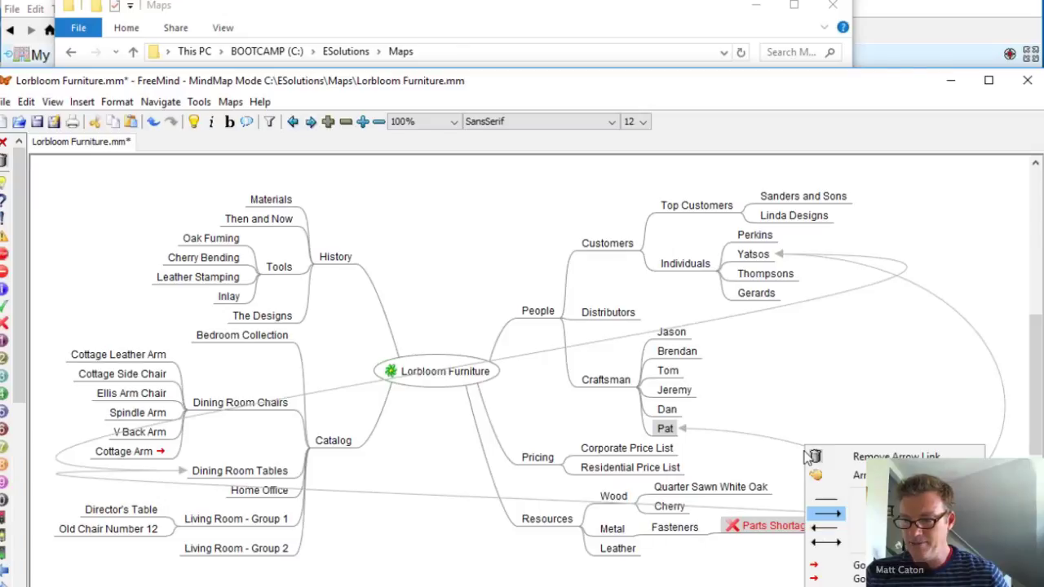
{"action": "left_click", "coordinate": [816, 566]}
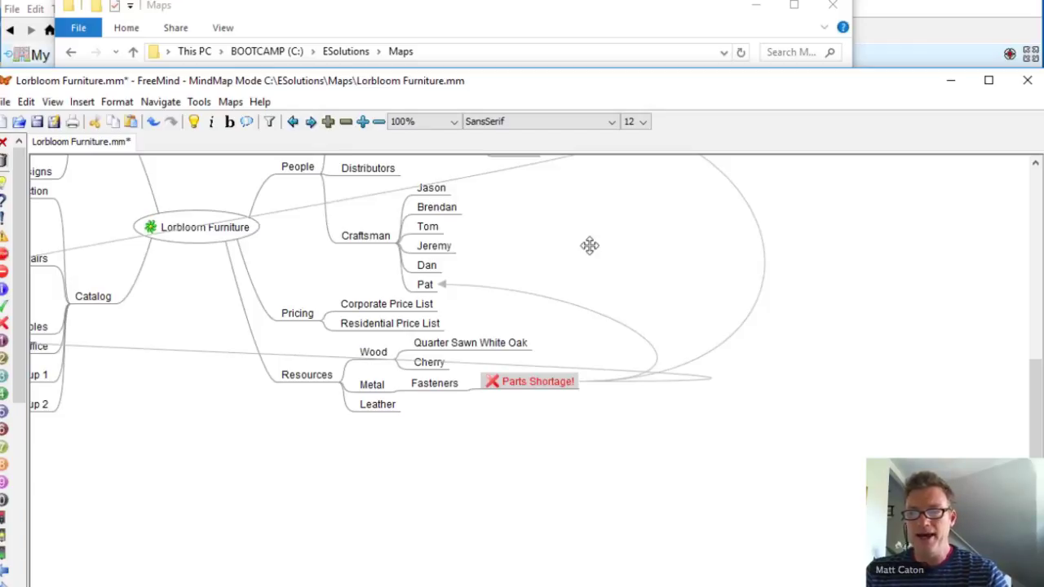
{"action": "left_click_drag", "start_coordinate": [605, 256], "coordinate": [779, 418]}
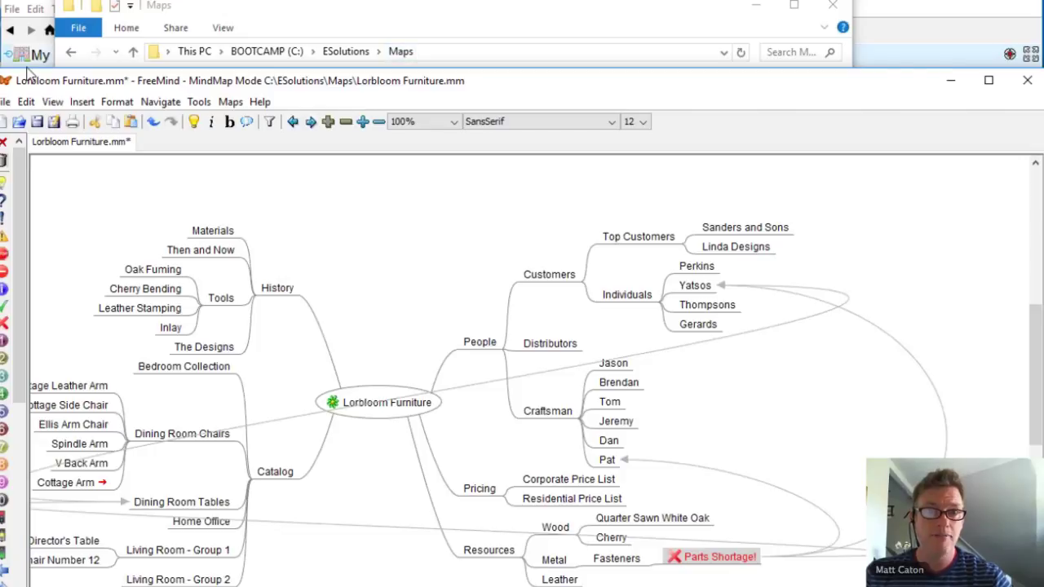
Step: Save the Lorbloom Furniture map and close FreeMind
{"action": "left_click", "coordinate": [37, 122]}
{"action": "left_click_drag", "start_coordinate": [888, 80], "coordinate": [694, 106]}
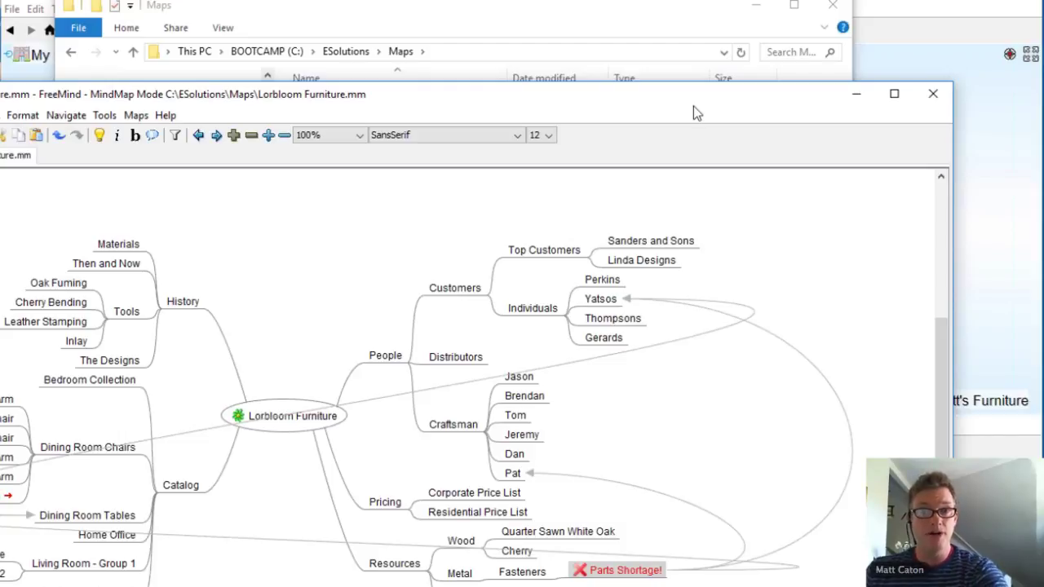
{"action": "left_click", "coordinate": [933, 93]}
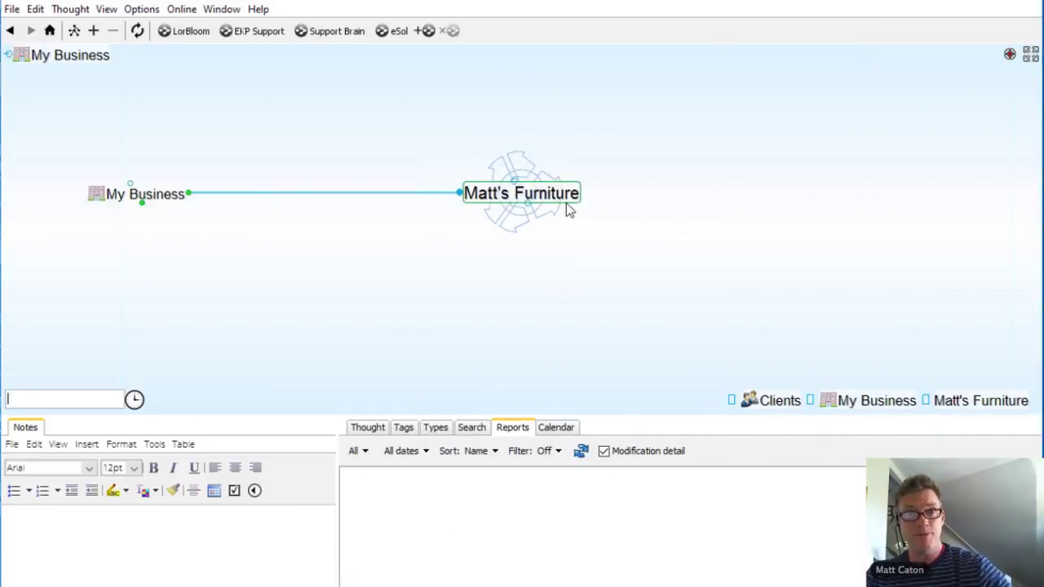
Step: Import C:\ESolutions\Maps\Lorbloom Furniture.mm as a FreeMind file into Matt's Furniture
{"action": "left_click", "coordinate": [11, 9]}
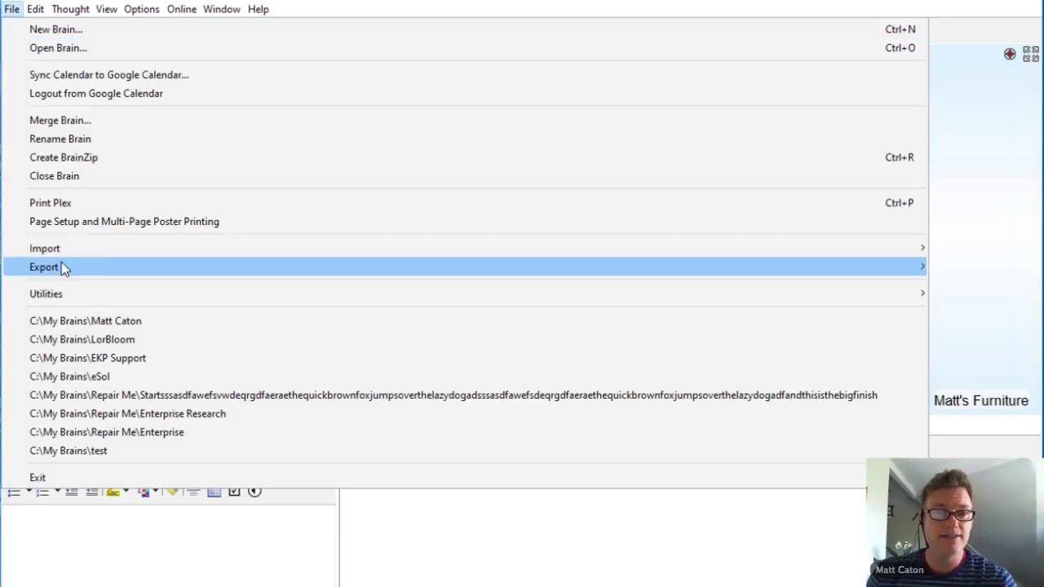
{"action": "mouse_move", "coordinate": [70, 255]}
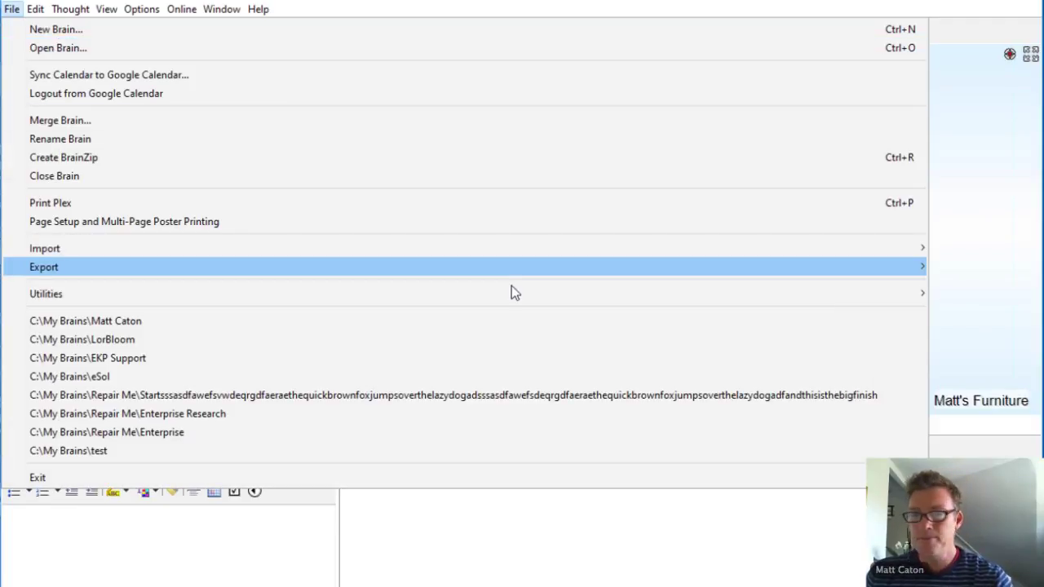
{"action": "mouse_move", "coordinate": [848, 255]}
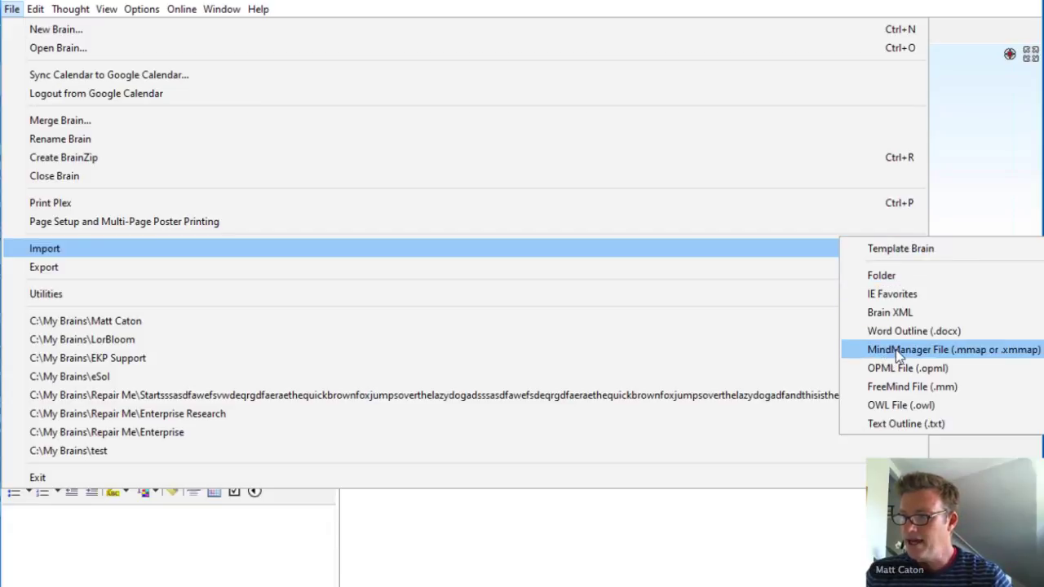
{"action": "key", "text": "Escape"}
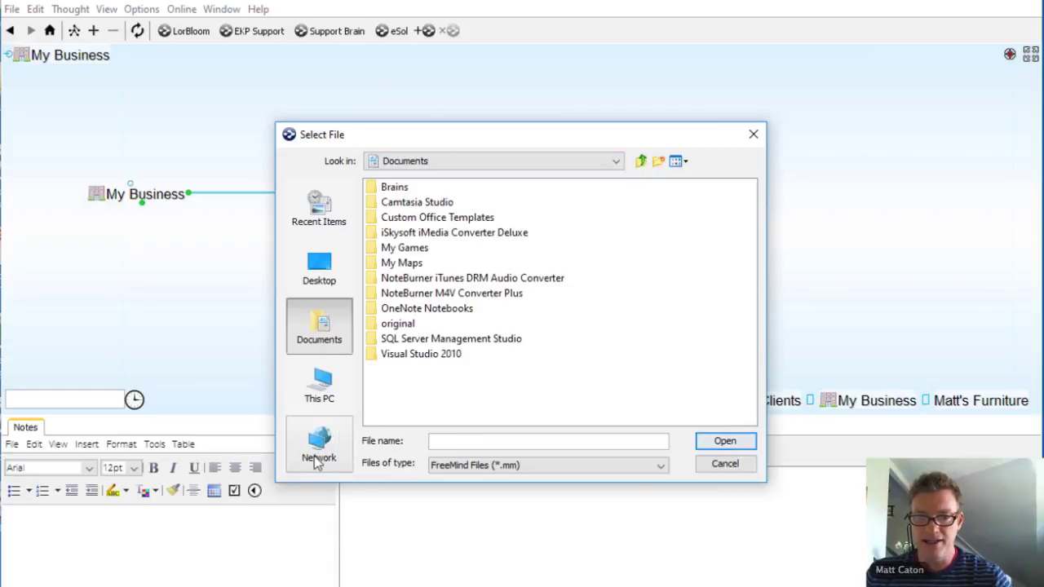
{"action": "left_click", "coordinate": [320, 385]}
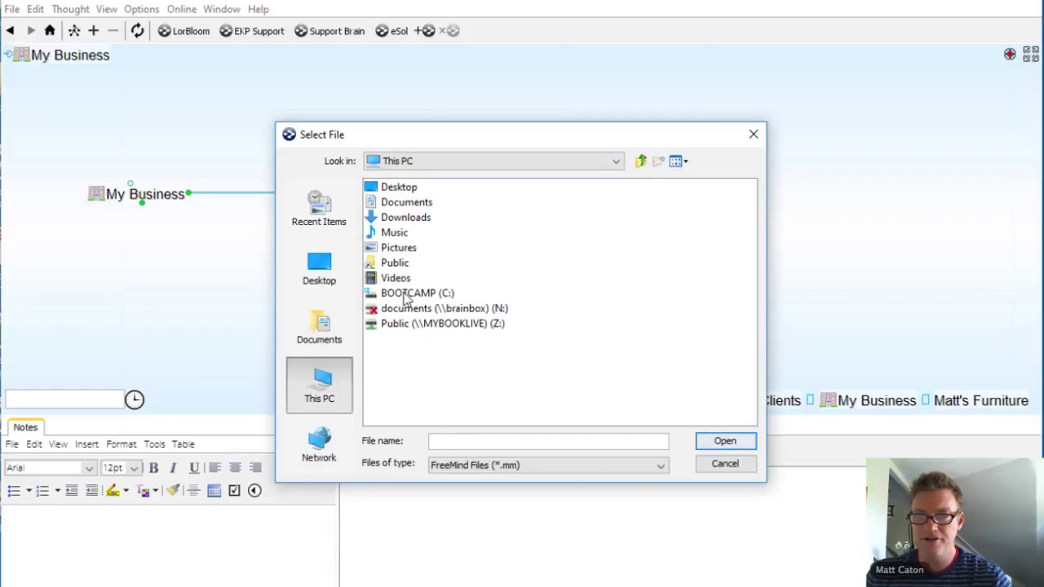
{"action": "double_click", "coordinate": [405, 295]}
{"action": "left_click", "coordinate": [420, 246]}
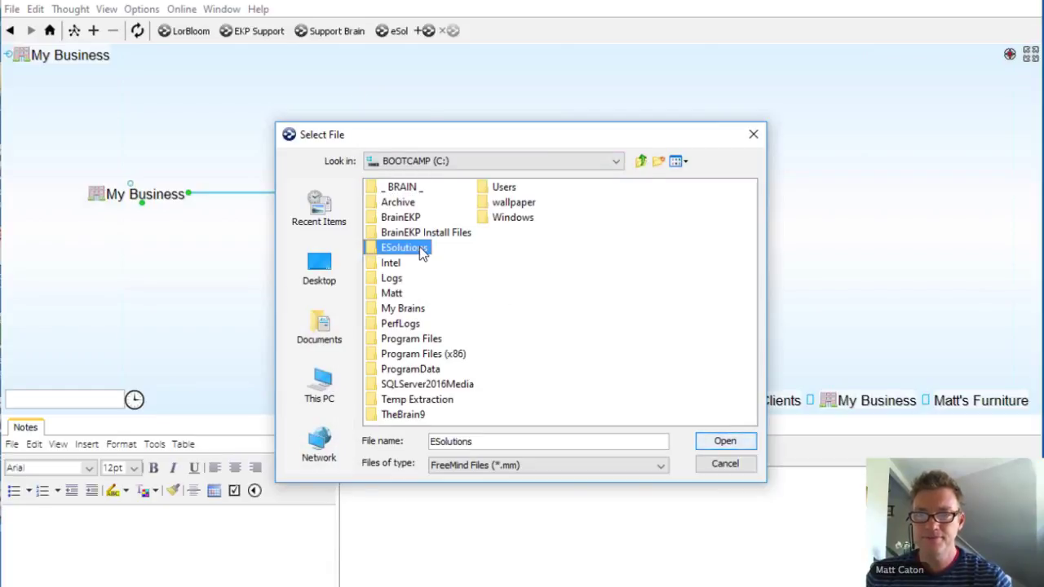
{"action": "double_click", "coordinate": [419, 246]}
{"action": "double_click", "coordinate": [395, 278]}
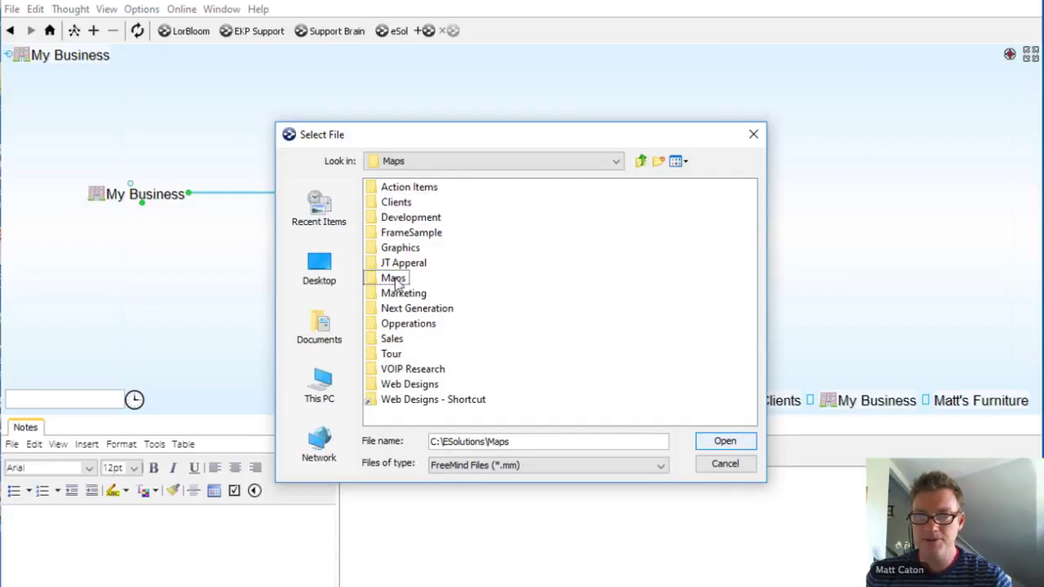
{"action": "left_click", "coordinate": [415, 263]}
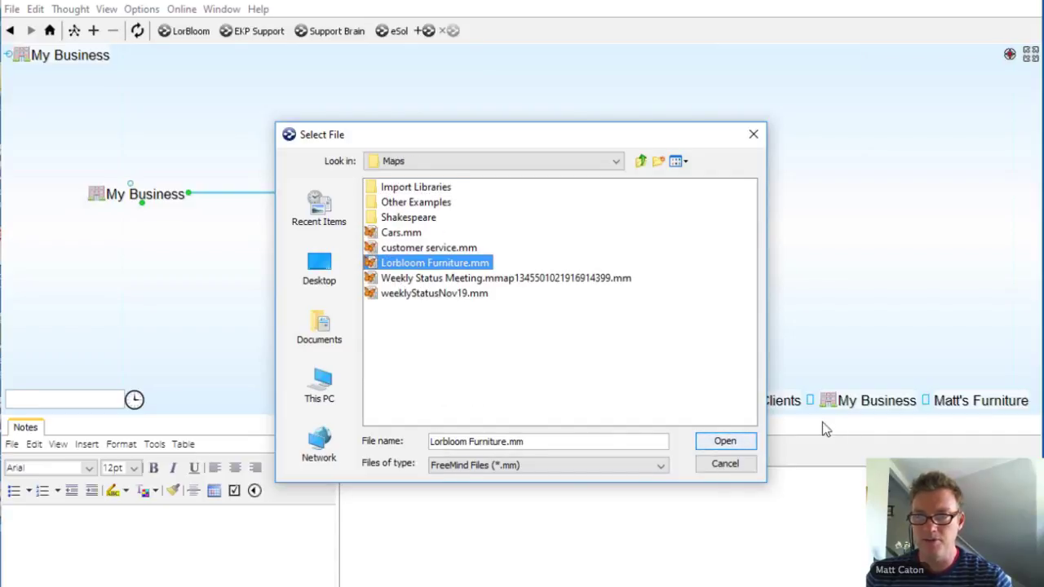
{"action": "left_click", "coordinate": [740, 442]}
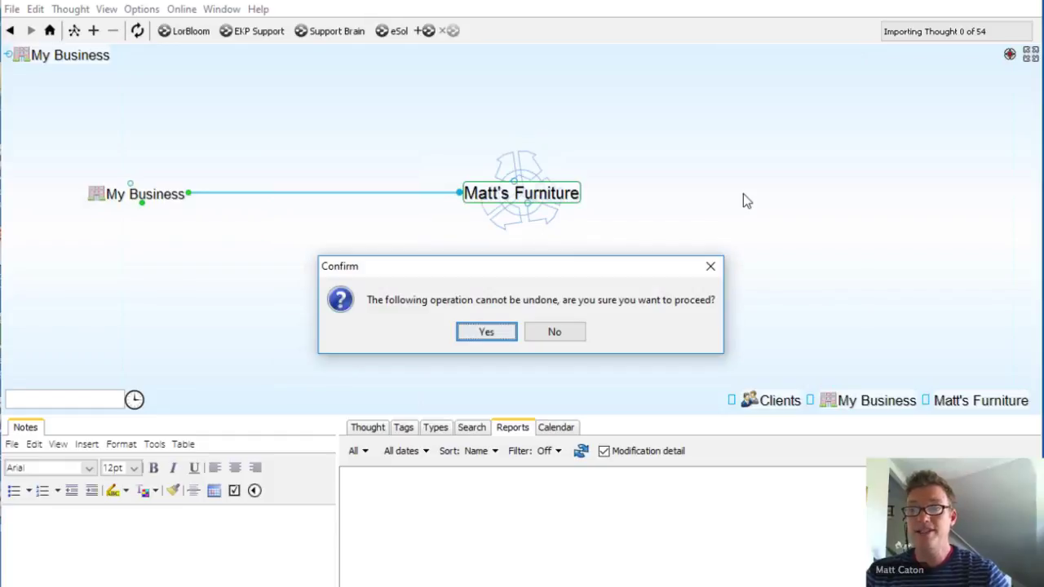
Step: Confirm the import, then browse People, Customers, Individuals, Yatsos, Dining Room Tables to Parts Shortage!
{"action": "left_click", "coordinate": [487, 333]}
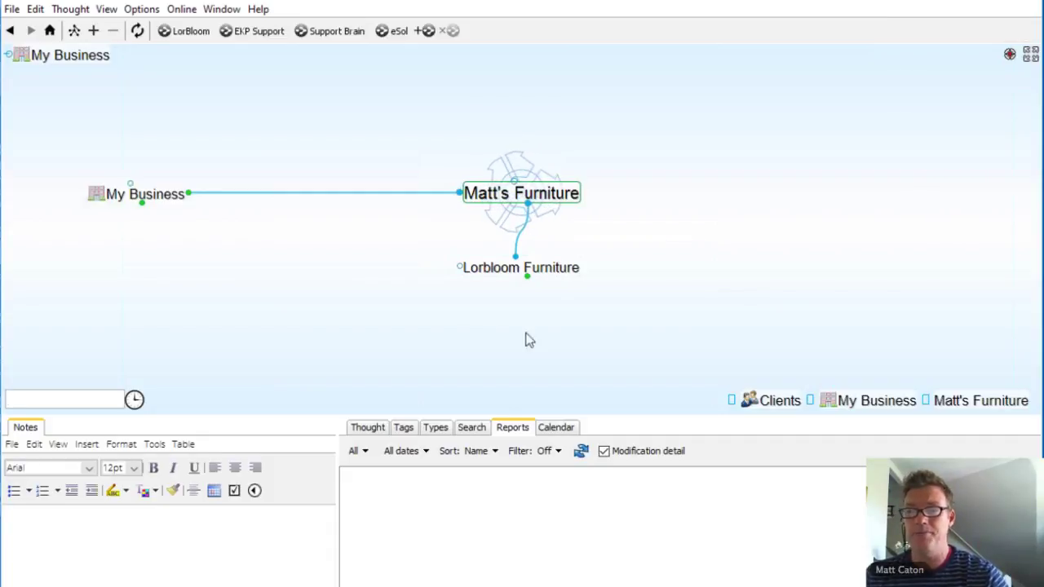
{"action": "left_click", "coordinate": [571, 275]}
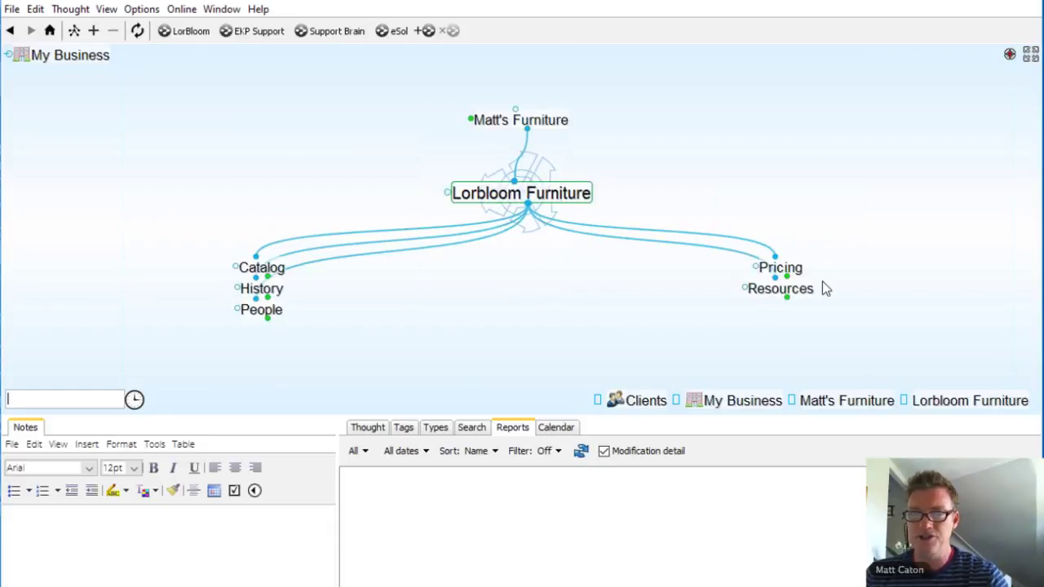
{"action": "left_click", "coordinate": [261, 310]}
{"action": "left_click", "coordinate": [274, 295]}
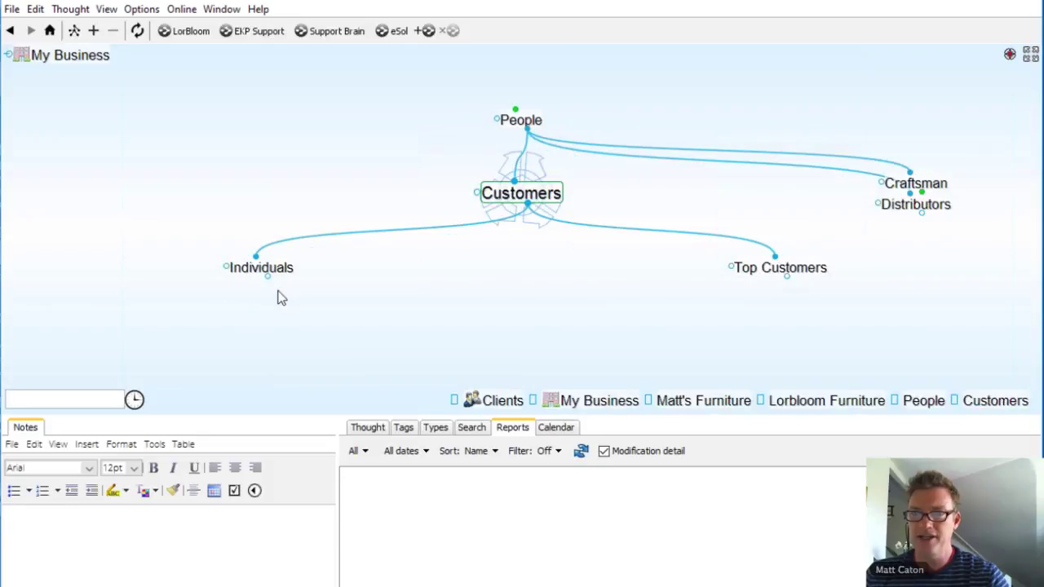
{"action": "left_click", "coordinate": [281, 277]}
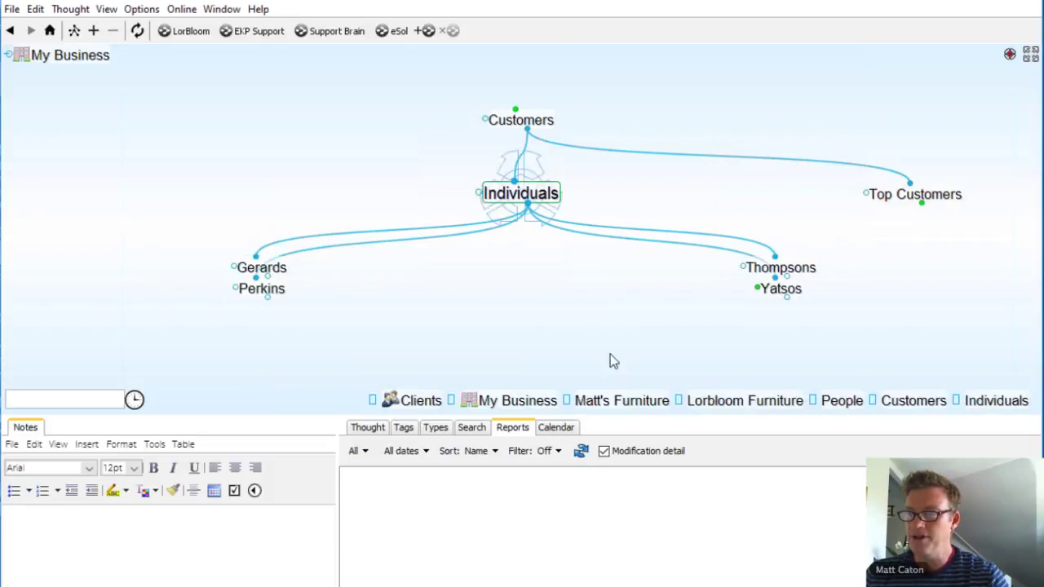
{"action": "left_click", "coordinate": [785, 292]}
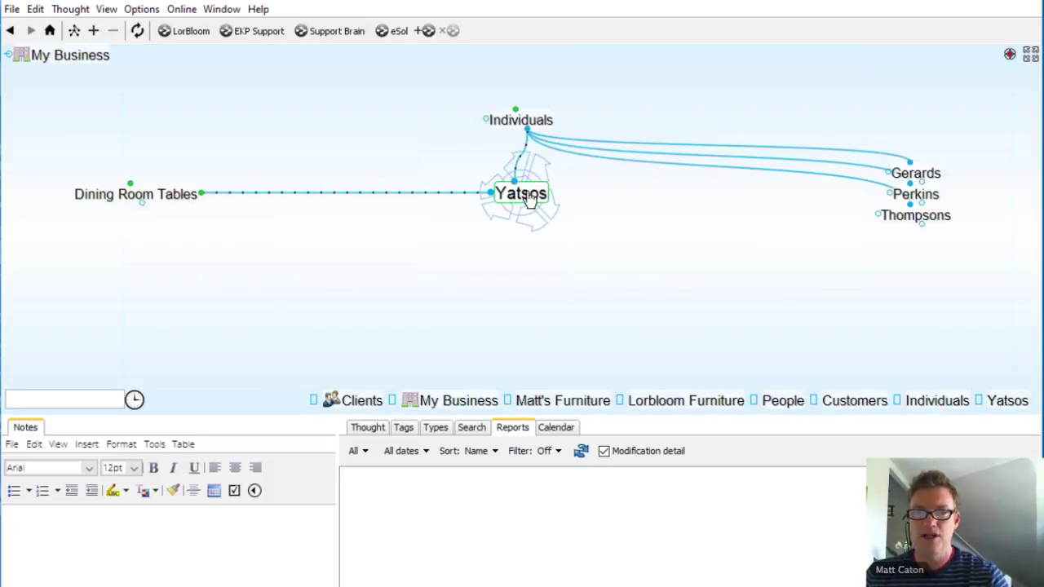
{"action": "left_click", "coordinate": [174, 196]}
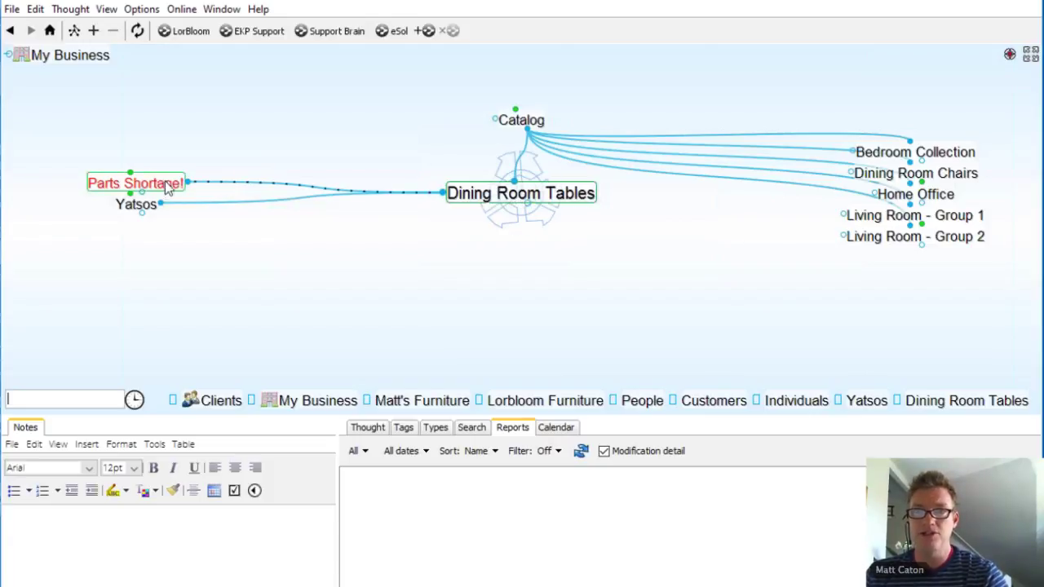
{"action": "left_click", "coordinate": [167, 187]}
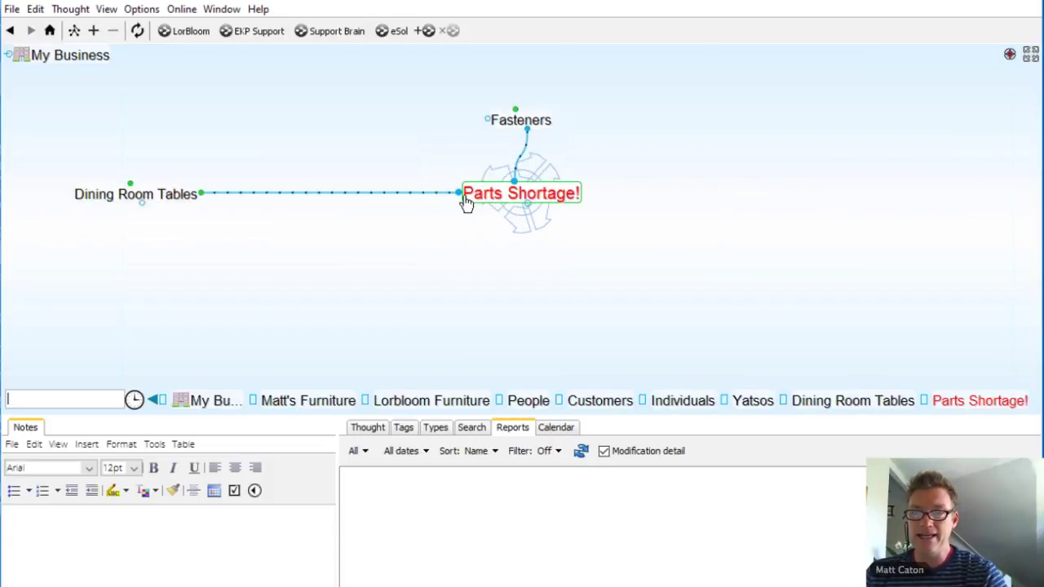
Step: Link Parts Shortage! to the existing thought Pat
{"action": "left_click_drag", "start_coordinate": [457, 192], "coordinate": [313, 270]}
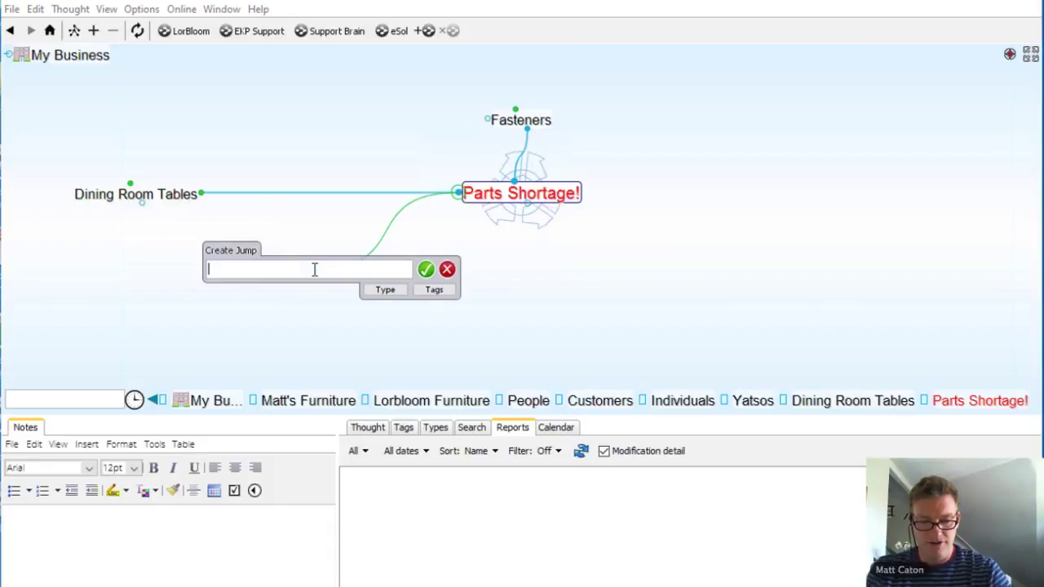
{"action": "type", "text": "Pat"}
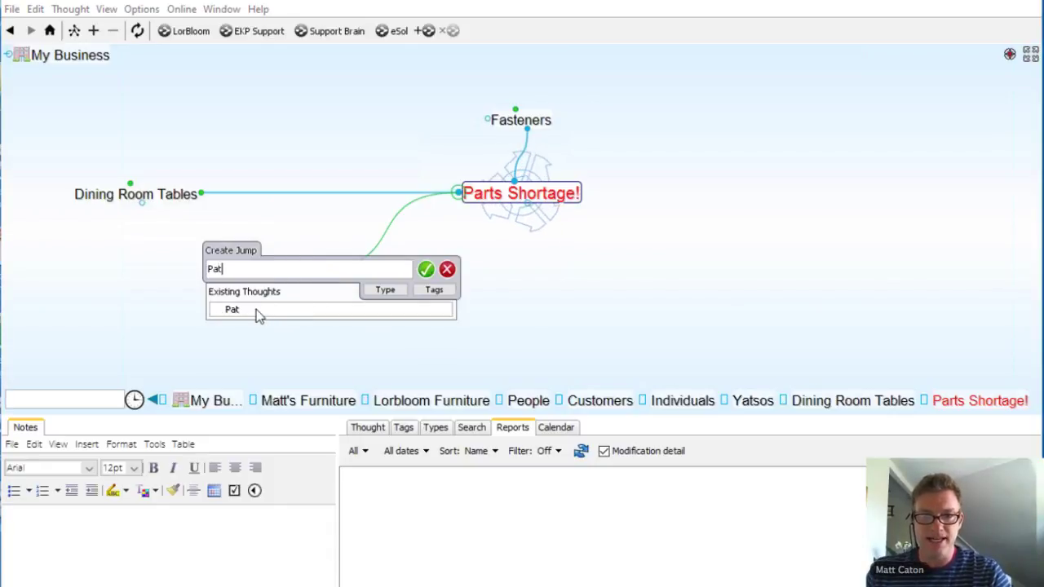
{"action": "left_click", "coordinate": [257, 311]}
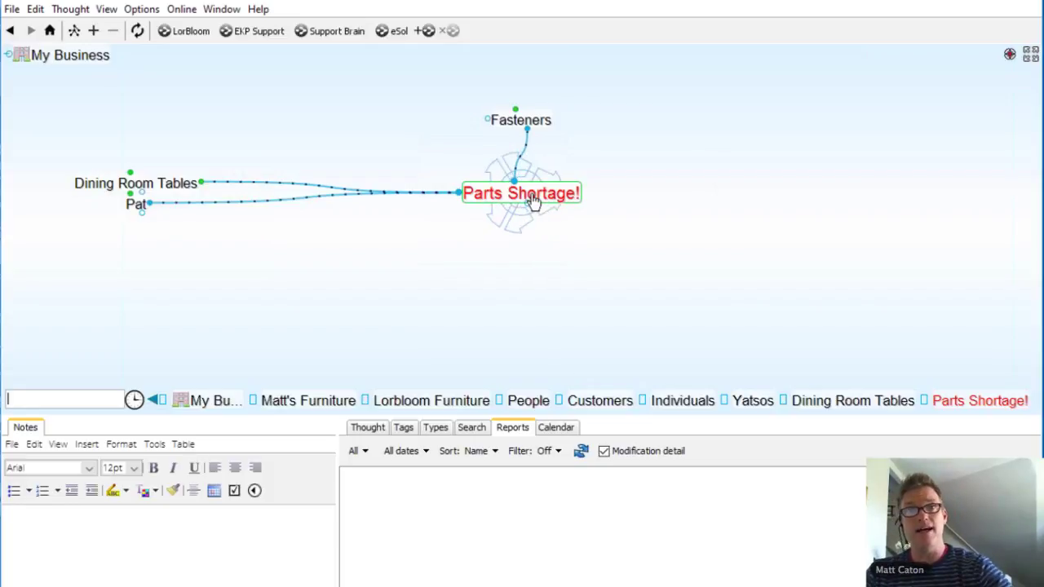
Step: From My Business, create a jump link from Marketing to Lorbloom Furniture
{"action": "left_click", "coordinate": [68, 57]}
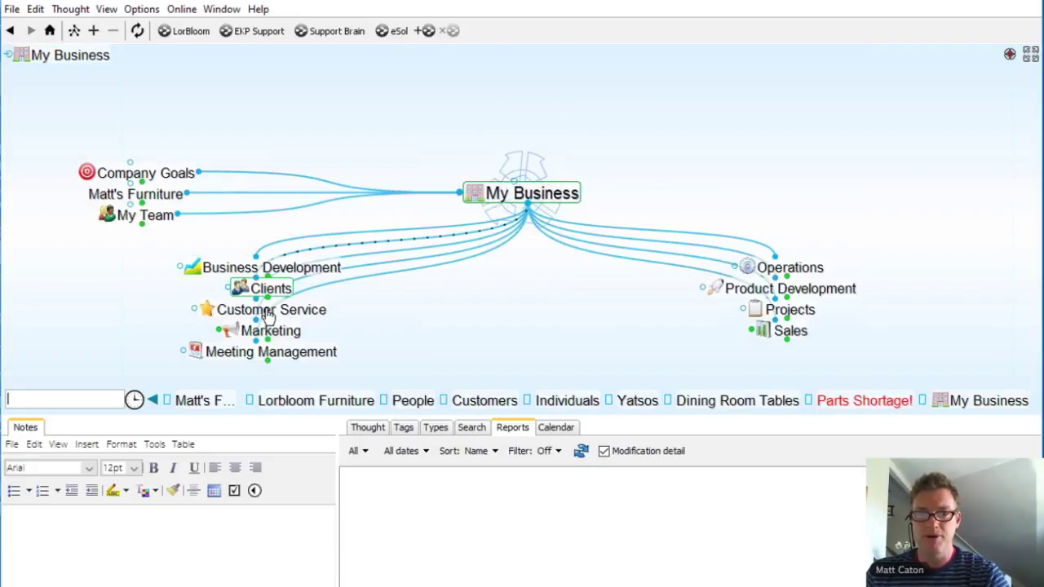
{"action": "left_click", "coordinate": [274, 331]}
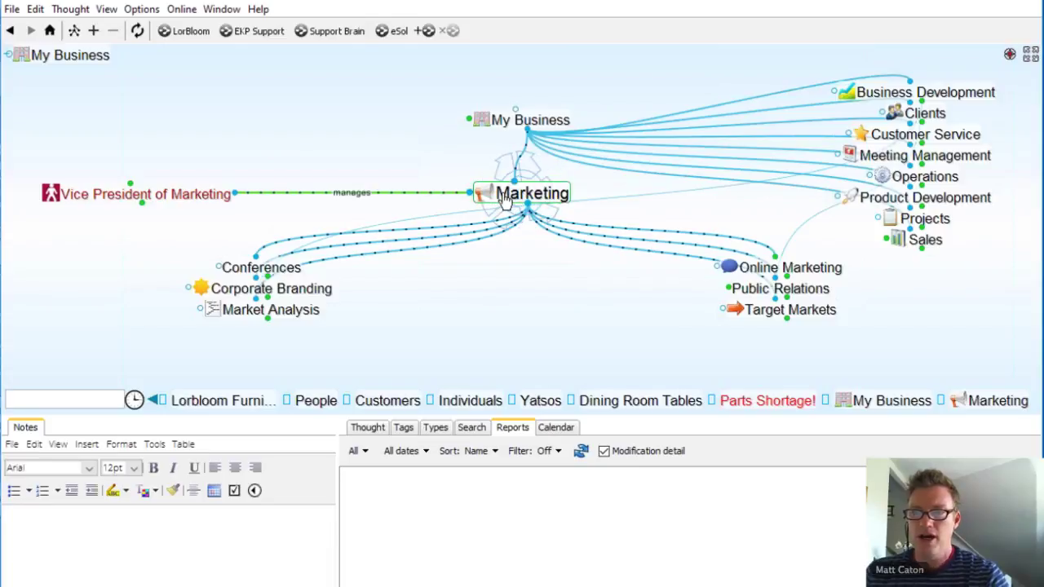
{"action": "left_click_drag", "start_coordinate": [470, 192], "coordinate": [303, 149]}
{"action": "type", "text": "Lor"}
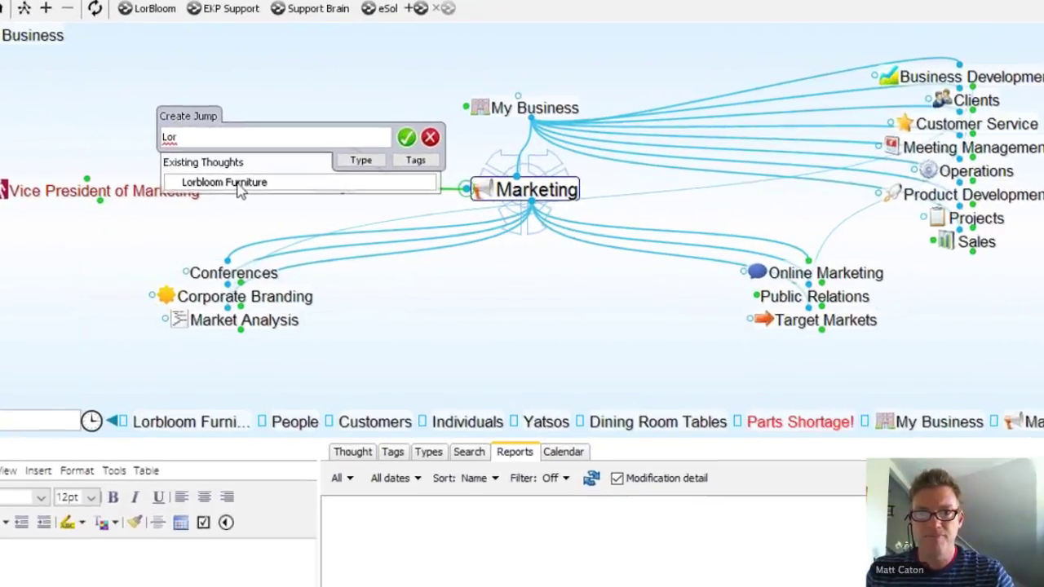
{"action": "left_click", "coordinate": [266, 189]}
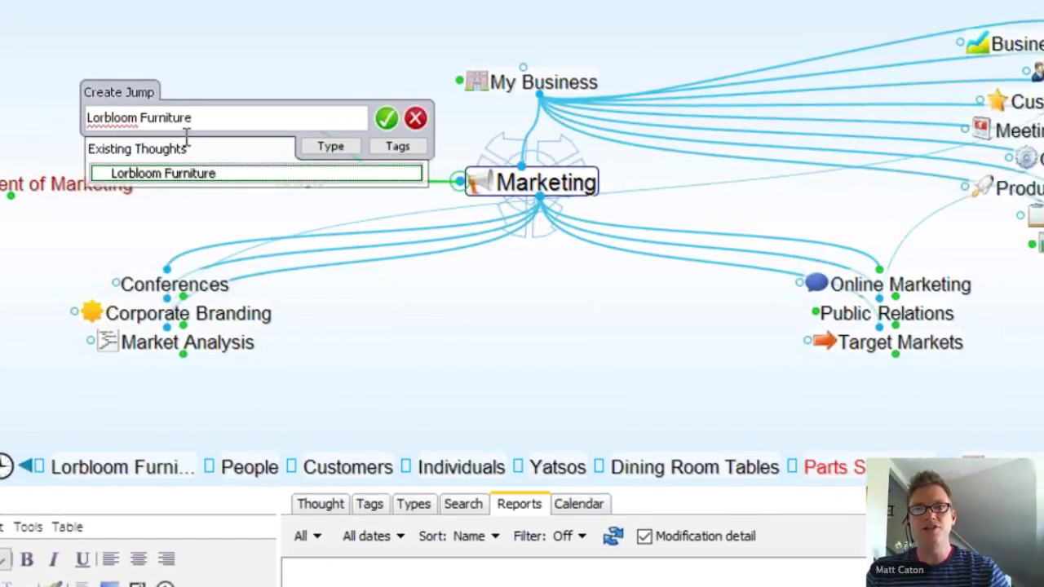
{"action": "double_click", "coordinate": [179, 118]}
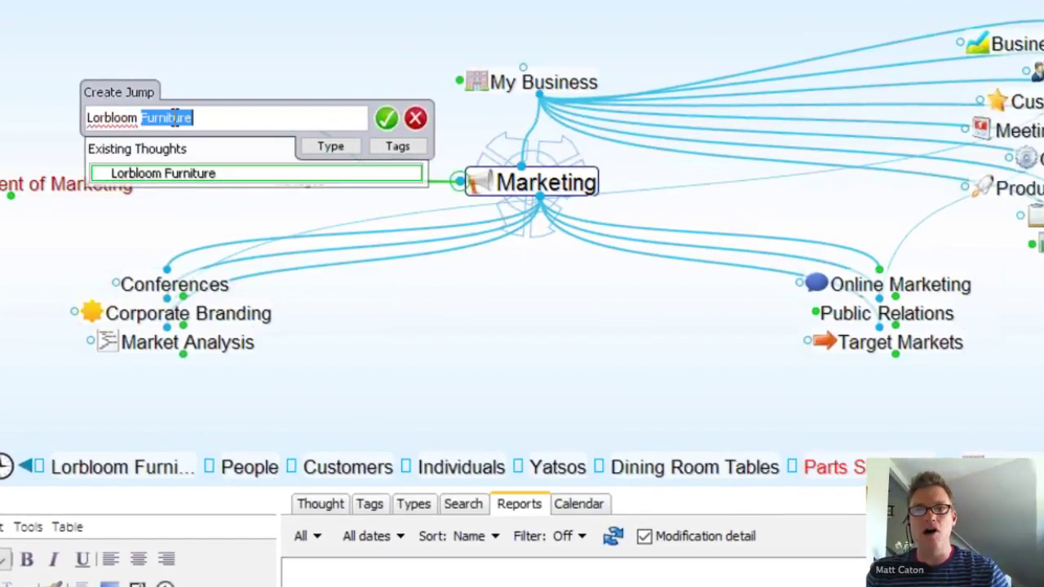
{"action": "left_click", "coordinate": [387, 121]}
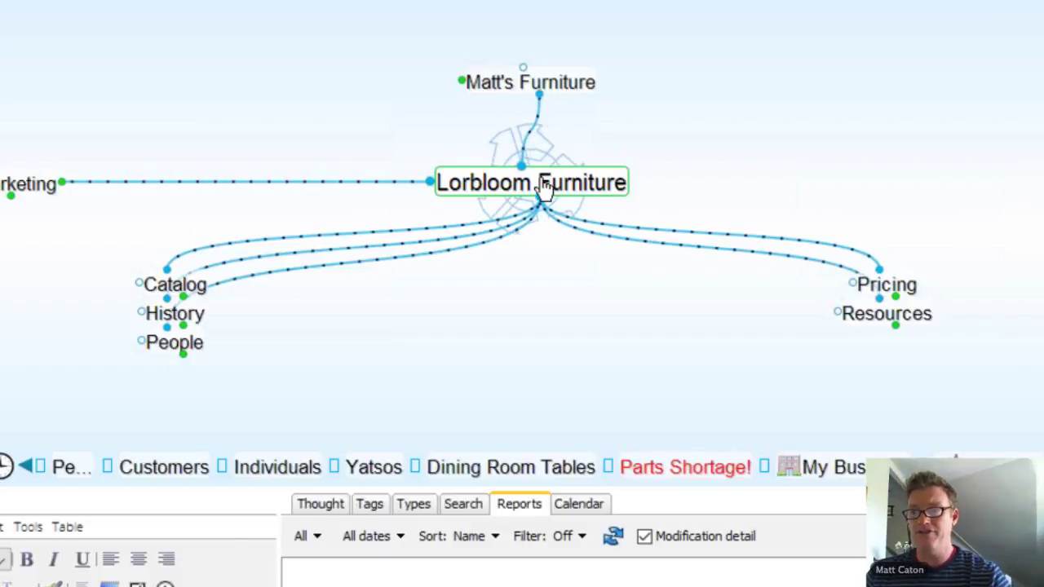
Step: Make People under Lorbloom Furniture the central thought
{"action": "left_click", "coordinate": [174, 350]}
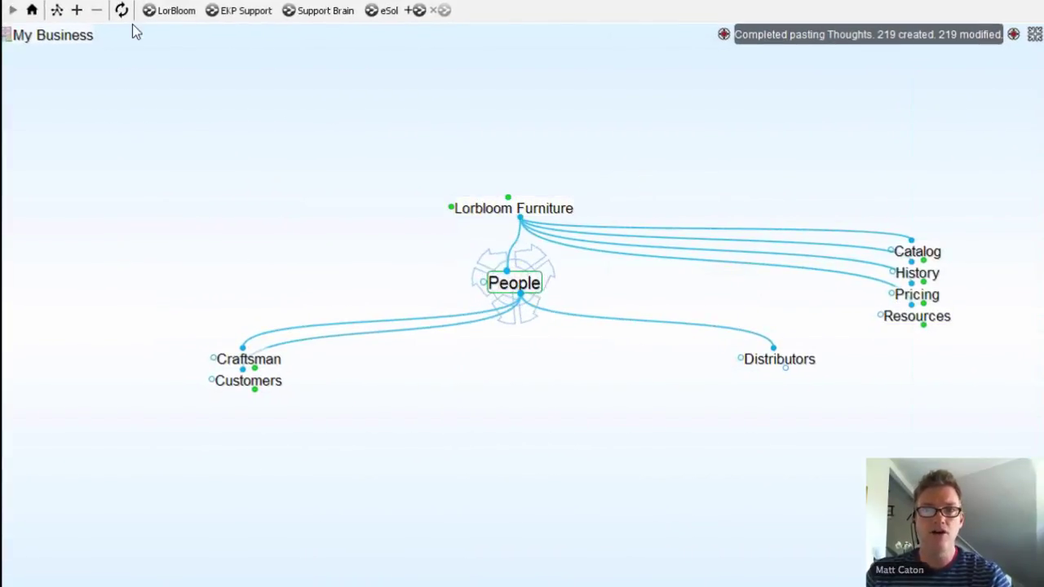
Step: Switch to the Outline layout and expand Customers, Craftsman and Top Customers
{"action": "left_click", "coordinate": [57, 11]}
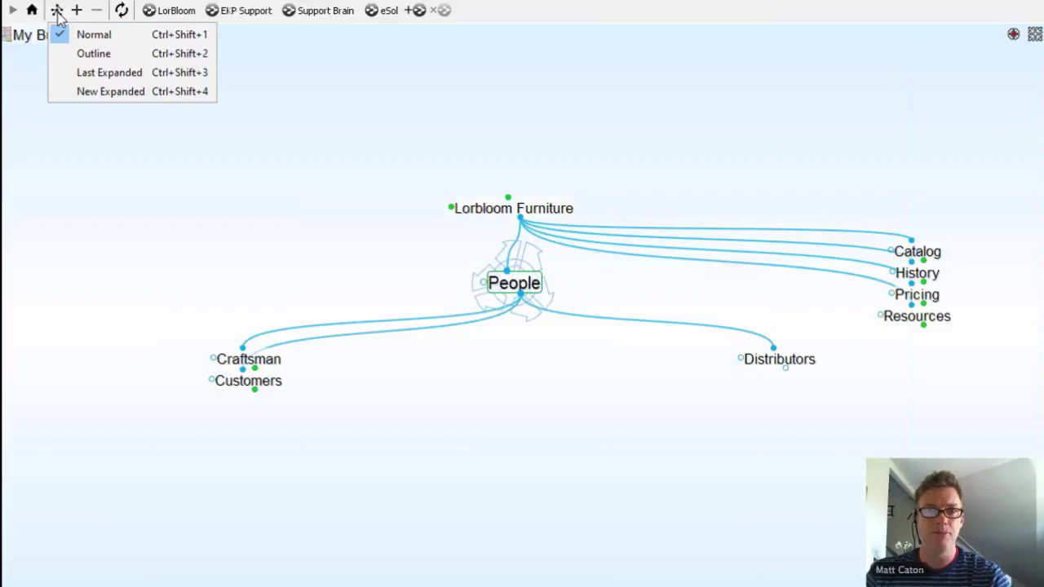
{"action": "left_click", "coordinate": [92, 54]}
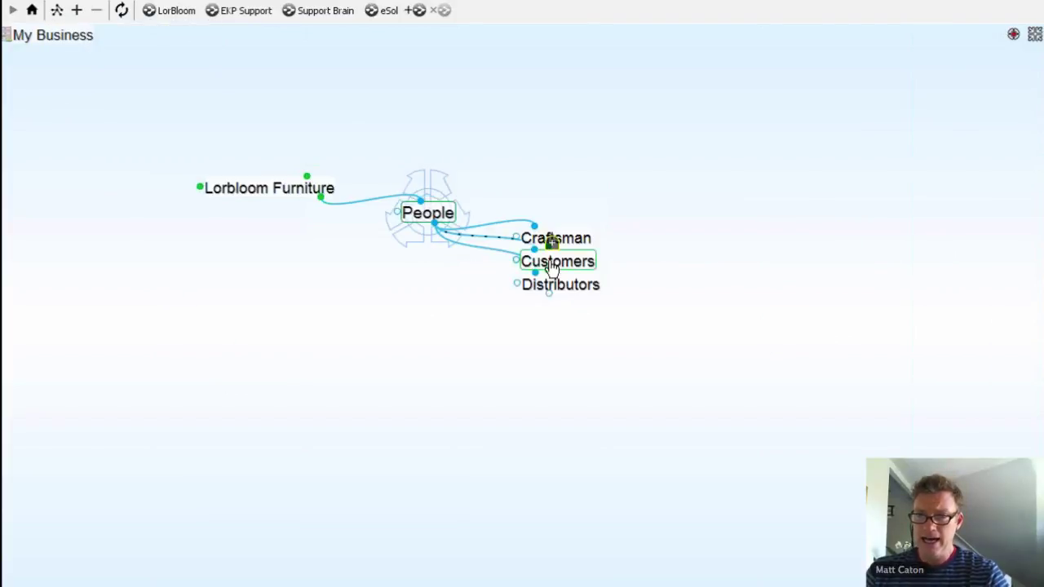
{"action": "left_click", "coordinate": [554, 249]}
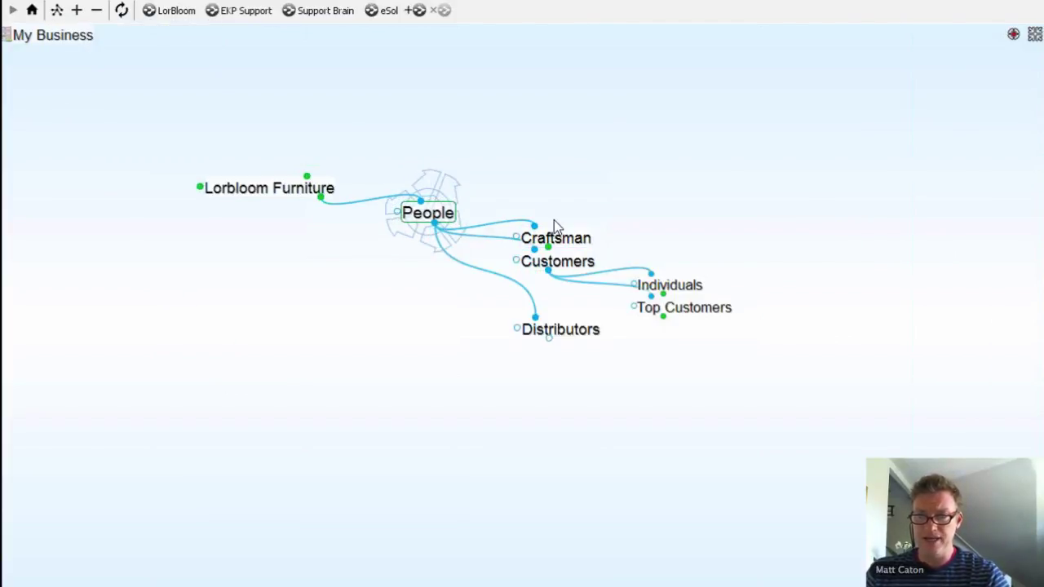
{"action": "left_click", "coordinate": [554, 226]}
{"action": "left_click", "coordinate": [664, 447]}
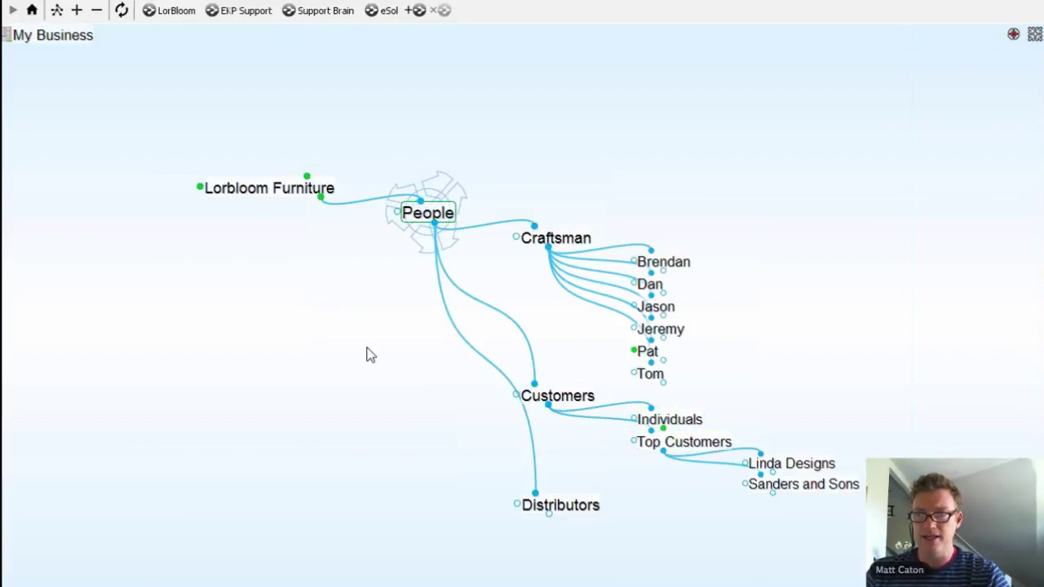
{"action": "left_click_drag", "start_coordinate": [371, 355], "coordinate": [462, 280]}
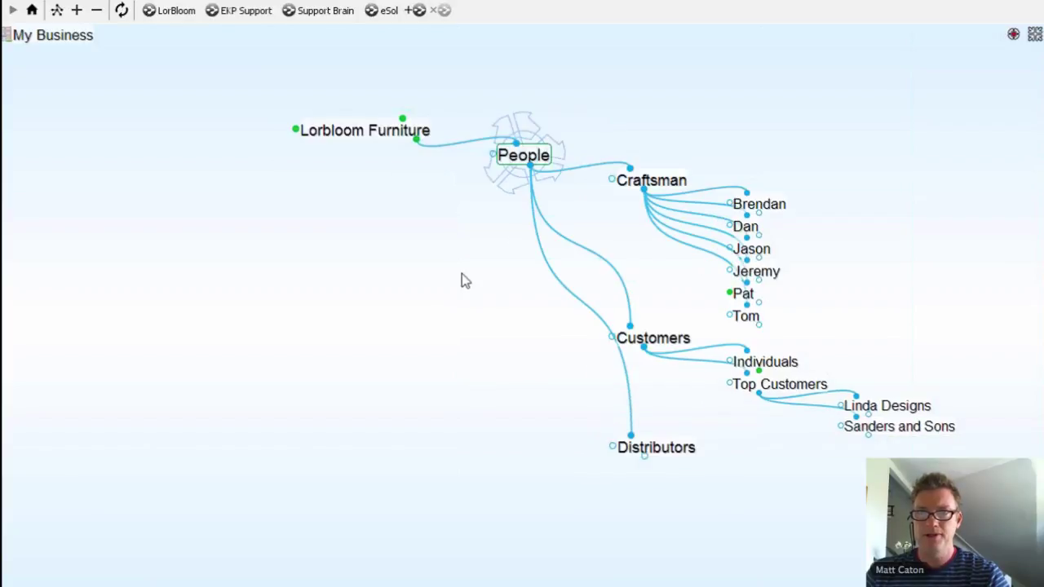
{"action": "left_click", "coordinate": [420, 114]}
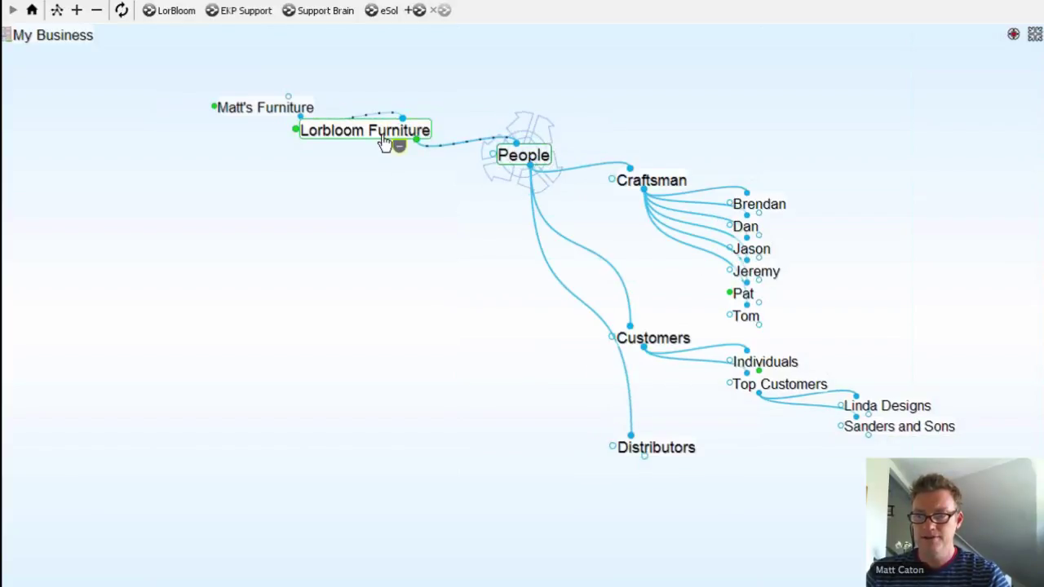
Step: Activate Lorbloom Furniture and expand Pricing, Individuals and Resources, leaving History collapsed
{"action": "left_click", "coordinate": [385, 143]}
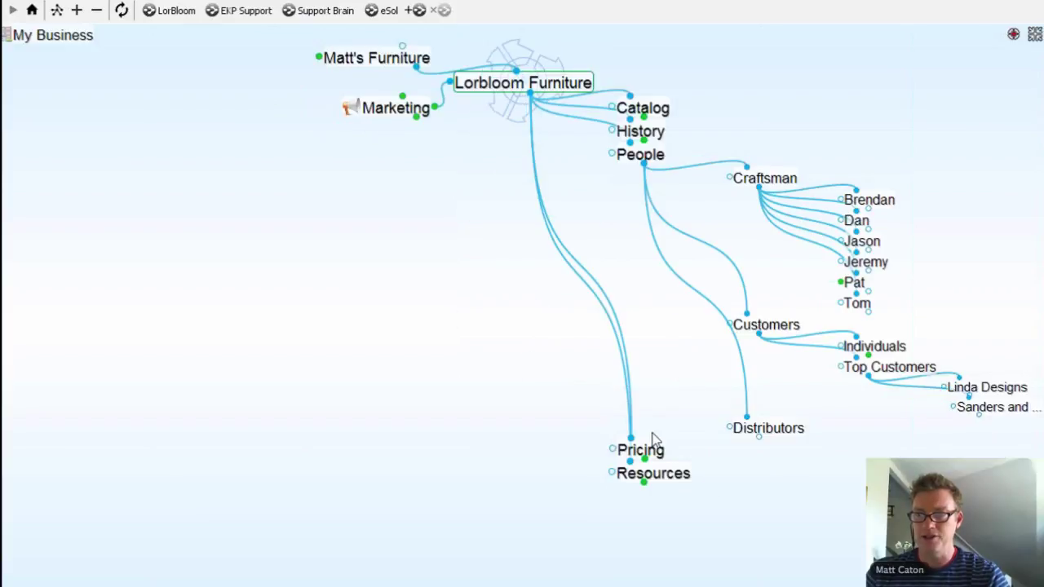
{"action": "left_click", "coordinate": [644, 459]}
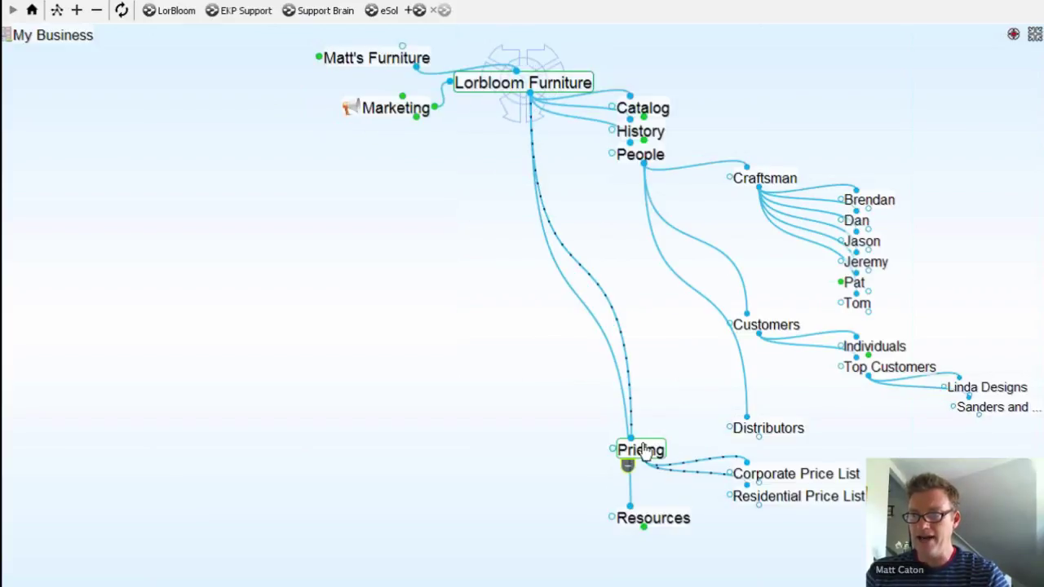
{"action": "left_click", "coordinate": [873, 334]}
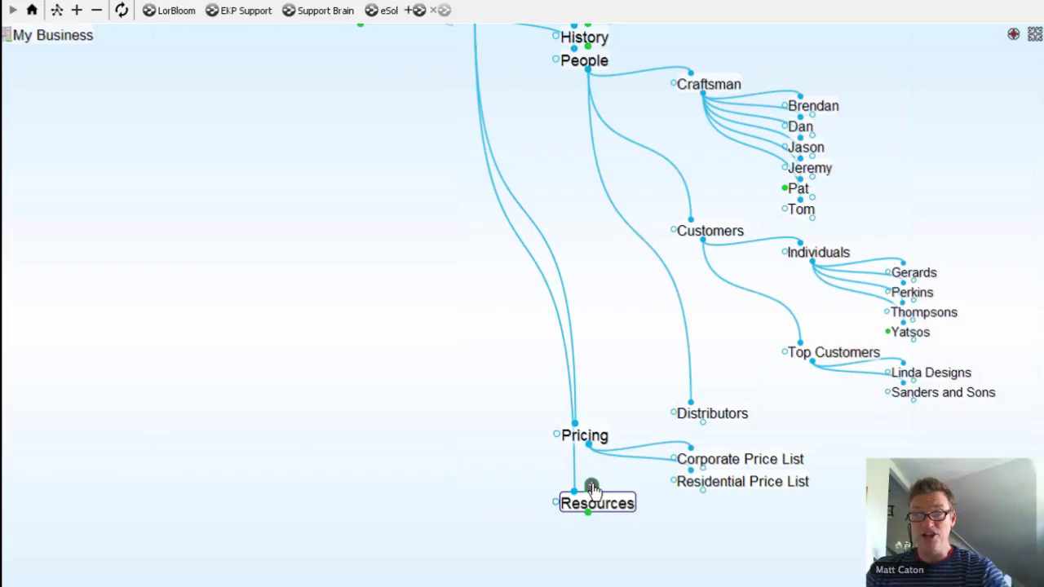
{"action": "left_click", "coordinate": [593, 488]}
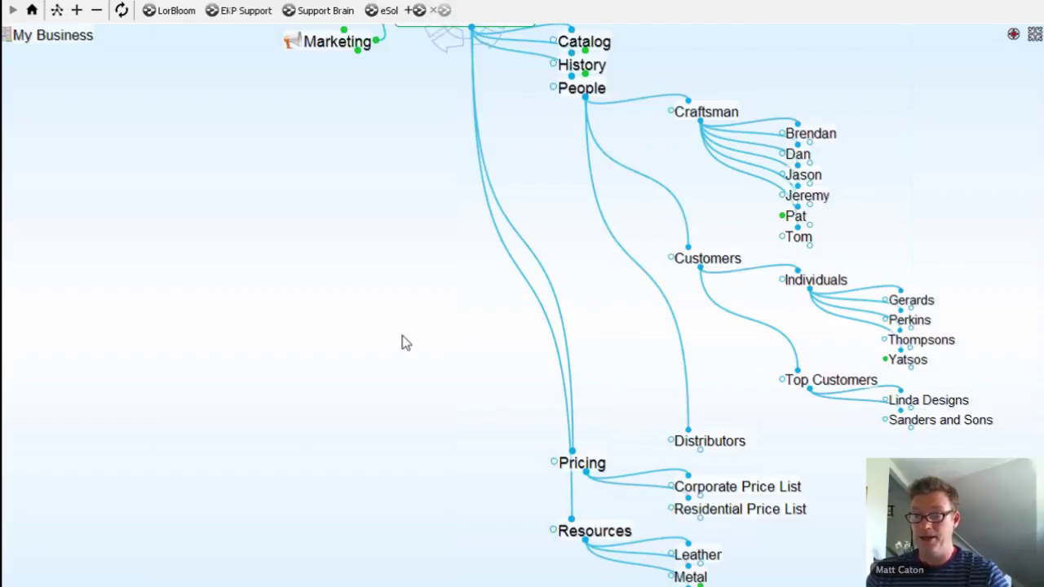
{"action": "scroll", "coordinate": [402, 370], "scroll_direction": "up", "scroll_amount": 2}
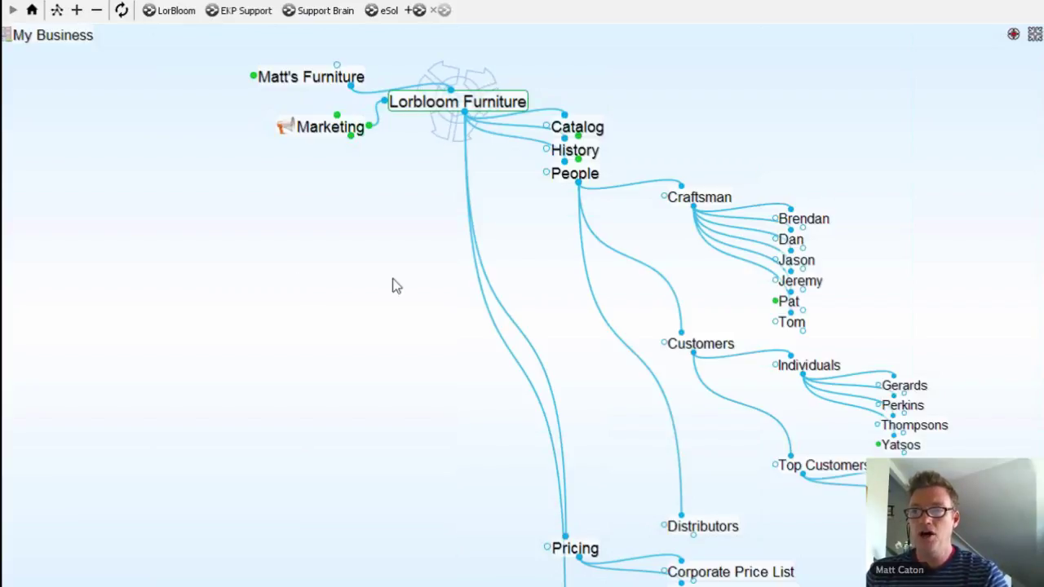
{"action": "mouse_move", "coordinate": [715, 202]}
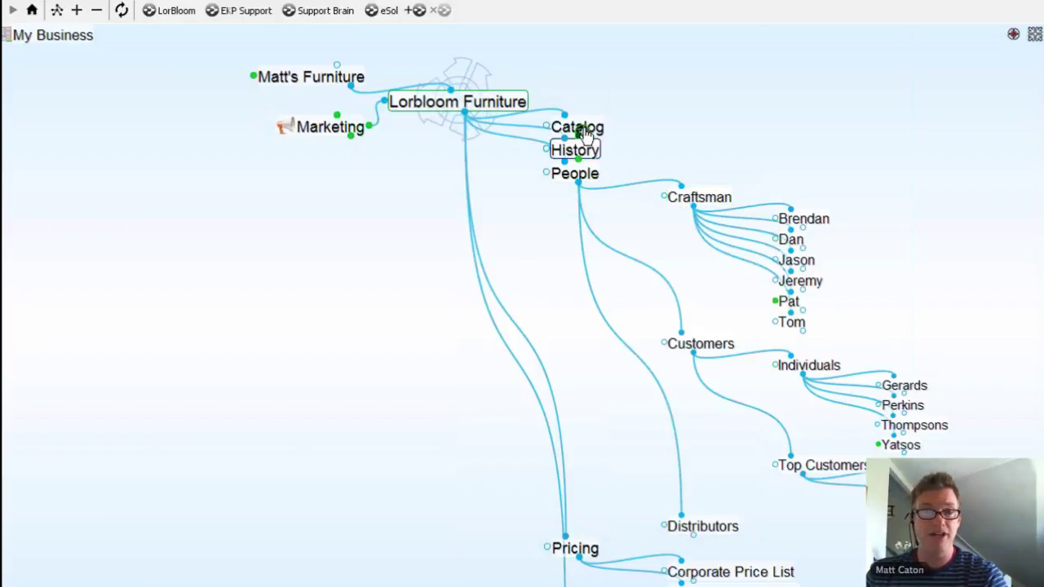
{"action": "mouse_move", "coordinate": [583, 139]}
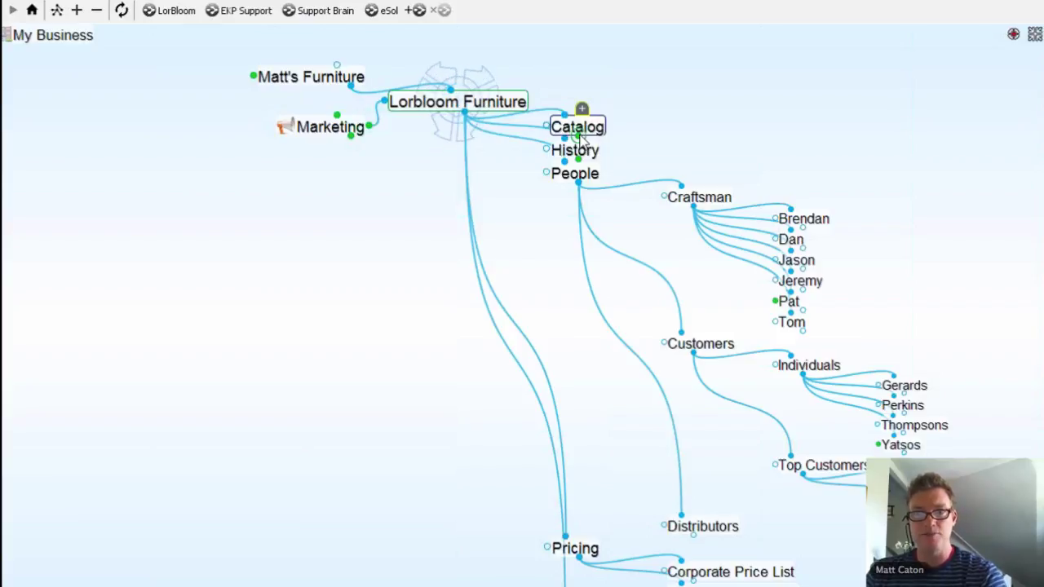
{"action": "left_click", "coordinate": [583, 138]}
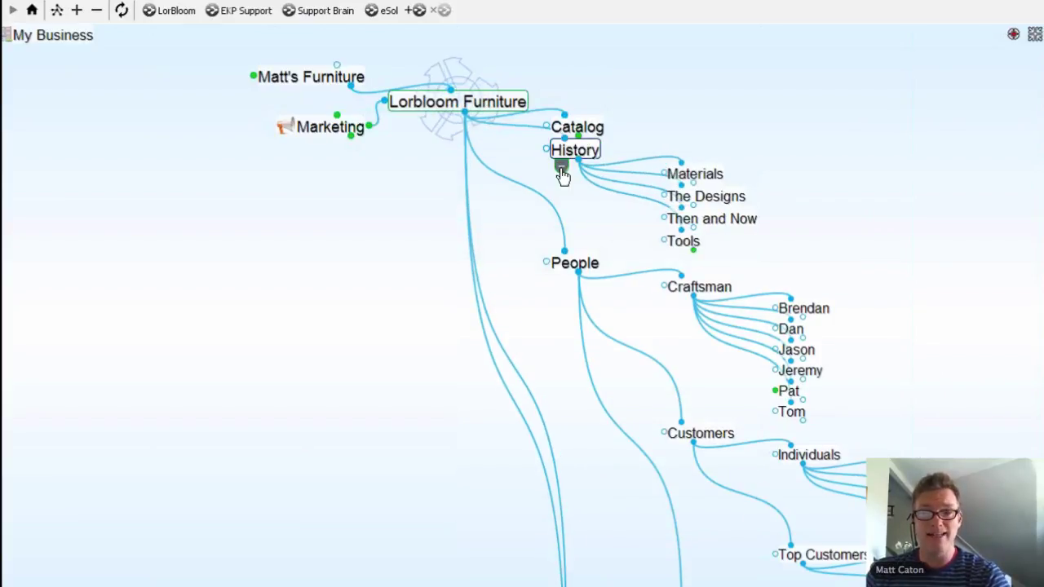
{"action": "left_click", "coordinate": [561, 167]}
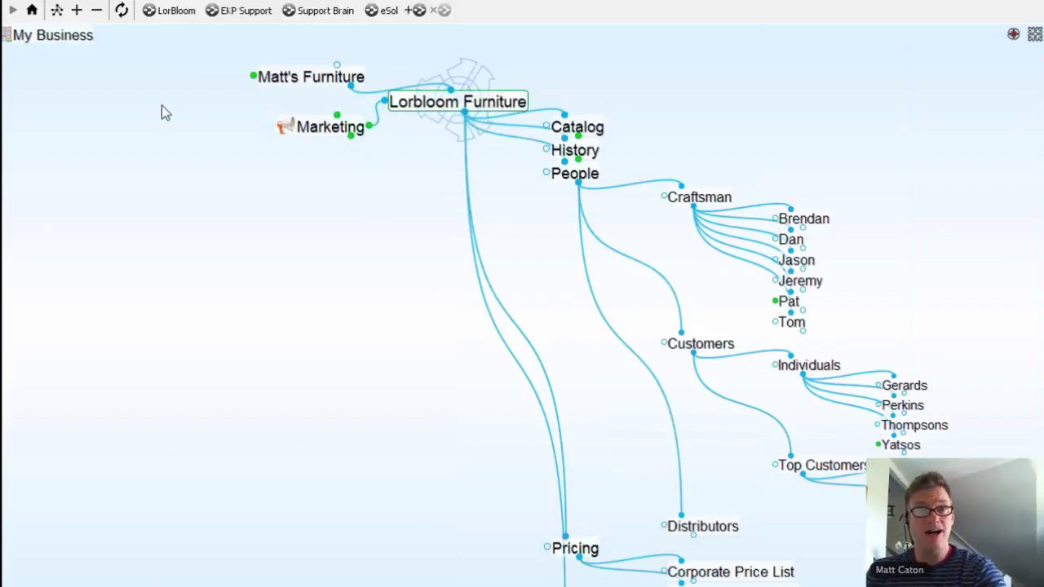
{"action": "left_click", "coordinate": [94, 4]}
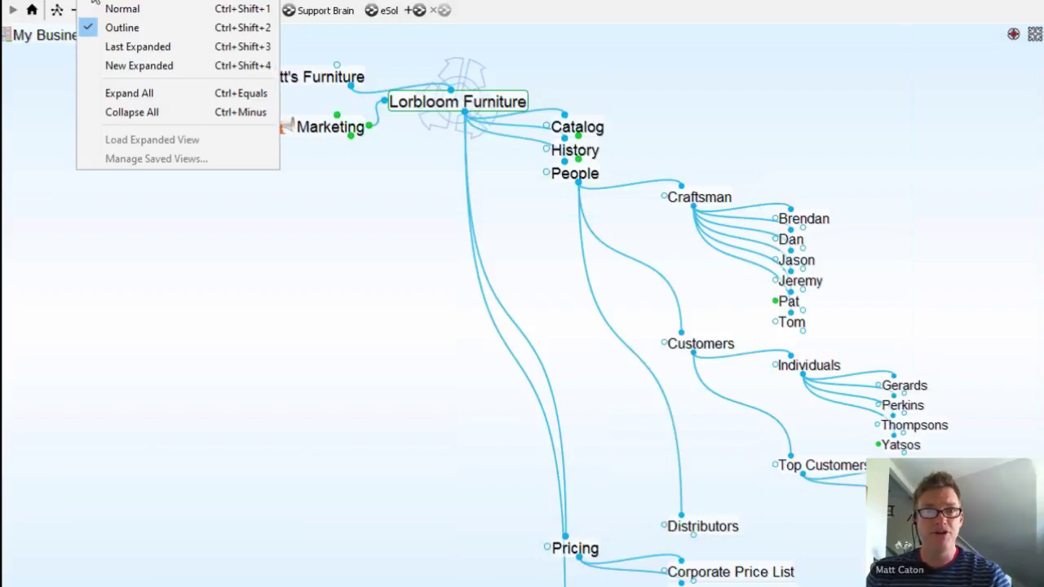
Step: Use the New Expanded view and drag History, Catalog, Resources and Marketing into new positions
{"action": "left_click", "coordinate": [126, 68]}
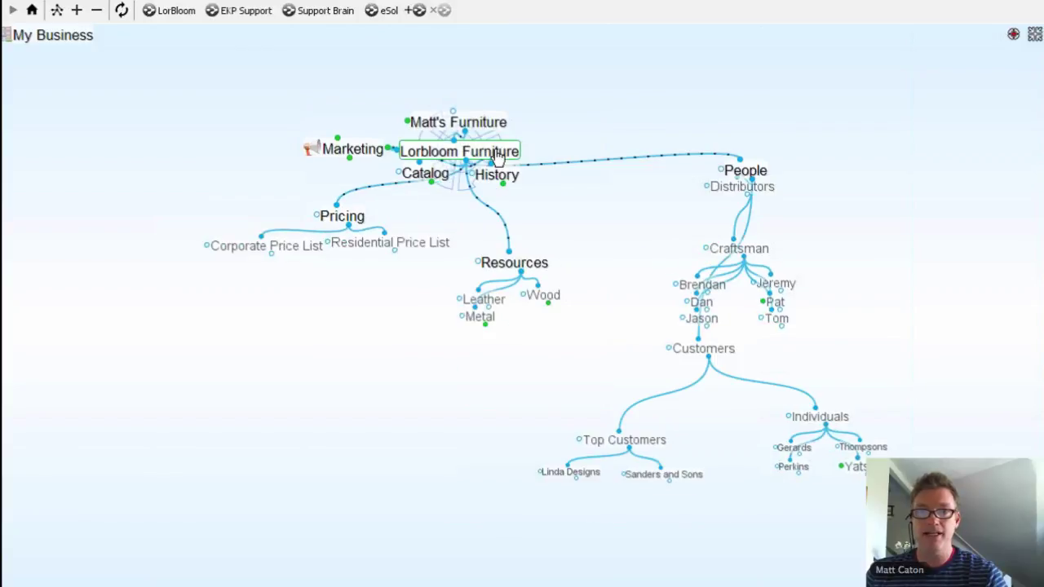
{"action": "left_click_drag", "start_coordinate": [448, 145], "coordinate": [48, 184]}
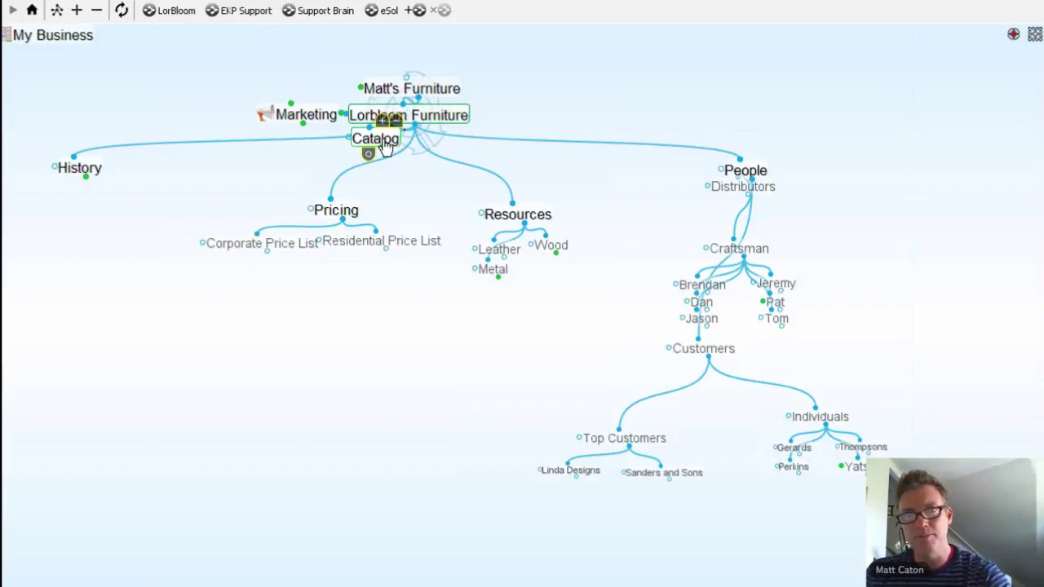
{"action": "left_click_drag", "start_coordinate": [386, 147], "coordinate": [73, 228]}
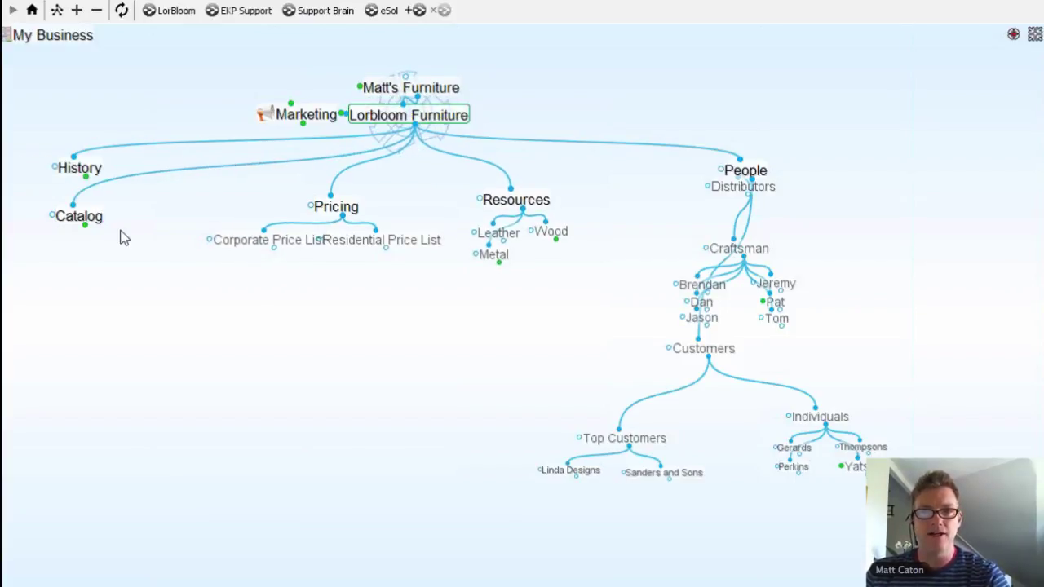
{"action": "left_click_drag", "start_coordinate": [424, 121], "coordinate": [412, 152]}
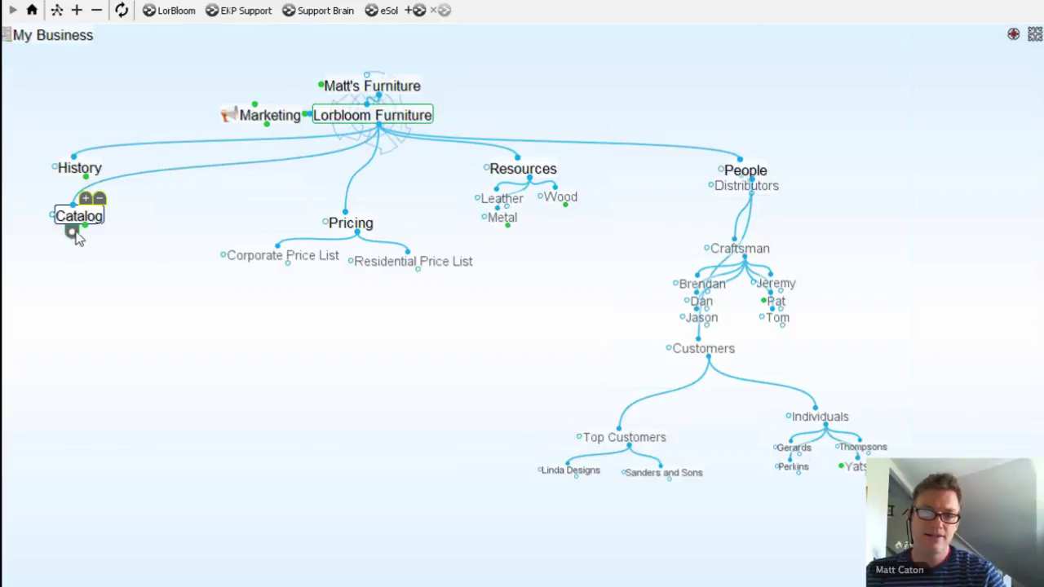
{"action": "left_click_drag", "start_coordinate": [75, 235], "coordinate": [292, 153]}
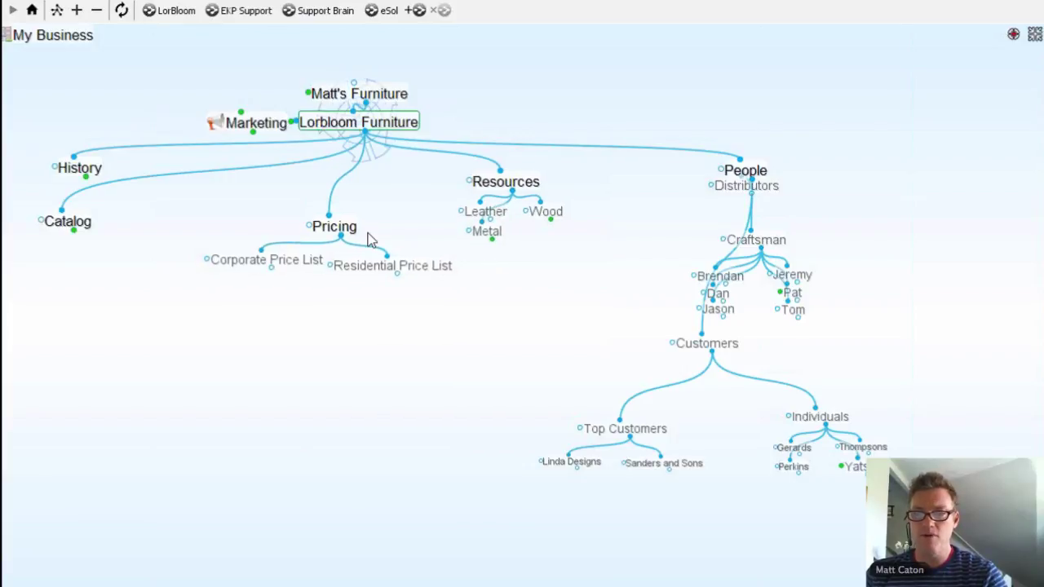
{"action": "left_click_drag", "start_coordinate": [488, 196], "coordinate": [528, 474]}
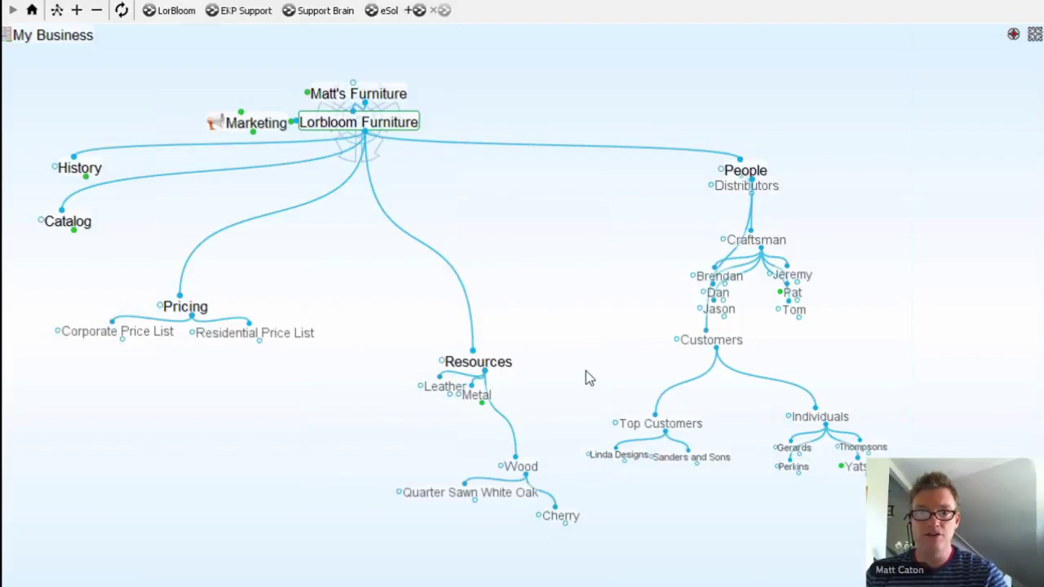
{"action": "left_click_drag", "start_coordinate": [256, 122], "coordinate": [91, 106]}
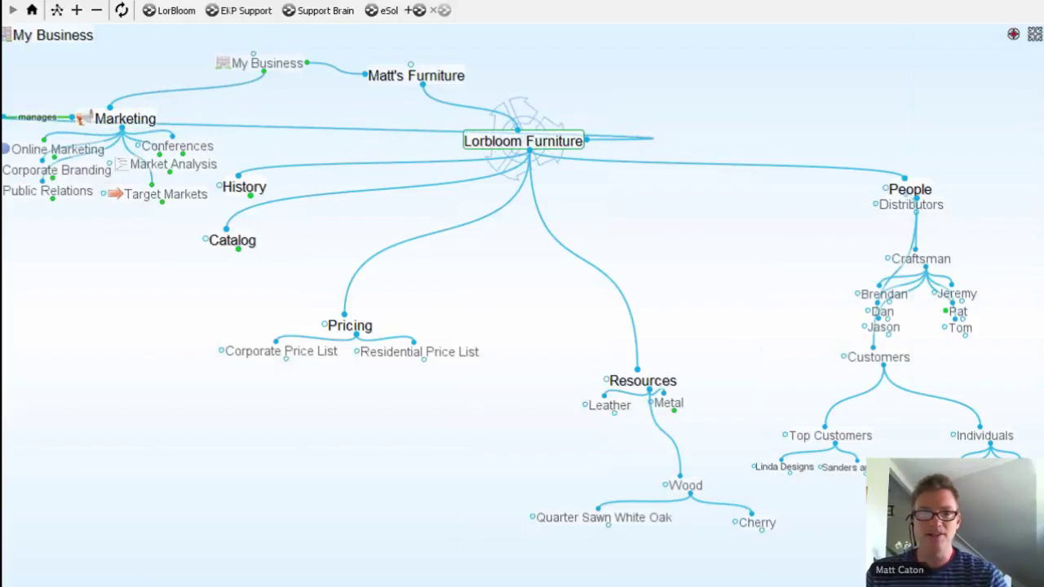
Step: Return to the Normal view and keep Marketing as a jump thought of Lorbloom Furniture
{"action": "left_click", "coordinate": [58, 15]}
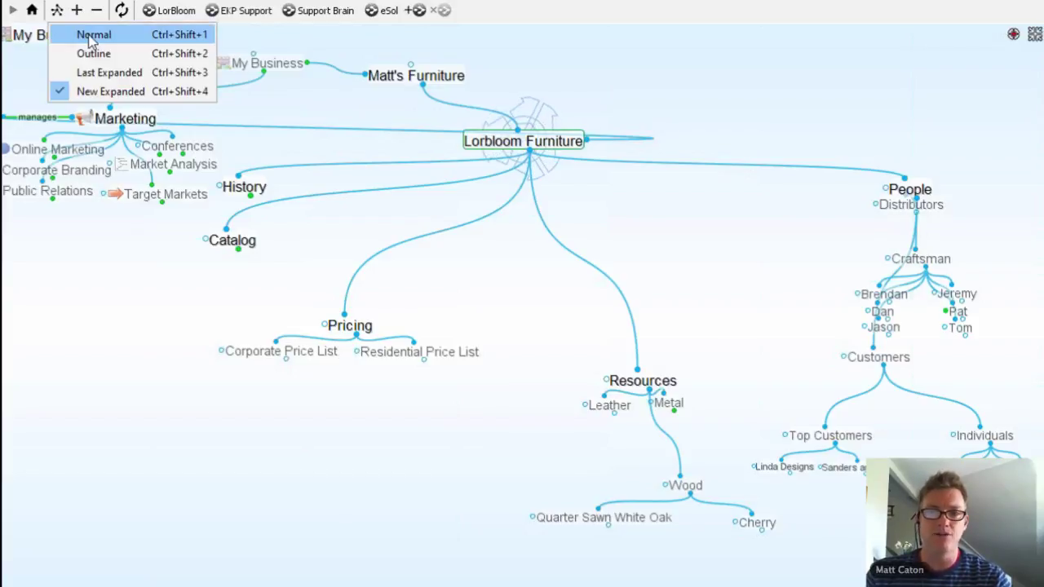
{"action": "left_click", "coordinate": [90, 37]}
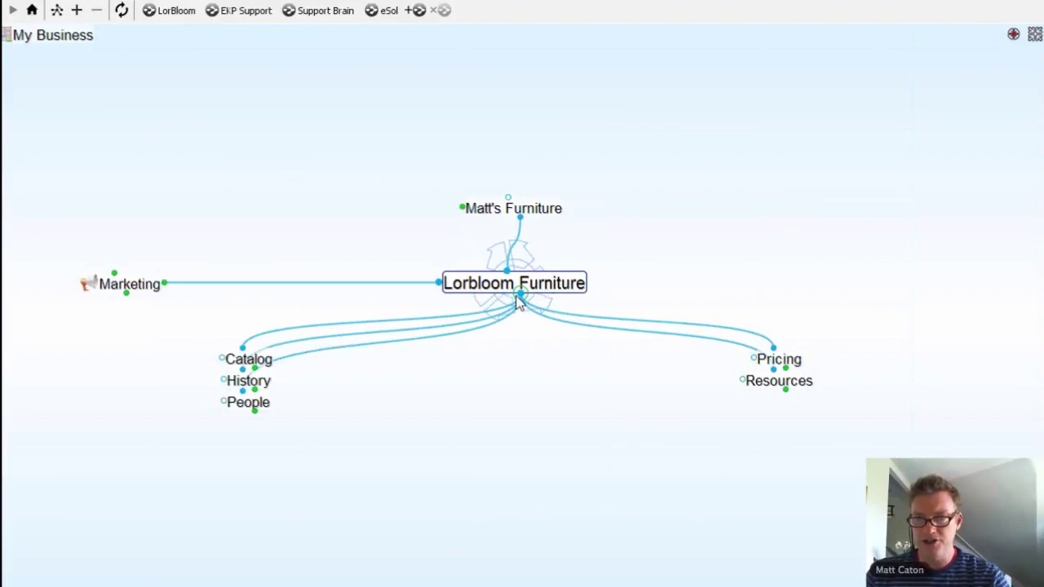
{"action": "left_click_drag", "start_coordinate": [526, 315], "coordinate": [630, 431]}
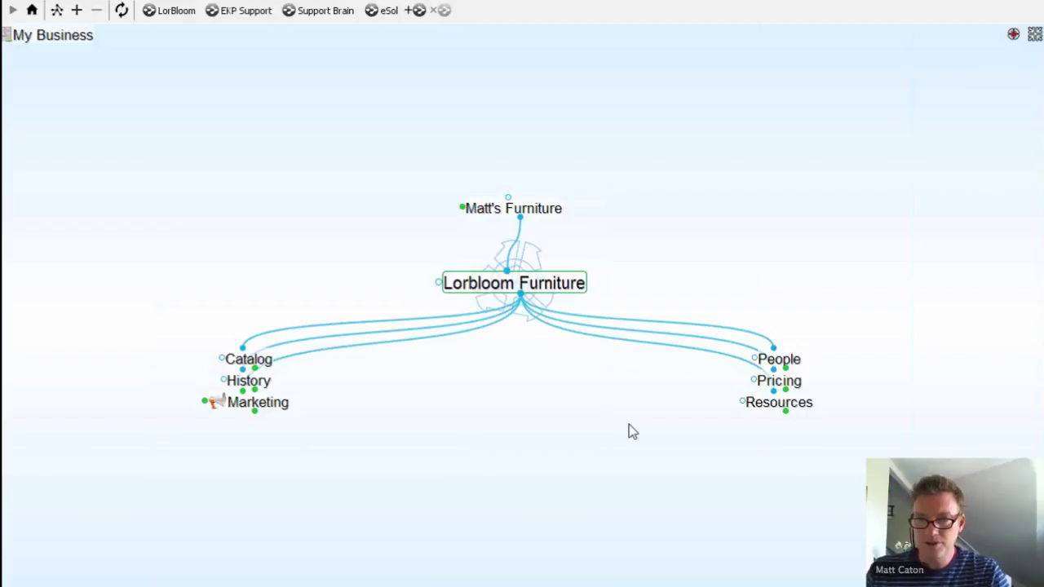
{"action": "left_click", "coordinate": [255, 399]}
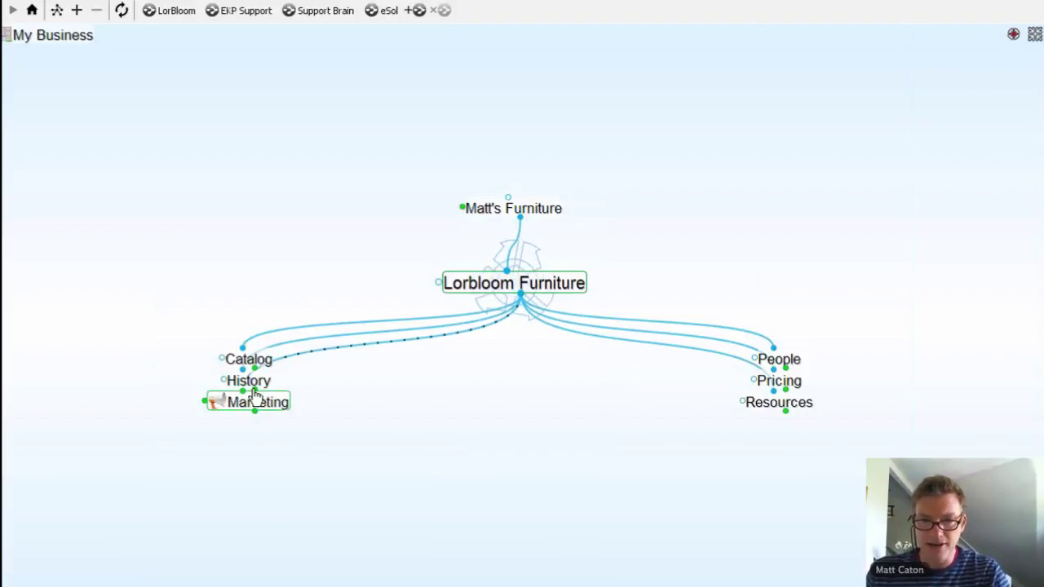
{"action": "left_click_drag", "start_coordinate": [255, 397], "coordinate": [163, 328]}
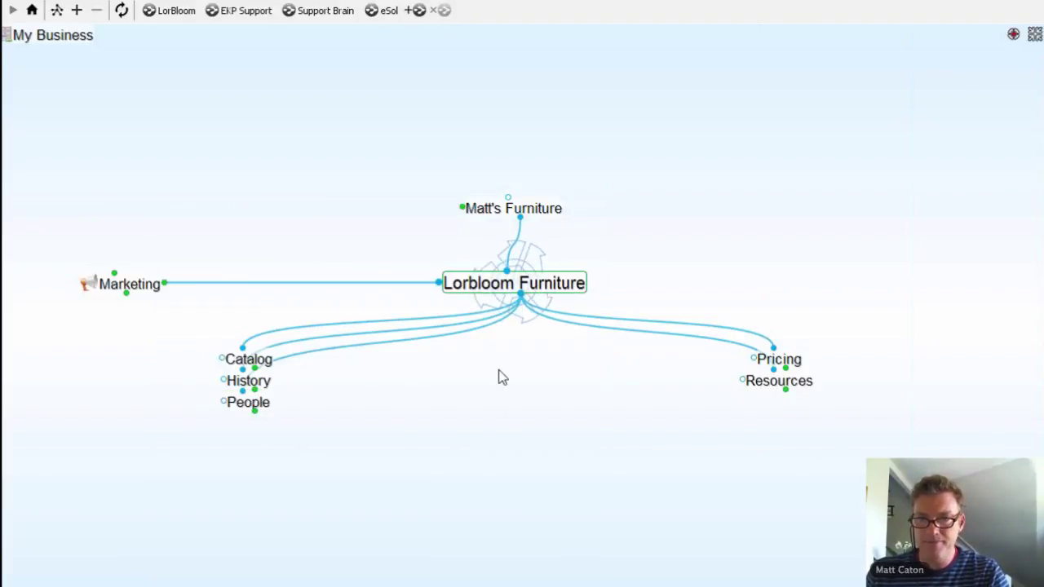
Step: Add Research as a child thought of Lorbloom Furniture and make it central
{"action": "left_click_drag", "start_coordinate": [526, 304], "coordinate": [535, 395]}
{"action": "type", "text": "Re"}
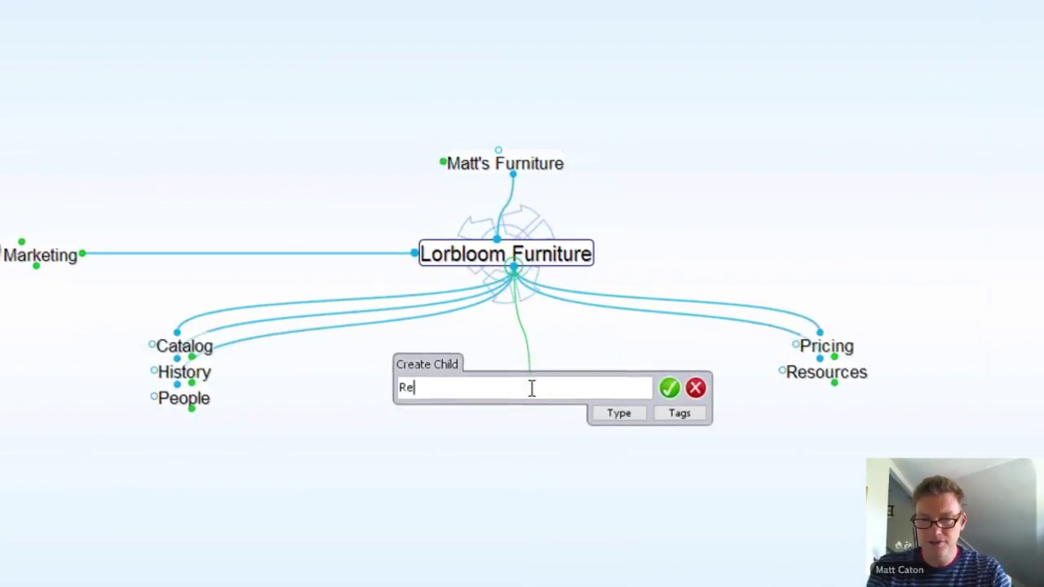
{"action": "type", "text": "sear"}
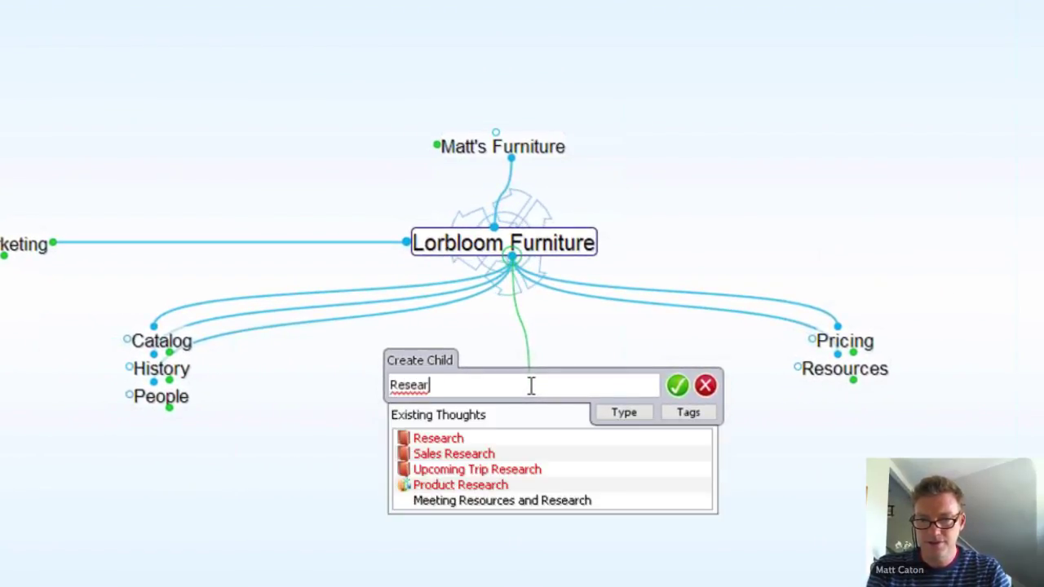
{"action": "type", "text": "ch"}
{"action": "key", "text": "Return"}
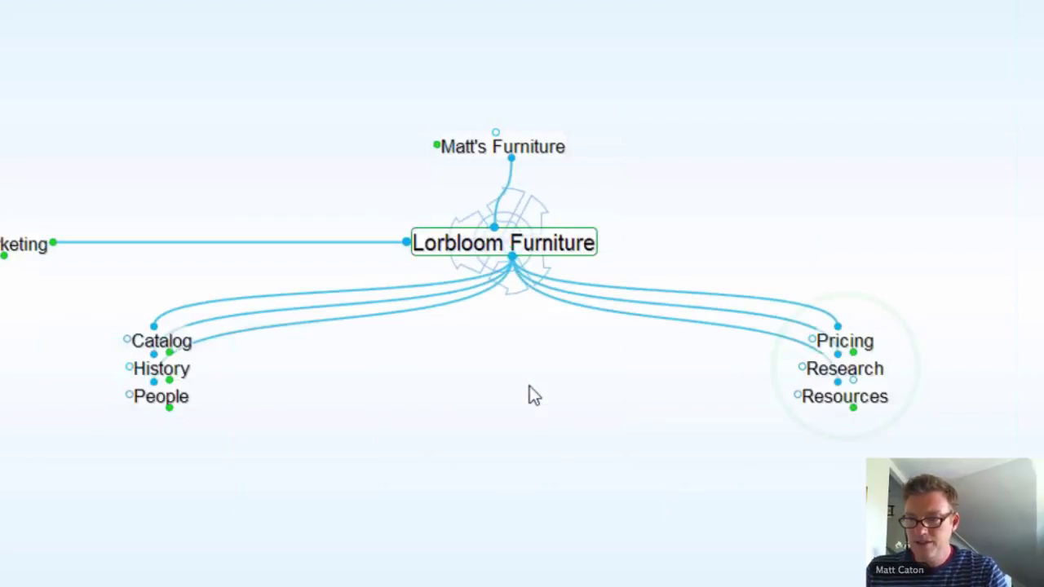
{"action": "left_click", "coordinate": [846, 369]}
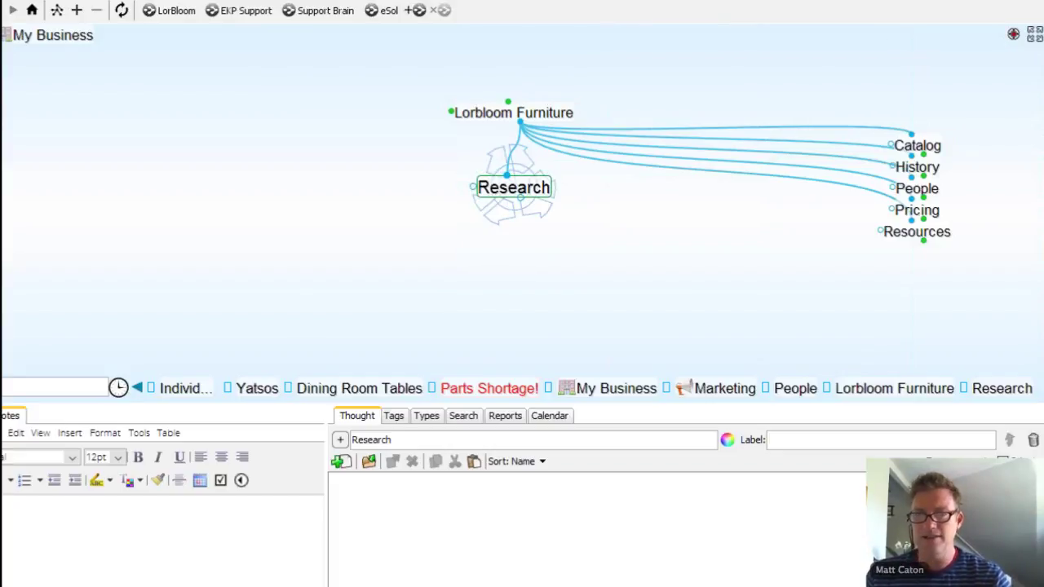
{"action": "key", "text": "alt+Tab"}
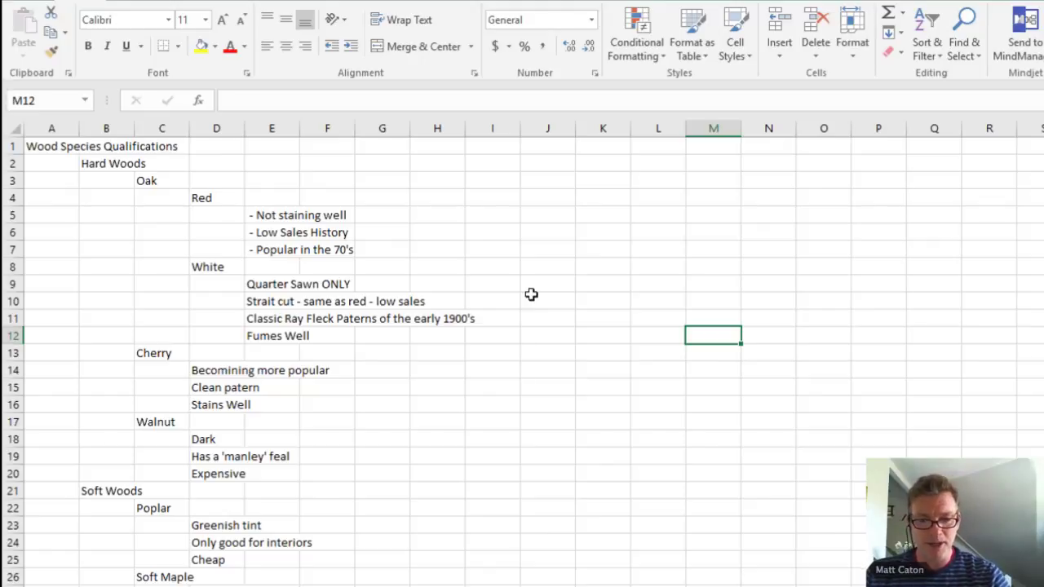
Step: Copy the Wood Species Qualifications outline in A1:E30 and return to TheBrain
{"action": "scroll", "coordinate": [531, 295], "scroll_direction": "down", "scroll_amount": 1}
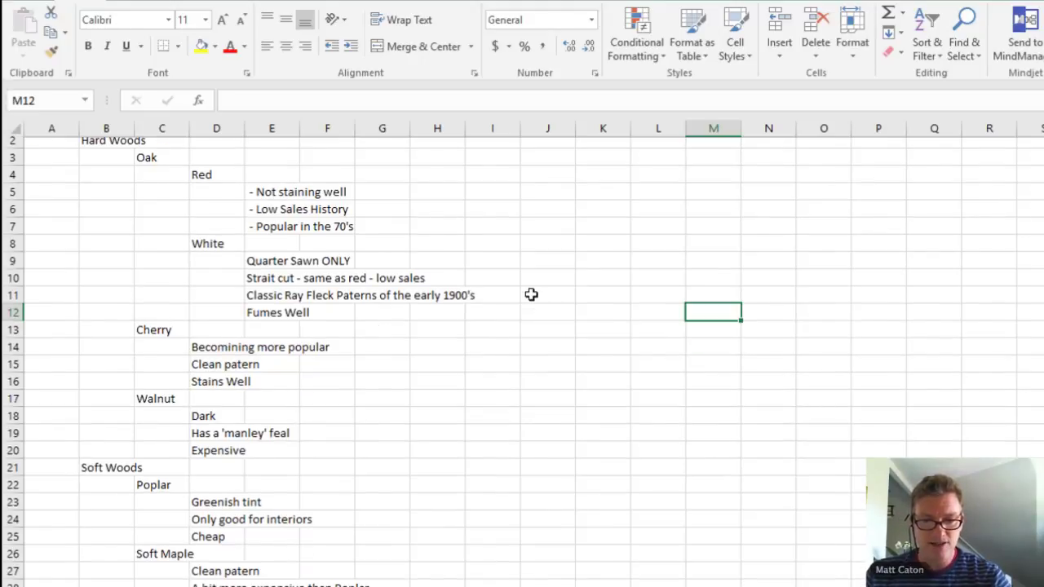
{"action": "scroll", "coordinate": [531, 294], "scroll_direction": "down", "scroll_amount": 3}
{"action": "left_click_drag", "start_coordinate": [270, 506], "coordinate": [23, 134]}
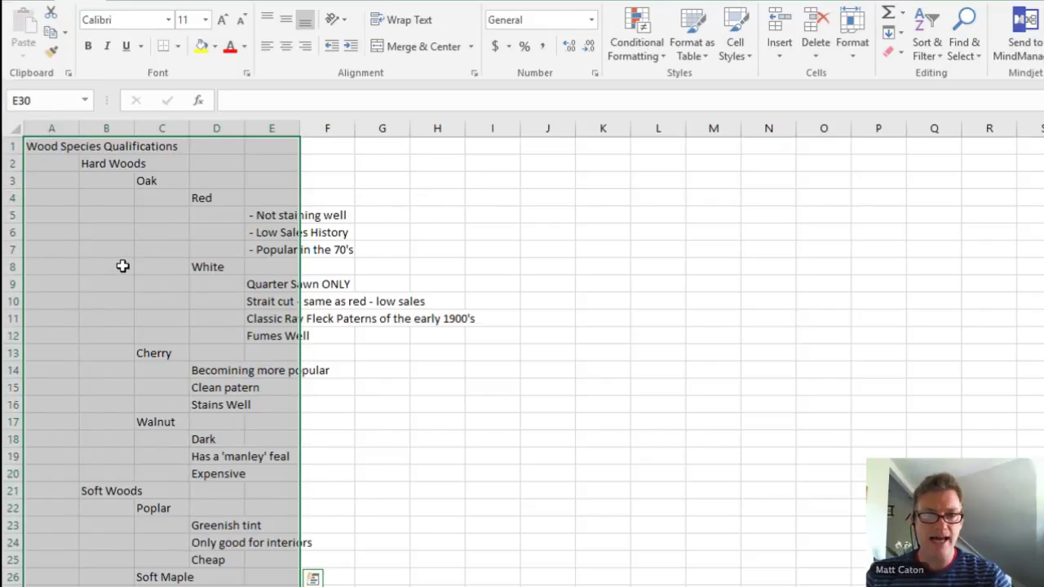
{"action": "right_click", "coordinate": [123, 267]}
{"action": "left_click", "coordinate": [174, 299]}
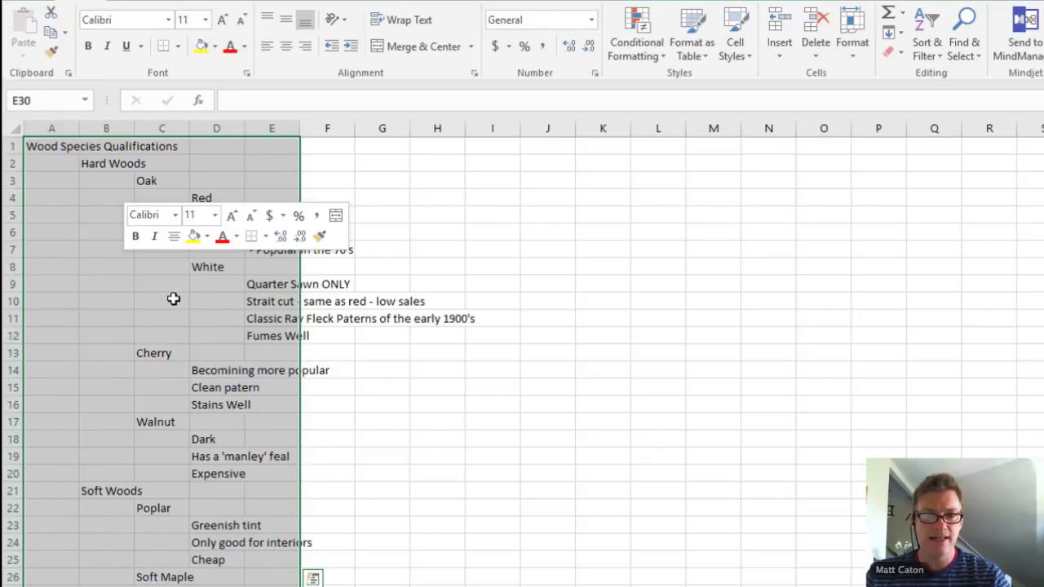
{"action": "scroll", "coordinate": [173, 298], "scroll_direction": "down", "scroll_amount": 5}
{"action": "scroll", "coordinate": [368, 295], "scroll_direction": "up", "scroll_amount": 5}
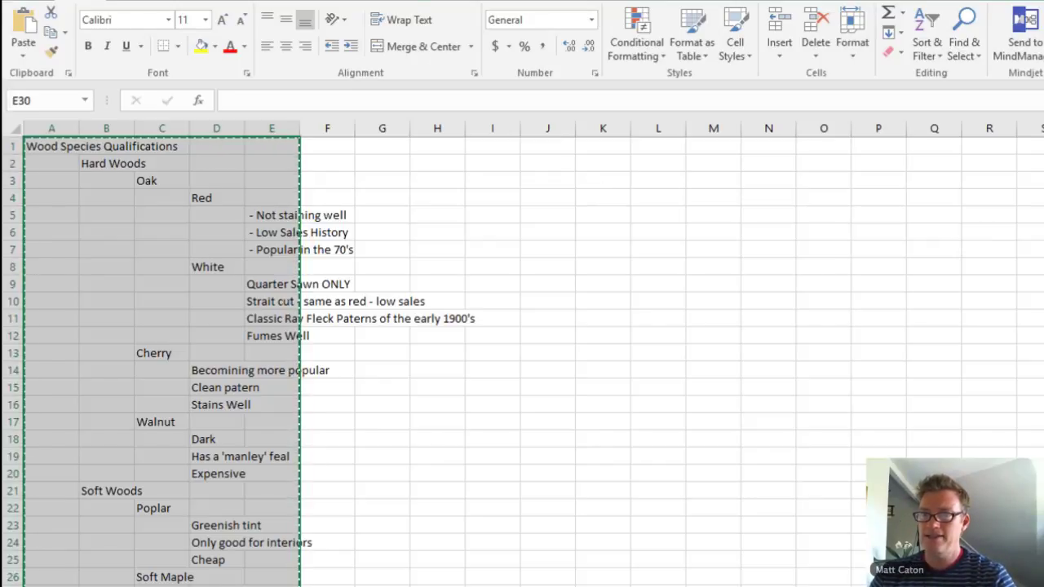
{"action": "key", "text": "alt+Tab"}
Step: Paste the wood species outline under Research, linking to the existing Cherry thought
{"action": "right_click", "coordinate": [517, 277]}
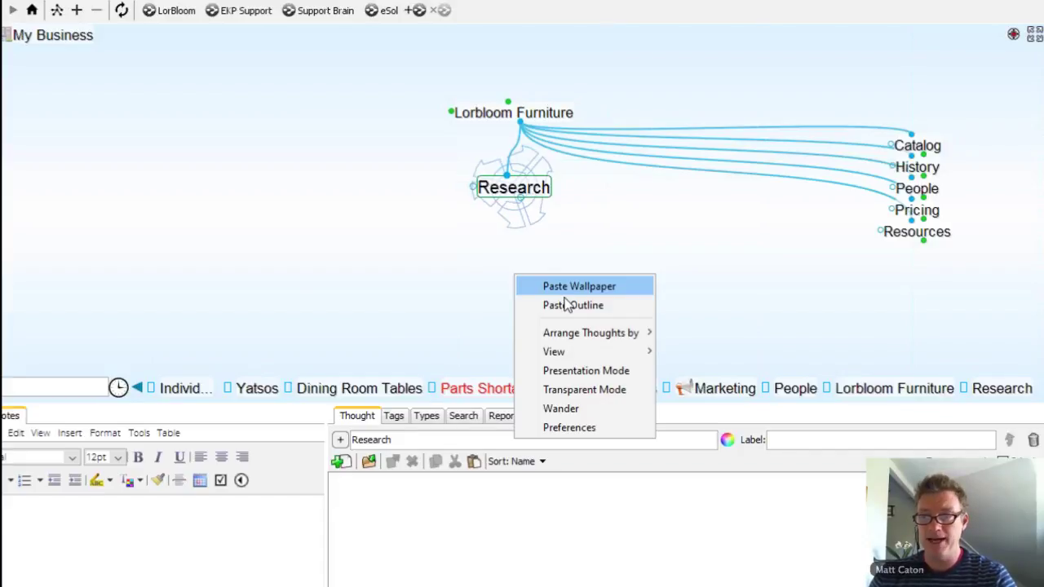
{"action": "left_click", "coordinate": [567, 305]}
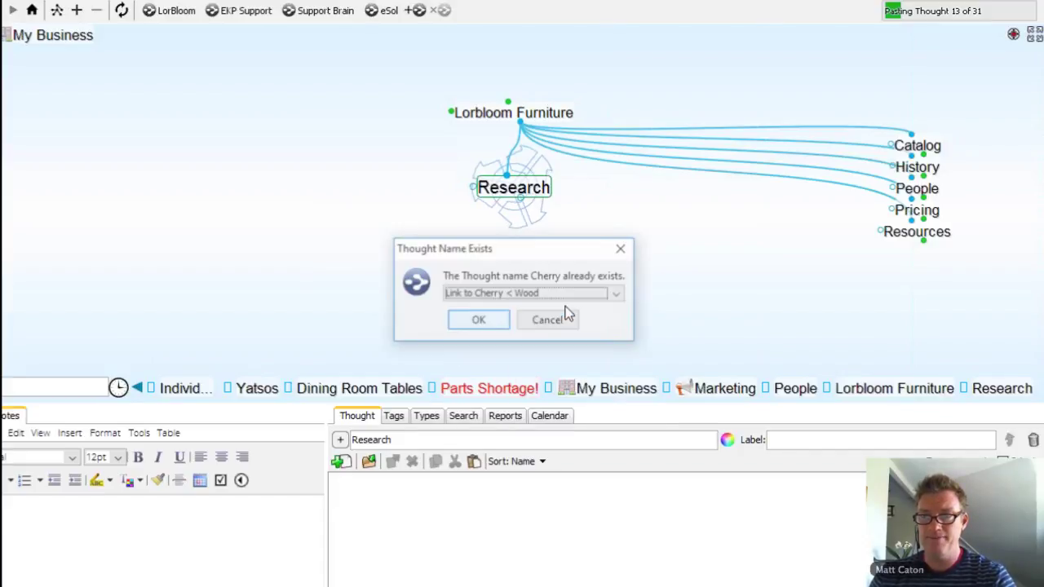
{"action": "left_click", "coordinate": [485, 322]}
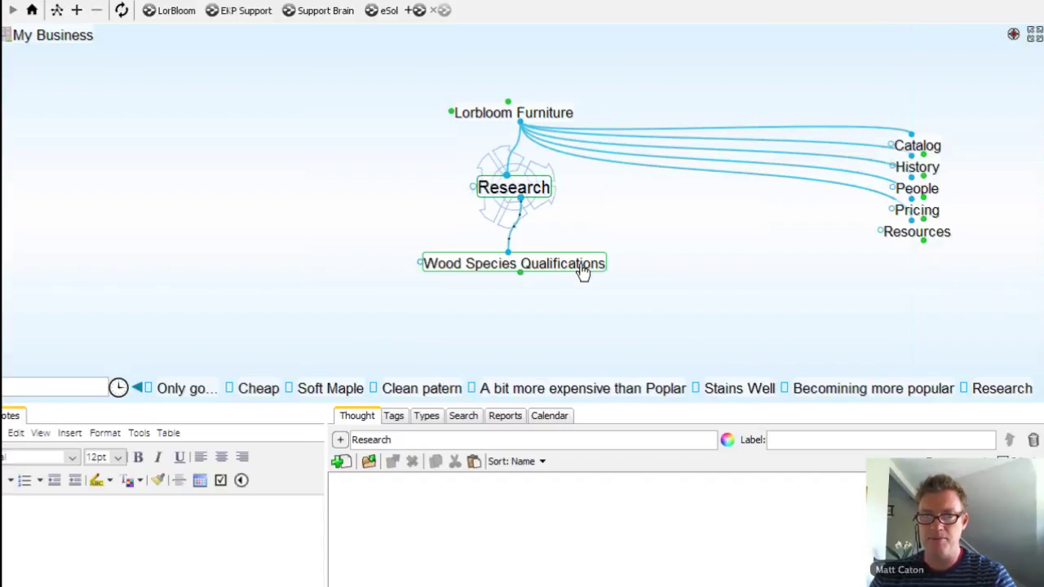
Step: Browse through Wood Species Qualifications, Hard Woods and Oak down to White
{"action": "left_click", "coordinate": [581, 267]}
{"action": "left_click", "coordinate": [269, 269]}
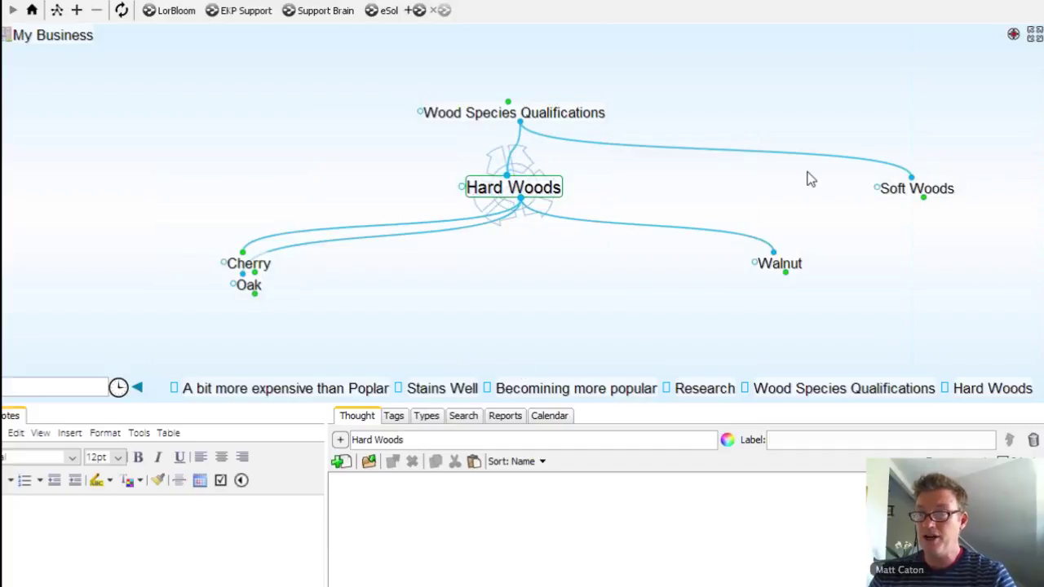
{"action": "left_click", "coordinate": [249, 285]}
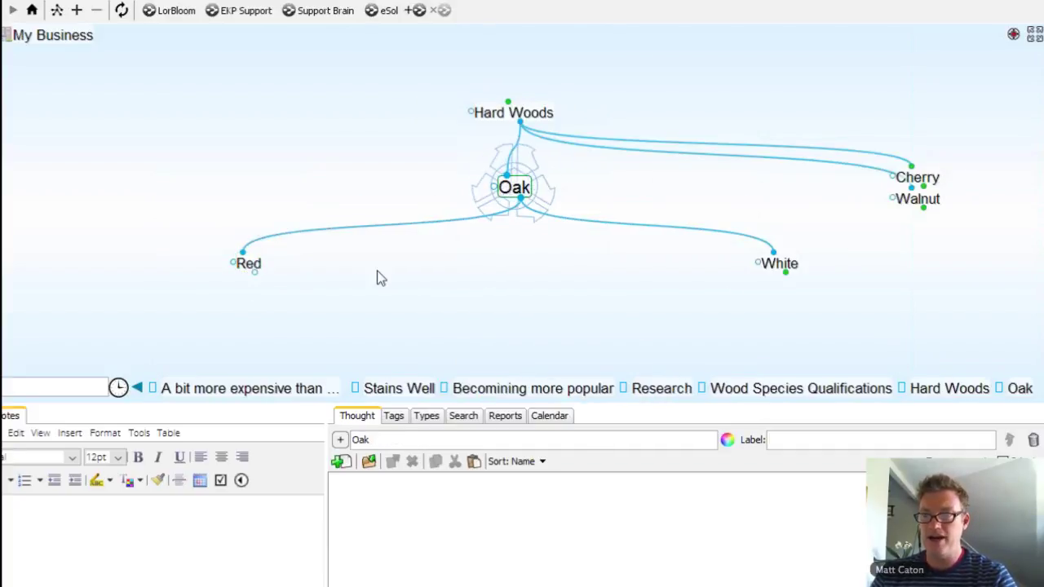
{"action": "left_click", "coordinate": [779, 263]}
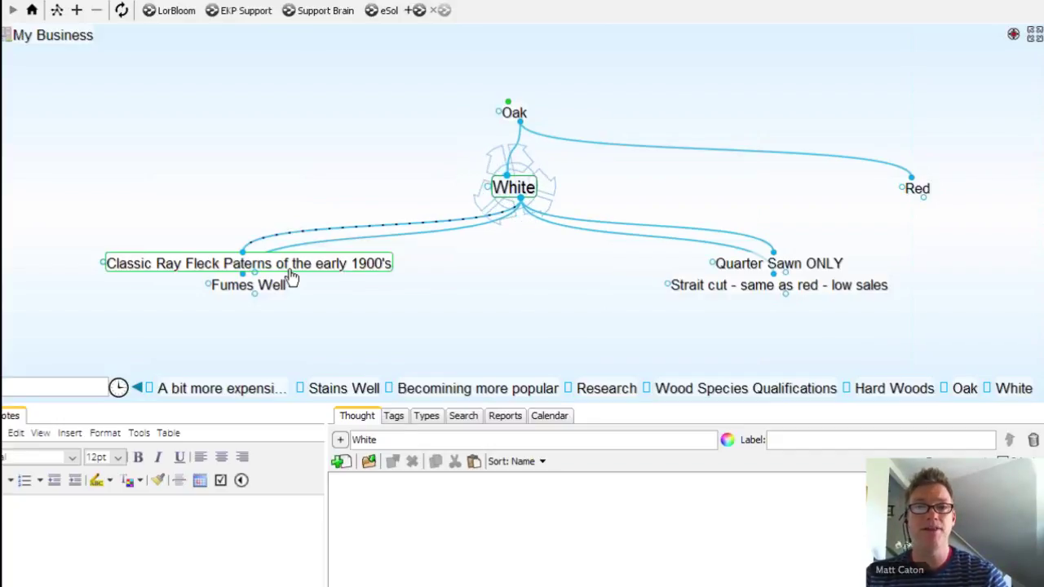
{"action": "right_click", "coordinate": [443, 291]}
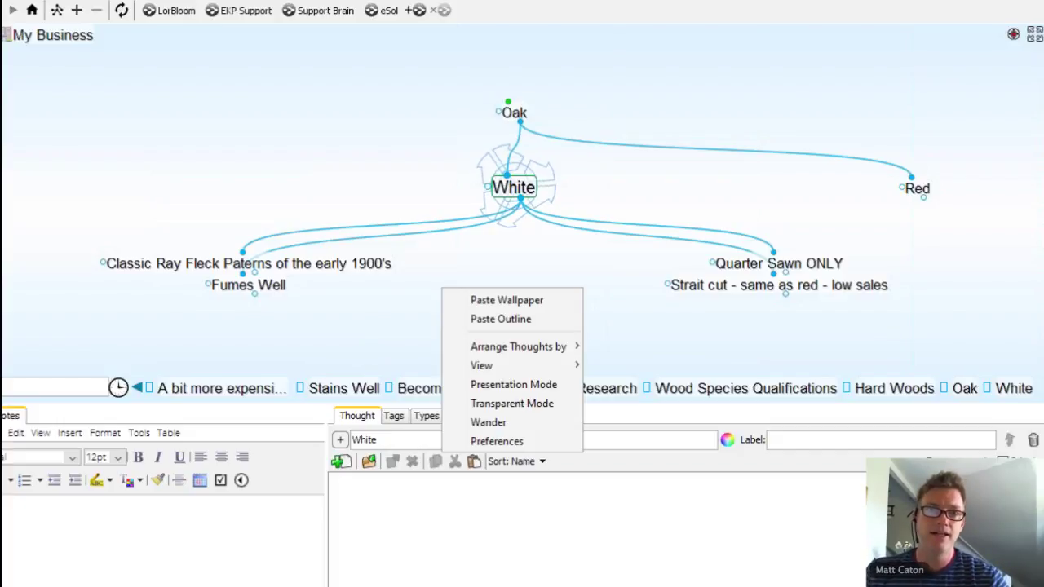
{"action": "key", "text": "Escape"}
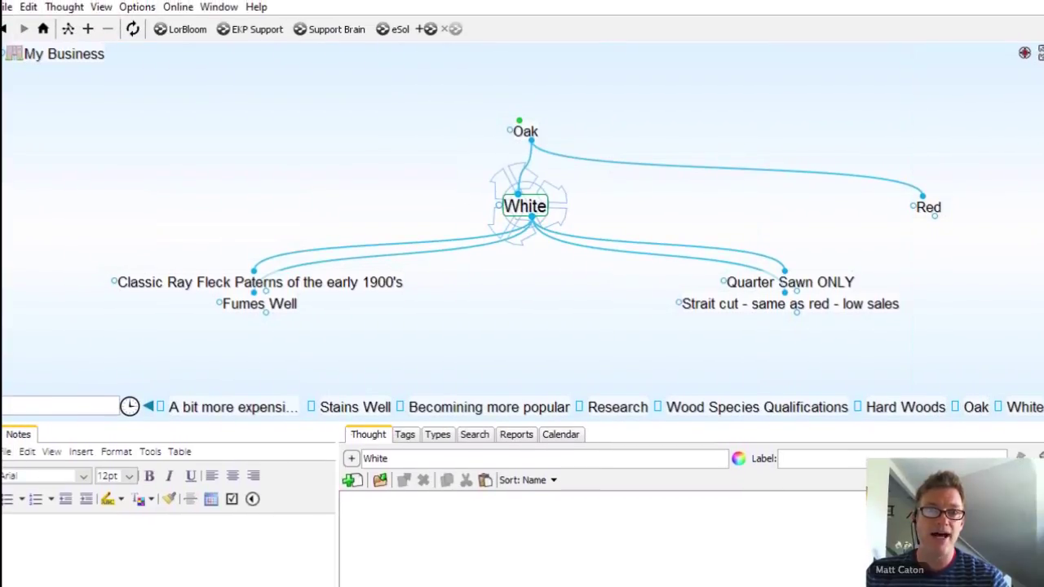
{"action": "left_click", "coordinate": [5, 9]}
{"action": "mouse_move", "coordinate": [281, 259]}
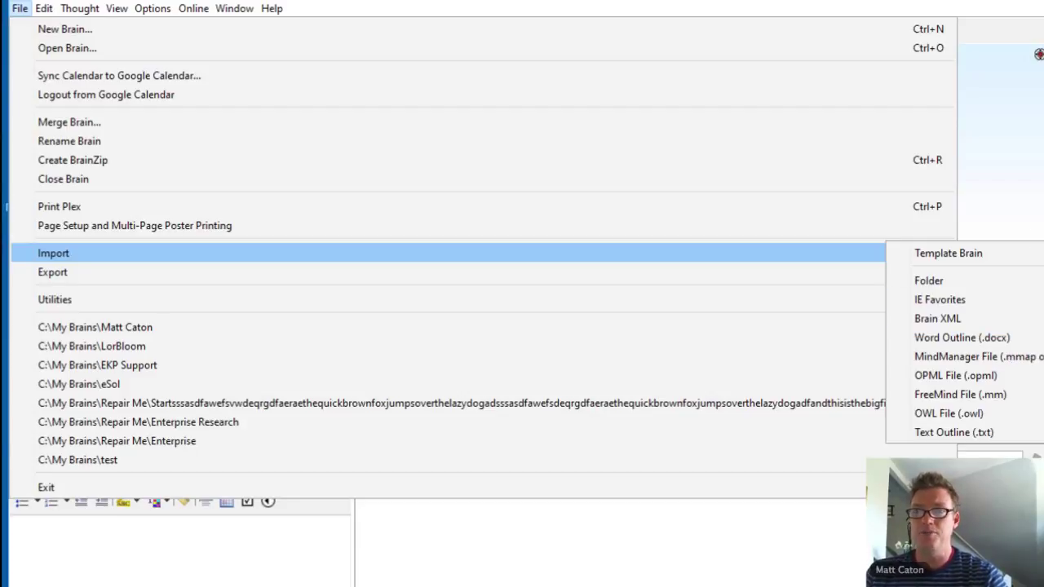
{"action": "left_click", "coordinate": [595, 283]}
{"action": "right_click", "coordinate": [563, 289]}
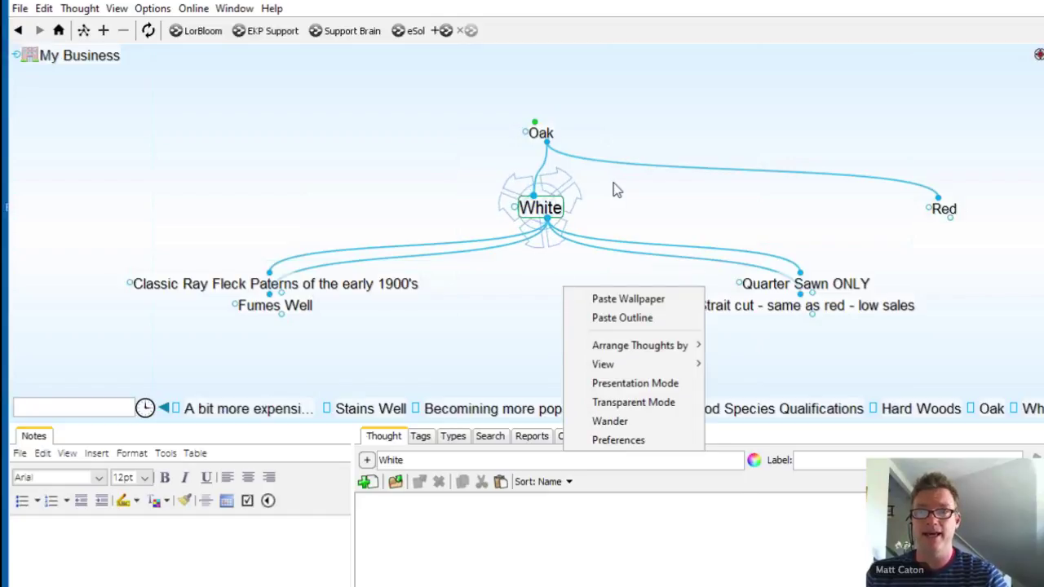
{"action": "key", "text": "Escape"}
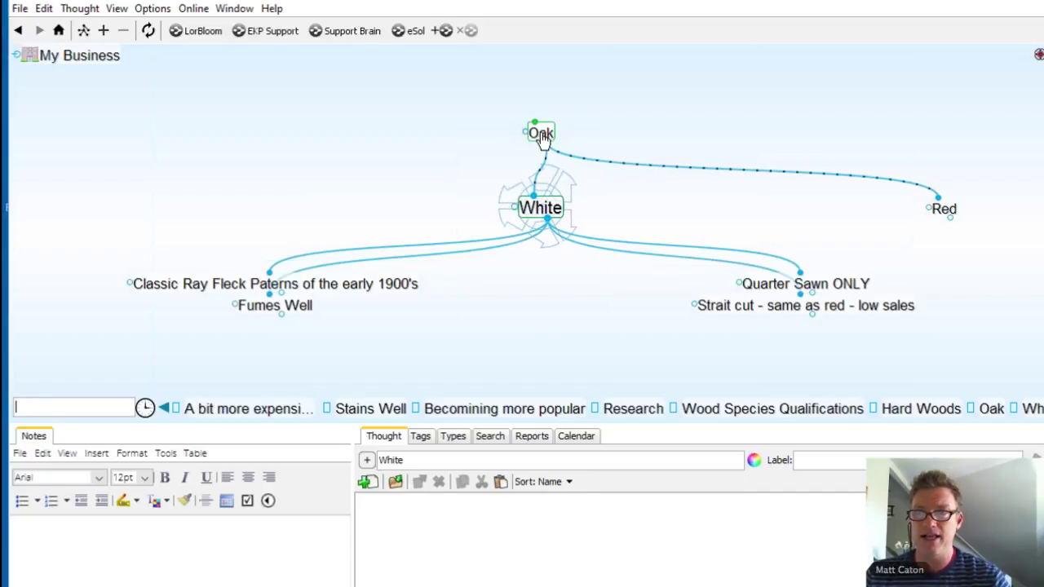
Step: Navigate from Oak up through Hard Woods and My Business to Marketing
{"action": "left_click", "coordinate": [542, 137]}
{"action": "left_click", "coordinate": [540, 132]}
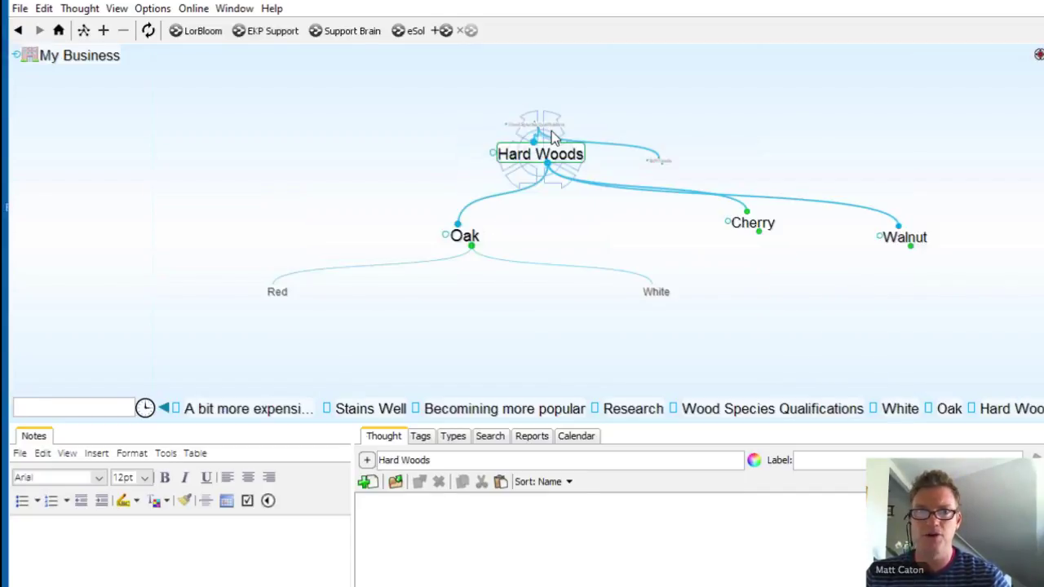
{"action": "left_click", "coordinate": [81, 55]}
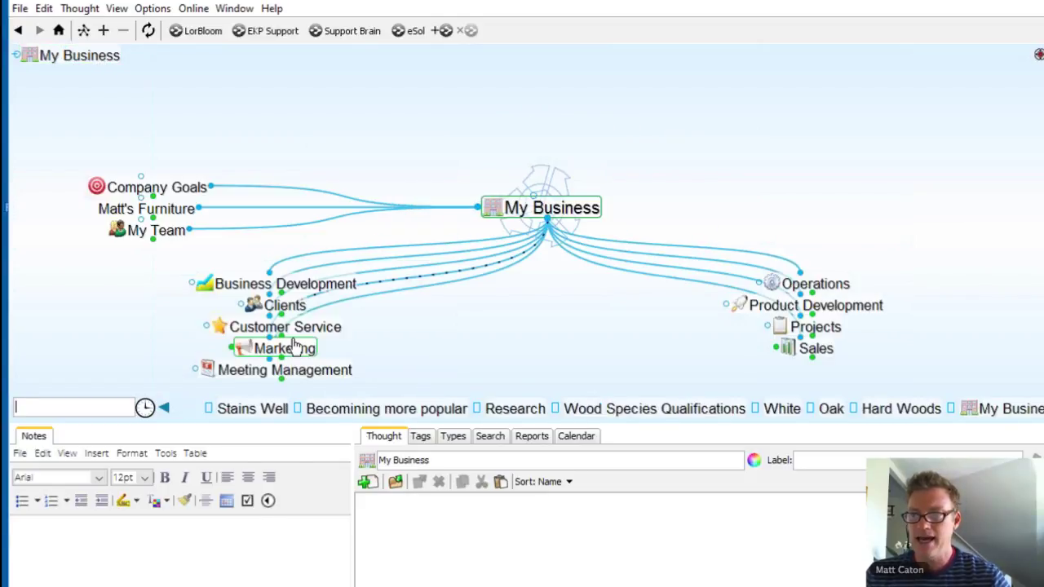
{"action": "left_click", "coordinate": [278, 348]}
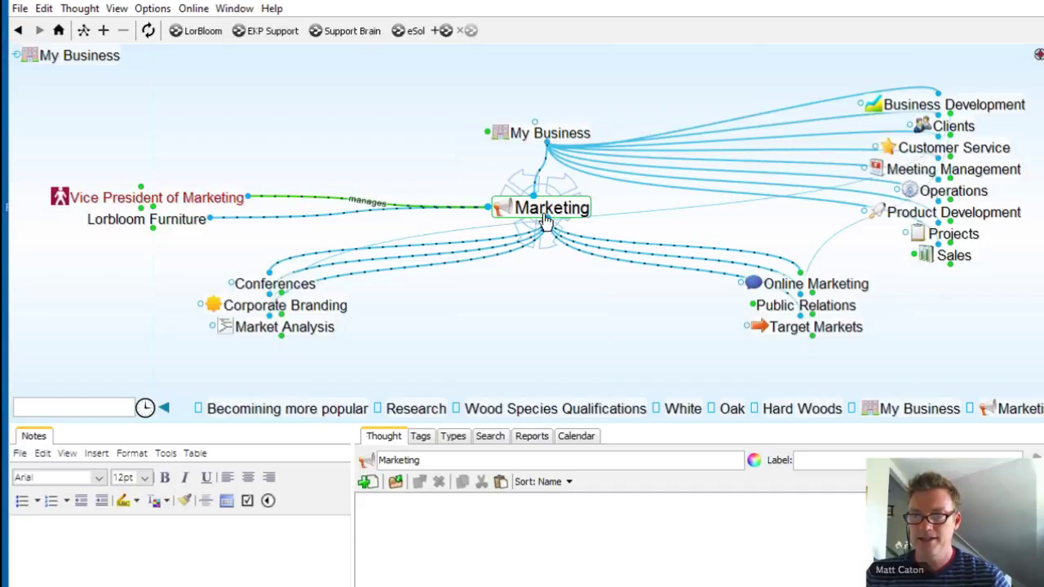
Step: Create a Product 21 child thought under Marketing and centre the map on it
{"action": "left_click_drag", "start_coordinate": [551, 220], "coordinate": [571, 358]}
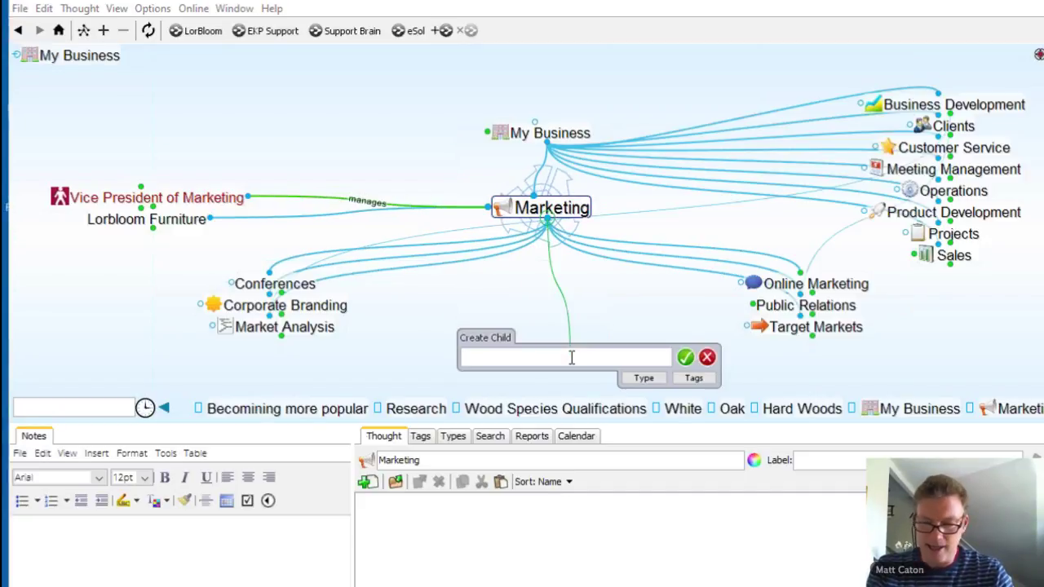
{"action": "type", "text": "Pr"}
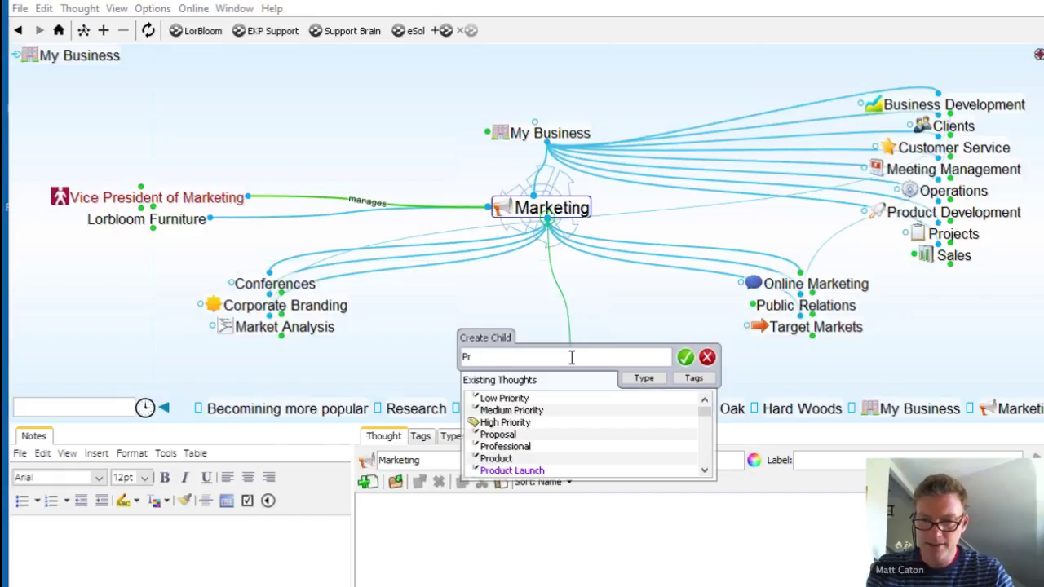
{"action": "type", "text": "oduct 23"}
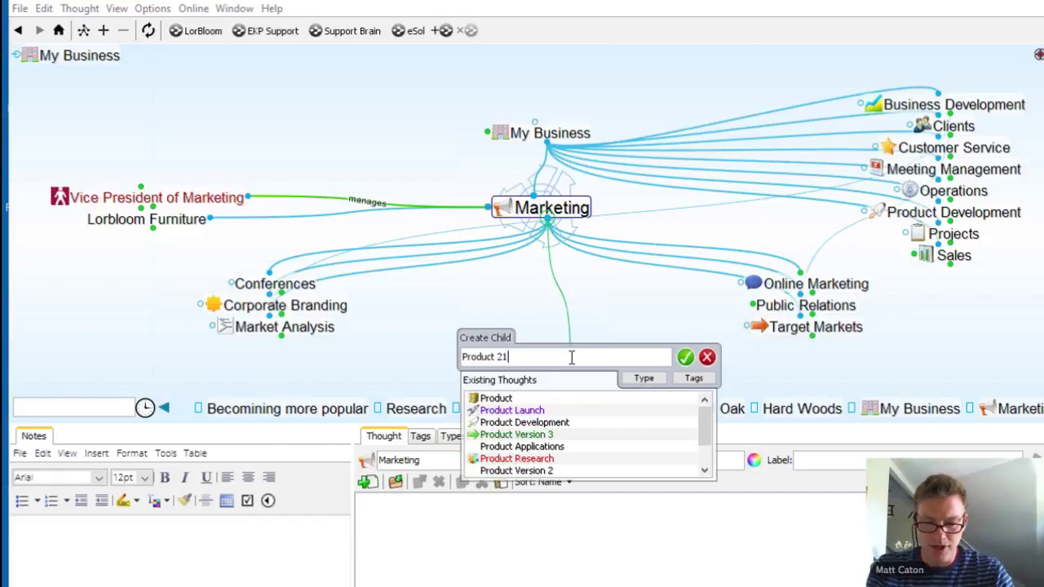
{"action": "key", "text": "Return"}
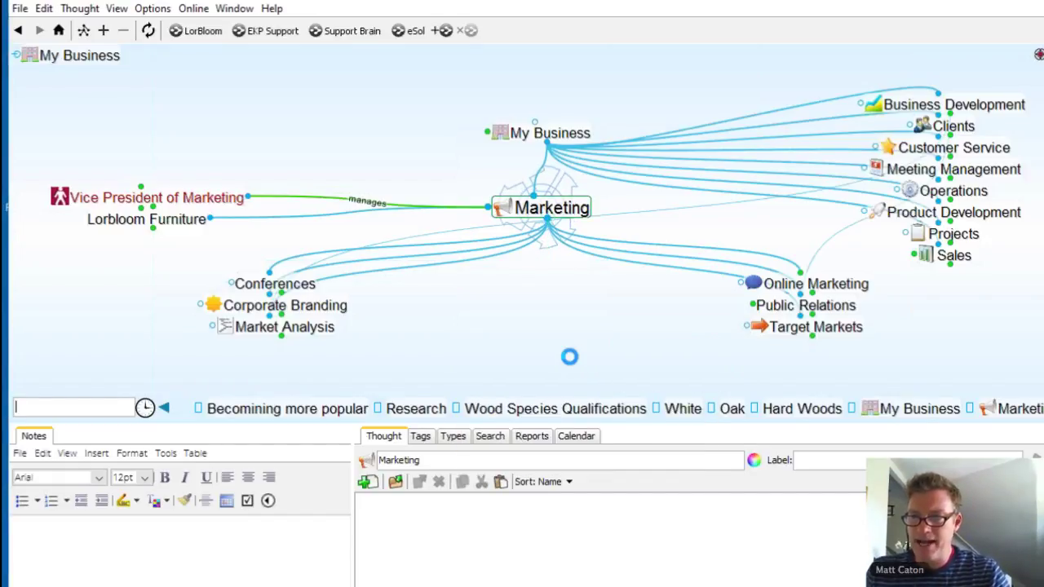
{"action": "left_click", "coordinate": [802, 285]}
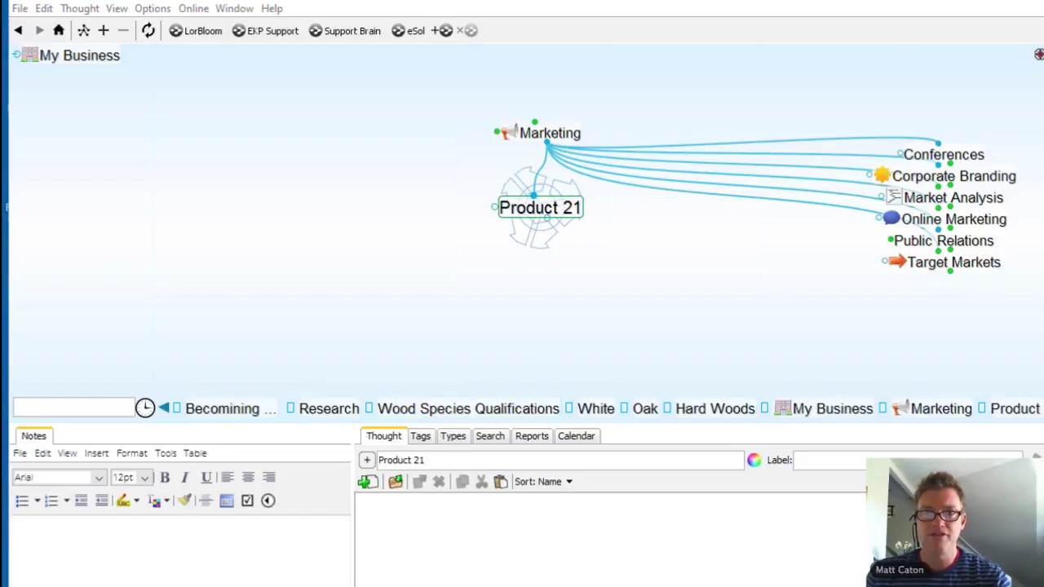
{"action": "key", "text": "alt+Tab"}
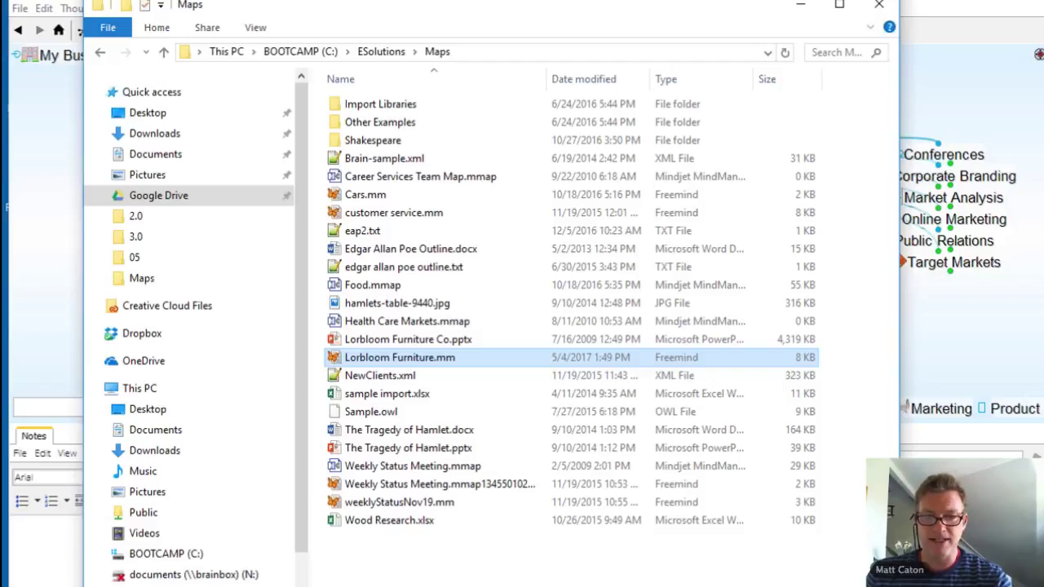
{"action": "left_click", "coordinate": [171, 557]}
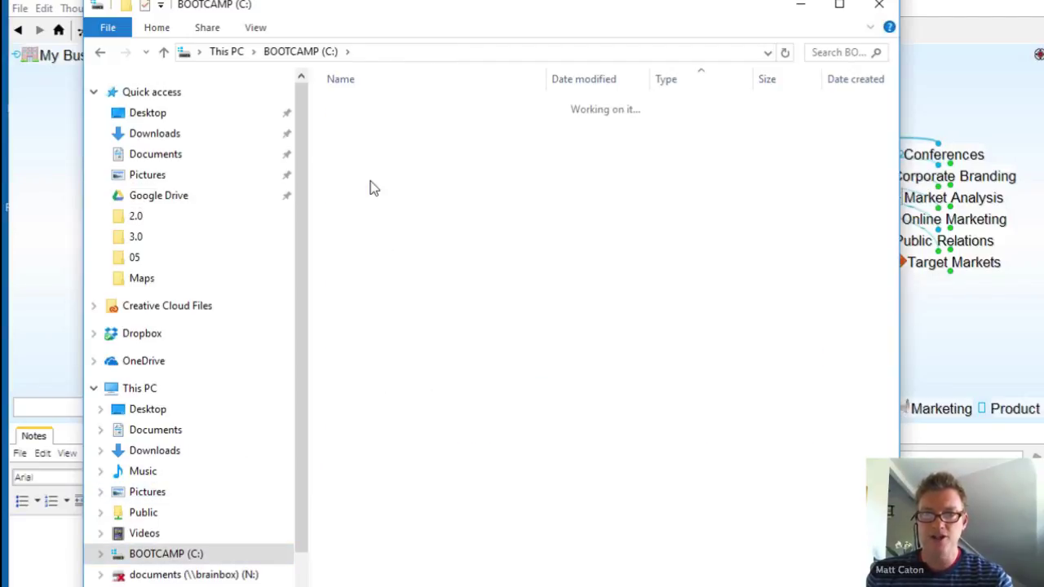
{"action": "double_click", "coordinate": [371, 188]}
{"action": "double_click", "coordinate": [367, 231]}
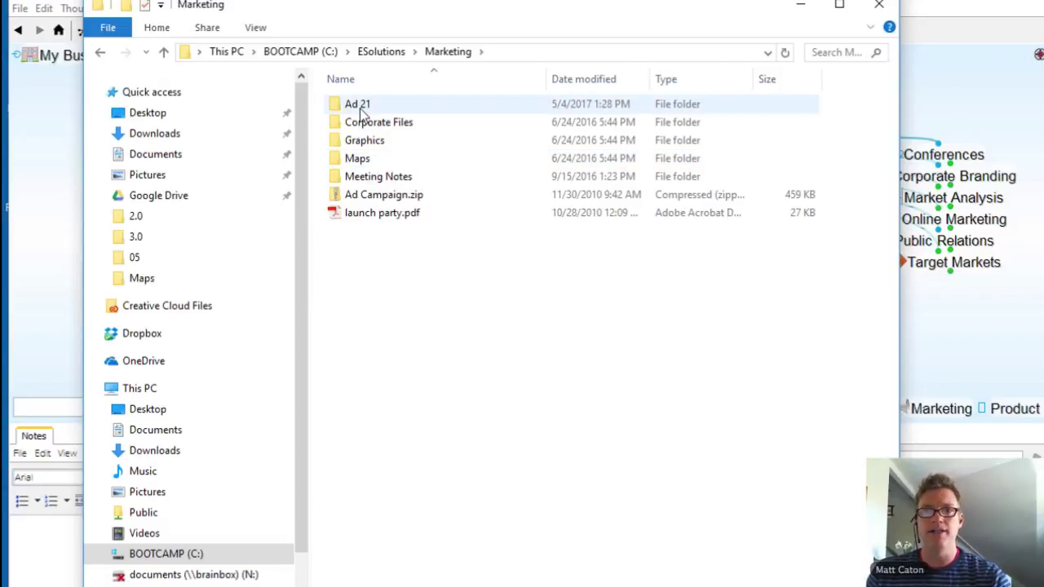
{"action": "double_click", "coordinate": [360, 108]}
{"action": "key", "text": "alt+Left"}
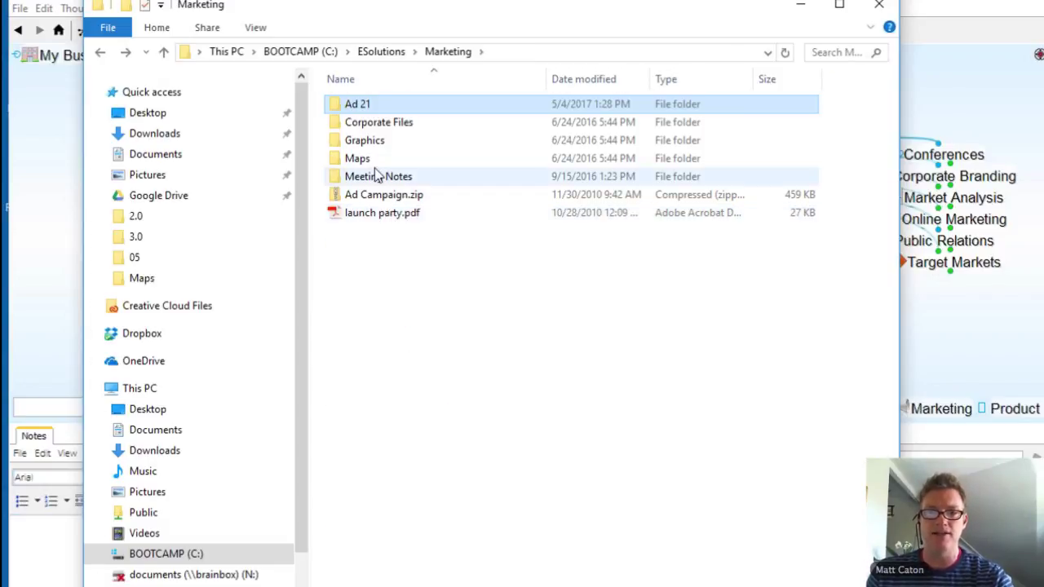
{"action": "double_click", "coordinate": [359, 142]}
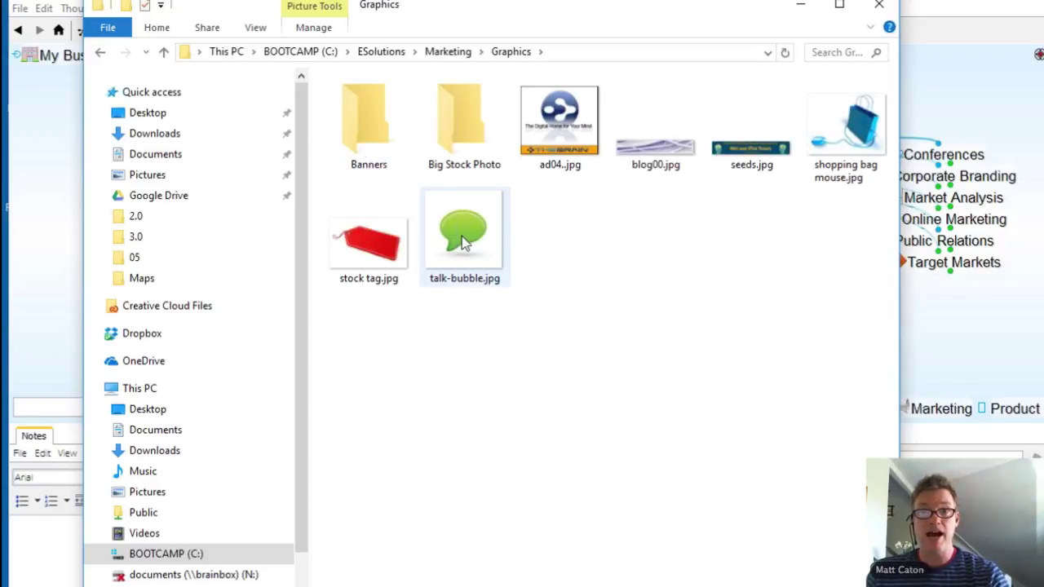
{"action": "key", "text": "alt+Left"}
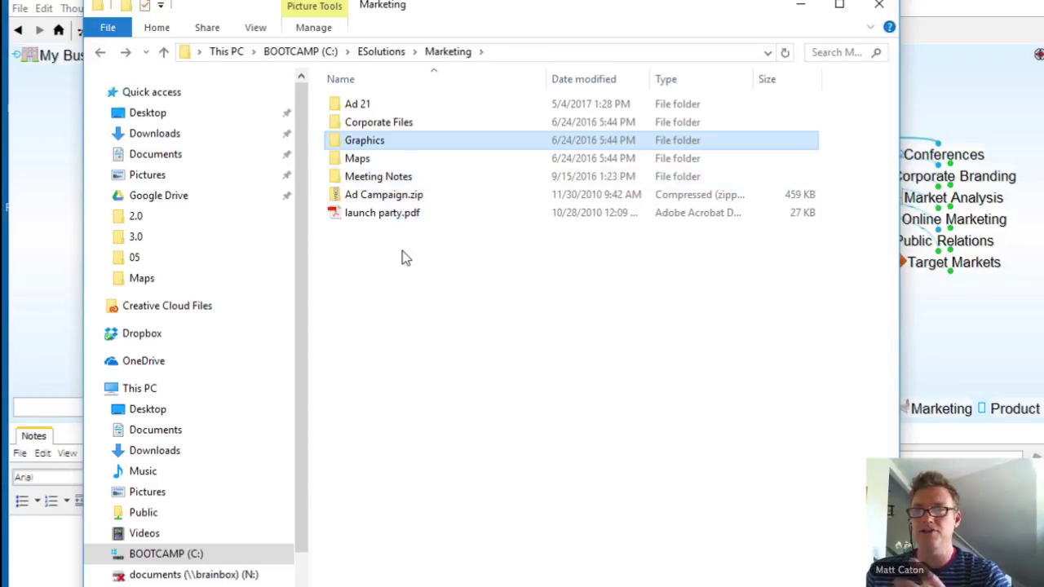
{"action": "key", "text": "alt+Left"}
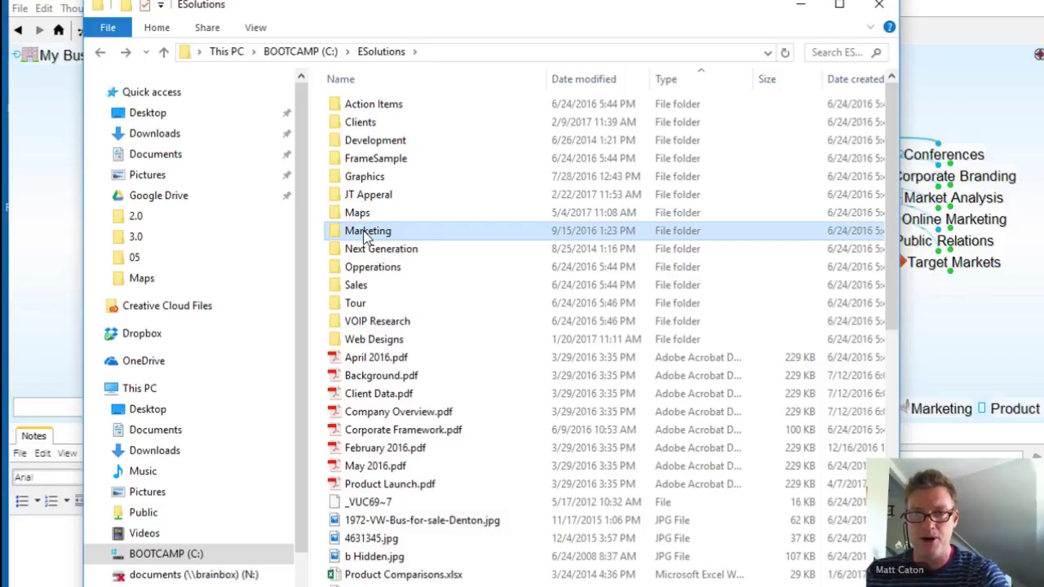
{"action": "double_click", "coordinate": [366, 232]}
{"action": "left_click", "coordinate": [359, 215]}
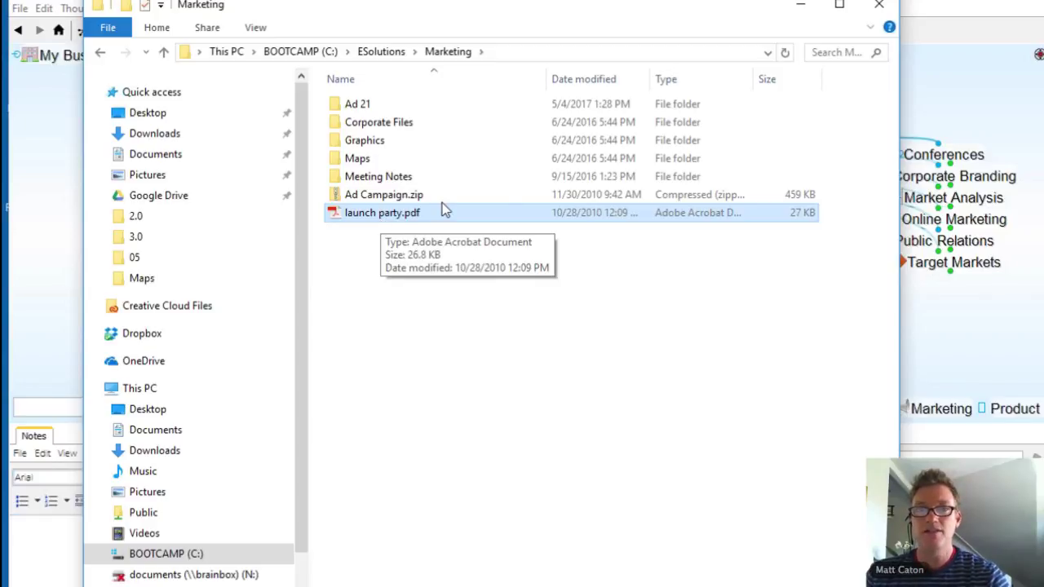
{"action": "left_click", "coordinate": [986, 354]}
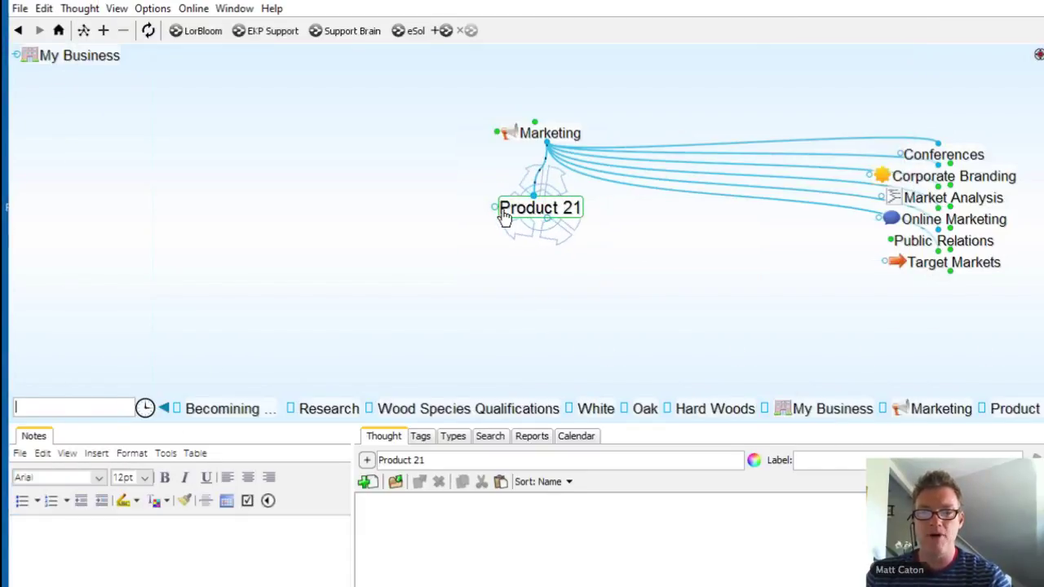
Step: Start a folder import and browse to the ESolutions folder on the BOOTCAMP (C:) drive
{"action": "left_click", "coordinate": [21, 9]}
{"action": "mouse_move", "coordinate": [81, 255]}
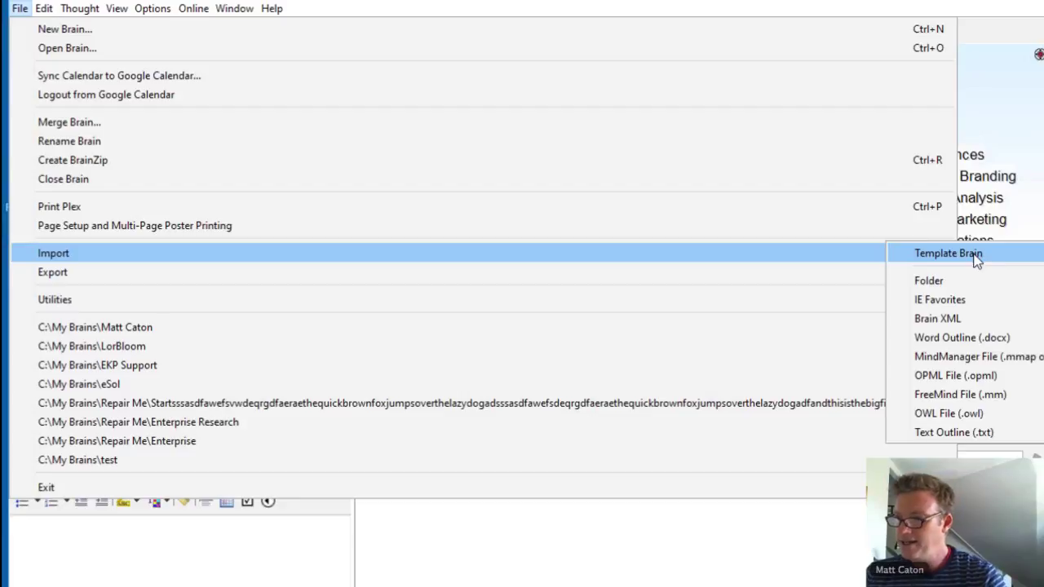
{"action": "key", "text": "Escape"}
{"action": "key", "text": "Escape"}
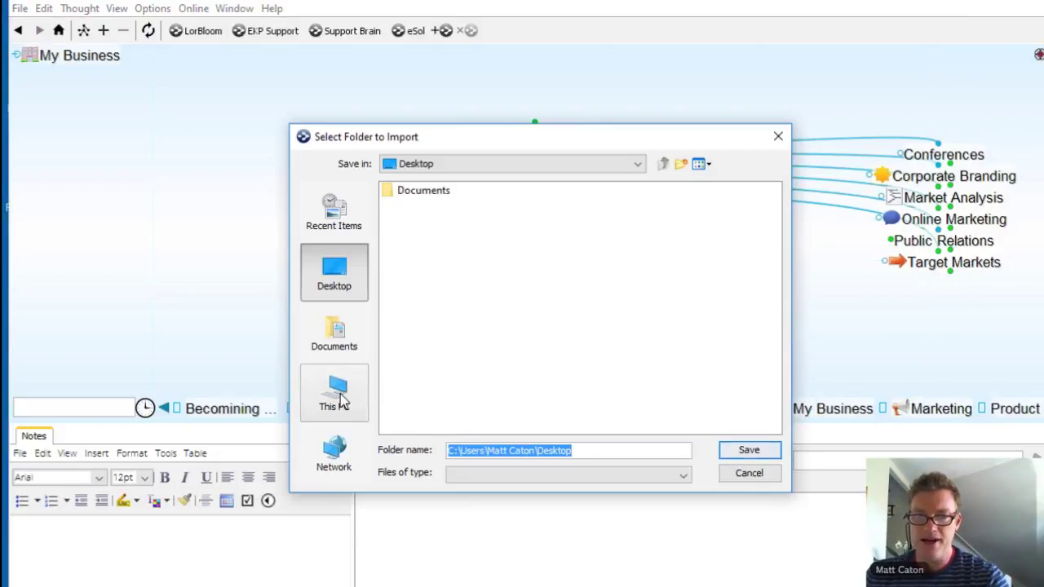
{"action": "left_click", "coordinate": [341, 393]}
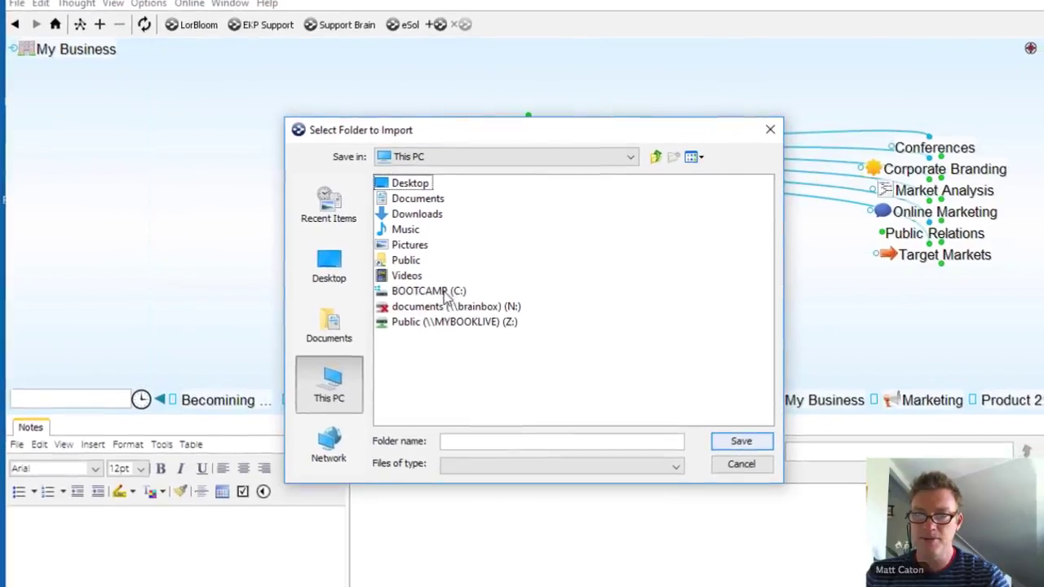
{"action": "left_click", "coordinate": [450, 300]}
{"action": "double_click", "coordinate": [432, 282]}
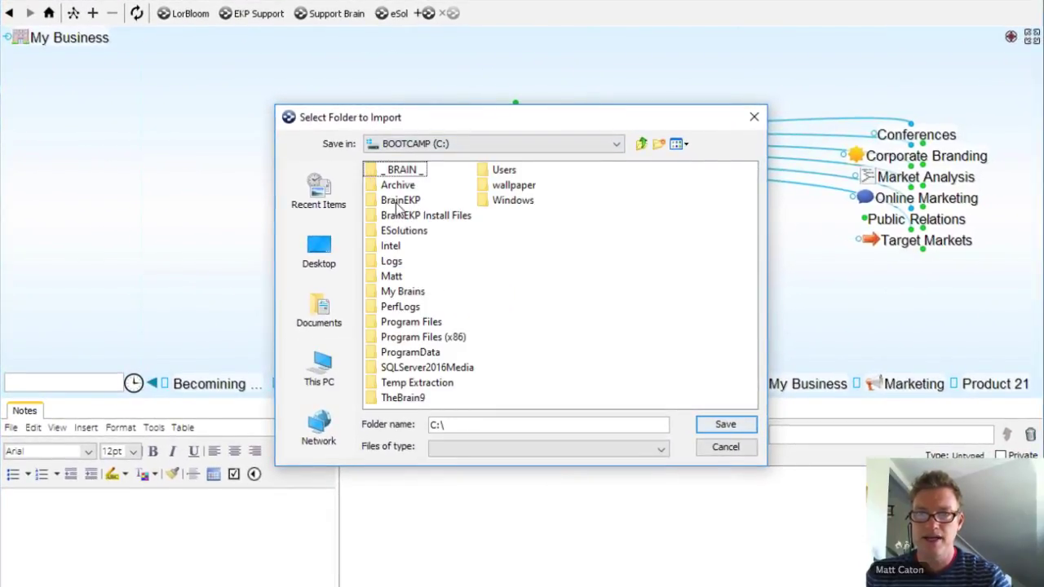
{"action": "double_click", "coordinate": [404, 231]}
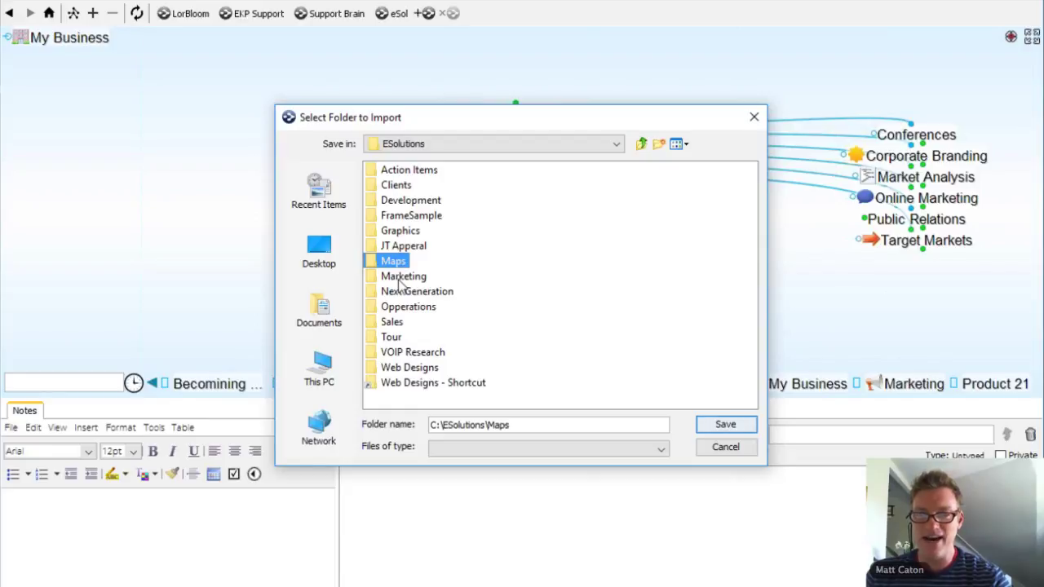
Step: Select the Marketing folder for import and accept the warning
{"action": "double_click", "coordinate": [403, 276]}
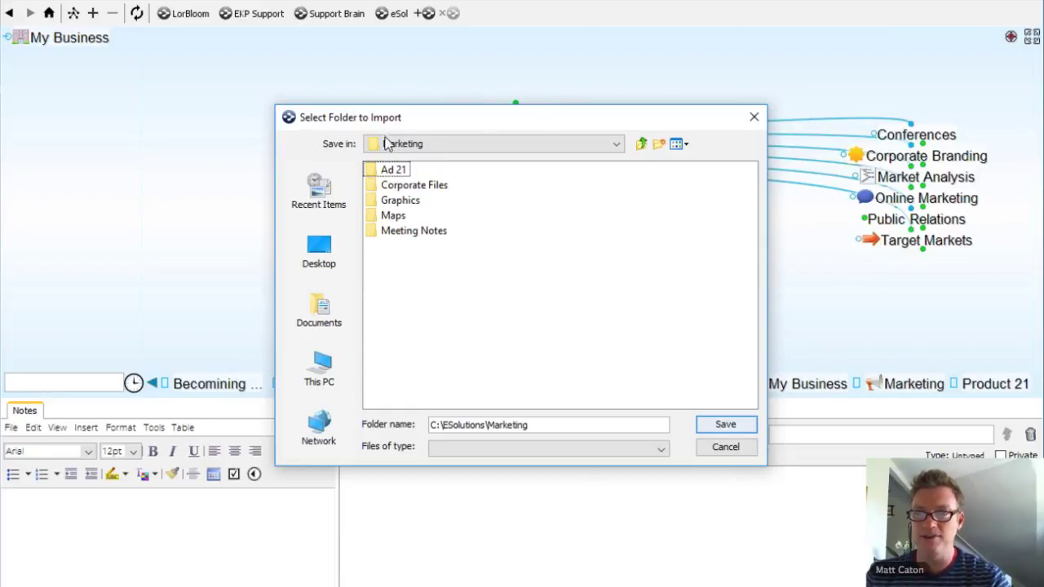
{"action": "left_click", "coordinate": [642, 144]}
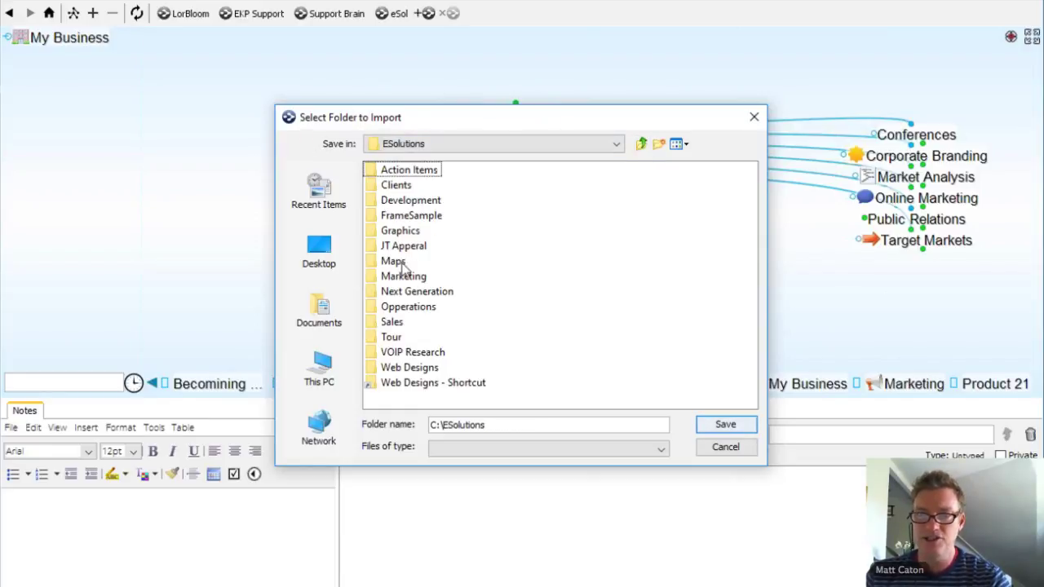
{"action": "left_click", "coordinate": [403, 278]}
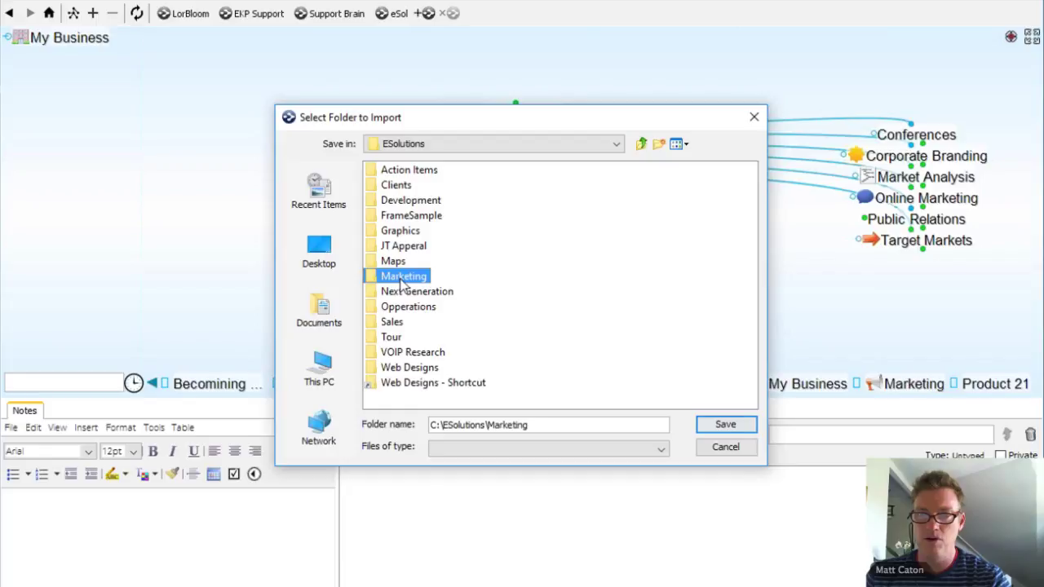
{"action": "left_click", "coordinate": [727, 428]}
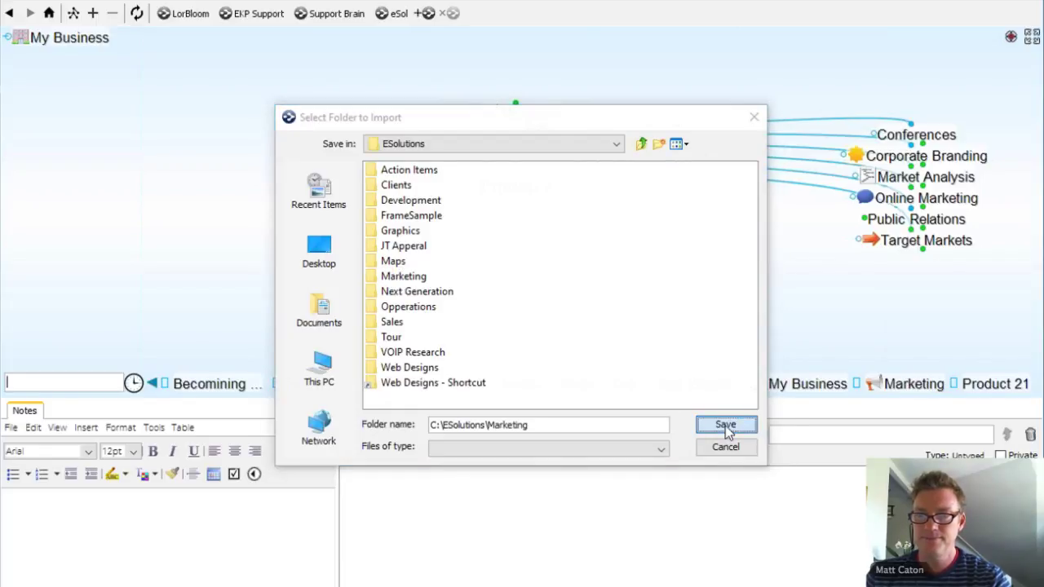
{"action": "left_click", "coordinate": [484, 313]}
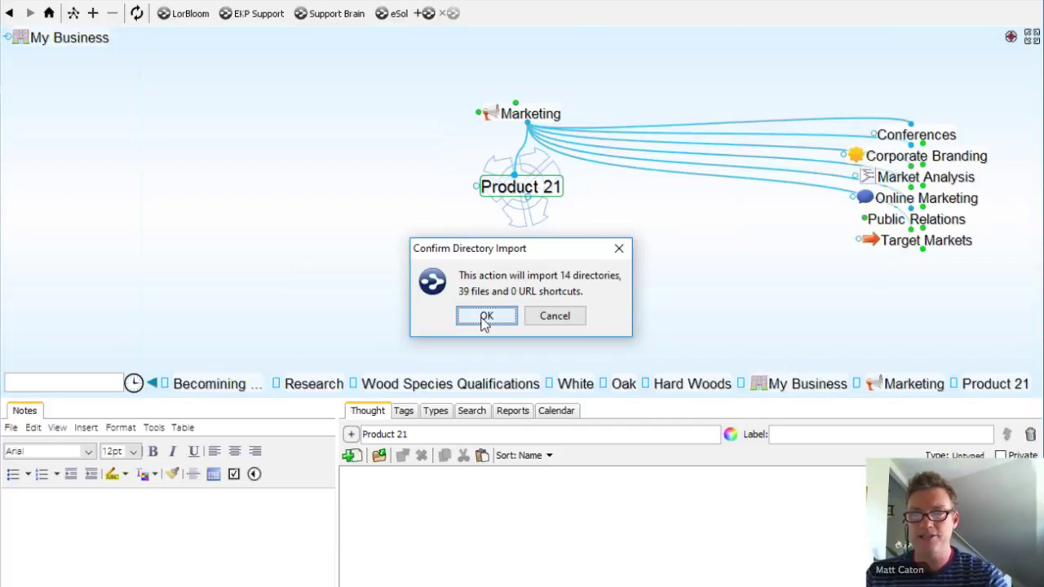
Step: Confirm importing 14 directories and 39 files, then centre on the imported Ad 21 thought
{"action": "left_click", "coordinate": [487, 318]}
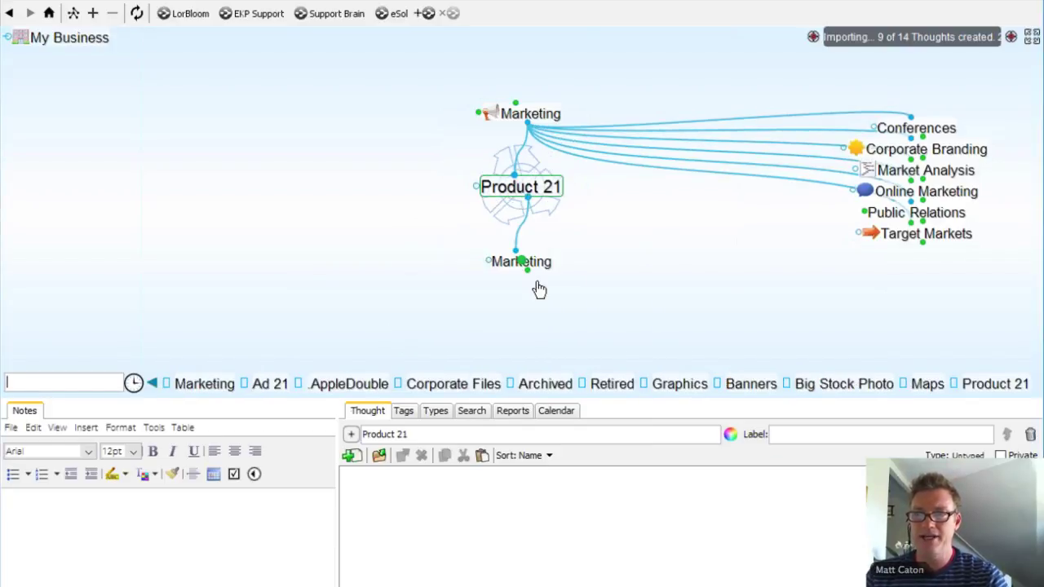
{"action": "left_click", "coordinate": [540, 267]}
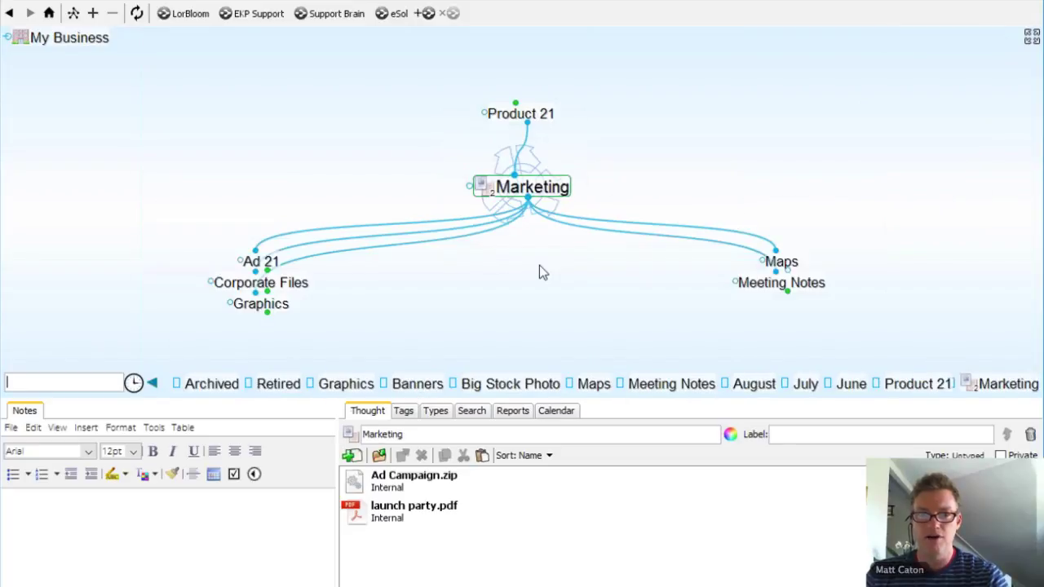
{"action": "left_click", "coordinate": [261, 262]}
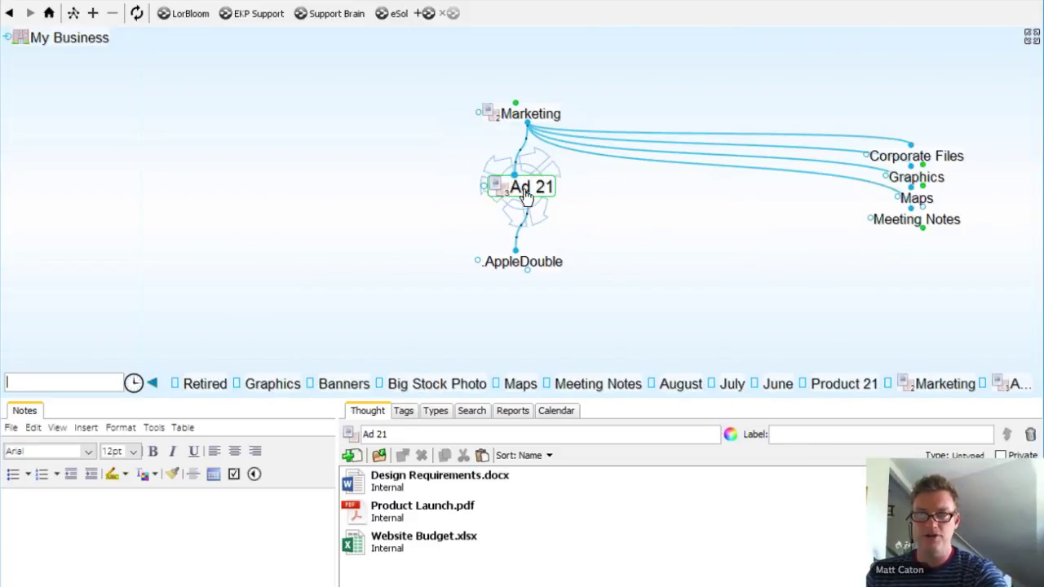
Step: Browse Ad 21's attachments and select Design Requirements.docx
{"action": "left_click", "coordinate": [401, 481]}
{"action": "left_click", "coordinate": [395, 516]}
{"action": "left_click", "coordinate": [397, 552]}
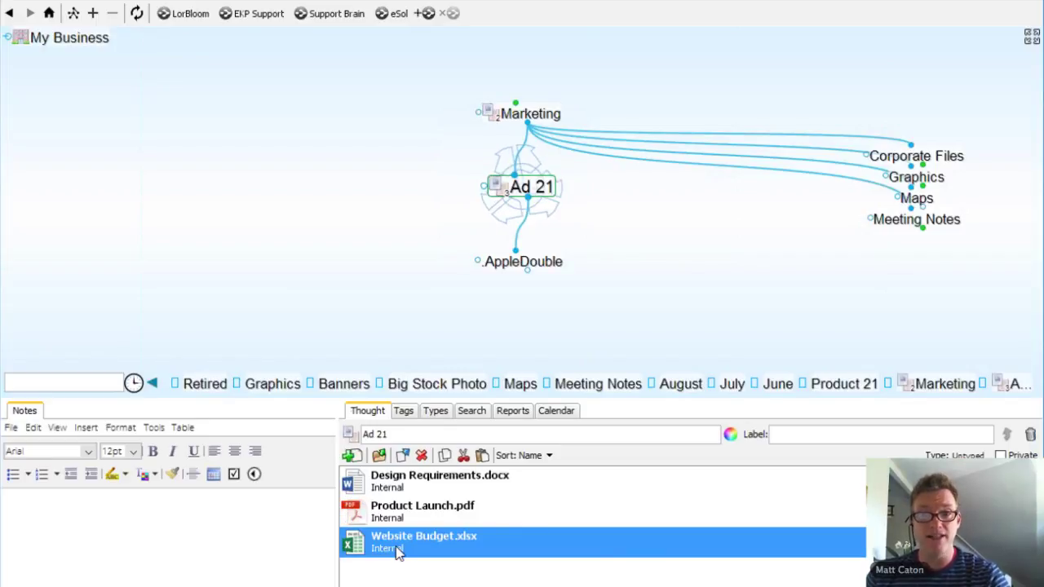
{"action": "left_click", "coordinate": [400, 487]}
{"action": "left_click", "coordinate": [398, 487]}
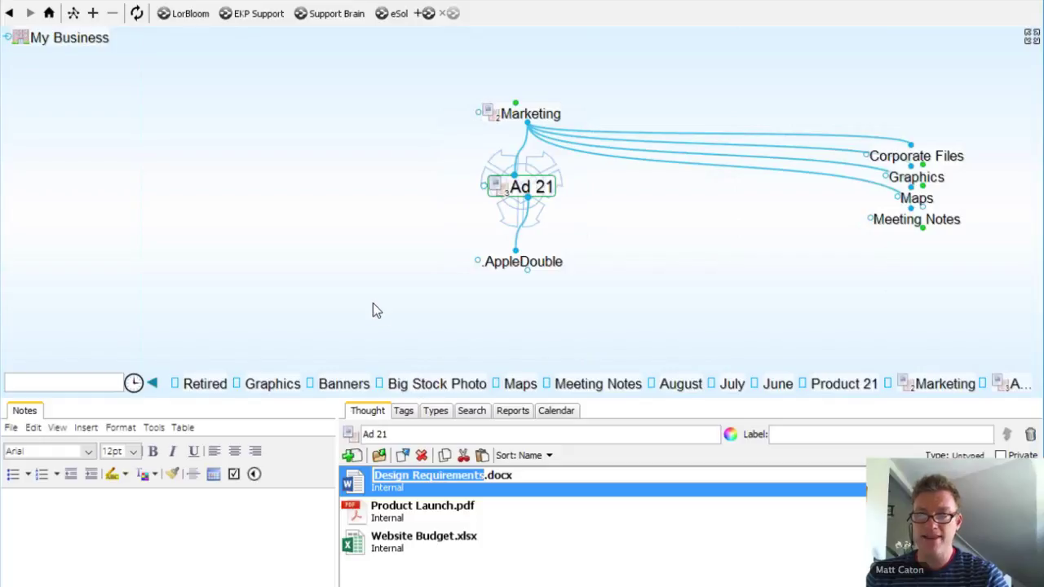
Step: Make Design Requirements.docx a child thought of Ad 21 and jump-link it to Pat
{"action": "left_click_drag", "start_coordinate": [373, 310], "coordinate": [373, 310]}
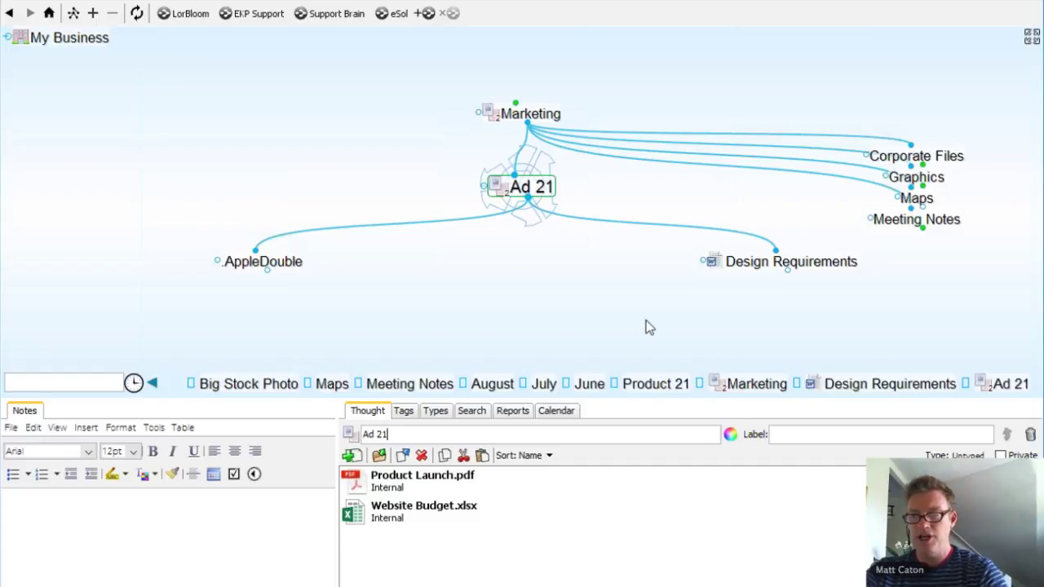
{"action": "left_click", "coordinate": [788, 275]}
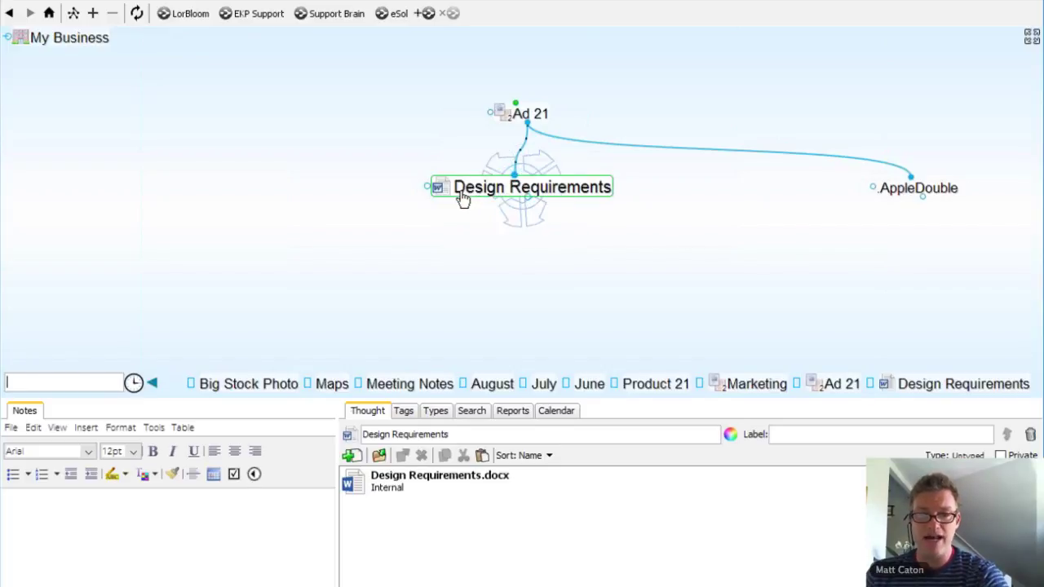
{"action": "left_click_drag", "start_coordinate": [427, 185], "coordinate": [225, 186]}
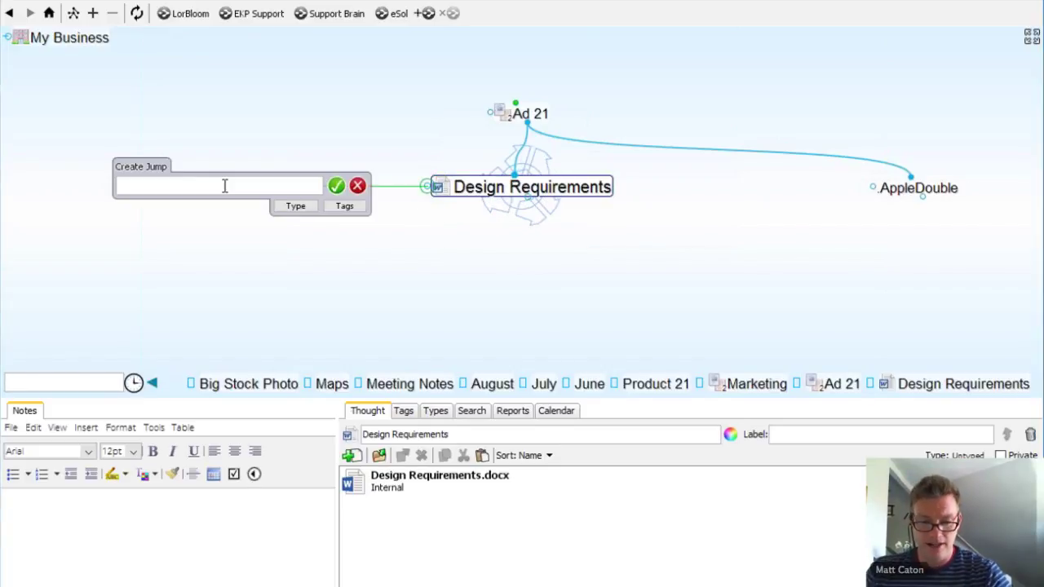
{"action": "type", "text": "Pat"}
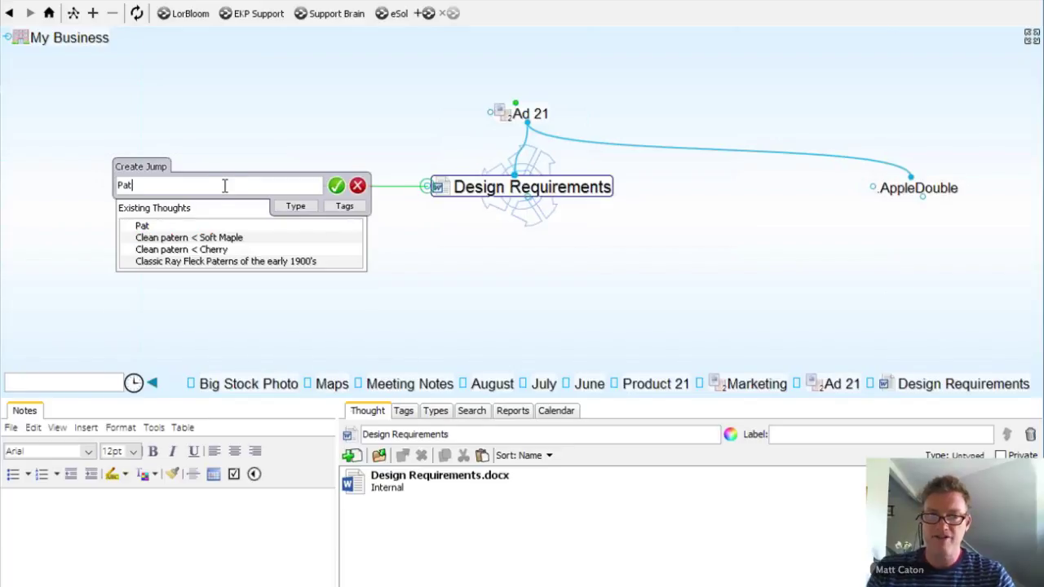
{"action": "left_click", "coordinate": [146, 237]}
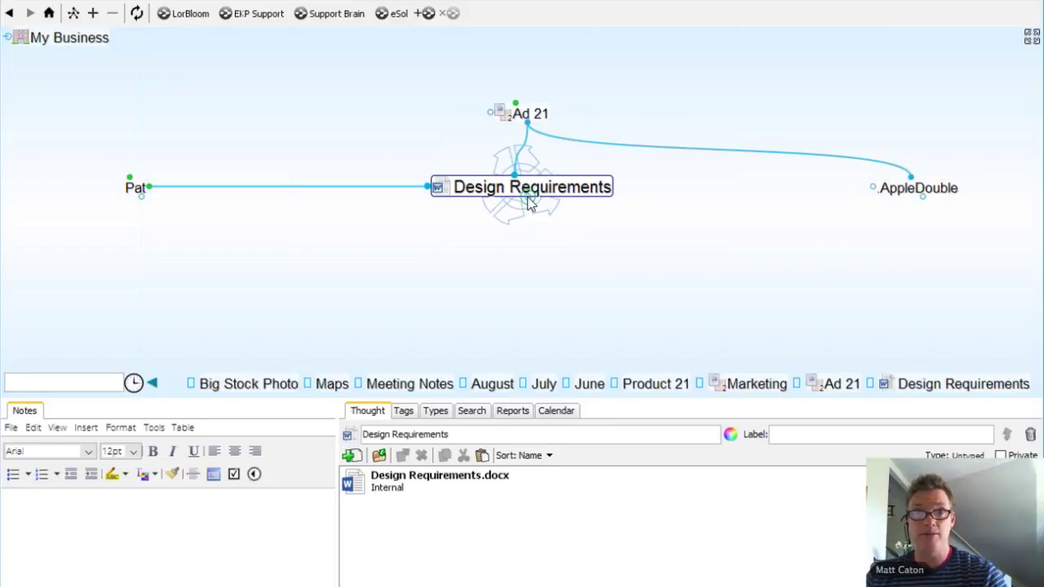
Step: Forget the .AppleDouble thought under Ad 21, then navigate back to Product 21
{"action": "left_click", "coordinate": [952, 188]}
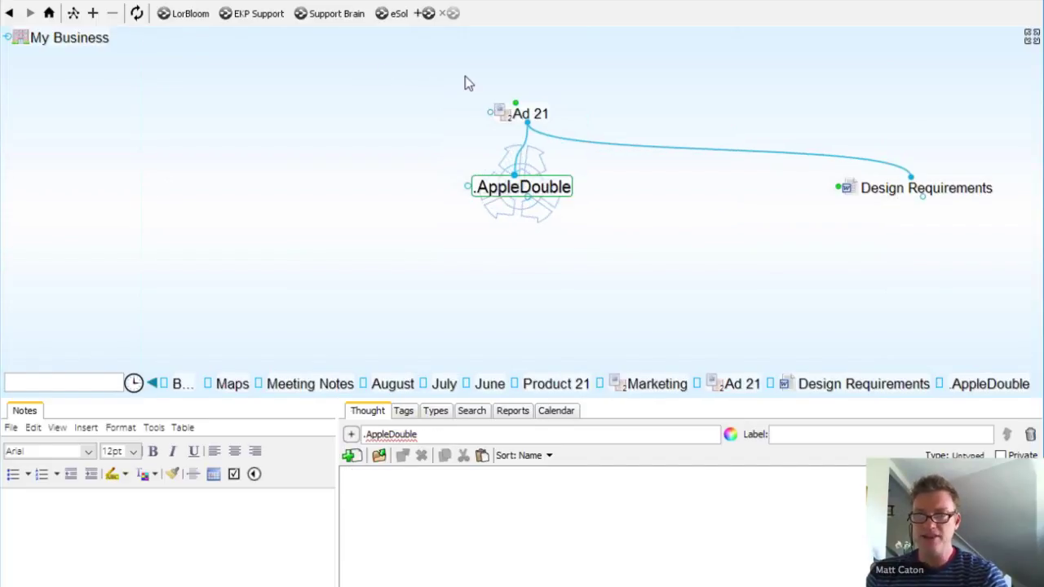
{"action": "left_click", "coordinate": [529, 115]}
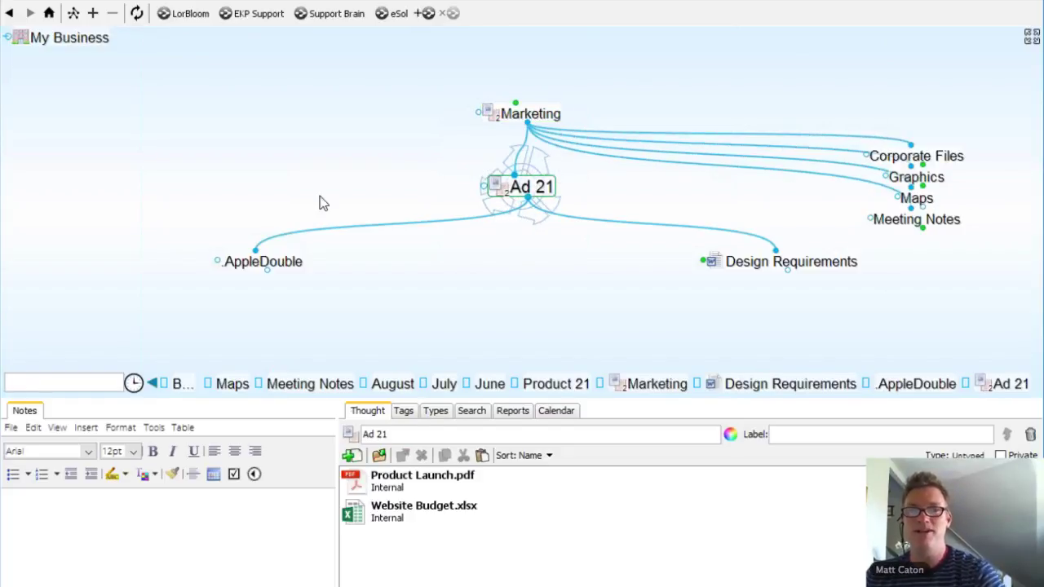
{"action": "right_click", "coordinate": [275, 268]}
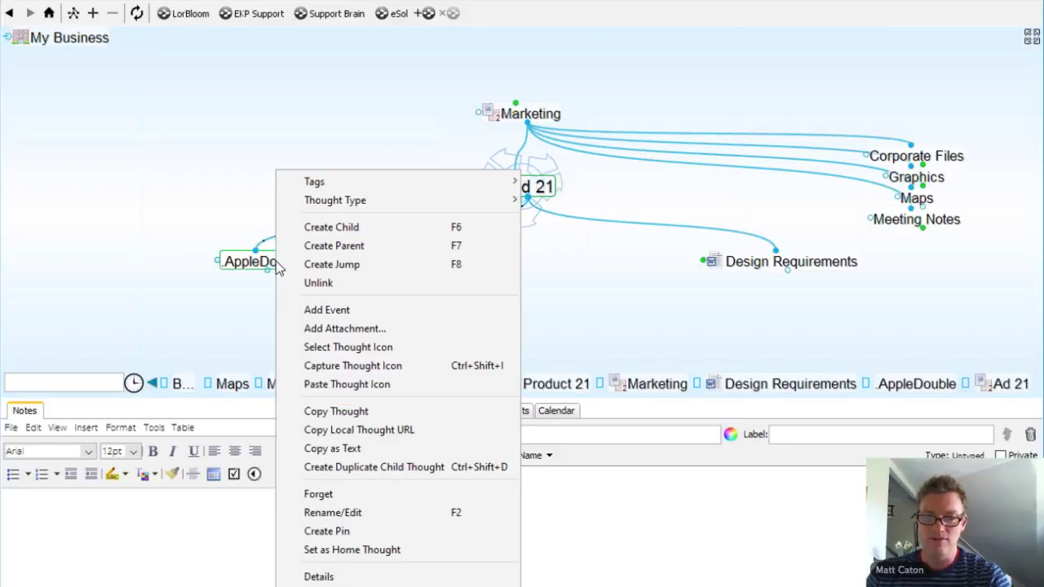
{"action": "left_click", "coordinate": [351, 498]}
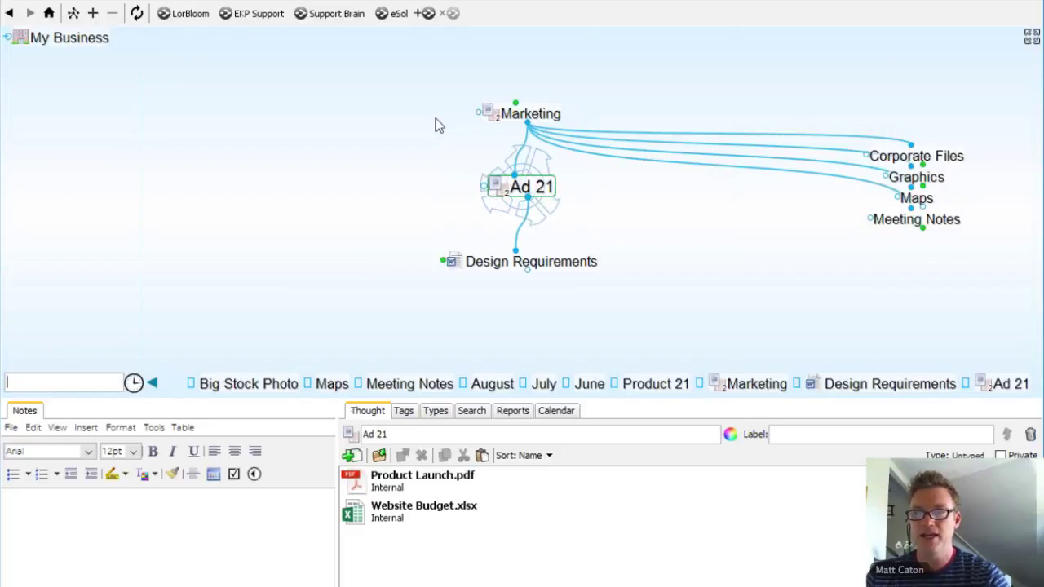
{"action": "left_click", "coordinate": [543, 113]}
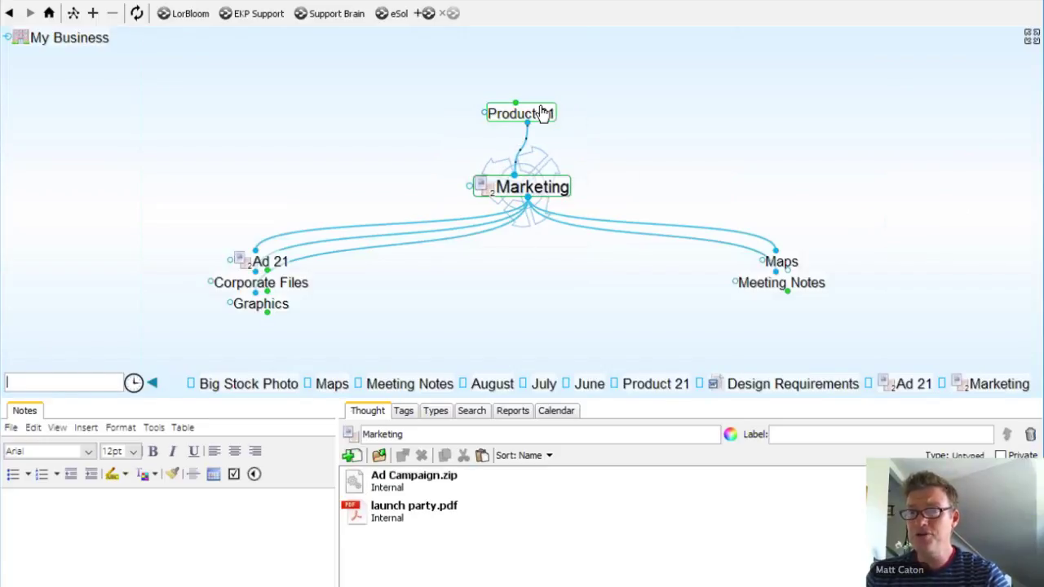
{"action": "left_click", "coordinate": [543, 113]}
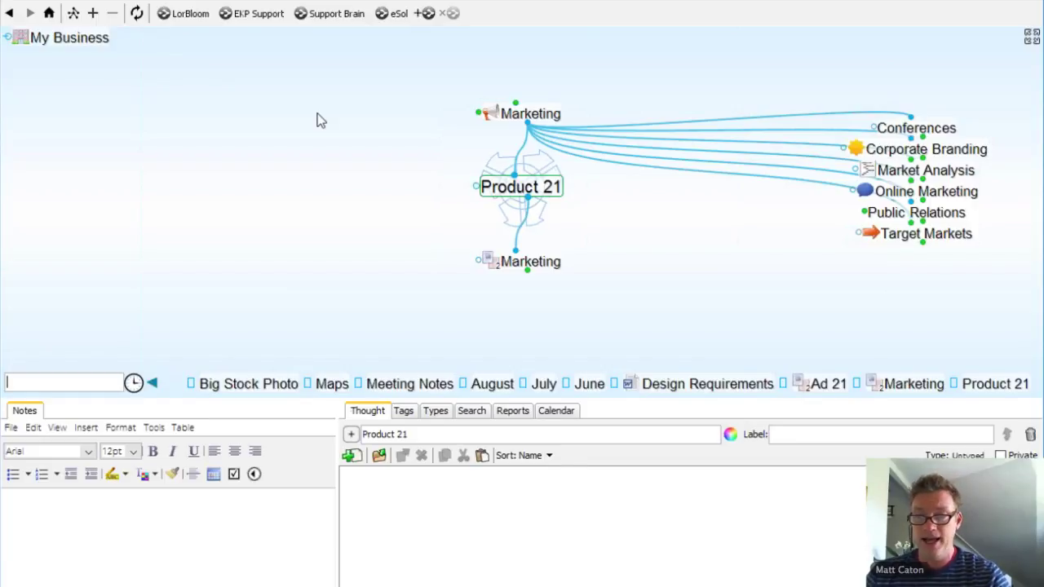
Step: Refresh the Reports list of modified thoughts, then sync the My Business brain to TheBrain Cloud
{"action": "left_click", "coordinate": [513, 412]}
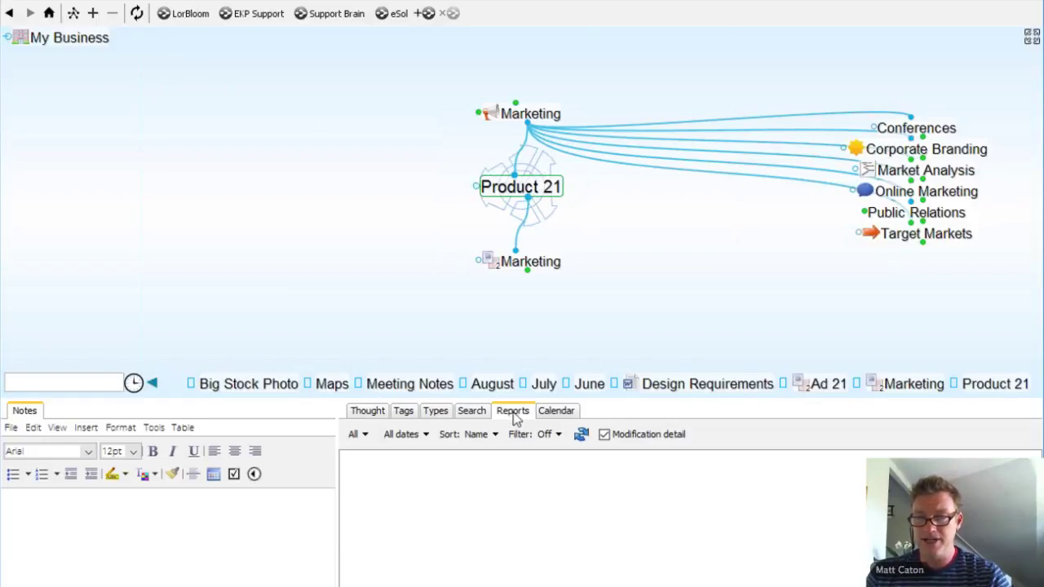
{"action": "left_click", "coordinate": [582, 437]}
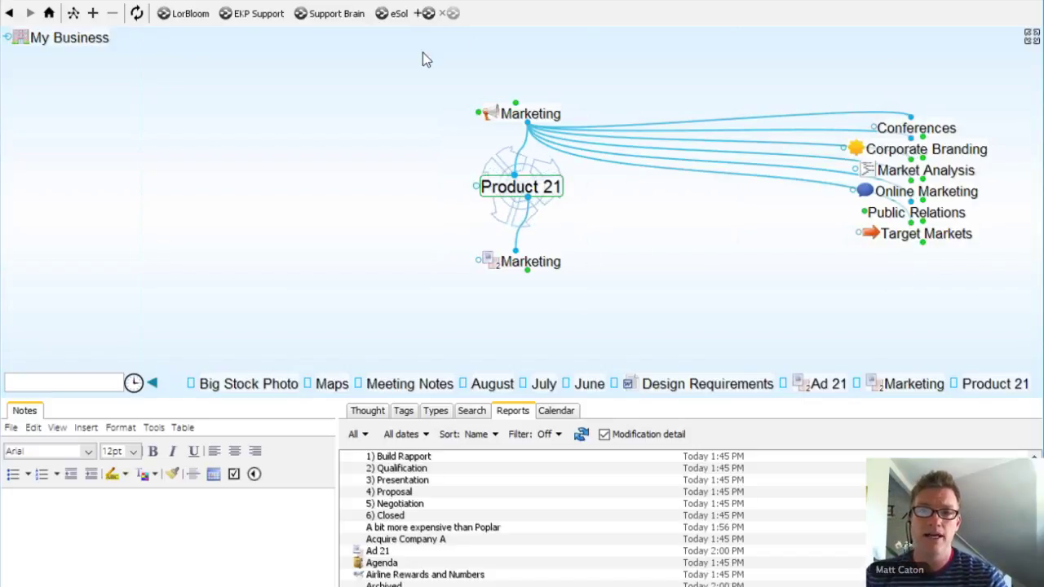
{"action": "left_click", "coordinate": [137, 13]}
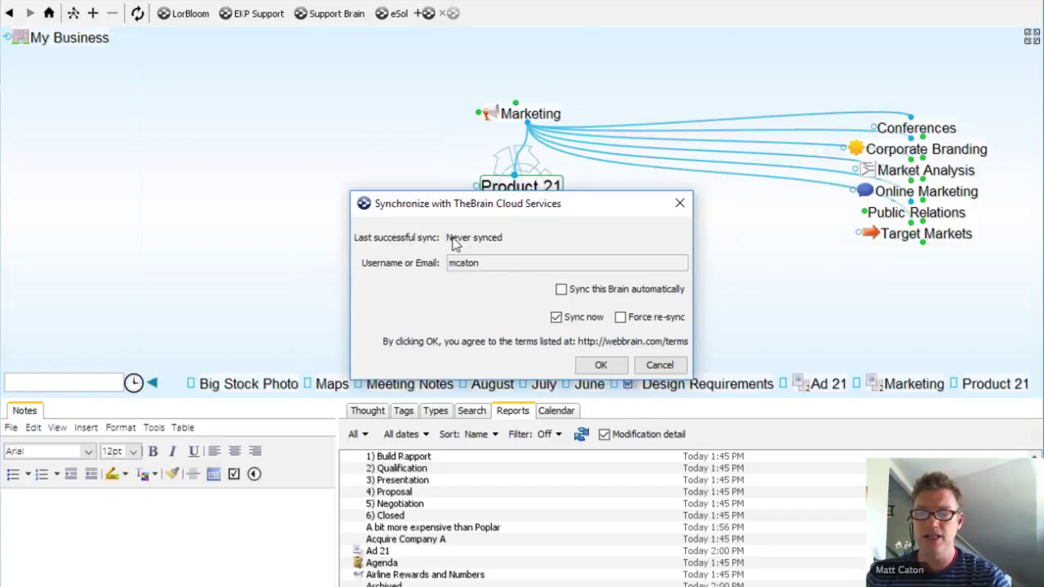
{"action": "left_click", "coordinate": [612, 367]}
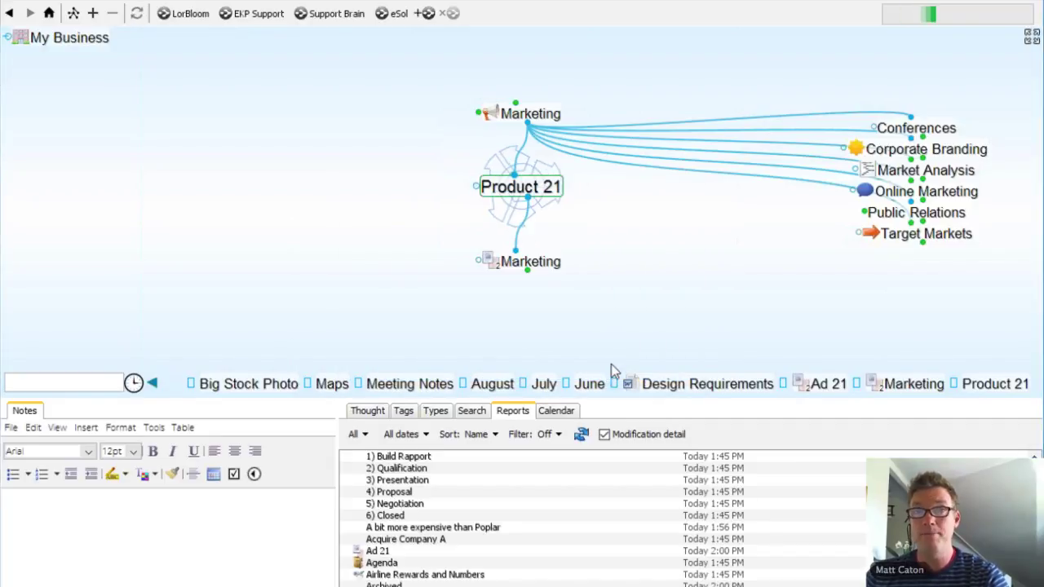
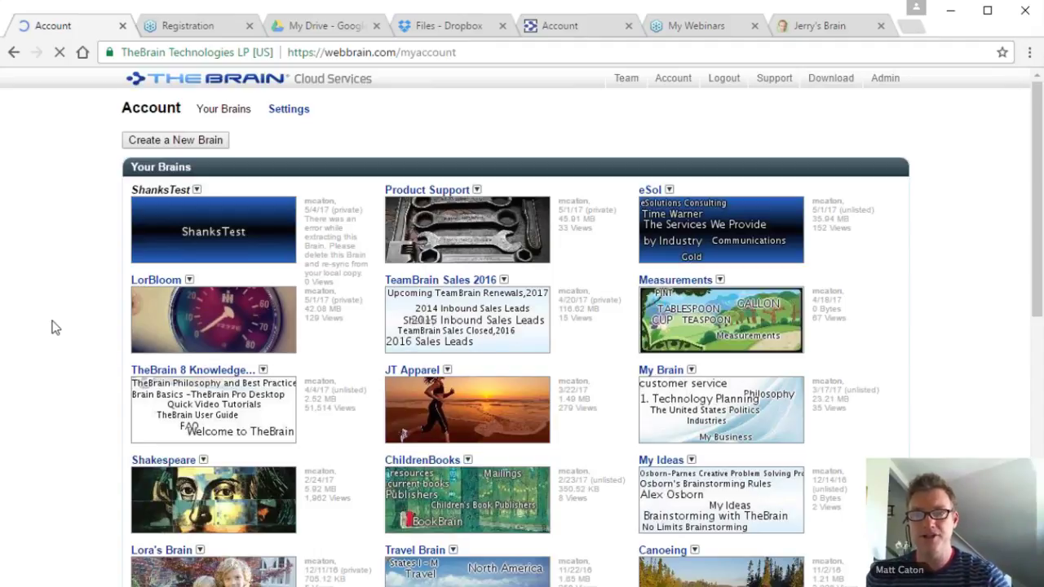
Step: In the eSol brain, go from Sales down to Sales Figures and start a child thought
{"action": "scroll", "coordinate": [52, 328], "scroll_direction": "down", "scroll_amount": 3}
{"action": "scroll", "coordinate": [51, 327], "scroll_direction": "up", "scroll_amount": 3}
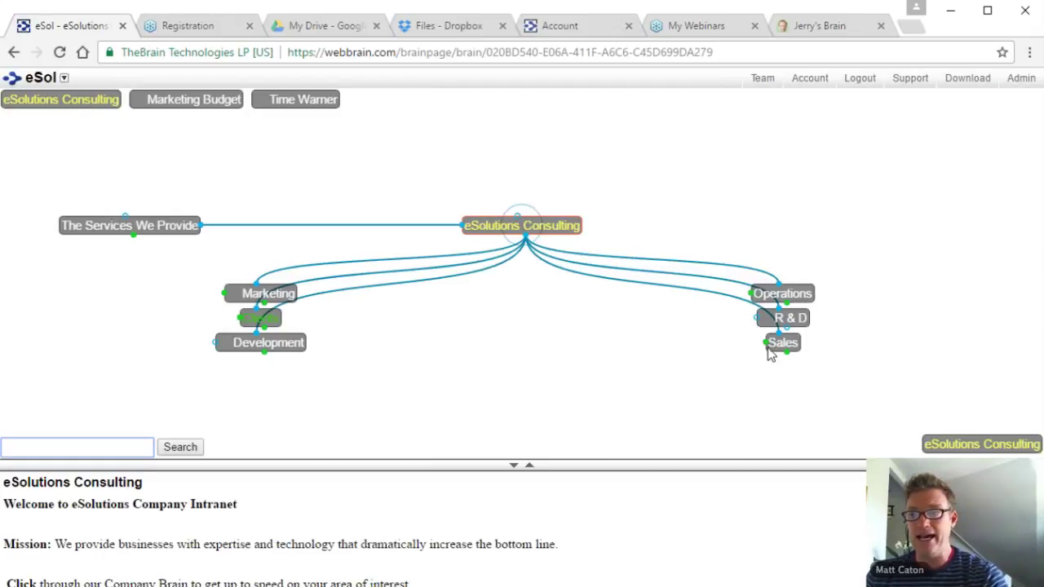
{"action": "left_click", "coordinate": [783, 343]}
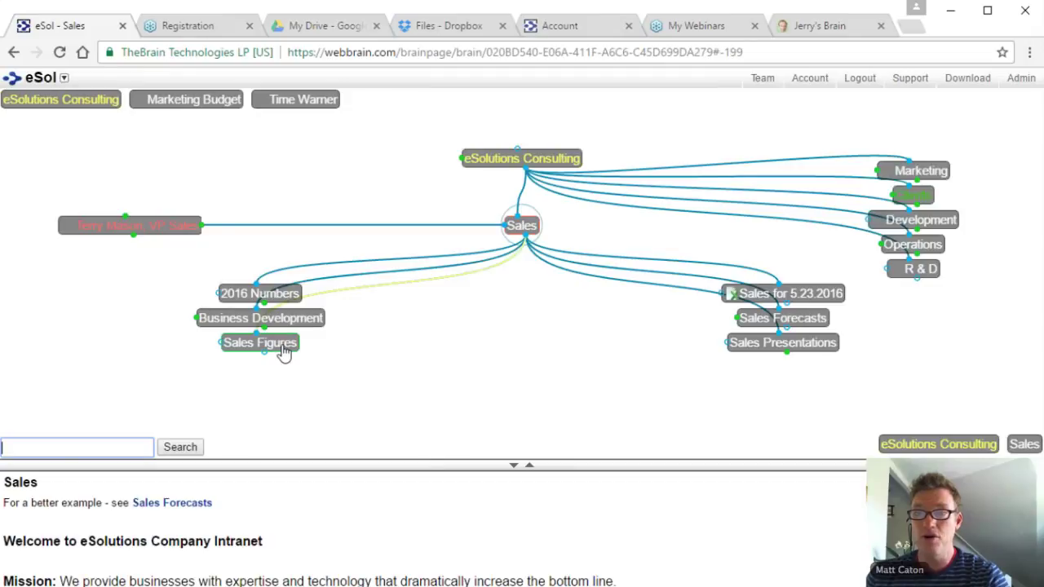
{"action": "left_click", "coordinate": [261, 343]}
{"action": "left_click_drag", "start_coordinate": [522, 236], "coordinate": [551, 293]}
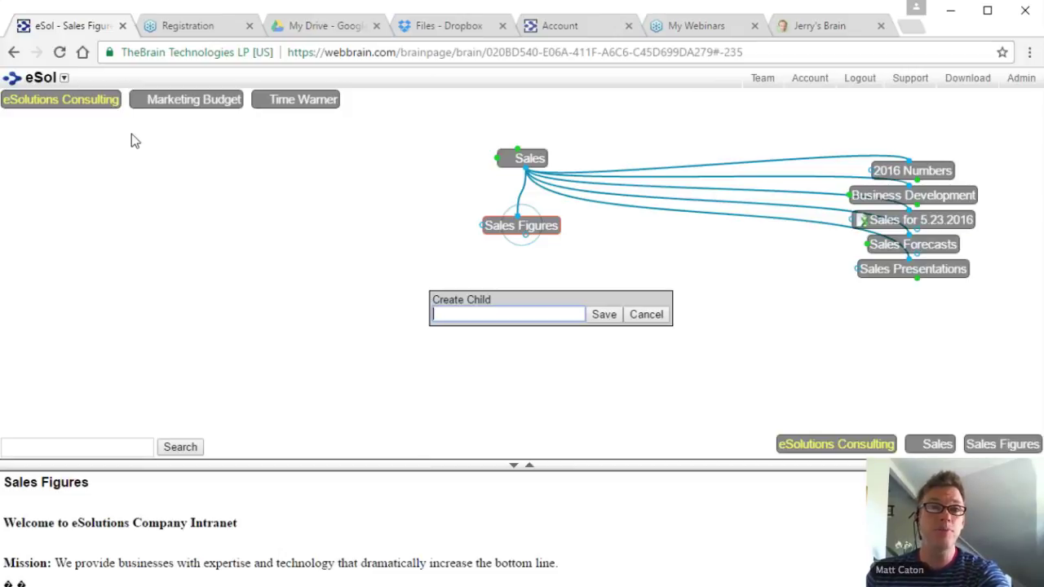
Step: In eSol's settings, switch Brain Visibility to Public and then back to Unlisted
{"action": "left_click", "coordinate": [65, 79]}
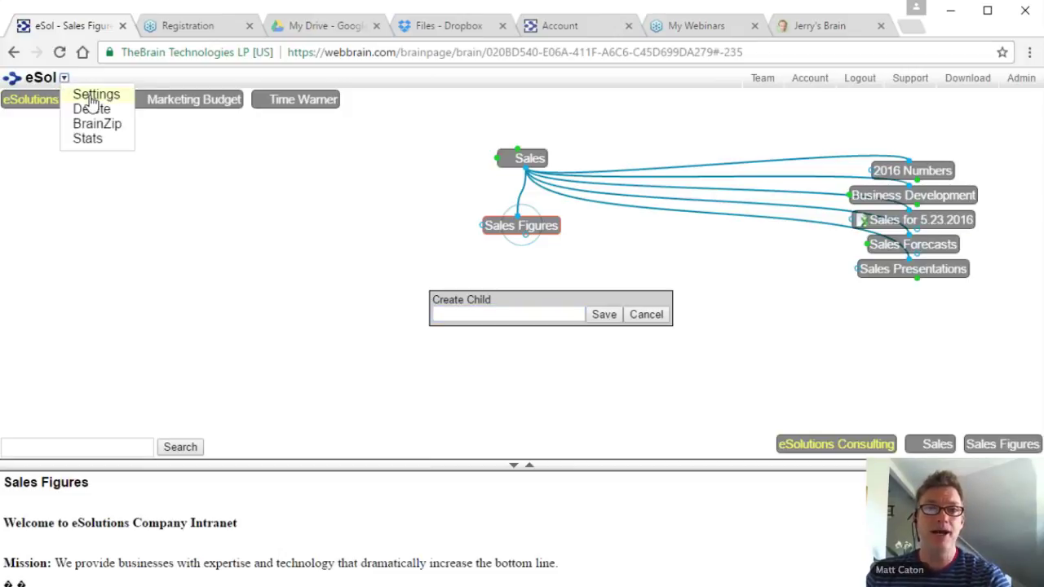
{"action": "left_click", "coordinate": [94, 102]}
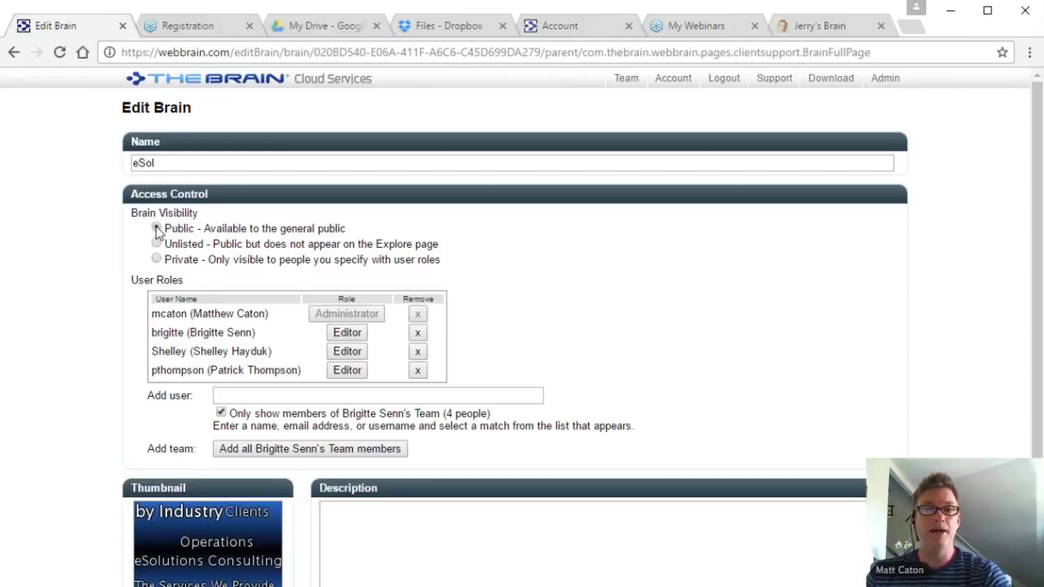
{"action": "left_click", "coordinate": [156, 229]}
{"action": "left_click", "coordinate": [157, 244]}
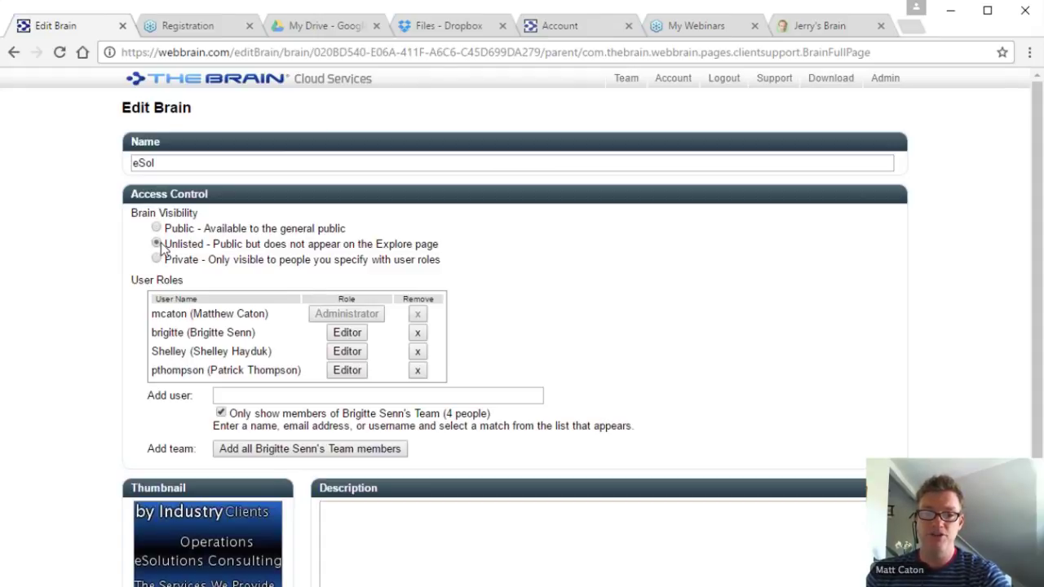
{"action": "scroll", "coordinate": [160, 249], "scroll_direction": "down", "scroll_amount": 1}
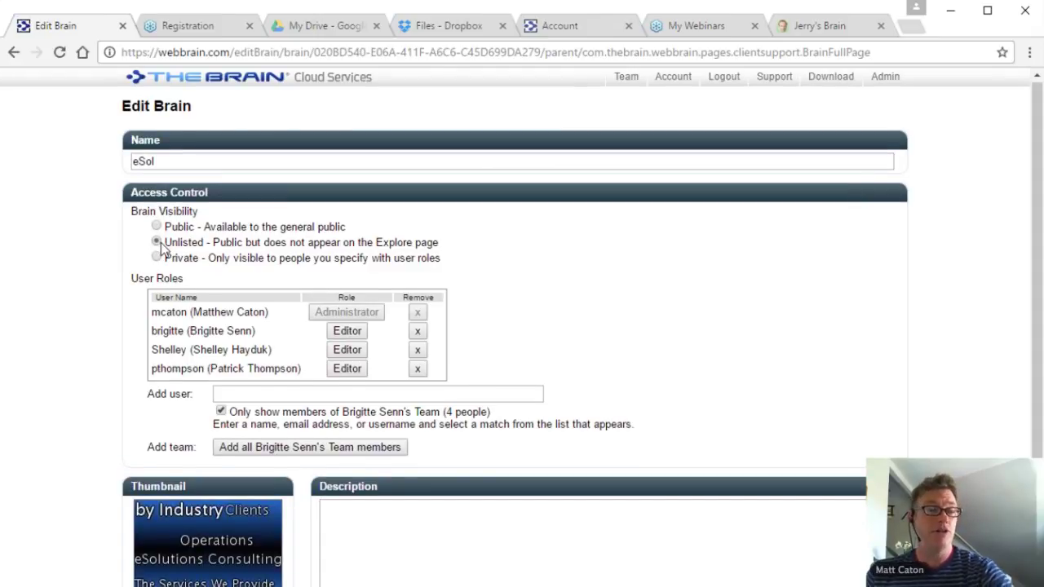
{"action": "scroll", "coordinate": [218, 578], "scroll_direction": "down", "scroll_amount": 3}
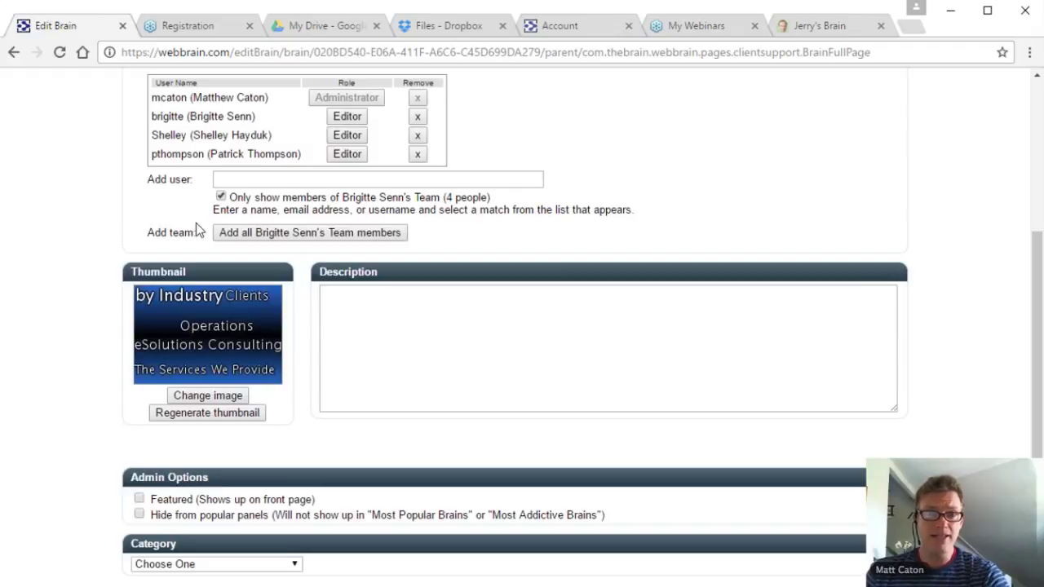
{"action": "scroll", "coordinate": [196, 230], "scroll_direction": "up", "scroll_amount": 3}
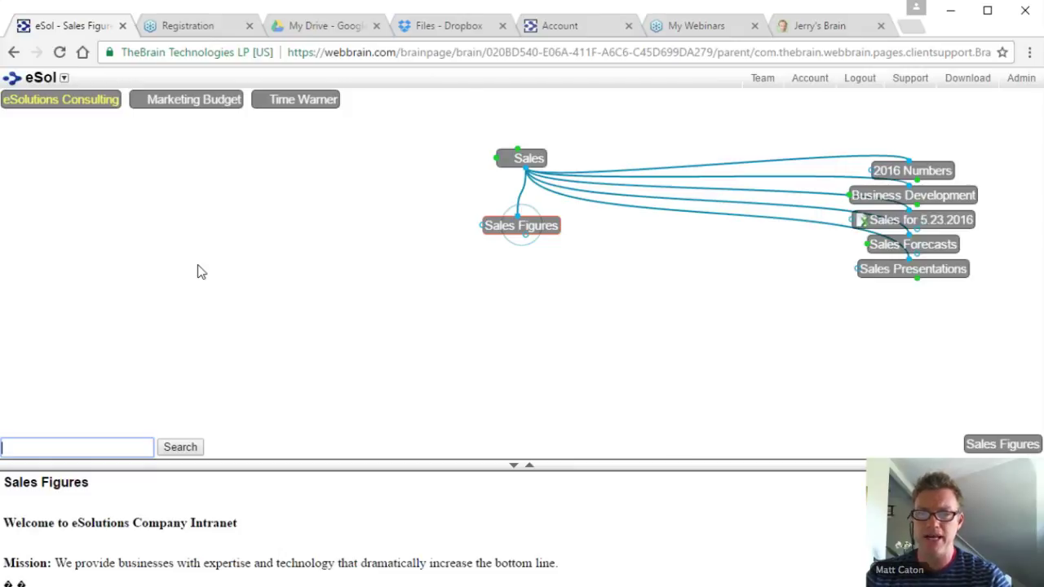
Step: View the Share Brain link for Sales Figures, close it, and minimize Chrome
{"action": "right_click", "coordinate": [198, 269]}
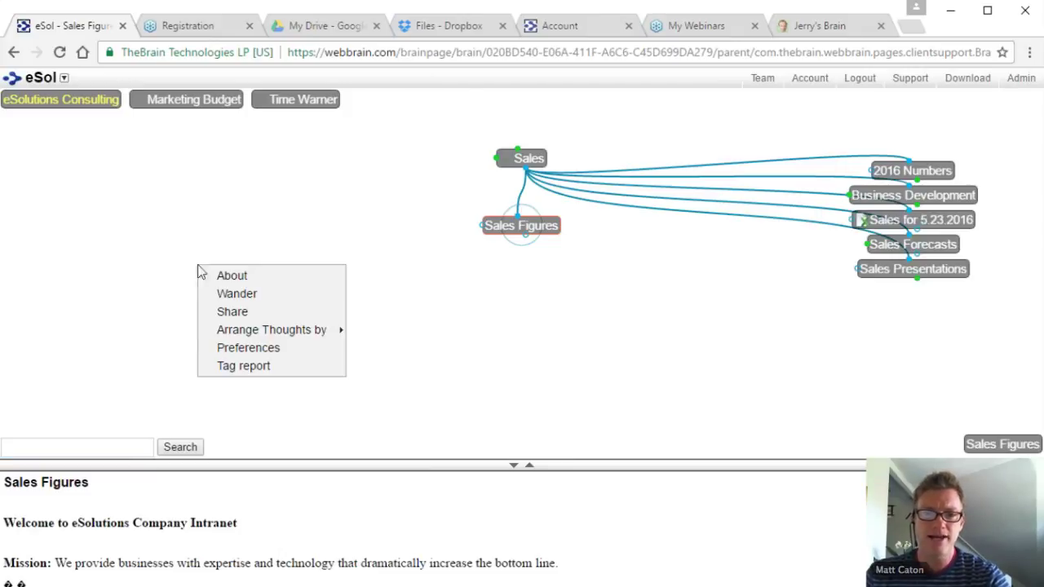
{"action": "left_click", "coordinate": [245, 315]}
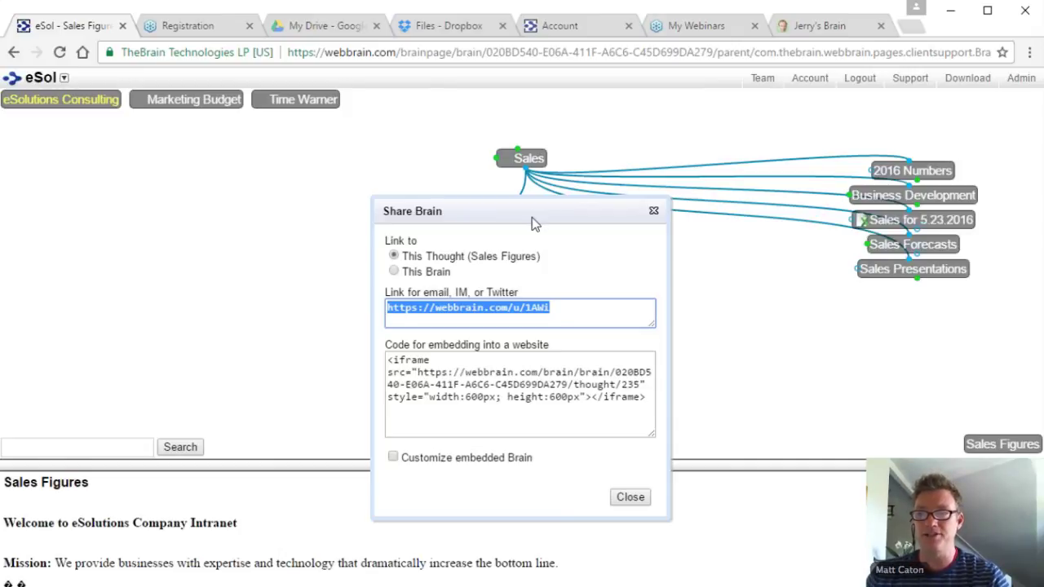
{"action": "left_click_drag", "start_coordinate": [528, 217], "coordinate": [277, 192]}
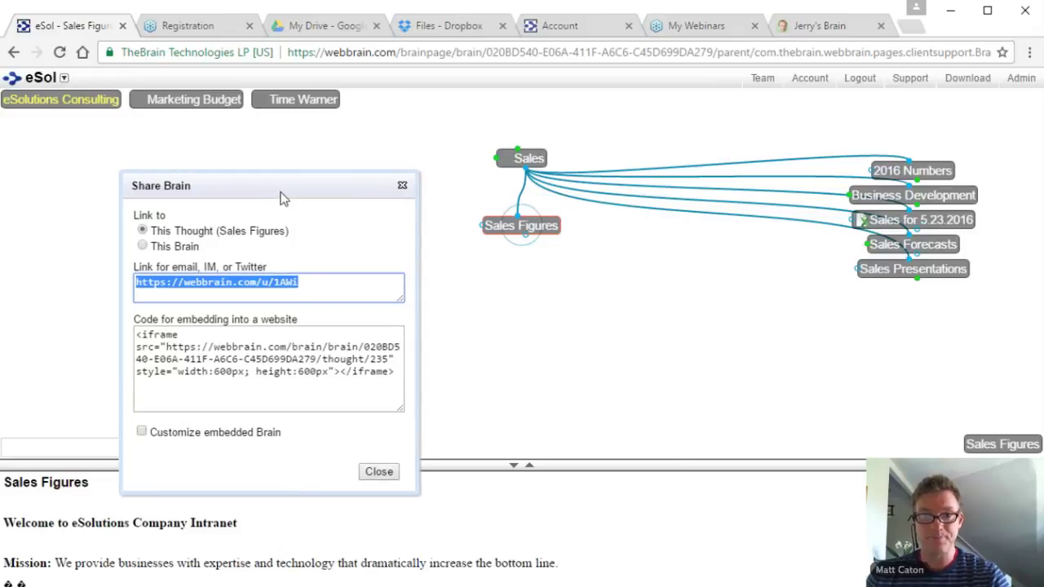
{"action": "left_click", "coordinate": [402, 187]}
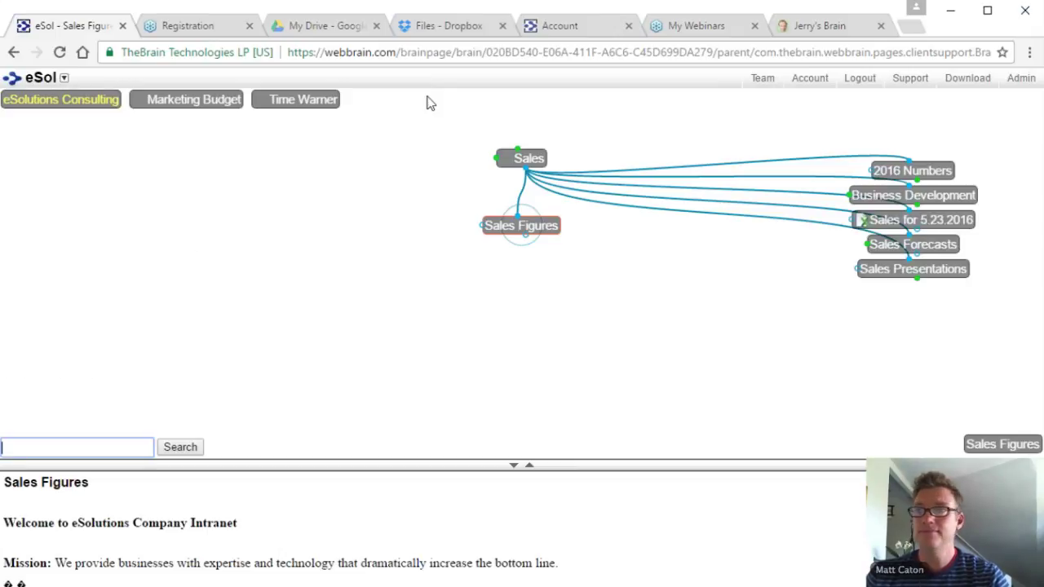
{"action": "left_click", "coordinate": [951, 12]}
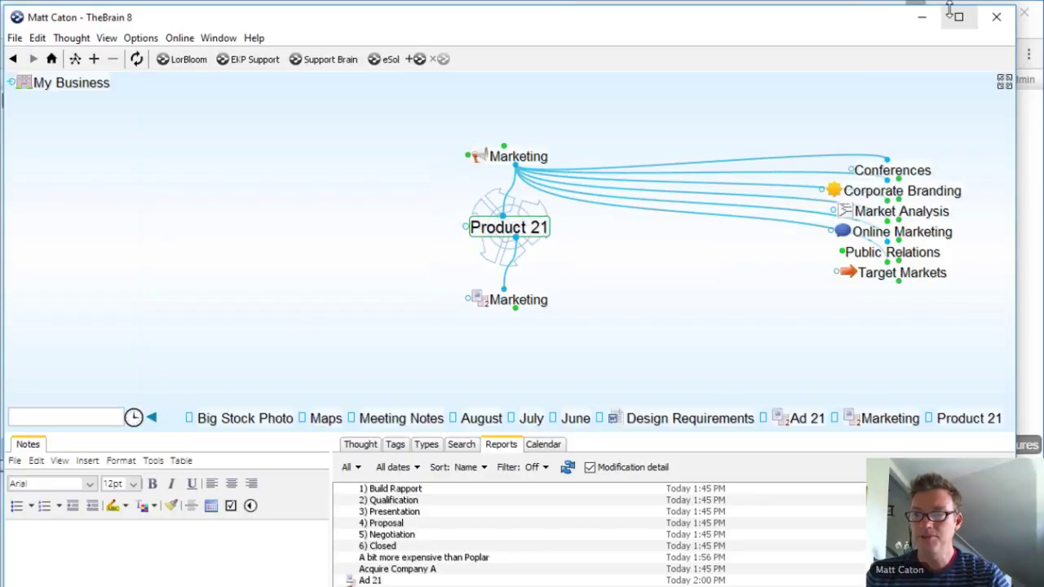
Step: Activate Marketing, then jump to the My Business home thought with Alt+Home
{"action": "left_click", "coordinate": [515, 159]}
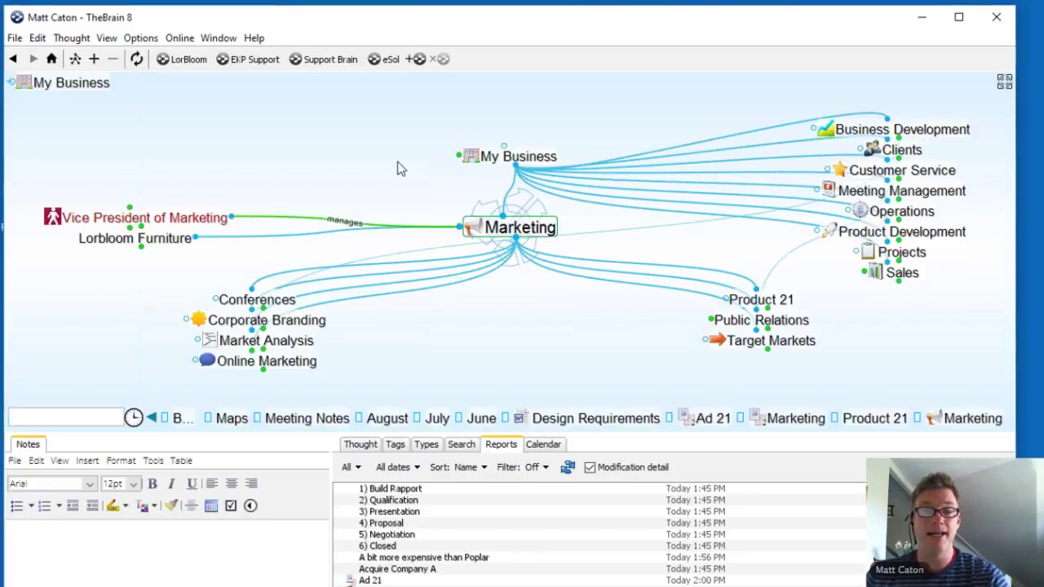
{"action": "key", "text": "alt+Home"}
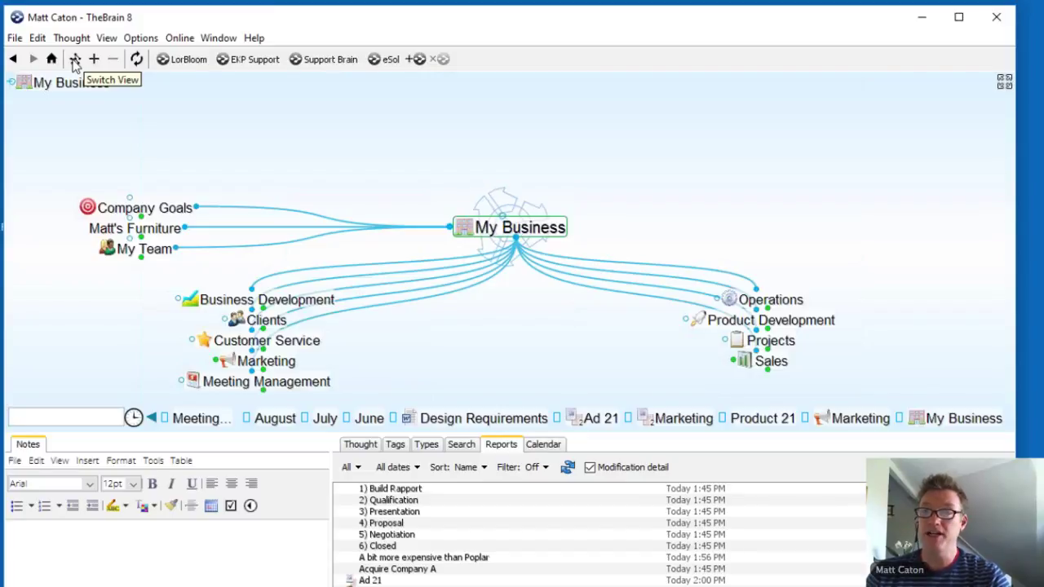
Step: Try the Last Expanded view, then return to the Normal view around Lorbloom Furniture
{"action": "left_click", "coordinate": [74, 62]}
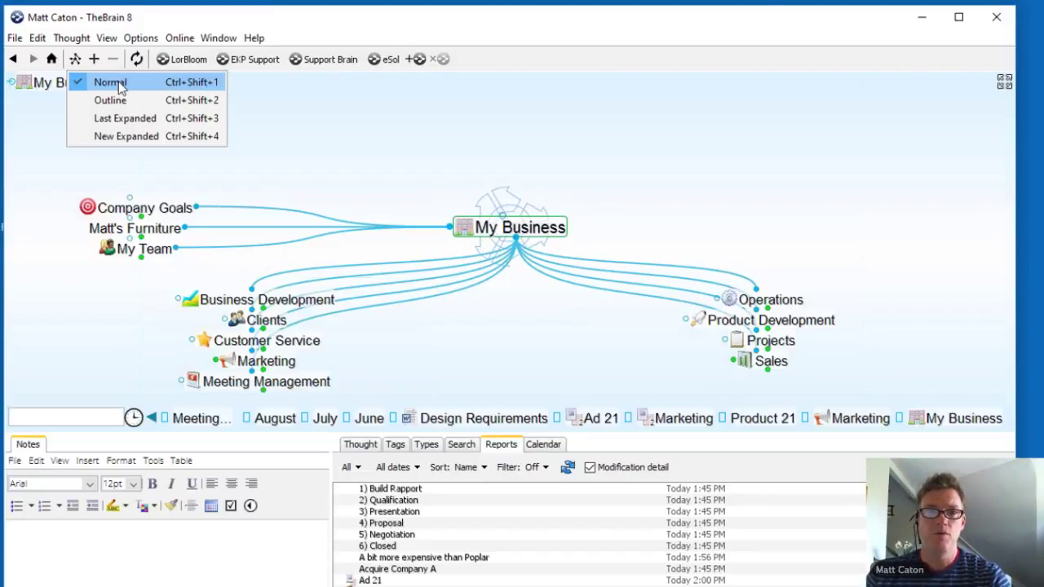
{"action": "left_click", "coordinate": [111, 124]}
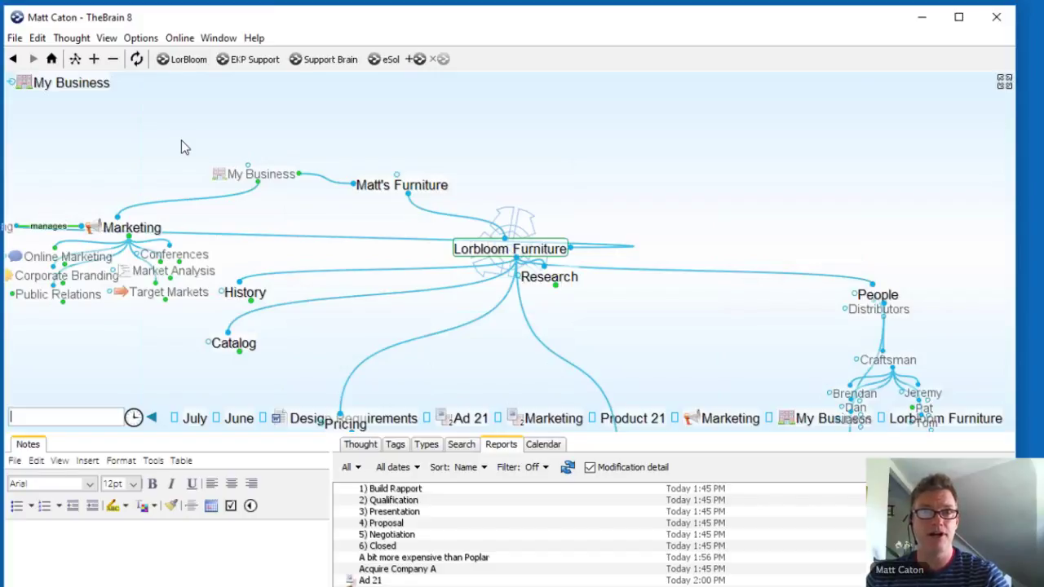
{"action": "left_click", "coordinate": [75, 59]}
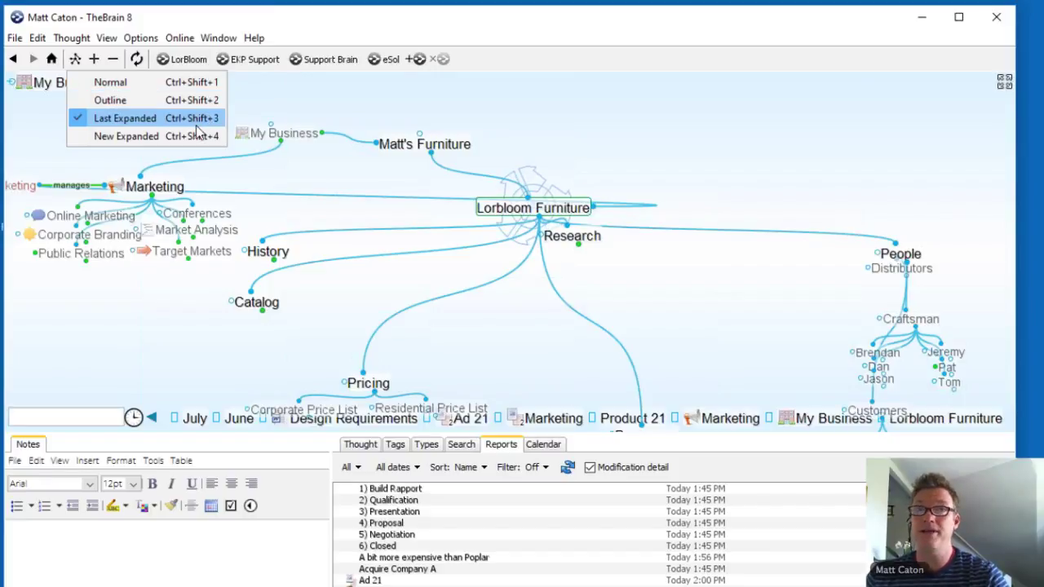
{"action": "left_click", "coordinate": [95, 83]}
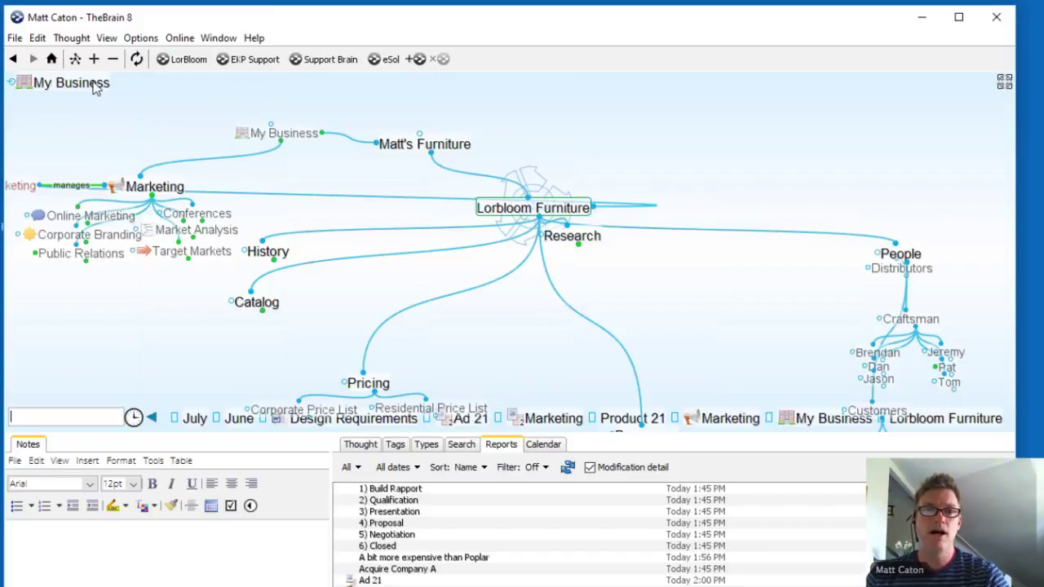
{"action": "left_click", "coordinate": [107, 38]}
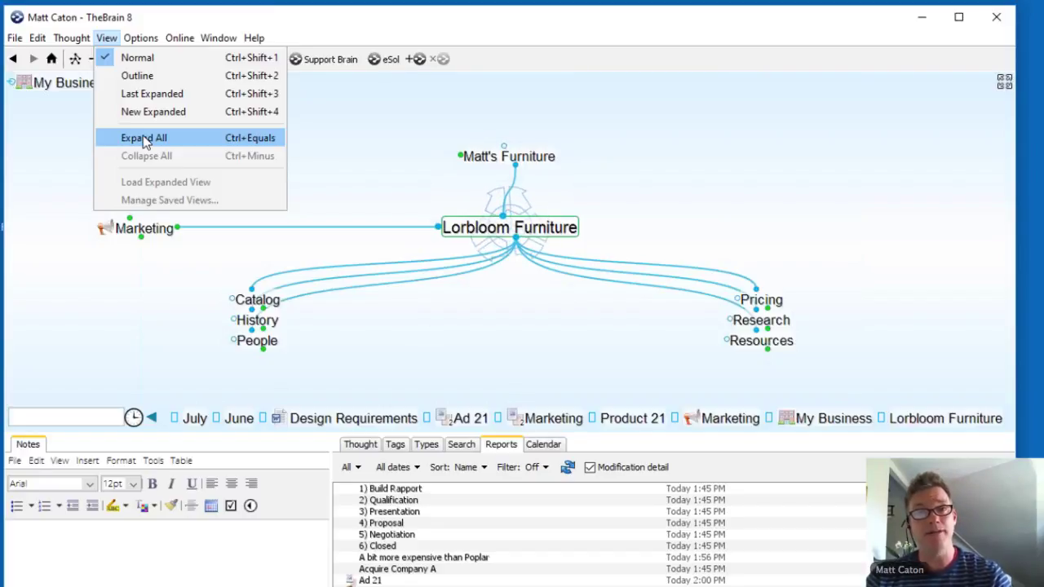
Step: Close the View menu without choosing Expand All, keeping Lorbloom Furniture centred
{"action": "left_click", "coordinate": [395, 169]}
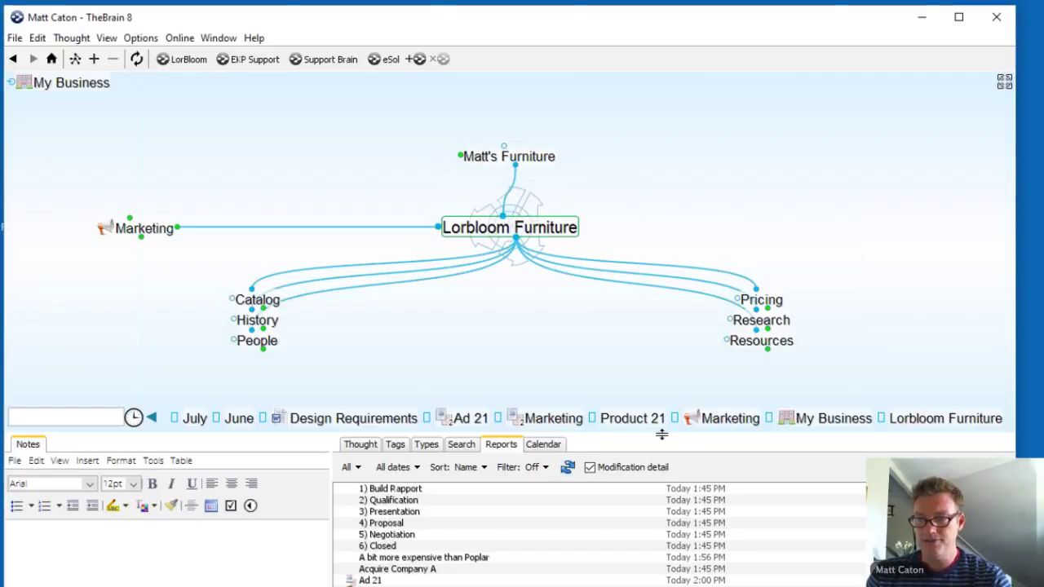
Step: Filter the report panel to show only thoughts with external attachments
{"action": "left_click_drag", "start_coordinate": [662, 434], "coordinate": [662, 392]}
{"action": "left_click", "coordinate": [349, 425]}
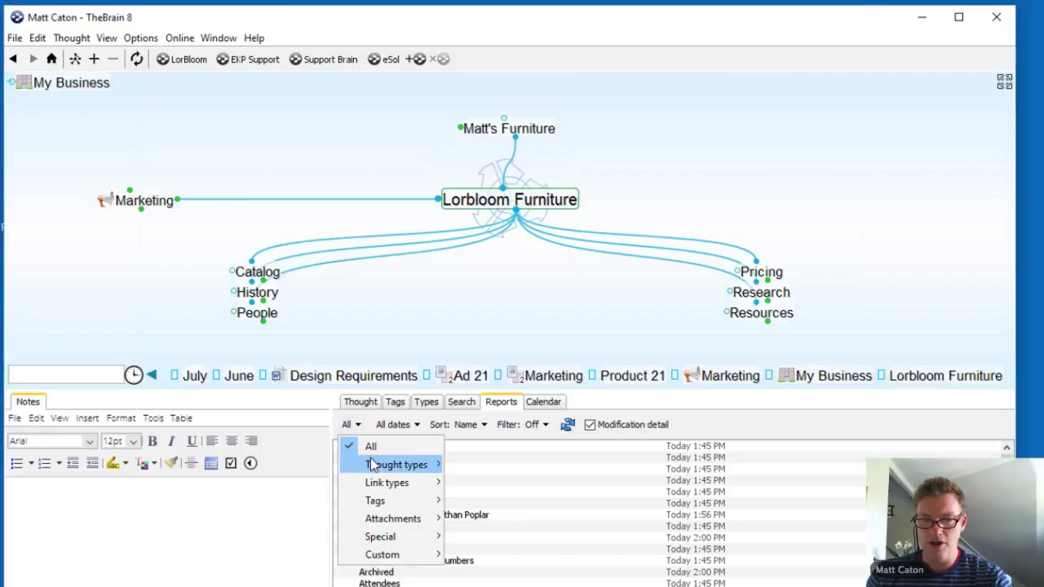
{"action": "mouse_move", "coordinate": [384, 521]}
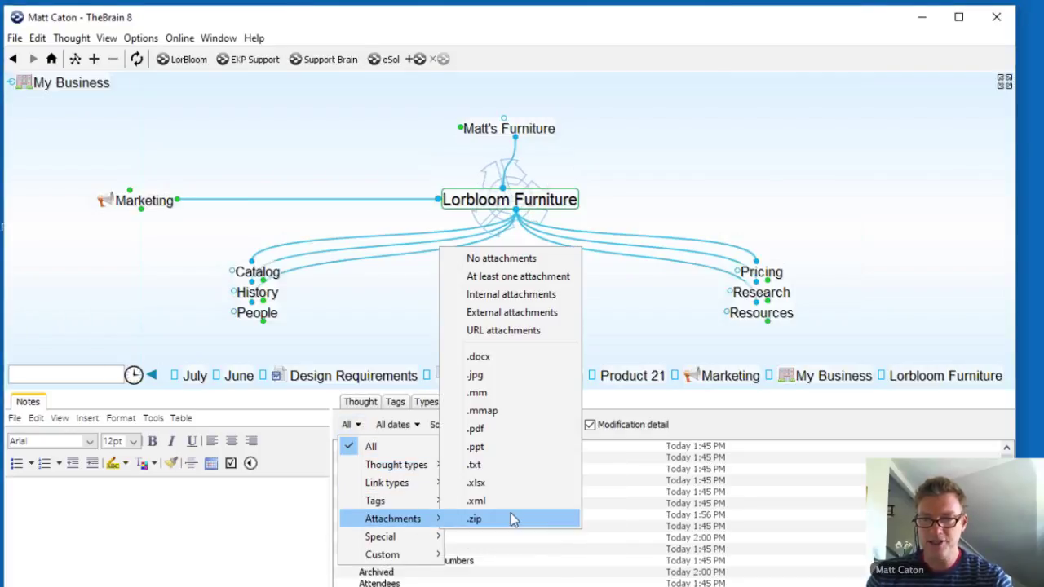
{"action": "left_click", "coordinate": [514, 314]}
Step: Open Maps from the report, view its attachments, then activate Marketing
{"action": "left_click", "coordinate": [369, 450]}
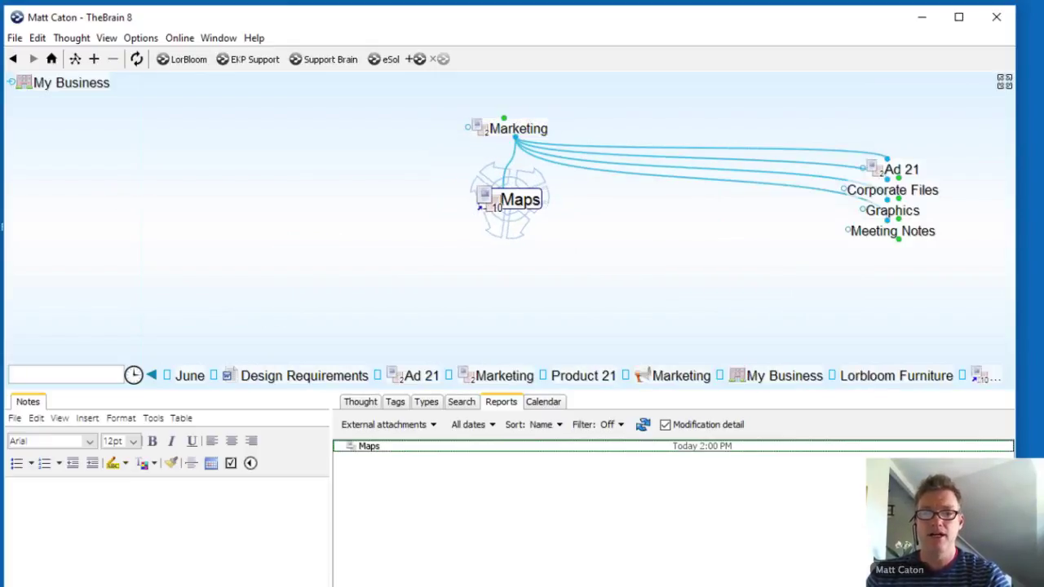
{"action": "left_click", "coordinate": [365, 402]}
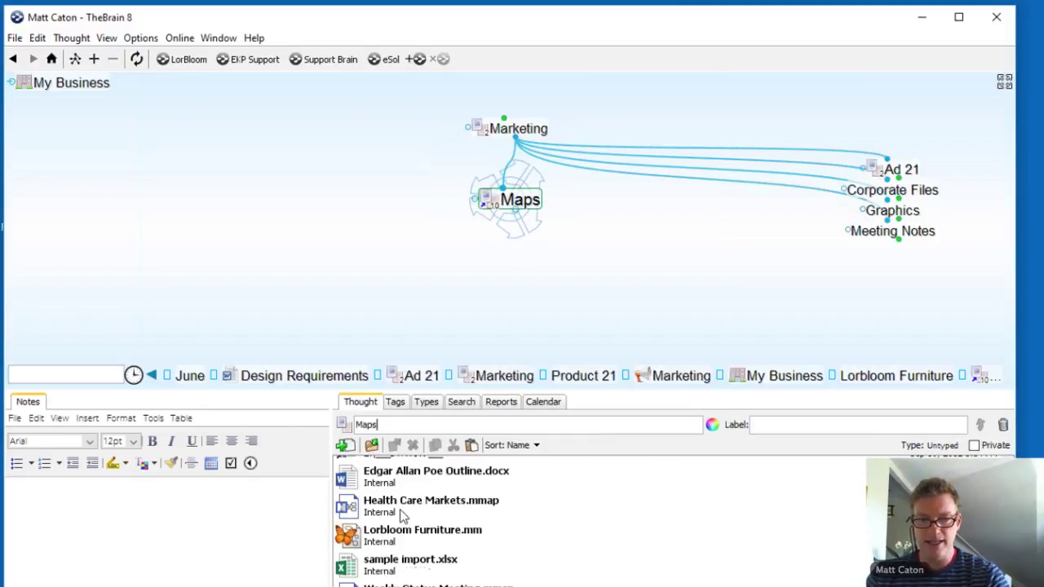
{"action": "scroll", "coordinate": [400, 509], "scroll_direction": "up", "scroll_amount": 3}
{"action": "left_click", "coordinate": [519, 128]}
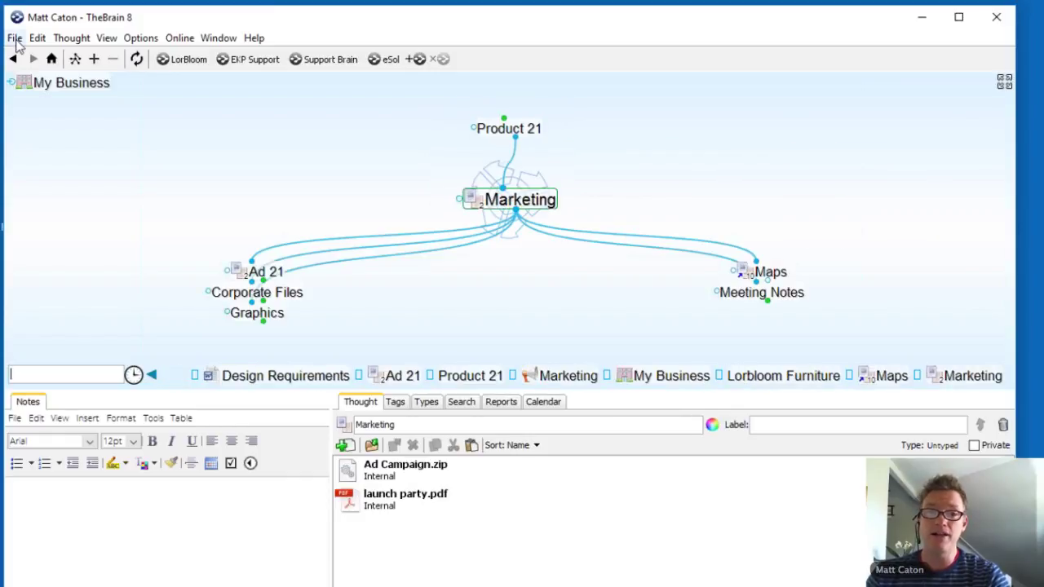
Step: Browse File > Utilities and the launch party.pdf actions without running any command
{"action": "left_click", "coordinate": [14, 38]}
{"action": "mouse_move", "coordinate": [280, 319]}
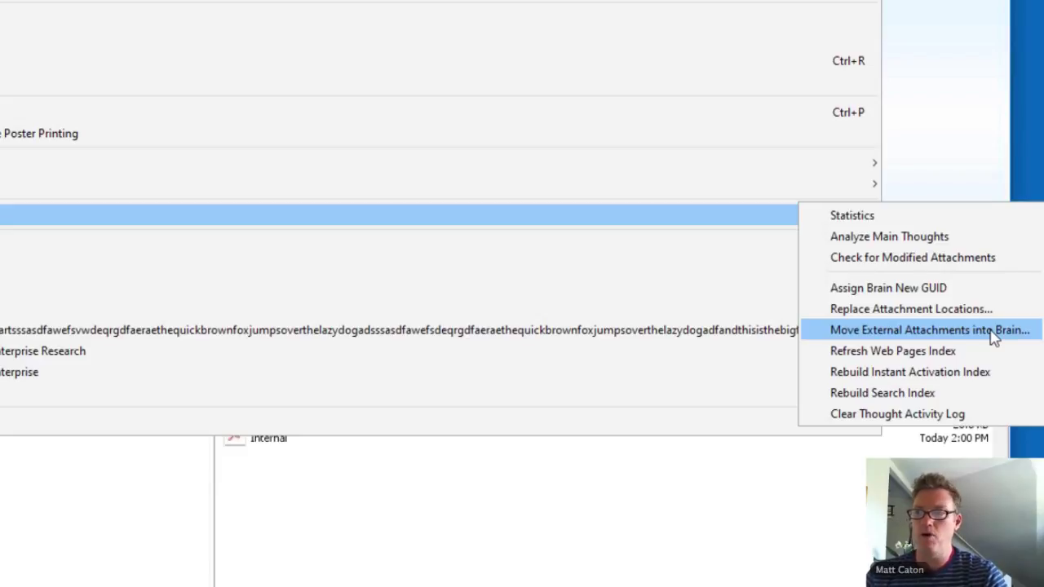
{"action": "left_click", "coordinate": [979, 143]}
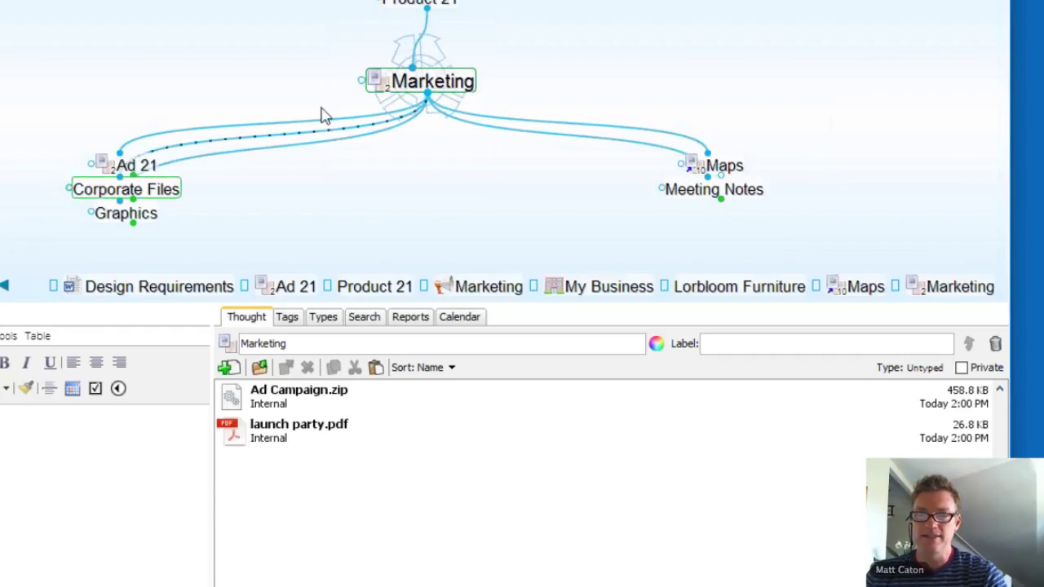
{"action": "right_click", "coordinate": [235, 439]}
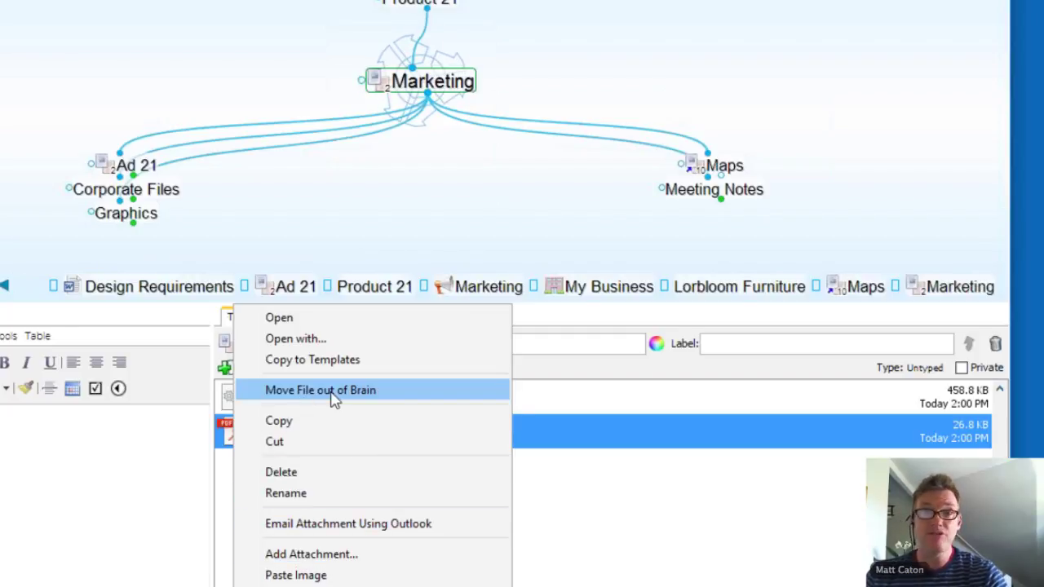
{"action": "left_click", "coordinate": [431, 215]}
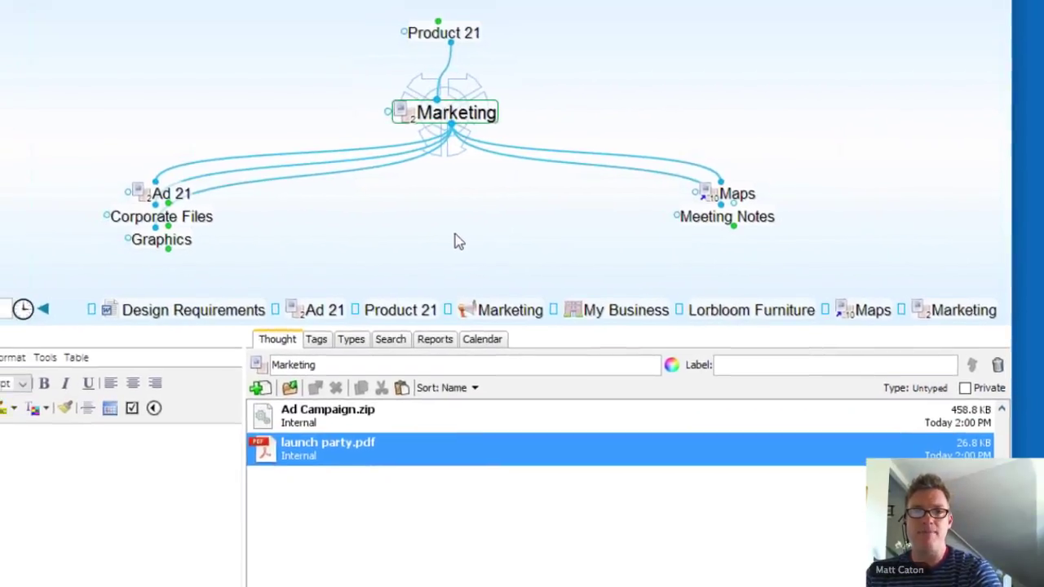
{"action": "left_click", "coordinate": [14, 38]}
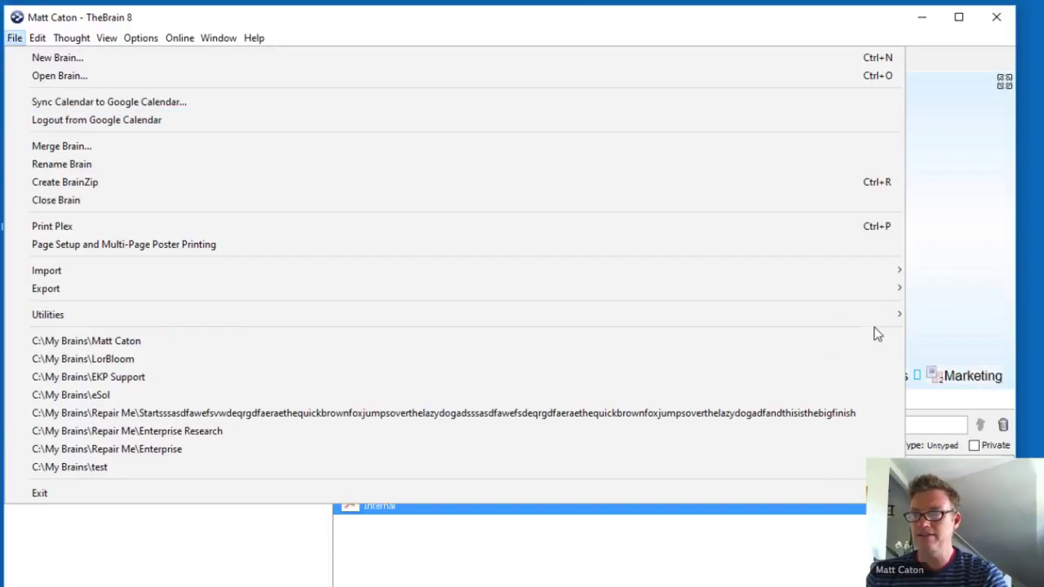
Step: Check Move External Attachments into Brain, then close it and dismiss Marketing's actions unused
{"action": "mouse_move", "coordinate": [873, 315]}
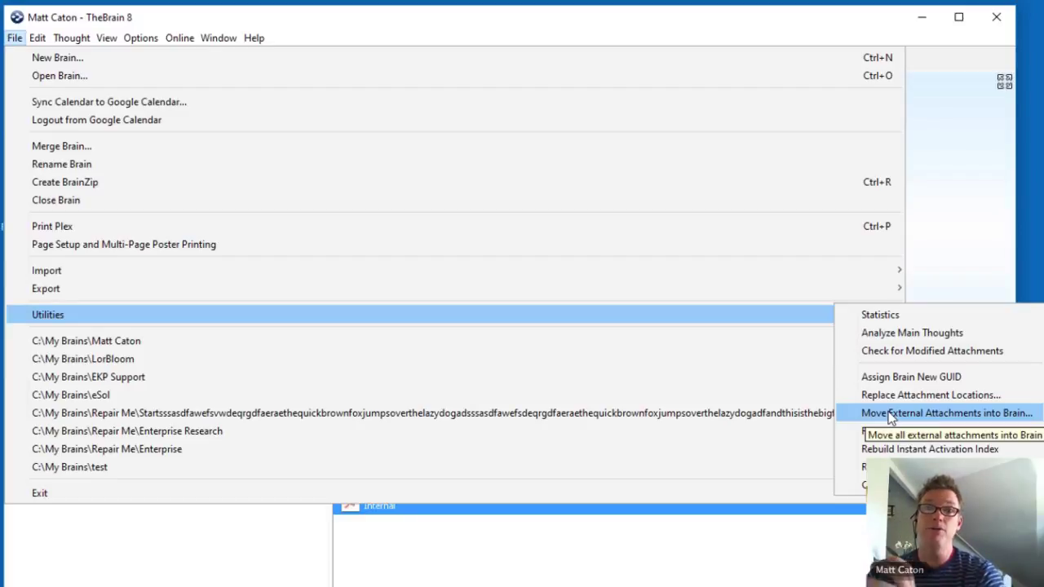
{"action": "left_click", "coordinate": [943, 136]}
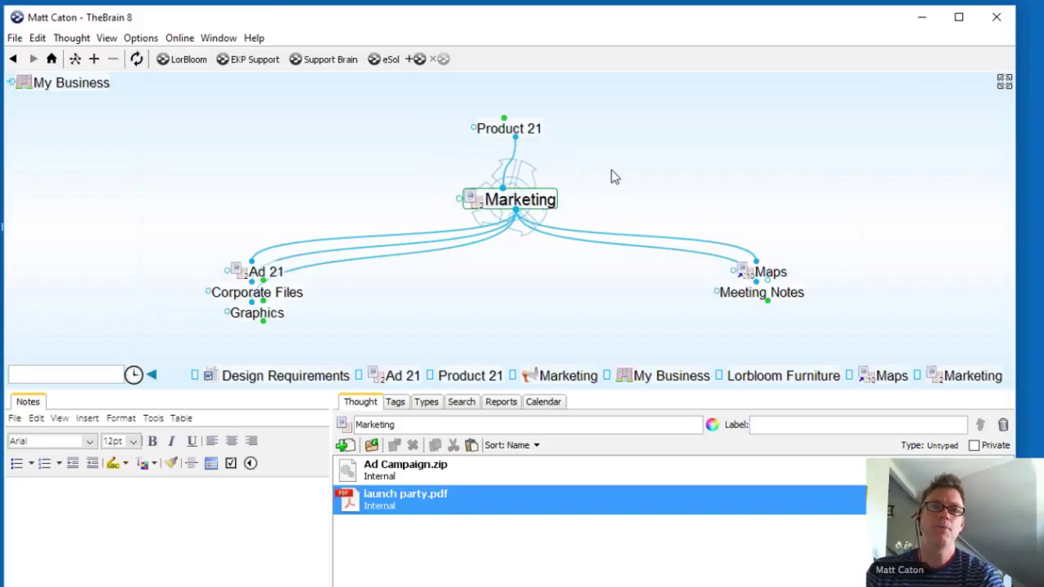
{"action": "right_click", "coordinate": [515, 206]}
{"action": "left_click", "coordinate": [582, 139]}
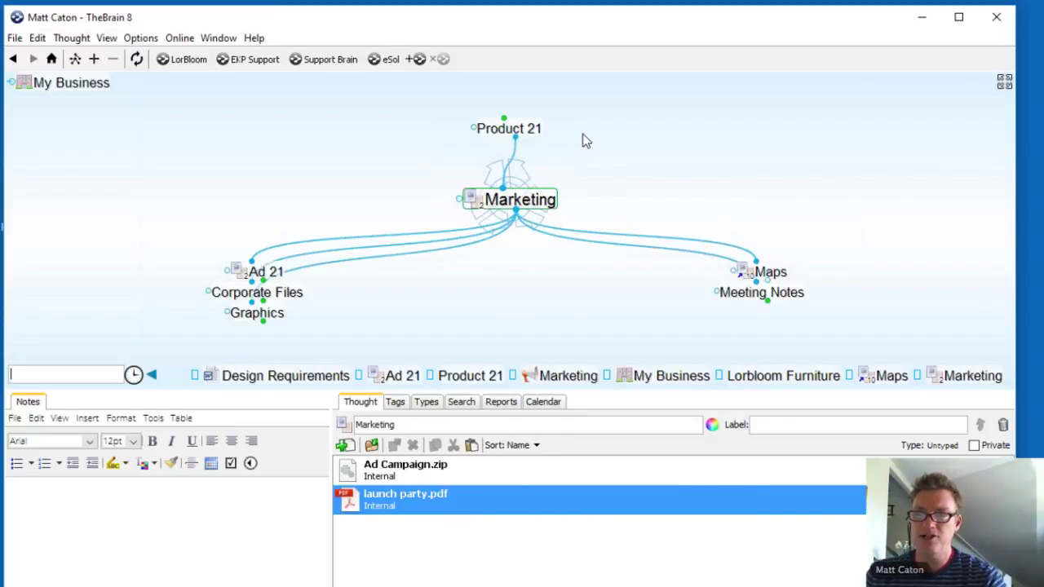
Step: Copy Product 21's local thought URL, then switch to the eSol brain
{"action": "left_click", "coordinate": [531, 133]}
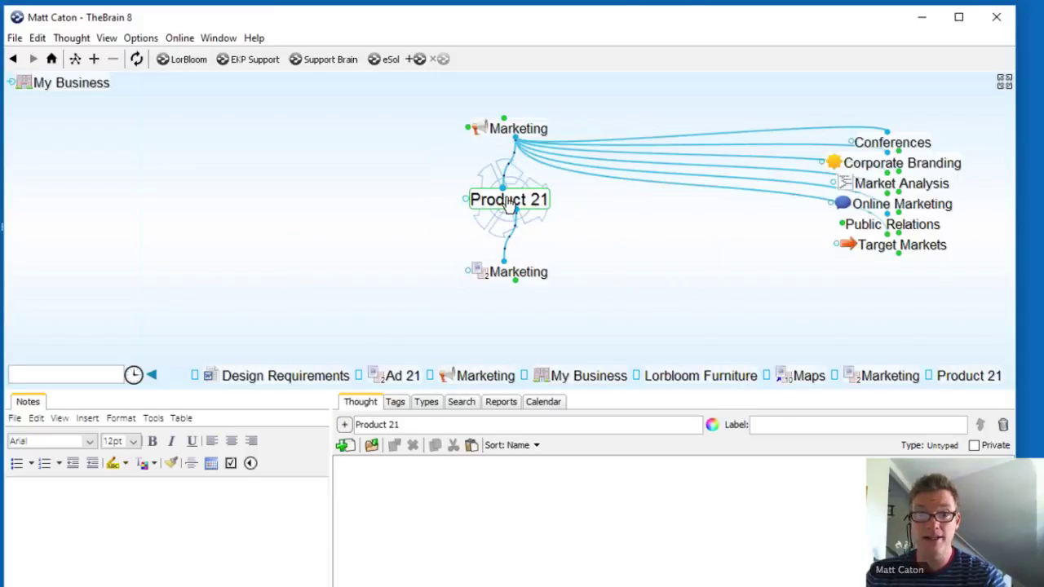
{"action": "right_click", "coordinate": [509, 204]}
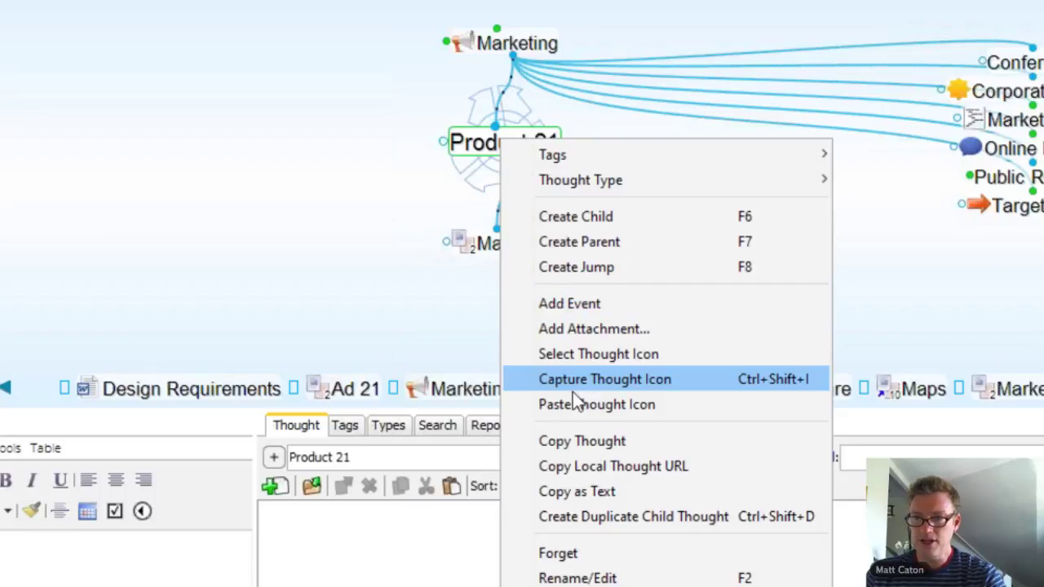
{"action": "left_click", "coordinate": [670, 478]}
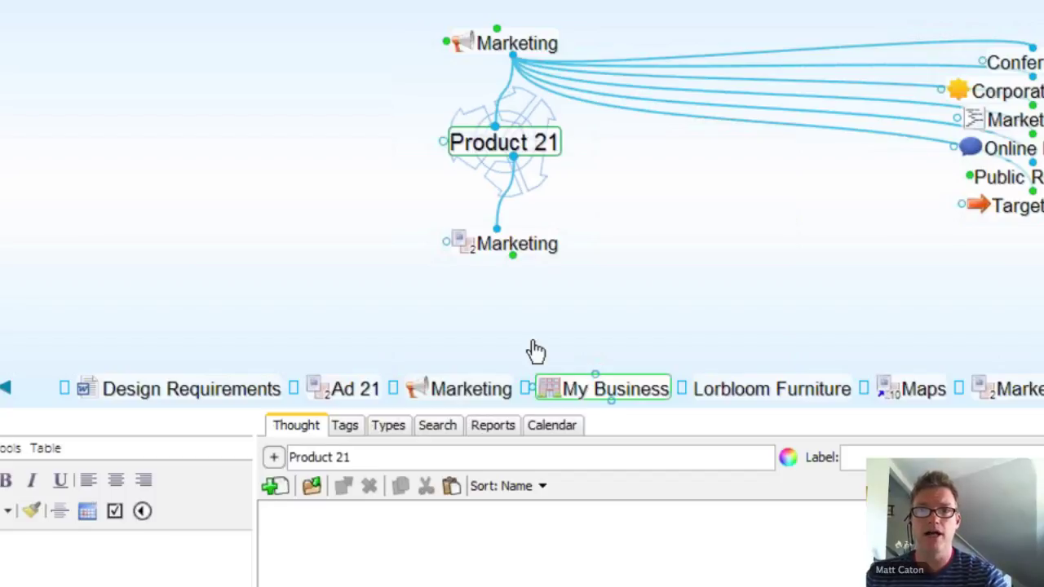
{"action": "left_click", "coordinate": [382, 50]}
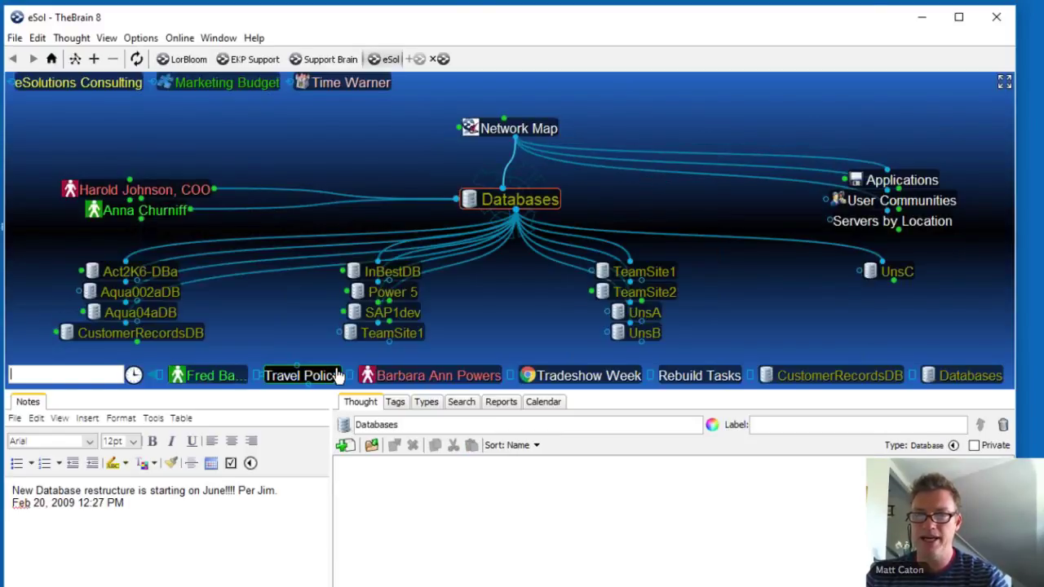
Step: Go from Databases up to Network Map, then down through Applications and CRM Apps to centre Act
{"action": "left_click", "coordinate": [519, 128]}
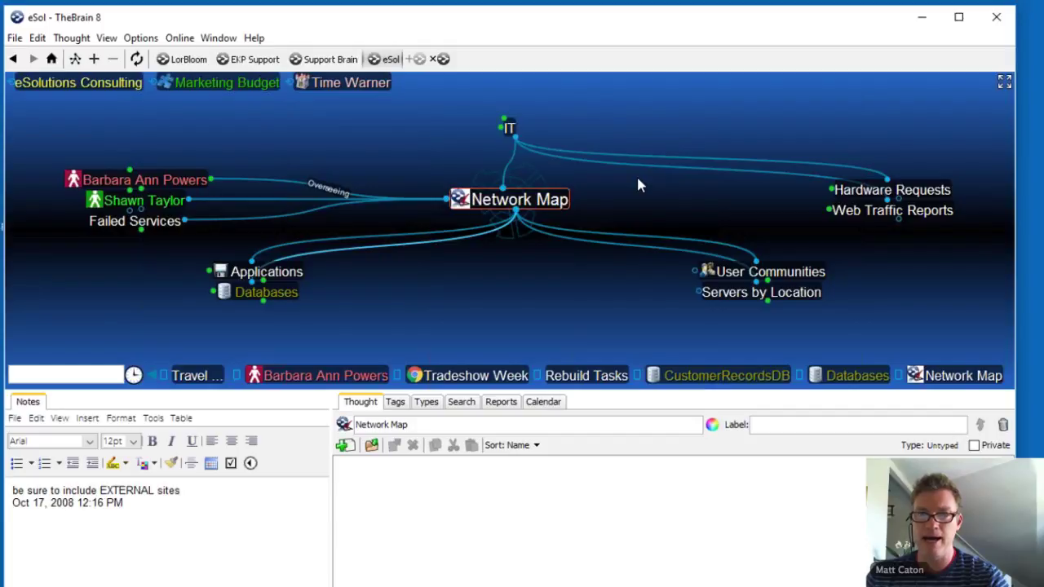
{"action": "left_click", "coordinate": [266, 271]}
{"action": "left_click", "coordinate": [269, 273]}
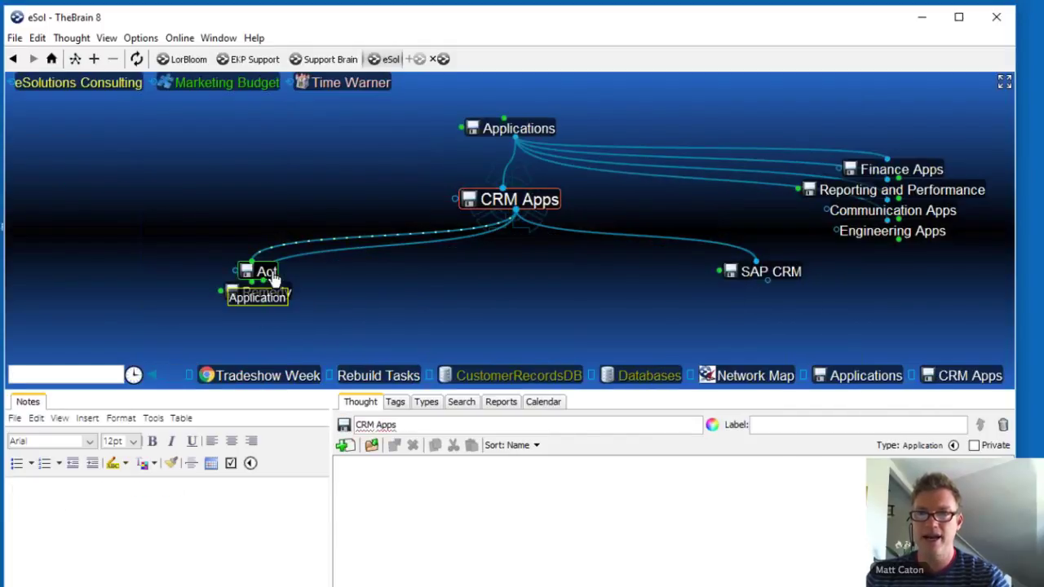
{"action": "left_click", "coordinate": [269, 273]}
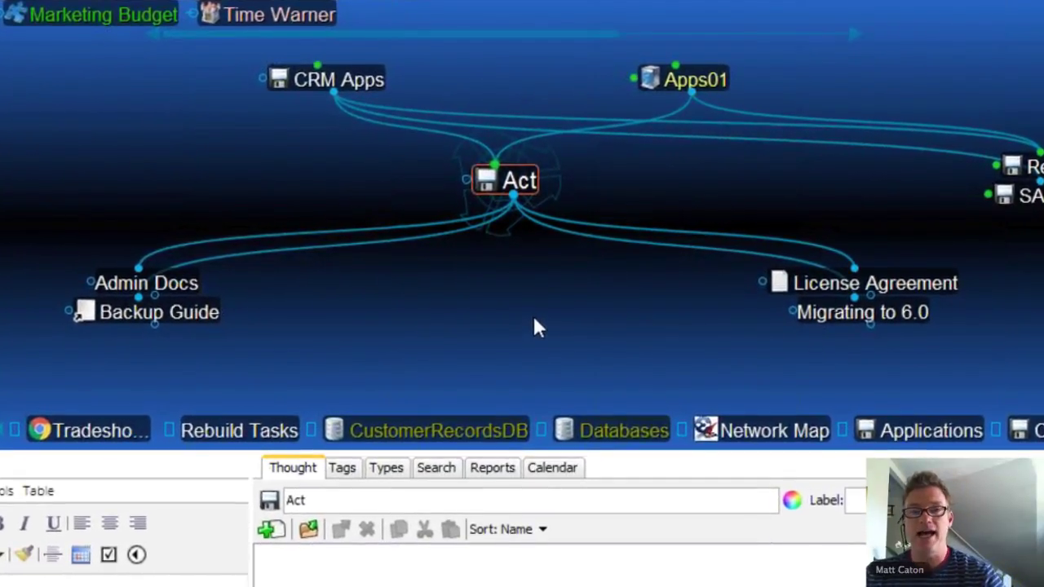
Step: Paste the Product 21 thought URL onto Act as a jump link and follow it to Product 21
{"action": "right_click", "coordinate": [514, 317]}
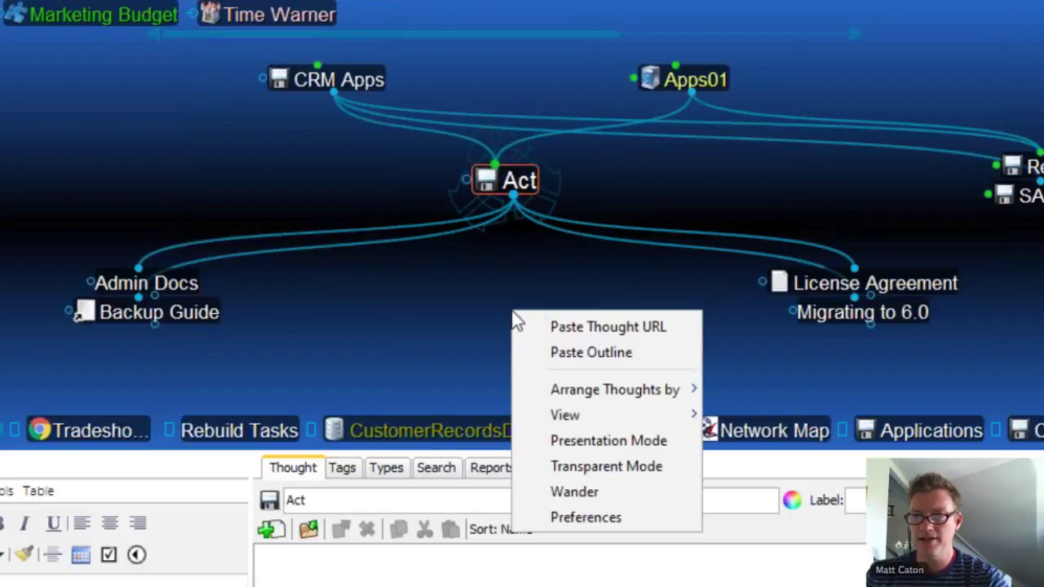
{"action": "left_click", "coordinate": [585, 327]}
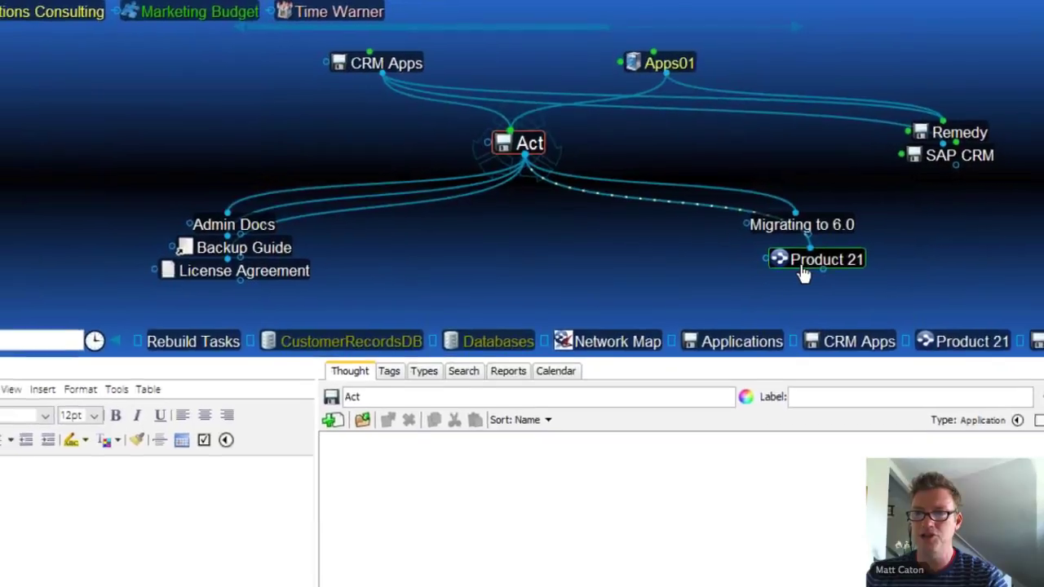
{"action": "left_click_drag", "start_coordinate": [807, 270], "coordinate": [61, 127]}
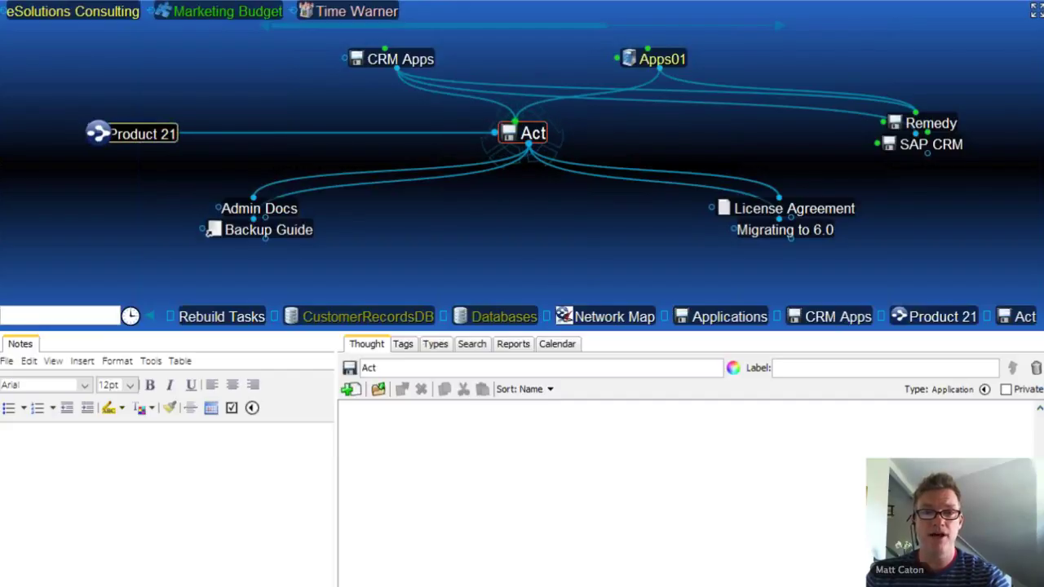
{"action": "left_click", "coordinate": [103, 135]}
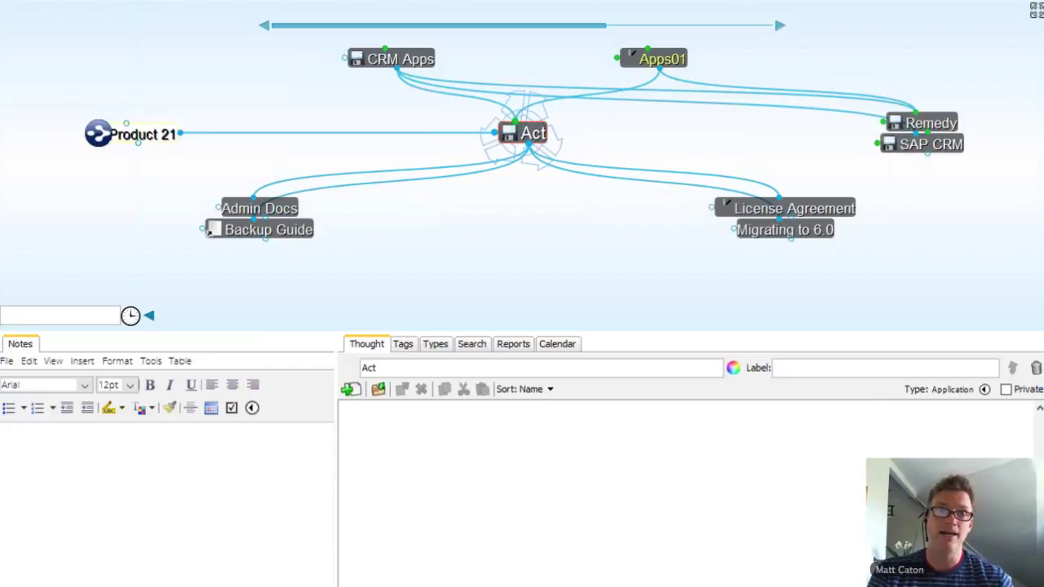
{"action": "left_click", "coordinate": [104, 143]}
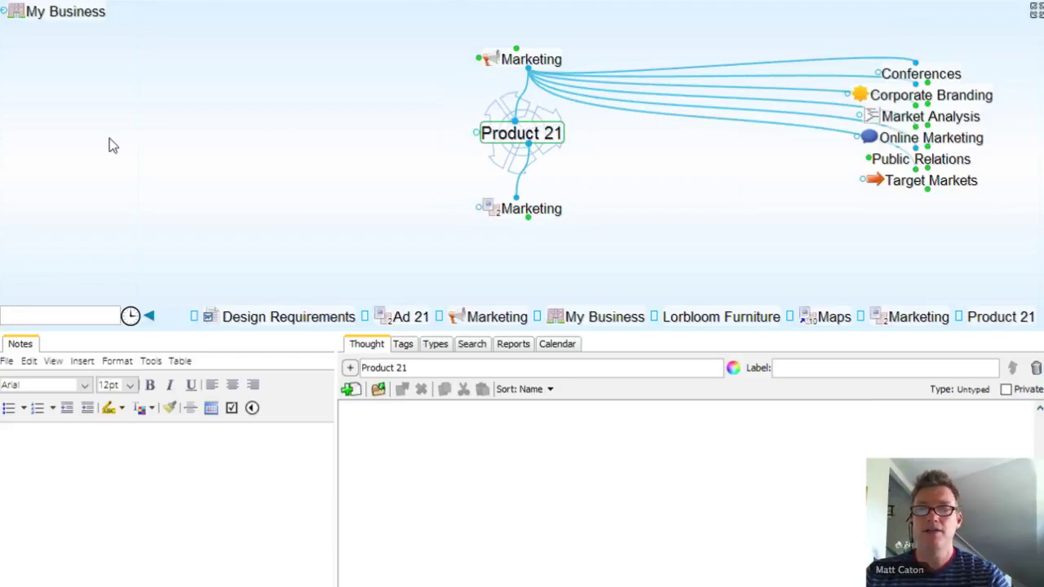
{"action": "right_click", "coordinate": [510, 147]}
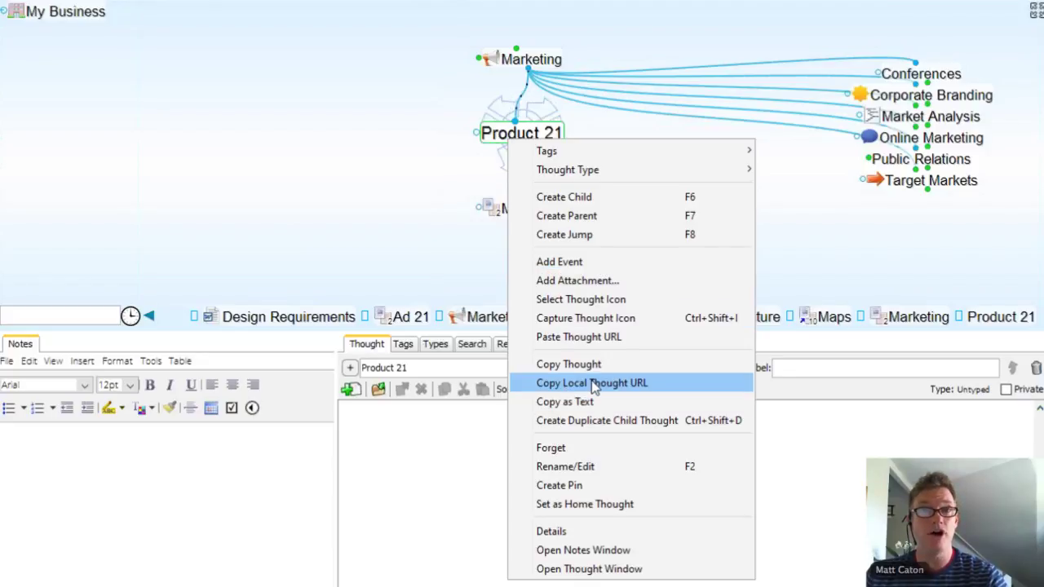
{"action": "left_click", "coordinate": [375, 228]}
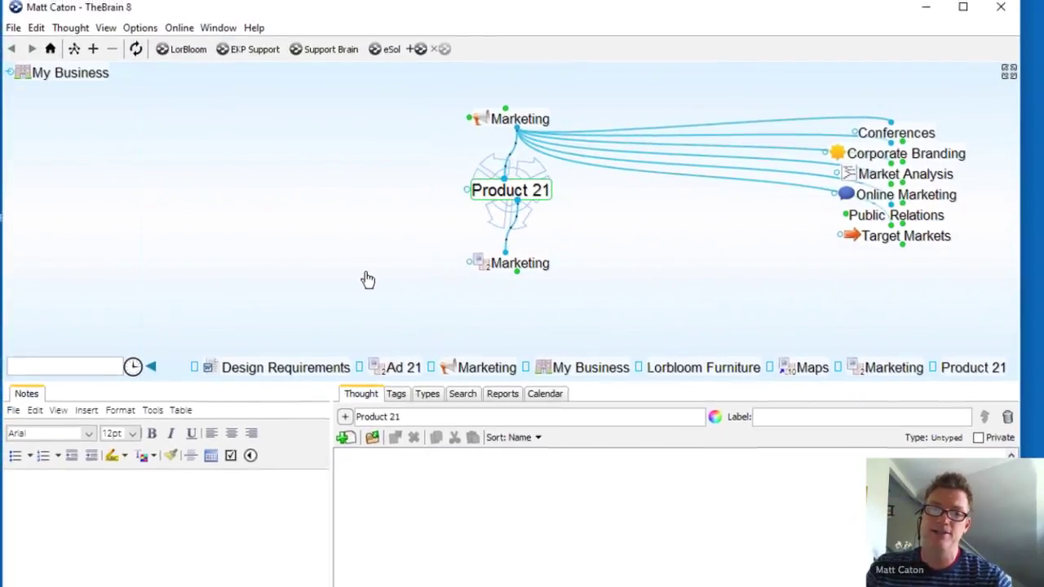
Step: Open My Ideas.brain from the File menu and confirm switching to it
{"action": "left_click", "coordinate": [14, 40]}
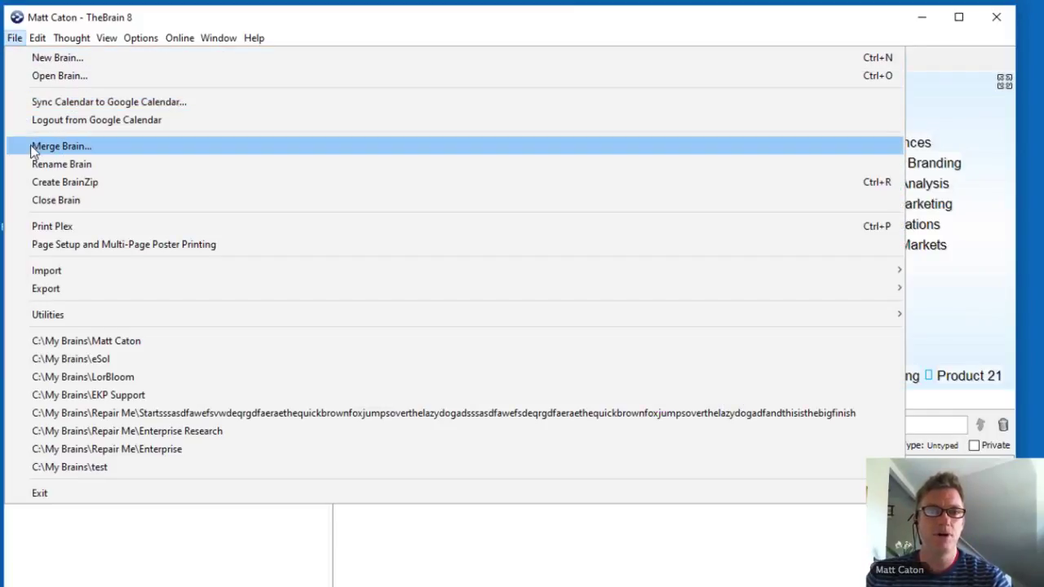
{"action": "left_click", "coordinate": [107, 146]}
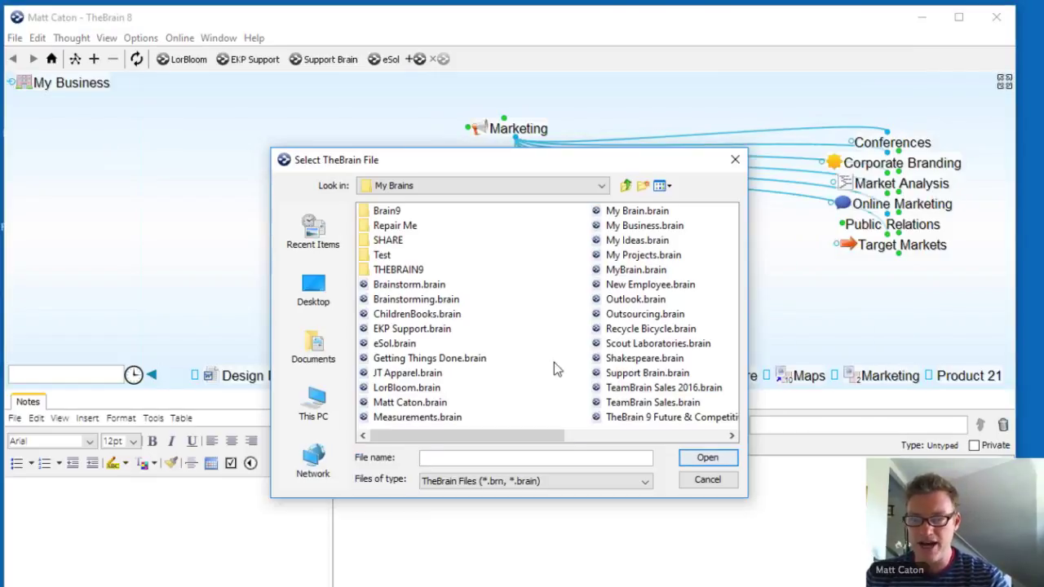
{"action": "left_click_drag", "start_coordinate": [550, 434], "coordinate": [679, 446]}
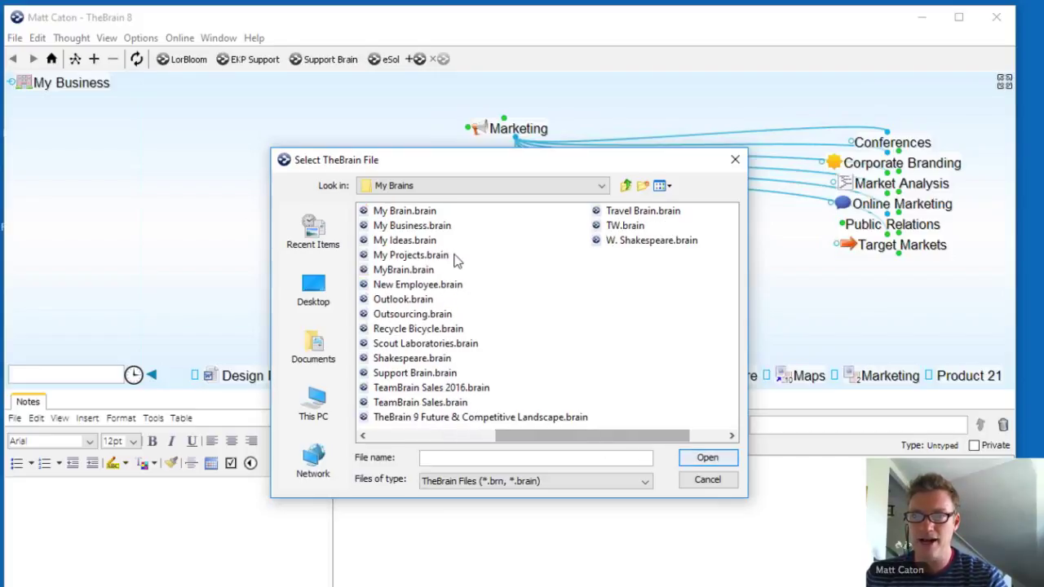
{"action": "left_click", "coordinate": [400, 241]}
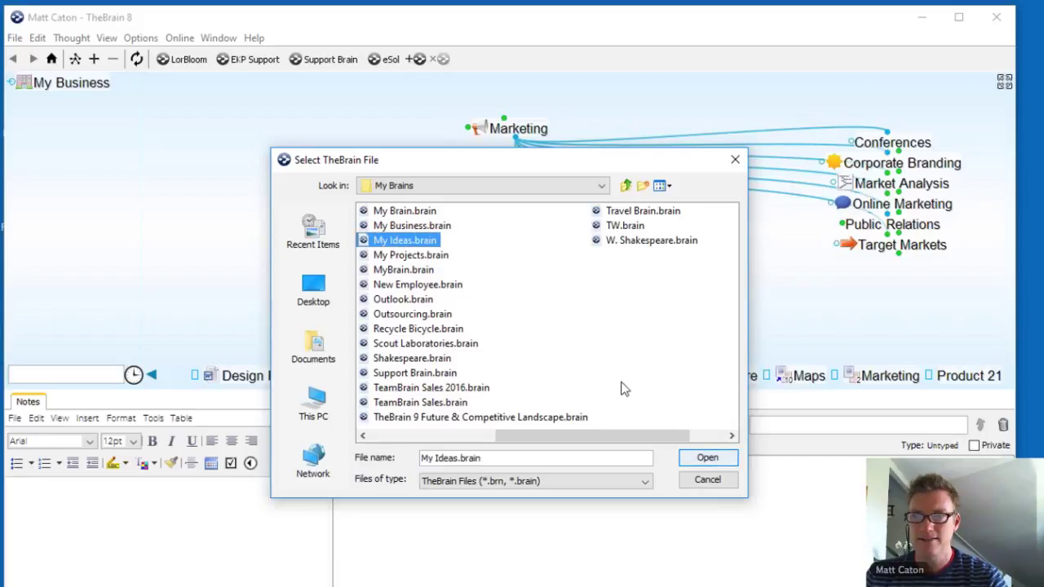
{"action": "left_click", "coordinate": [706, 458]}
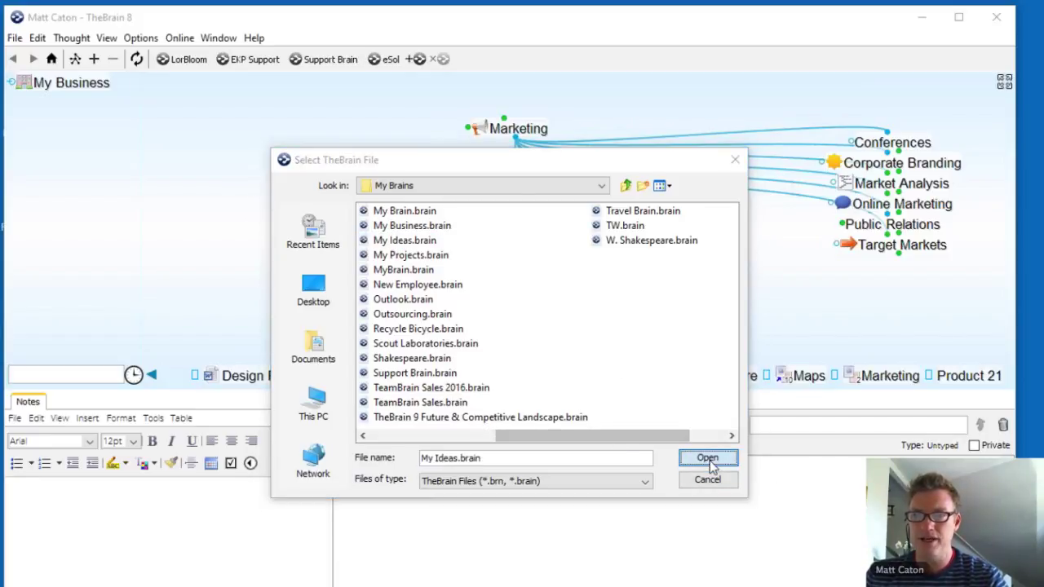
{"action": "left_click", "coordinate": [476, 353]}
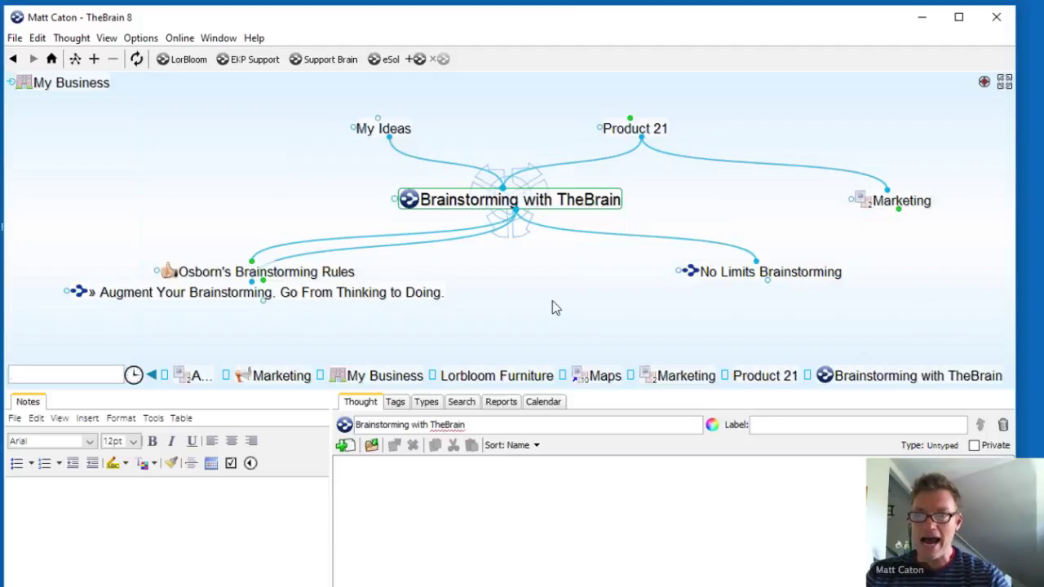
Step: Go via My Ideas and Brainstorming with TheBrain to centre Product 21, and enlarge the map pane above the notes
{"action": "left_click", "coordinate": [380, 136]}
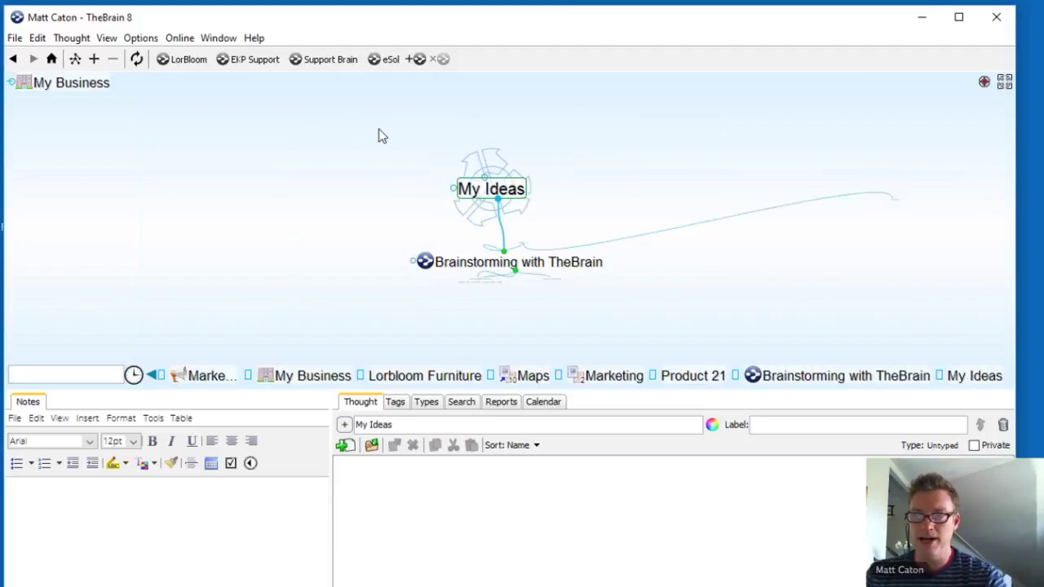
{"action": "left_click", "coordinate": [551, 274]}
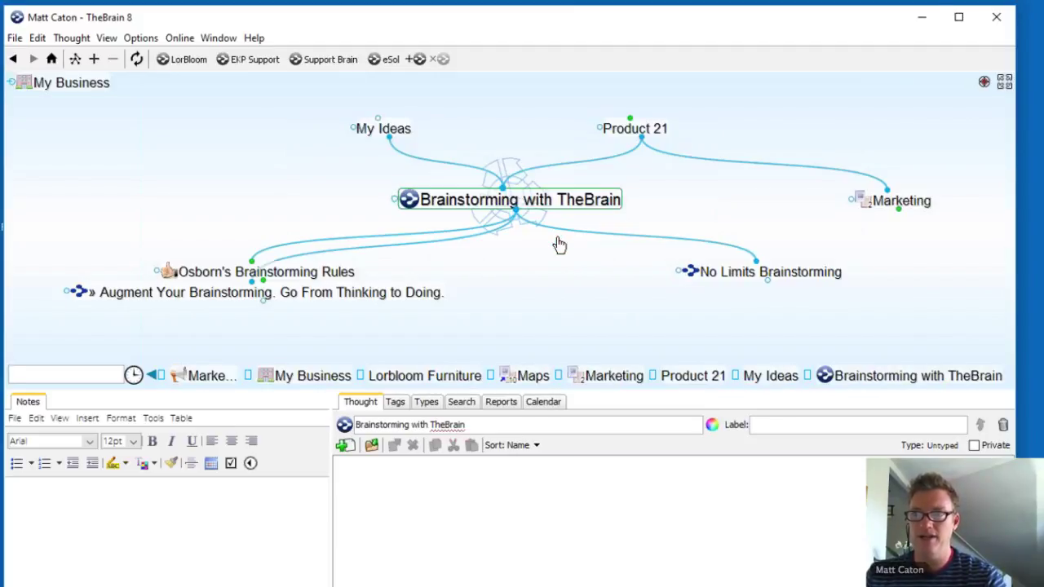
{"action": "left_click", "coordinate": [651, 135]}
{"action": "left_click", "coordinate": [334, 274]}
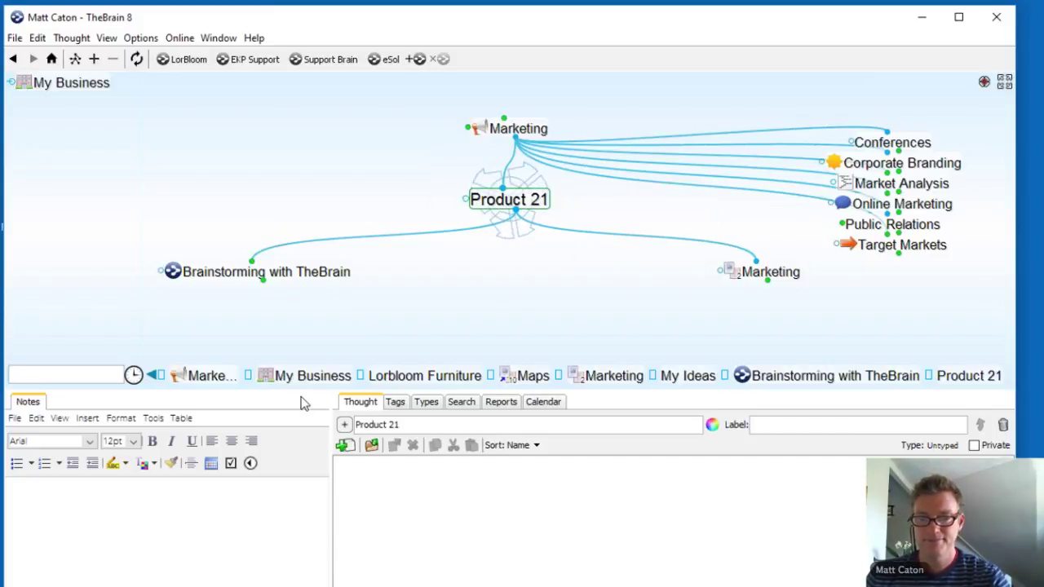
{"action": "left_click_drag", "start_coordinate": [303, 387], "coordinate": [304, 506]}
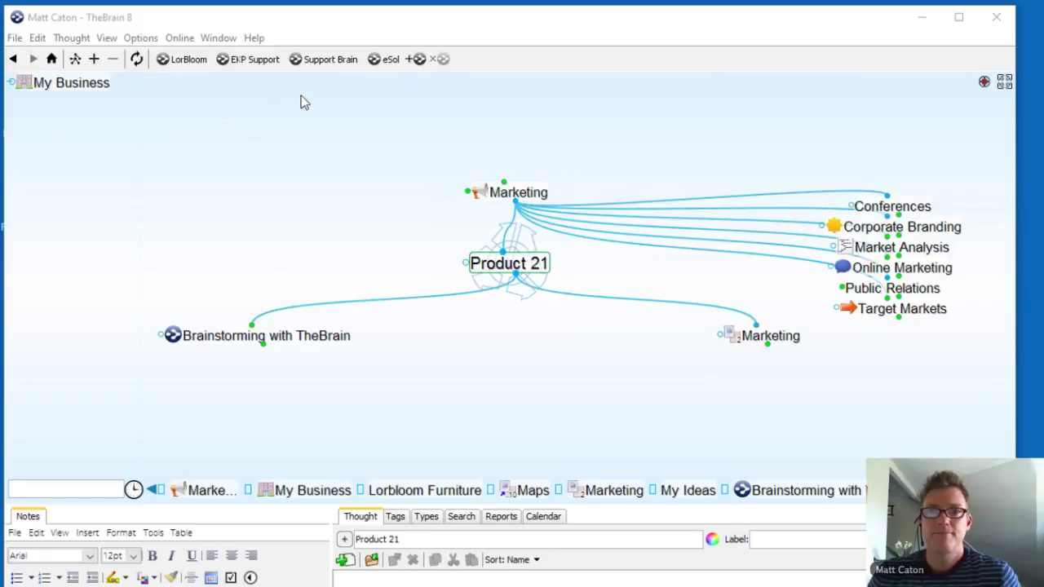
{"action": "left_click", "coordinate": [368, 98]}
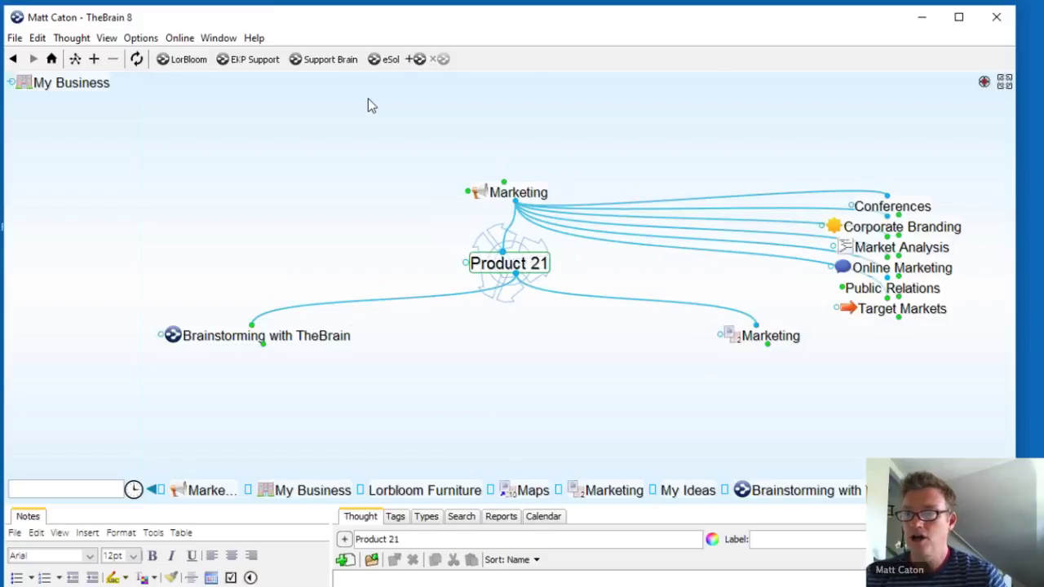
Step: Go from Marketing up to My Business, then through Clients to centre New Client Acquisition
{"action": "left_click", "coordinate": [532, 195]}
{"action": "left_click", "coordinate": [532, 195]}
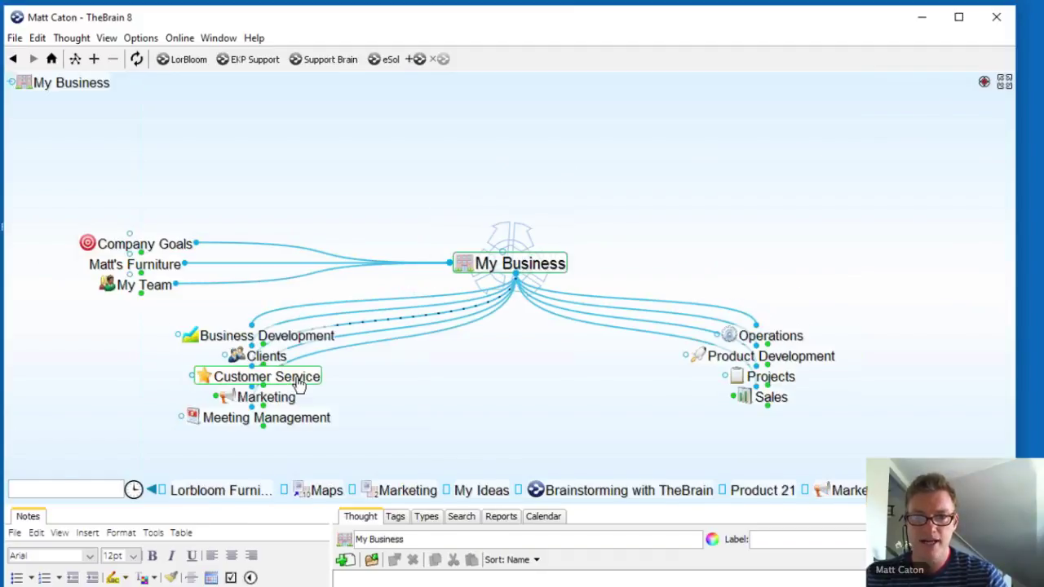
{"action": "left_click", "coordinate": [282, 358]}
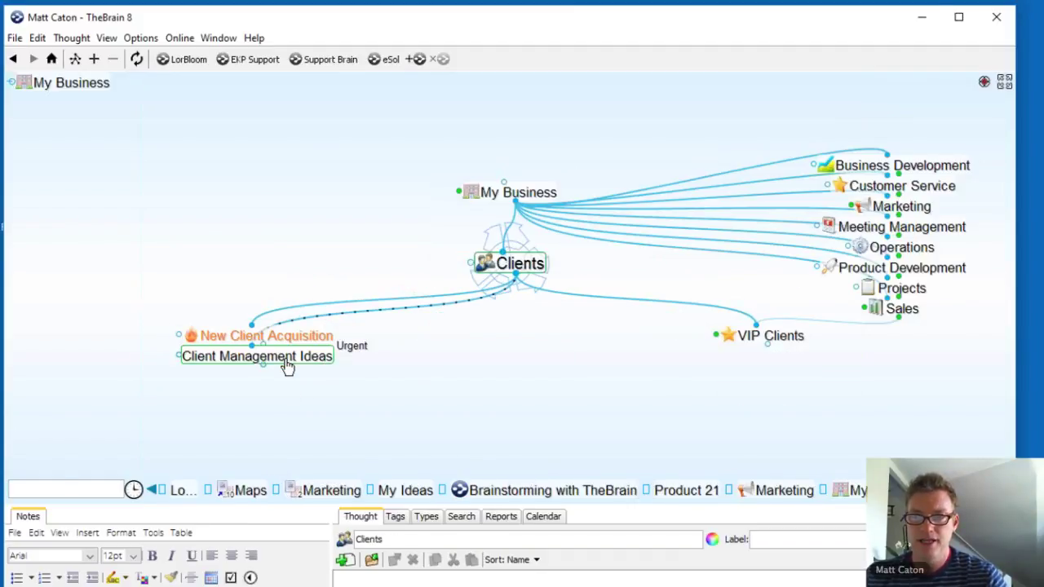
{"action": "left_click", "coordinate": [267, 335]}
Step: Add a child thought with the client's full name and make the notes panel taller
{"action": "left_click", "coordinate": [516, 274]}
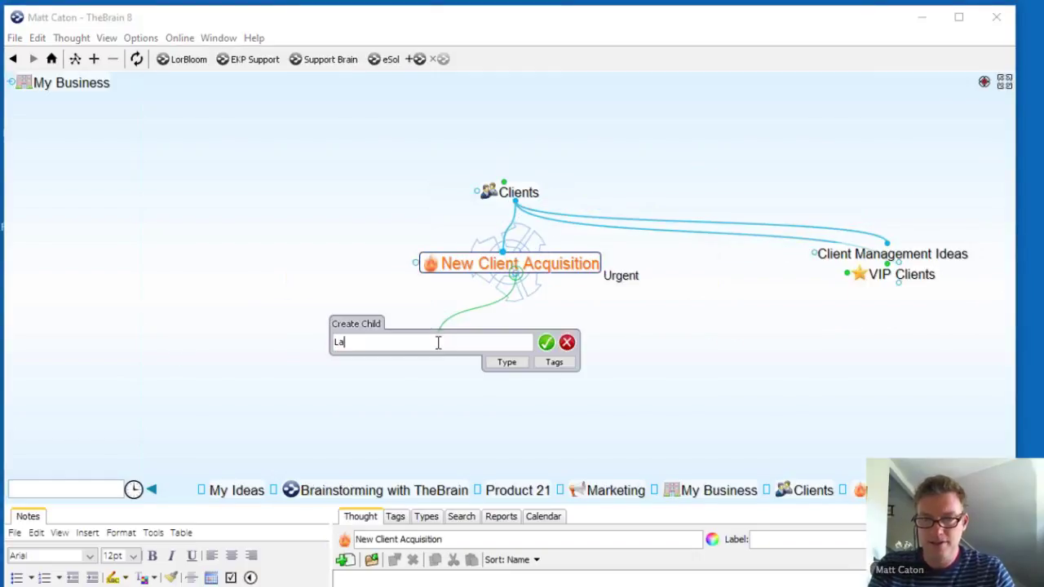
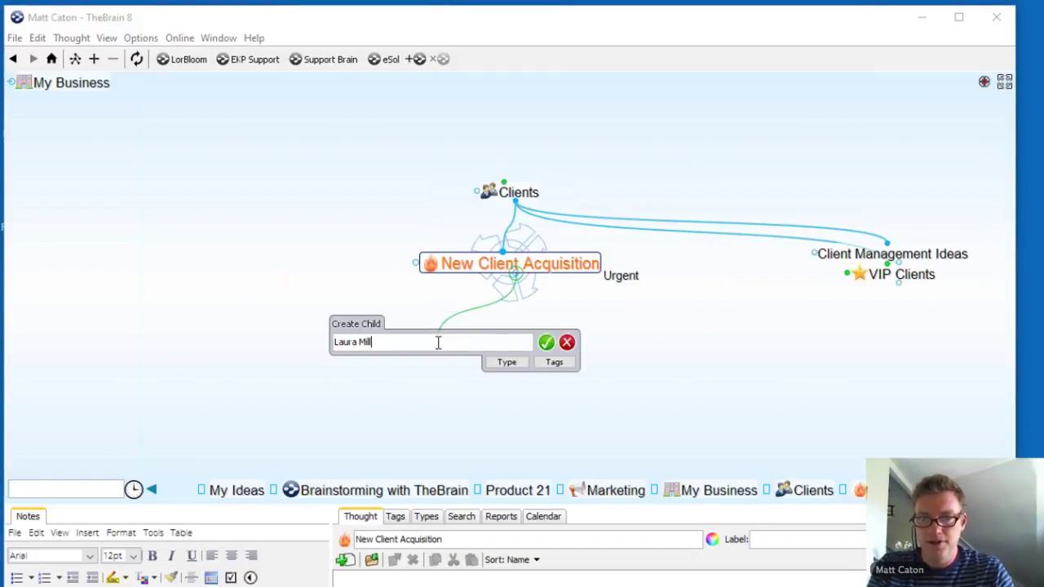
{"action": "key", "text": "Return"}
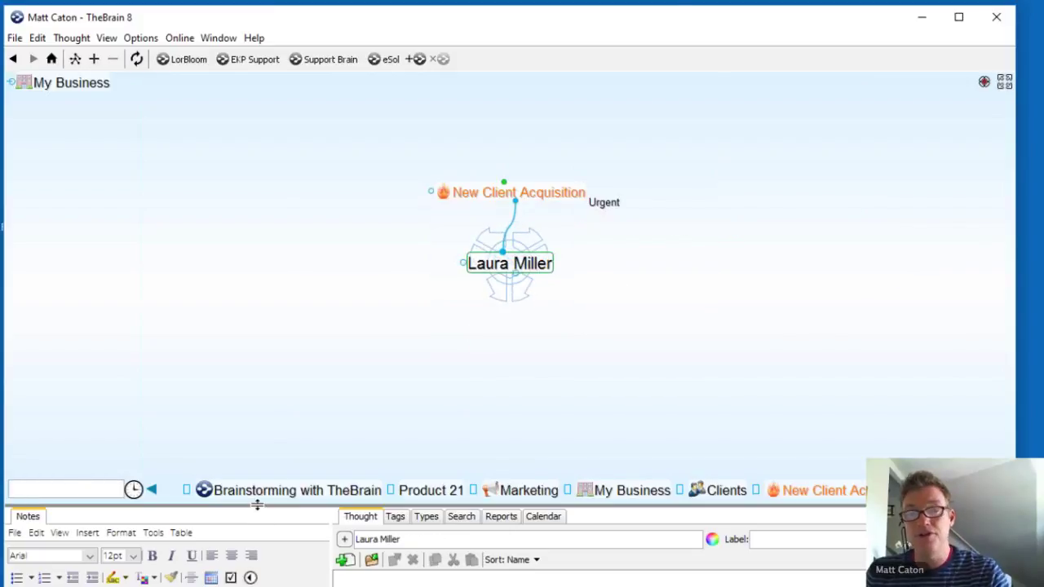
{"action": "left_click_drag", "start_coordinate": [257, 505], "coordinate": [294, 421]}
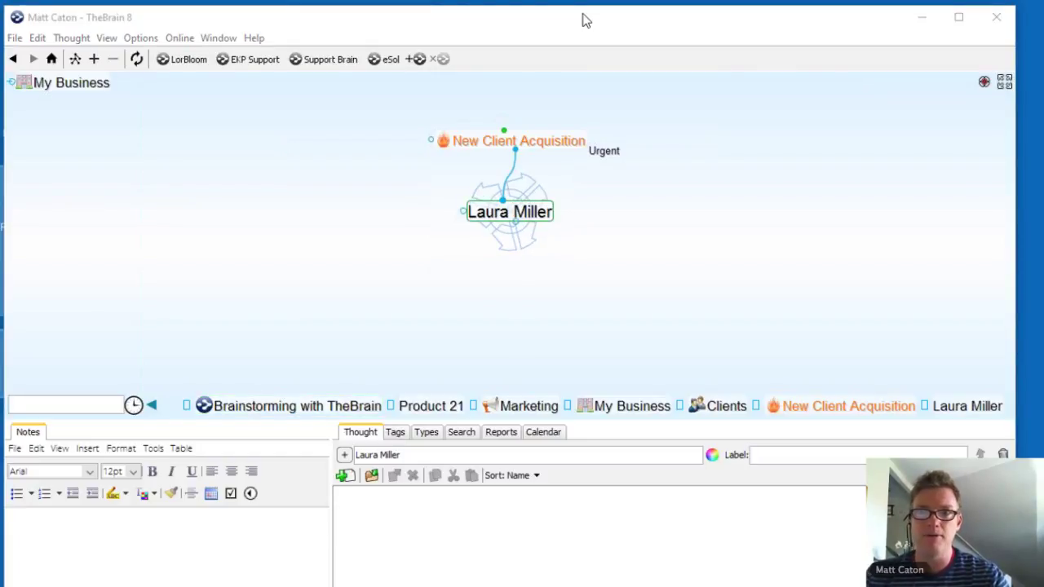
Step: In File Explorer, go This PC > BOOTCAMP (C:) > wallpaper, copy vector.png, and return to TheBrain
{"action": "left_click_drag", "start_coordinate": [583, 18], "coordinate": [584, 22]}
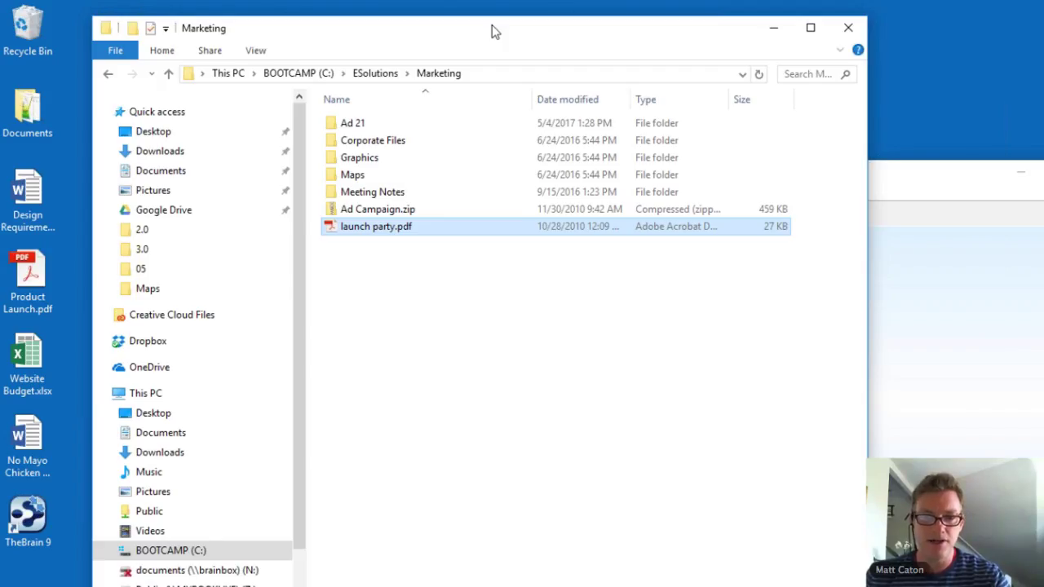
{"action": "left_click_drag", "start_coordinate": [492, 31], "coordinate": [522, 25]}
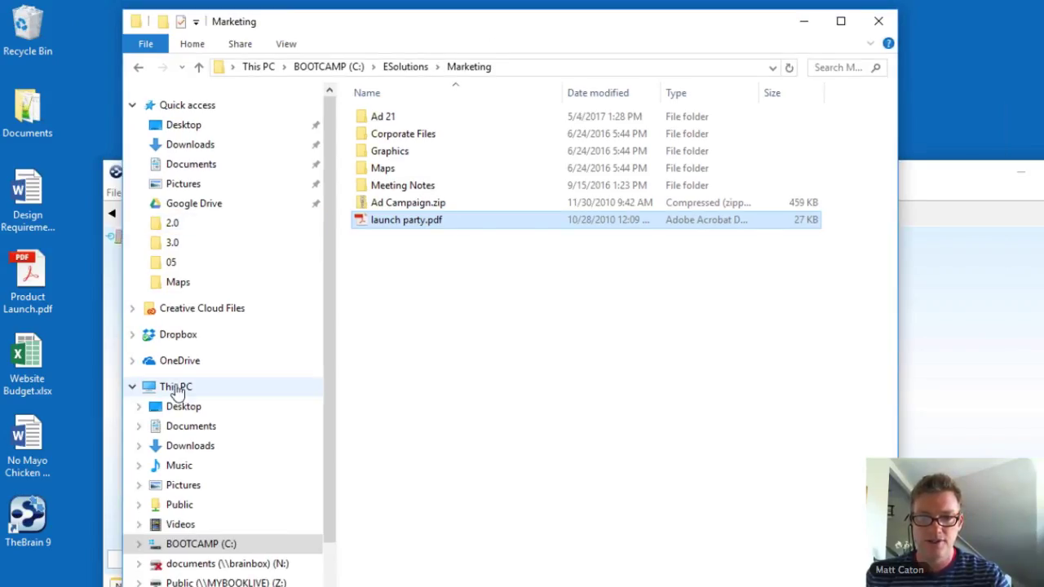
{"action": "left_click", "coordinate": [174, 390]}
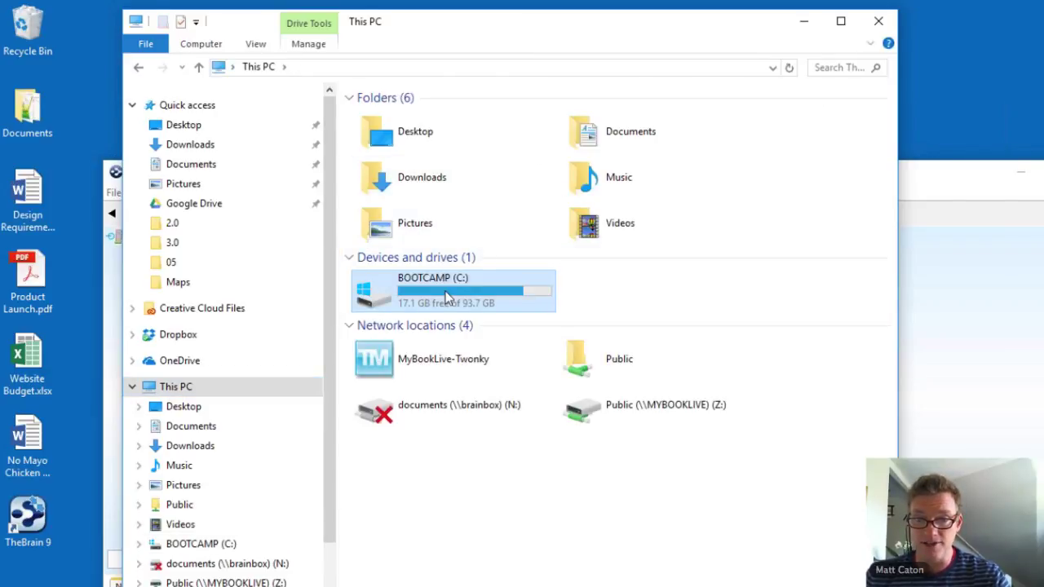
{"action": "double_click", "coordinate": [447, 299]}
{"action": "double_click", "coordinate": [392, 409]}
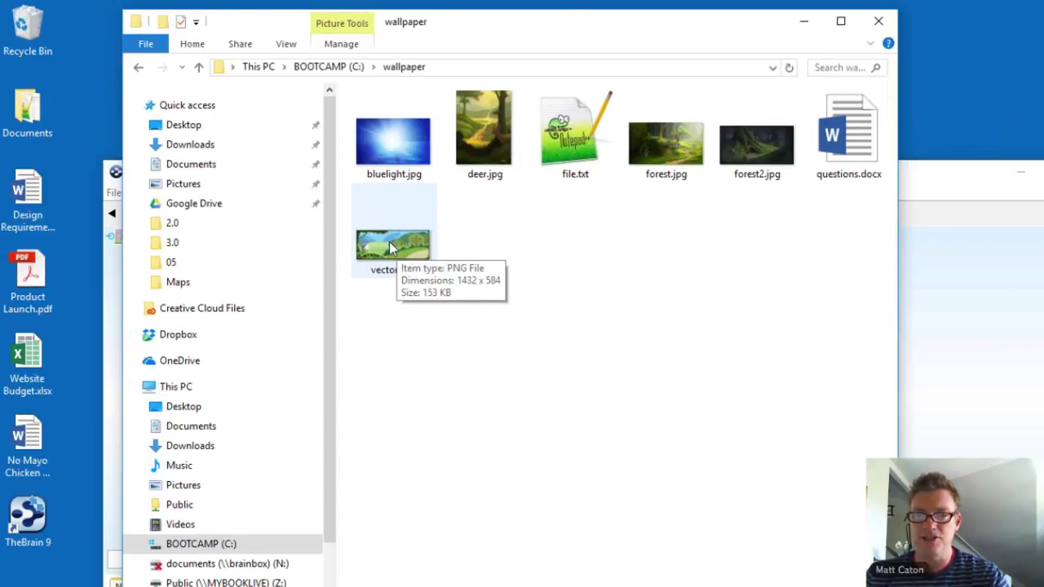
{"action": "right_click", "coordinate": [392, 249]}
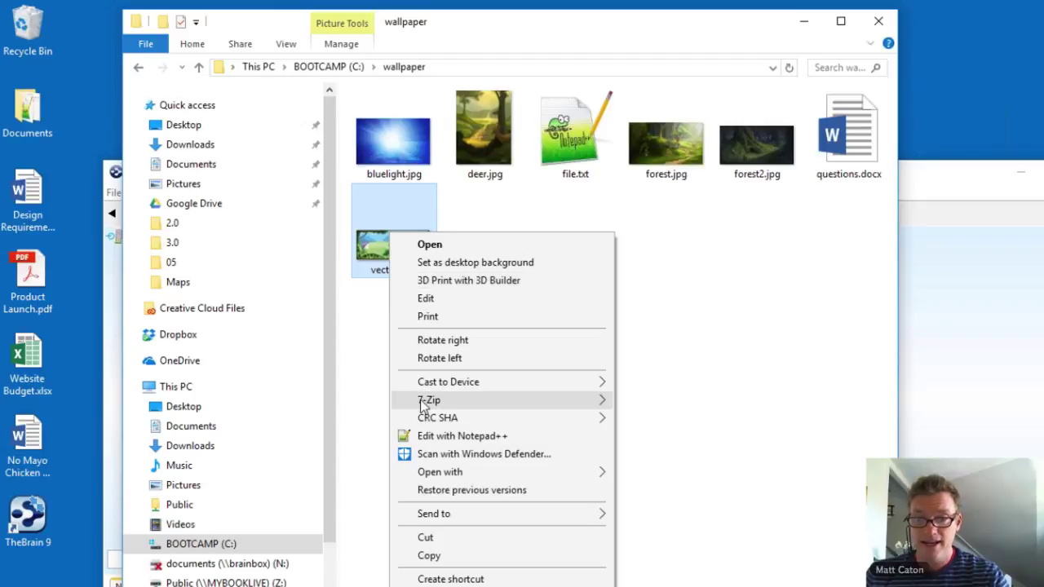
{"action": "left_click", "coordinate": [430, 556]}
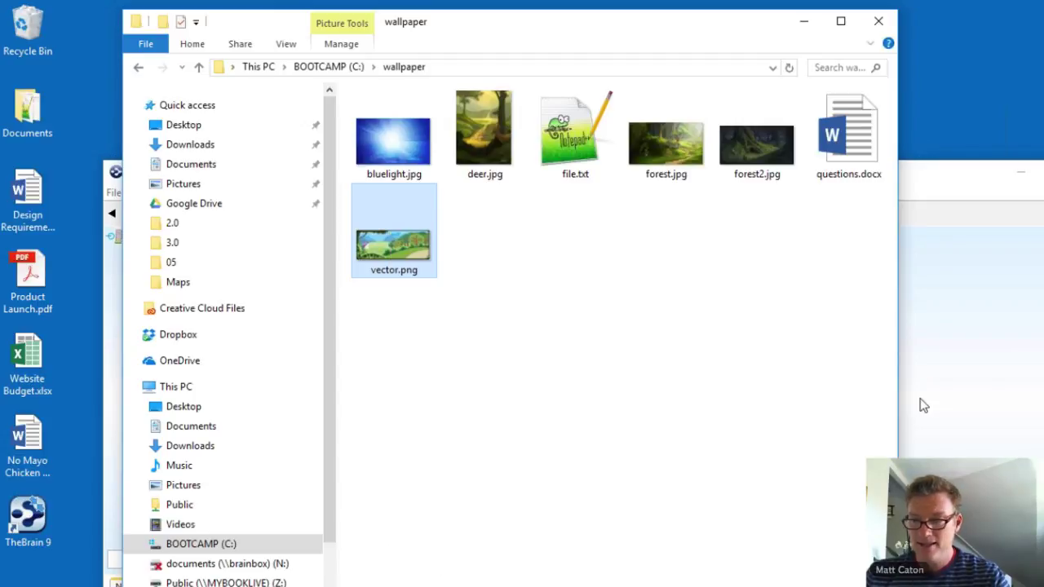
{"action": "left_click", "coordinate": [983, 384]}
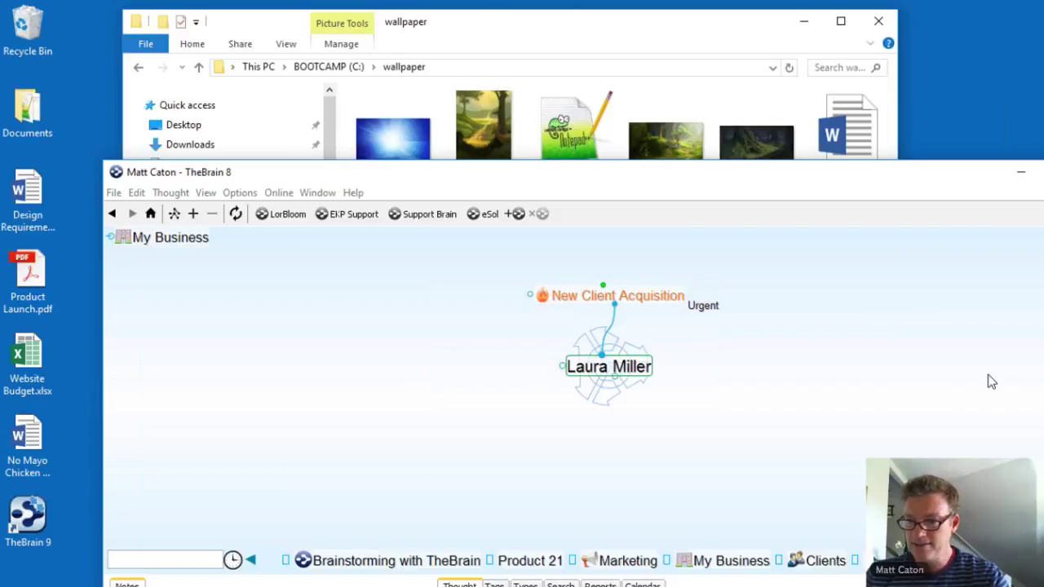
Step: Paste the copied vector.png as the client thought's icon and nudge the window up and left
{"action": "right_click", "coordinate": [674, 263]}
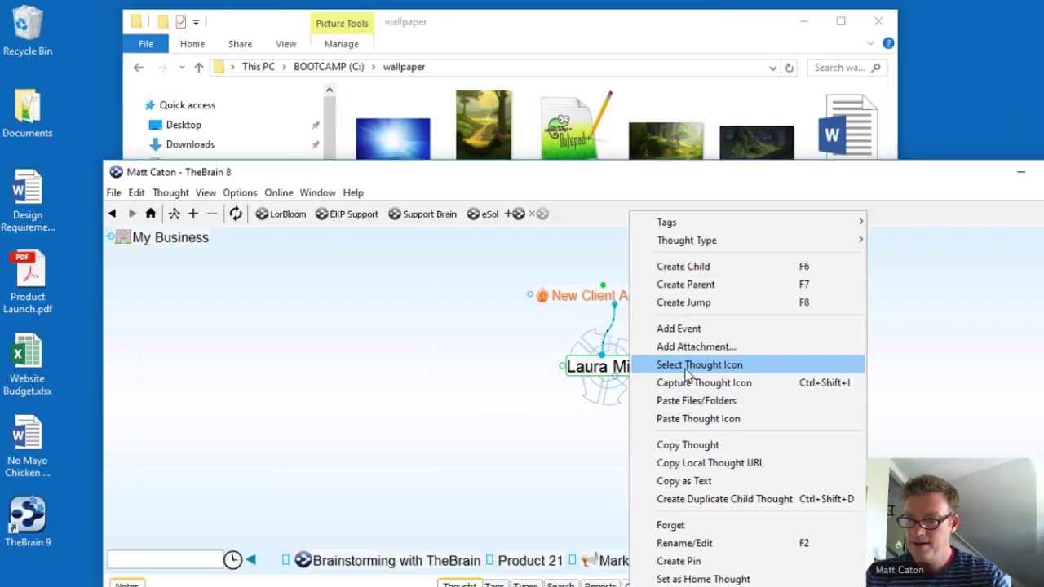
{"action": "left_click", "coordinate": [687, 421]}
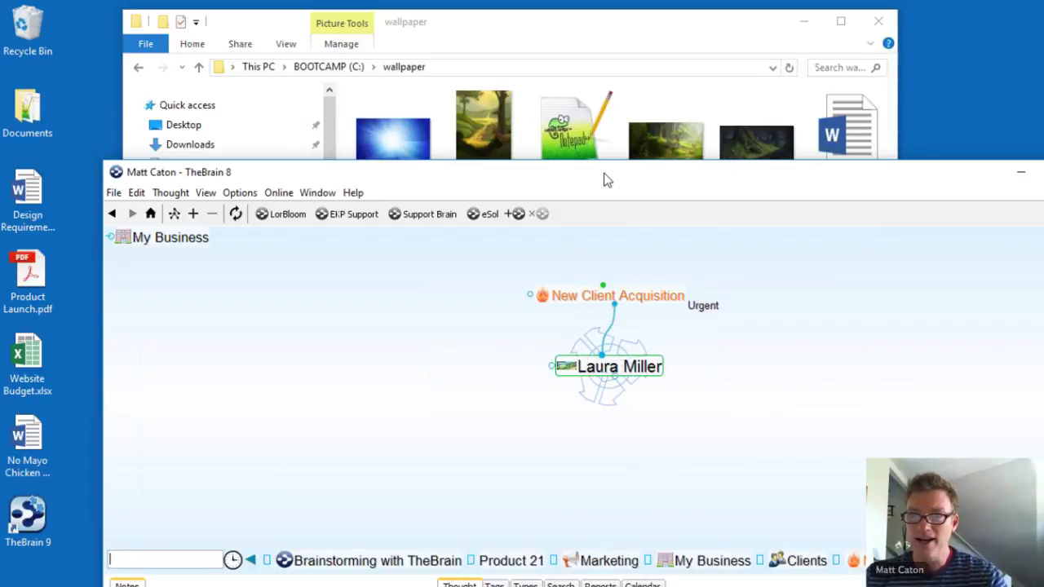
{"action": "left_click_drag", "start_coordinate": [604, 180], "coordinate": [593, 168]}
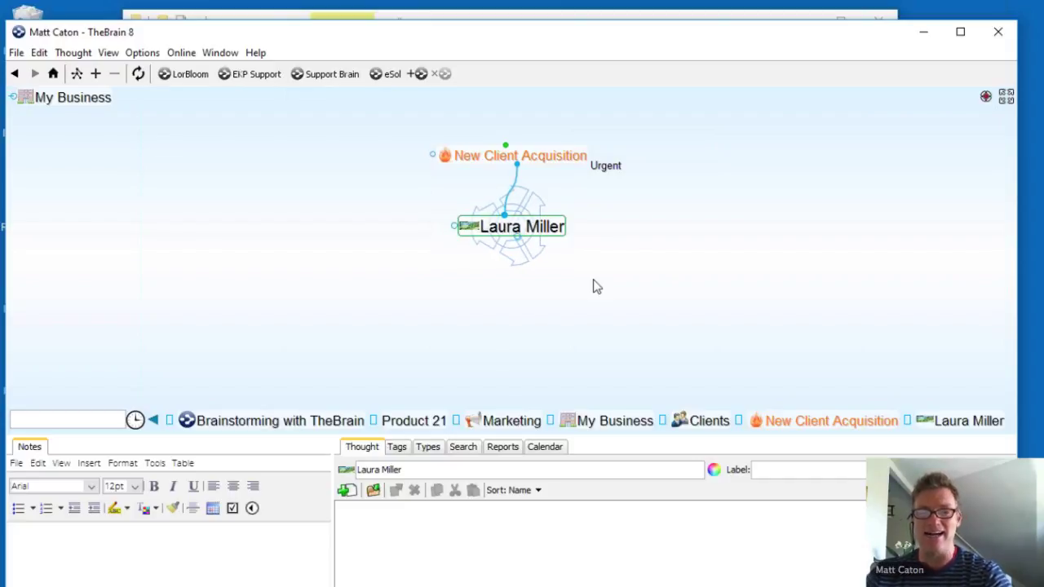
{"action": "mouse_move", "coordinate": [471, 228]}
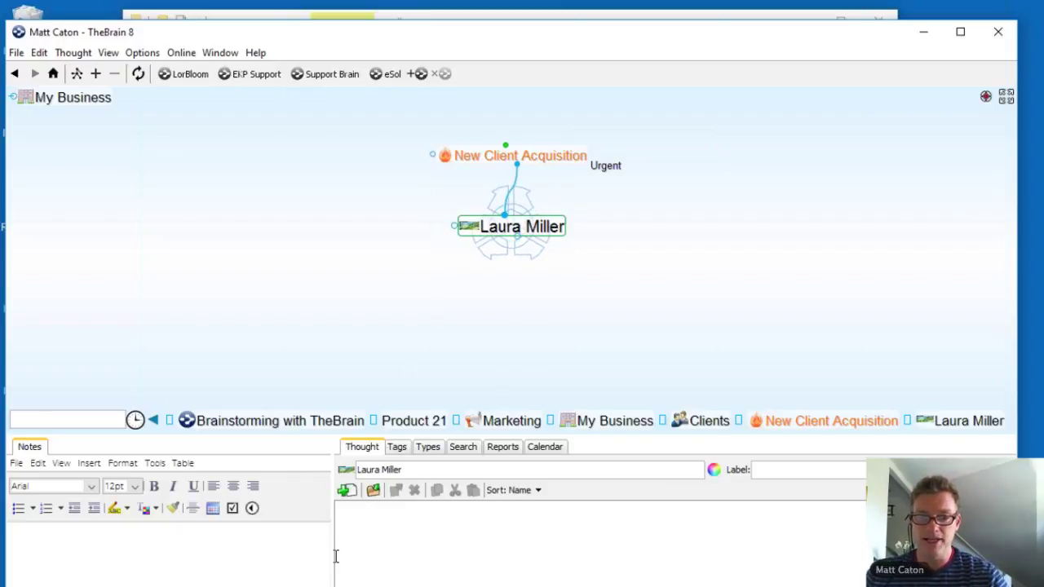
Step: Enlarge the Notes panel and enter the client's e-mail address and phone number on separate lines
{"action": "left_click_drag", "start_coordinate": [332, 558], "coordinate": [407, 562]}
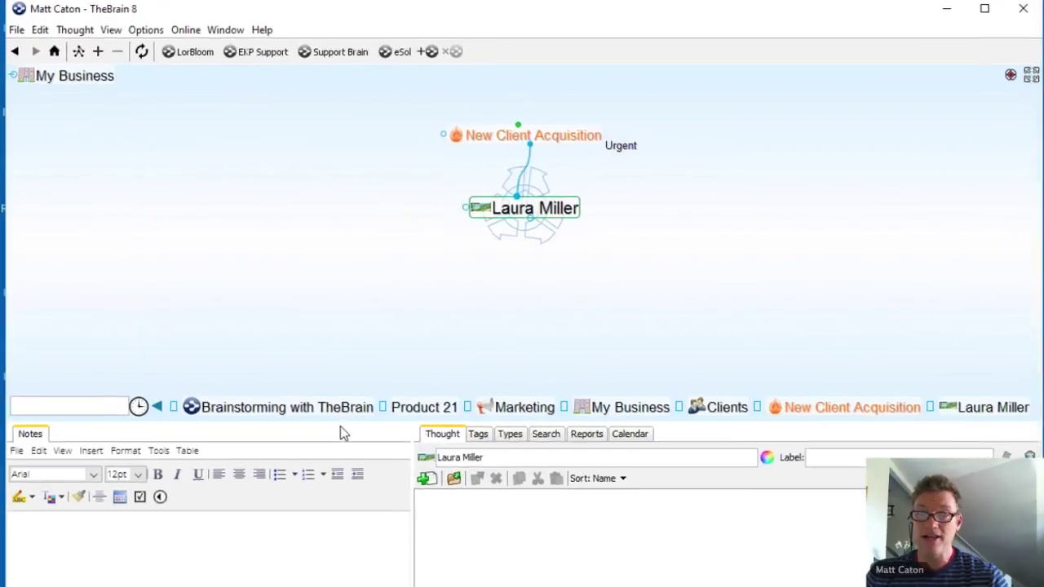
{"action": "left_click_drag", "start_coordinate": [410, 318], "coordinate": [419, 232]}
{"action": "left_click", "coordinate": [197, 394]}
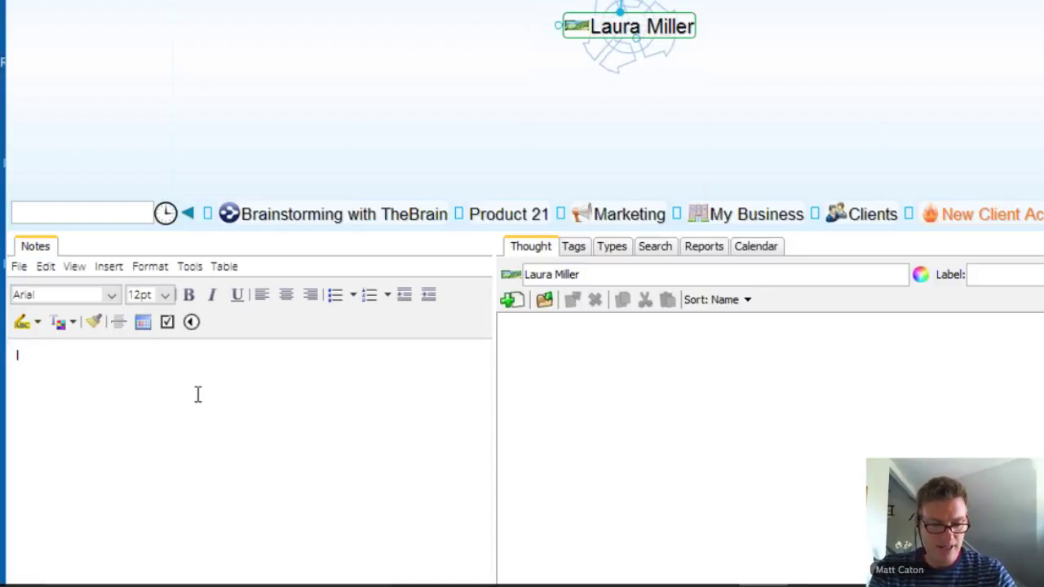
{"action": "type", "text": "@"}
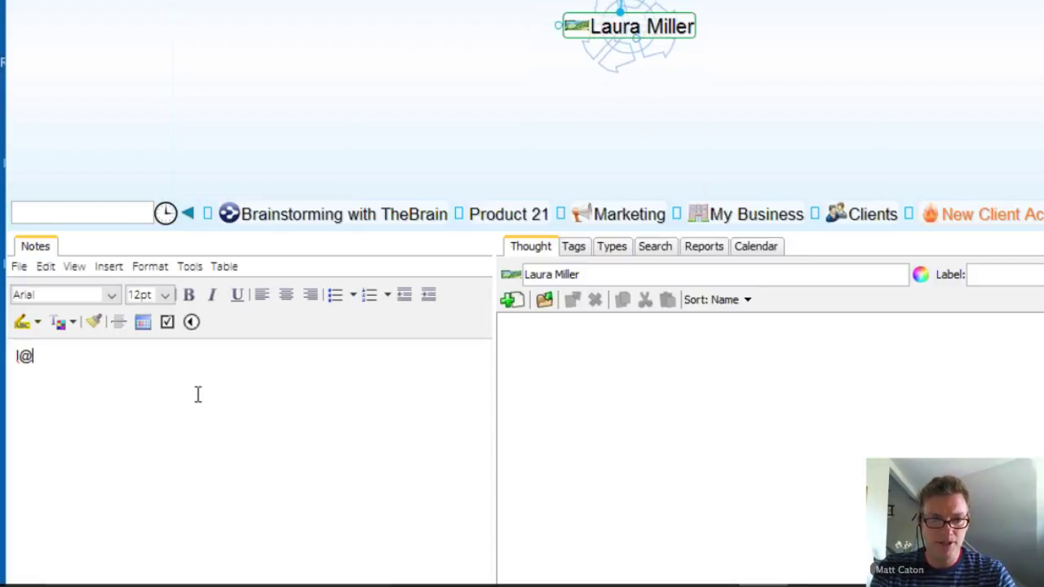
{"action": "type", "text": "miller.com"}
{"action": "key", "text": "Return"}
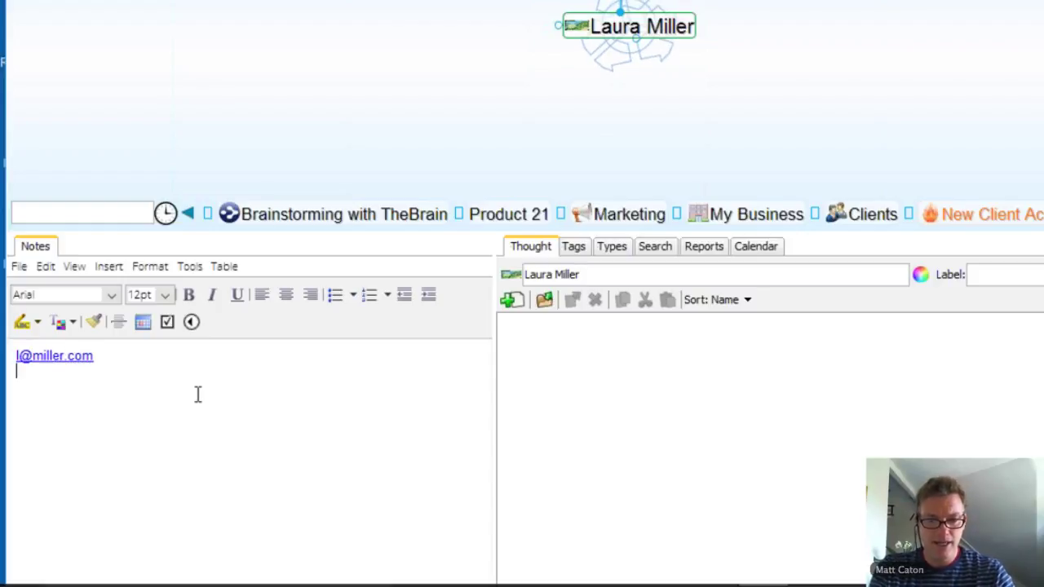
{"action": "key", "text": "Return"}
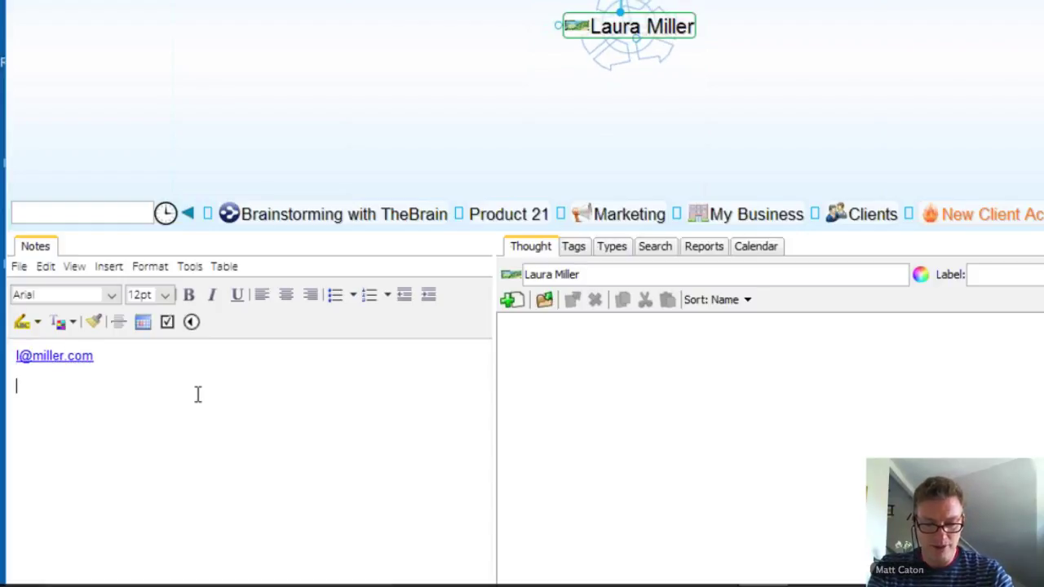
{"action": "type", "text": "555-1234"}
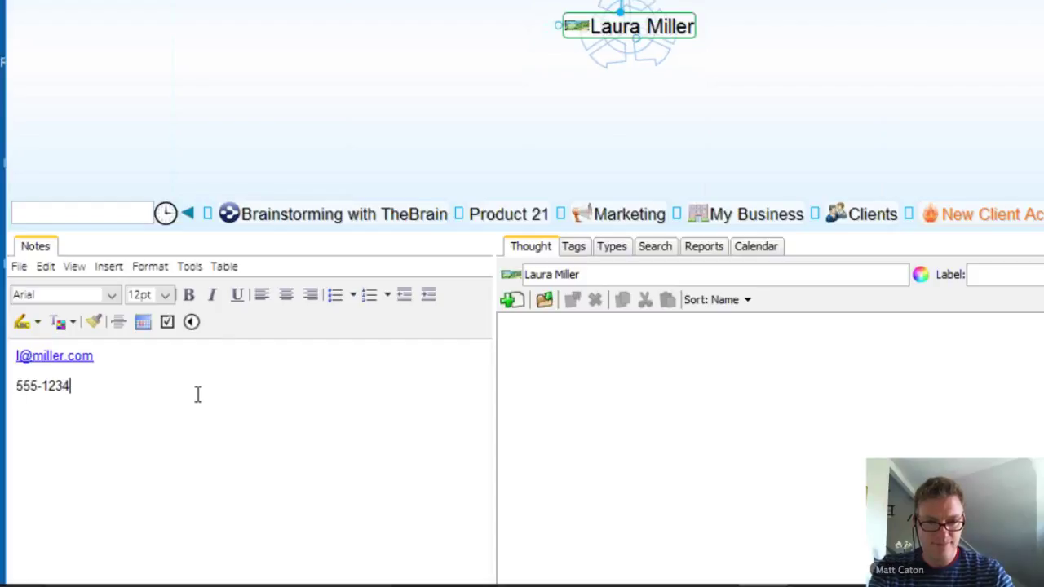
{"action": "key", "text": "Return"}
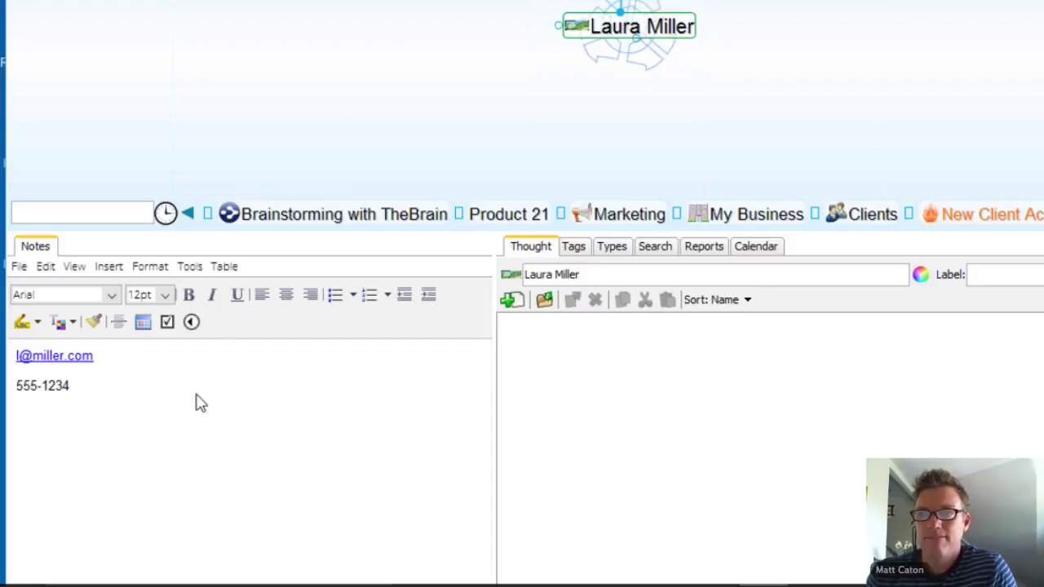
Step: Return to New Client Acquisition and create child thoughts from a semicolon-separated list of client first names
{"action": "left_click", "coordinate": [13, 212]}
{"action": "key", "text": "alt+Left"}
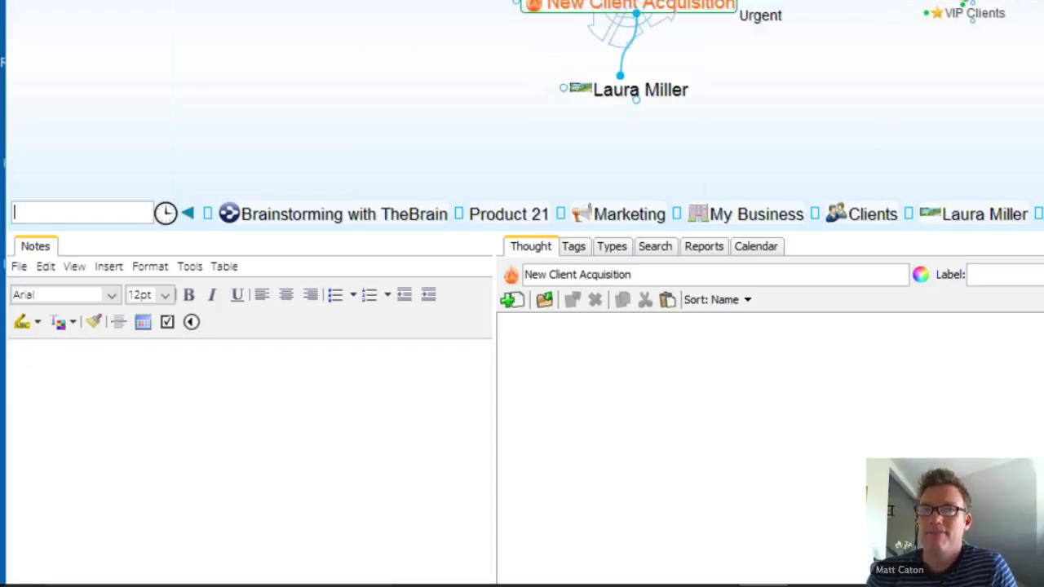
{"action": "left_click_drag", "start_coordinate": [637, 41], "coordinate": [781, 144]}
{"action": "type", "text": "Bi"}
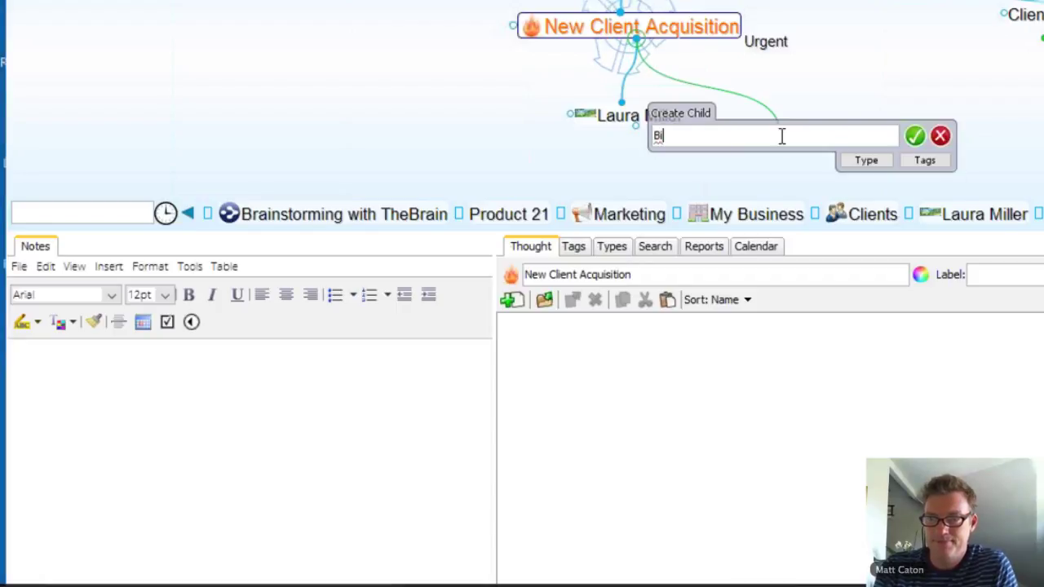
{"action": "type", "text": "ll;S"}
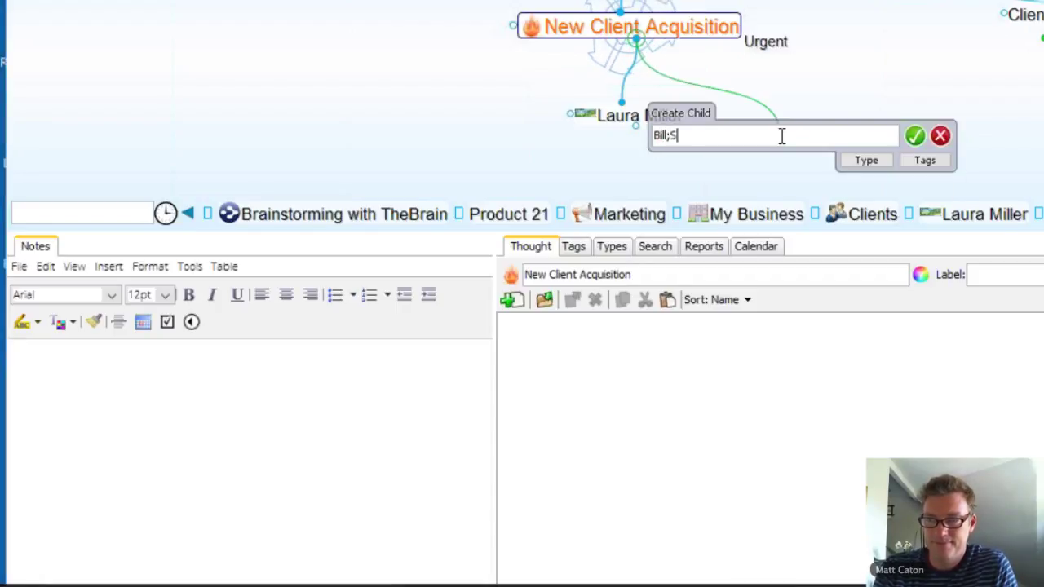
{"action": "type", "text": "ara;"}
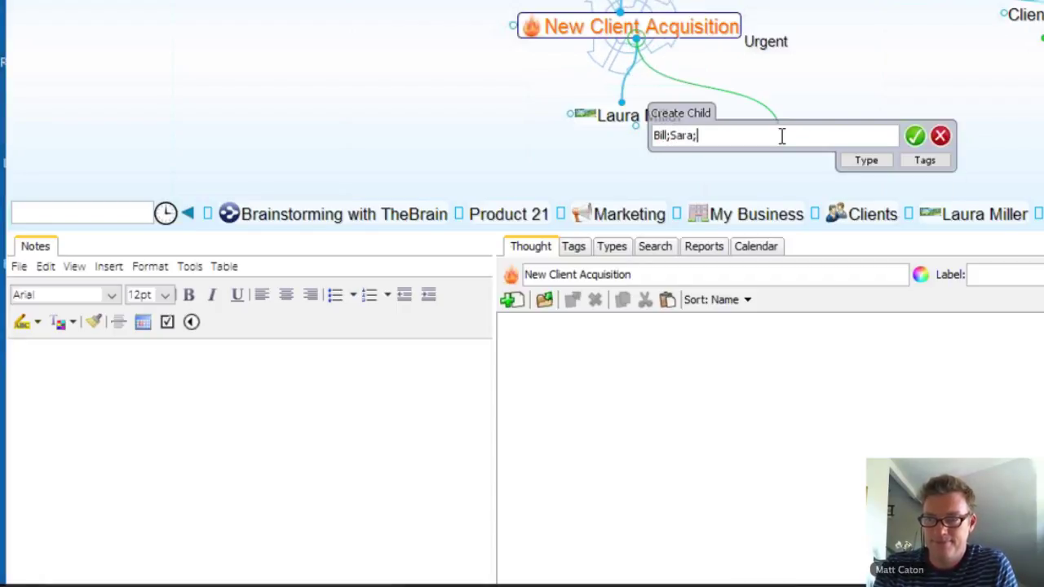
{"action": "type", "text": "Tom;Joe"}
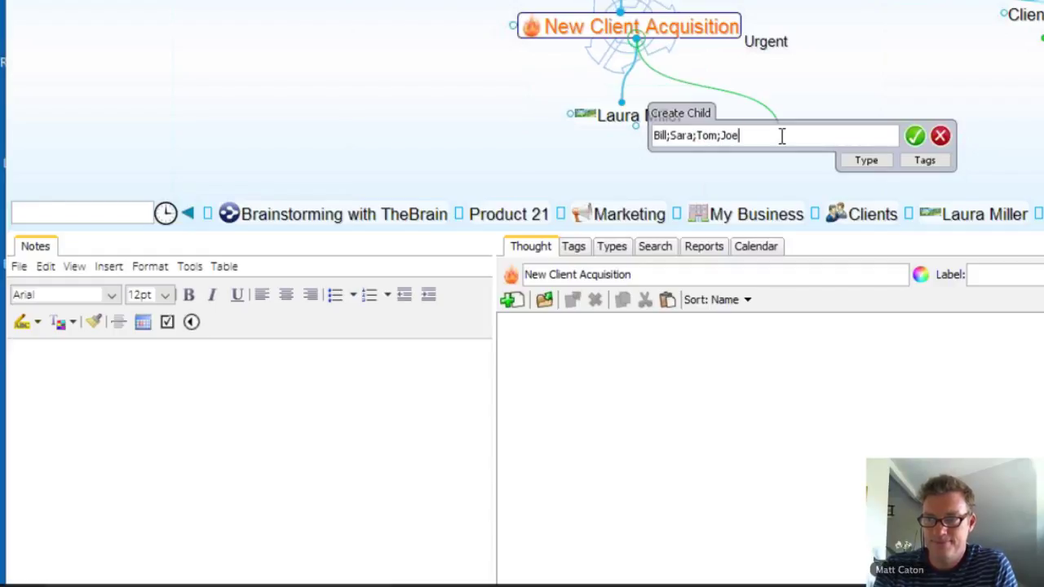
{"action": "type", "text": ";Betty;"}
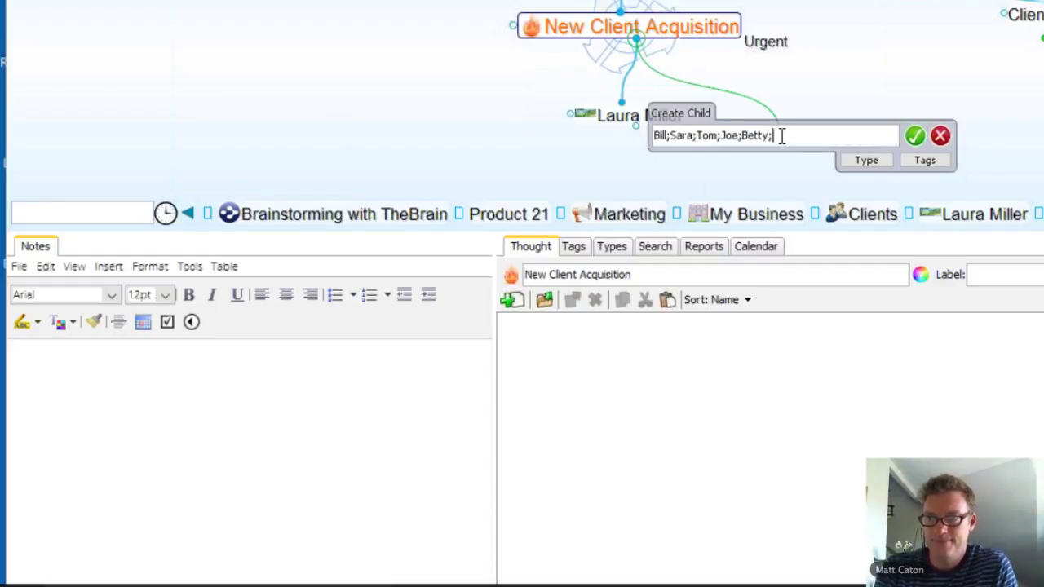
{"action": "type", "text": "Deb;G"}
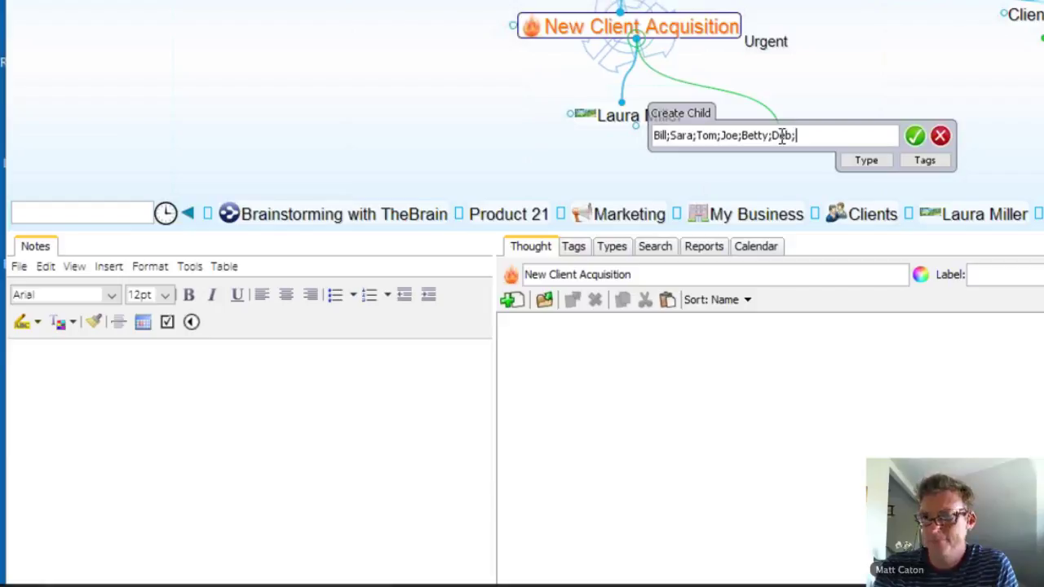
{"action": "type", "text": "ail;Jill"}
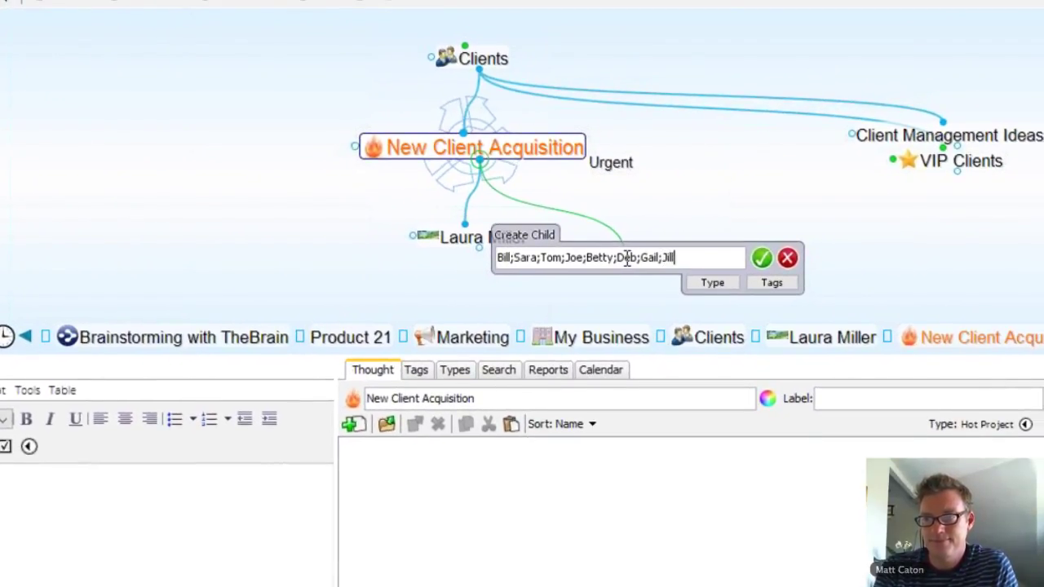
{"action": "key", "text": "Return"}
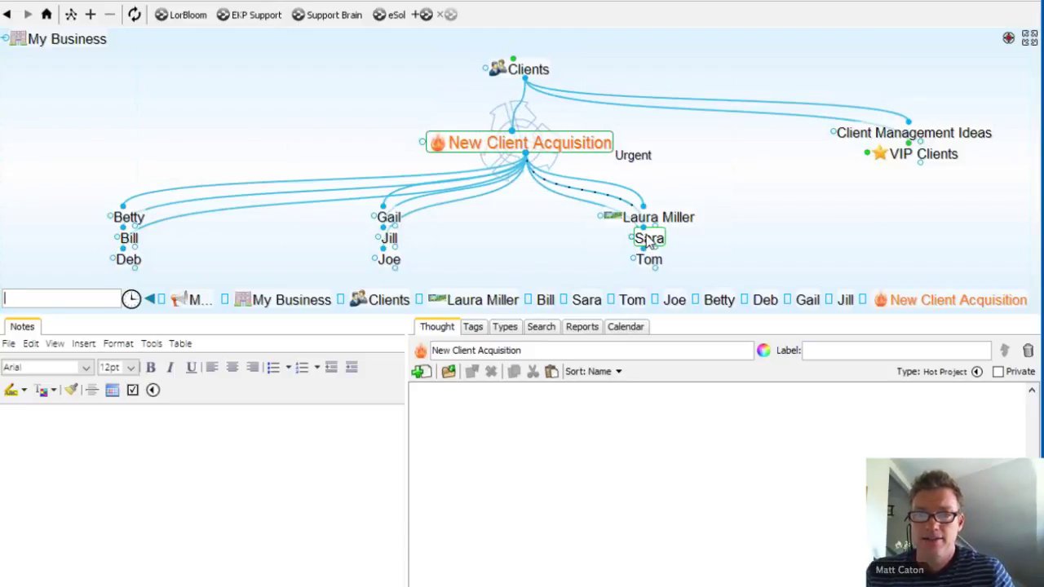
Step: Activate one of the new client thoughts and show its Tags list
{"action": "left_click", "coordinate": [391, 238]}
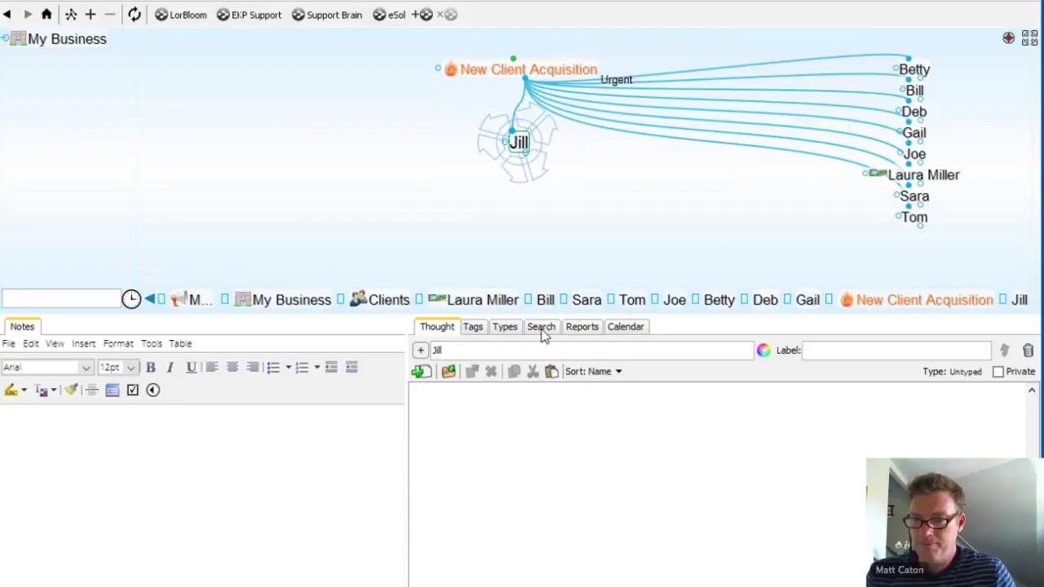
{"action": "left_click", "coordinate": [475, 328]}
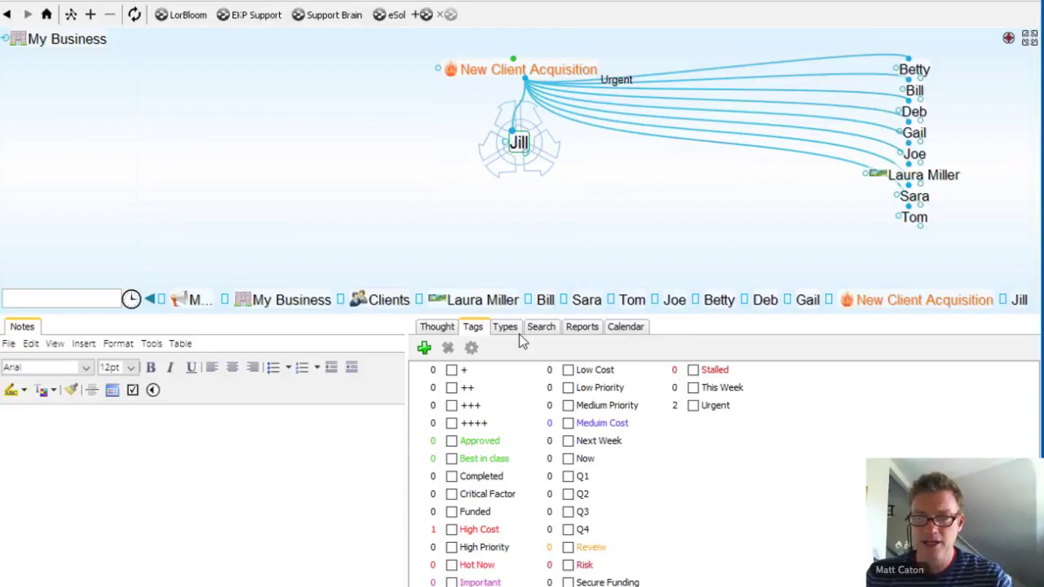
Step: Create the tags UCLA and 90's on the new client thought
{"action": "left_click", "coordinate": [424, 348]}
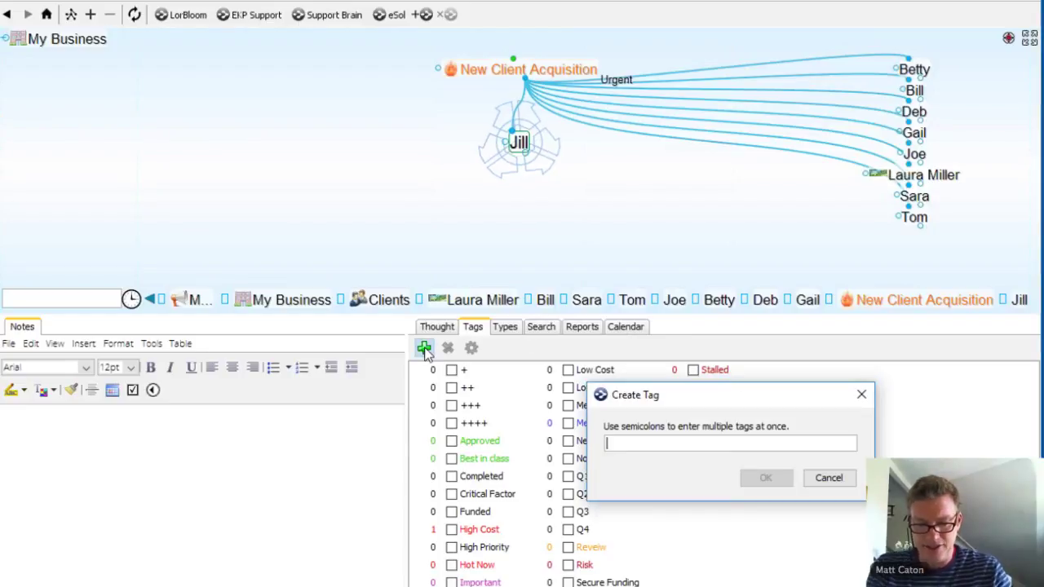
{"action": "type", "text": "U"}
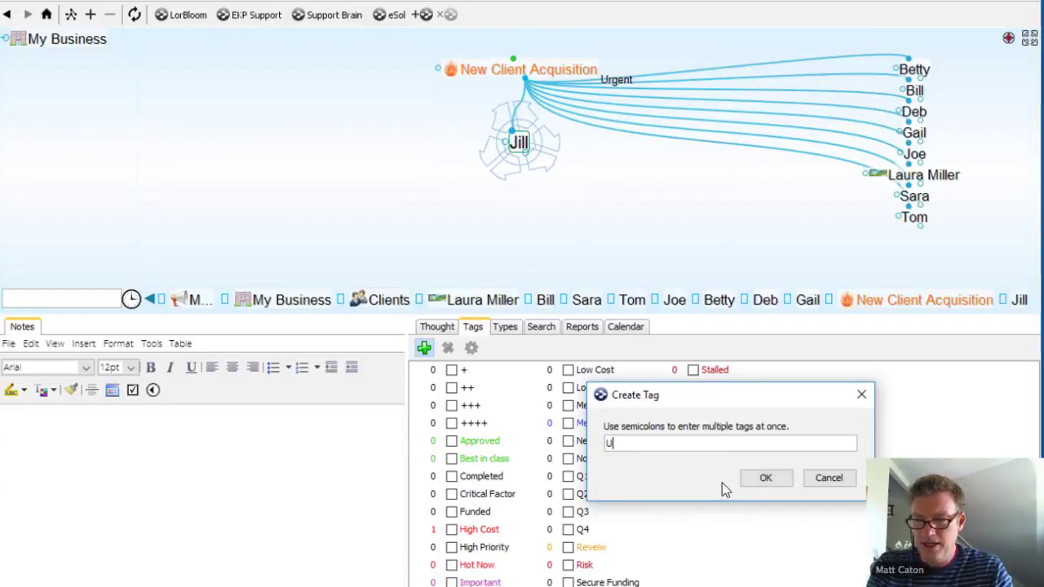
{"action": "type", "text": "CLA"}
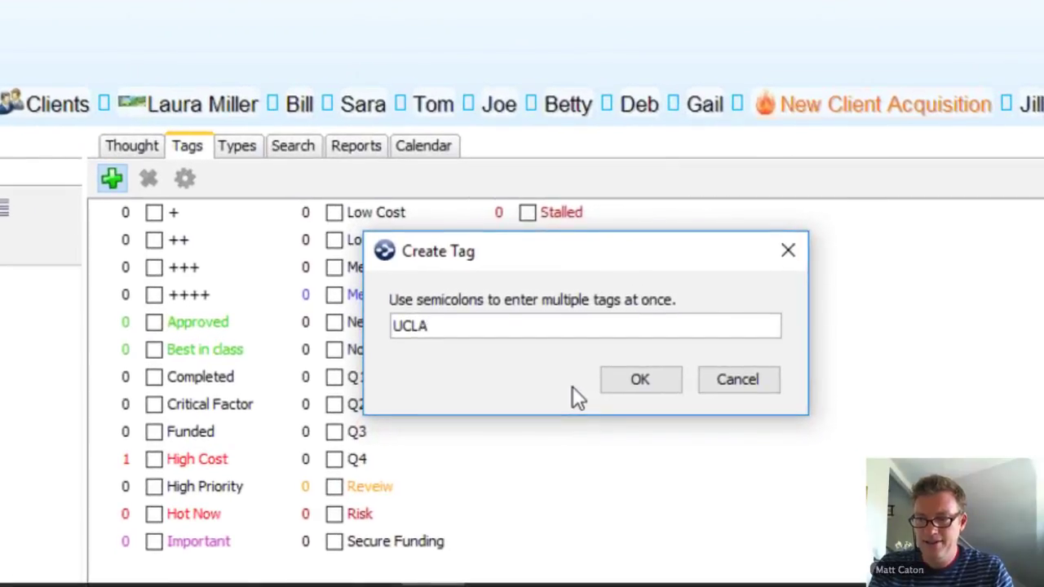
{"action": "key", "text": "Return"}
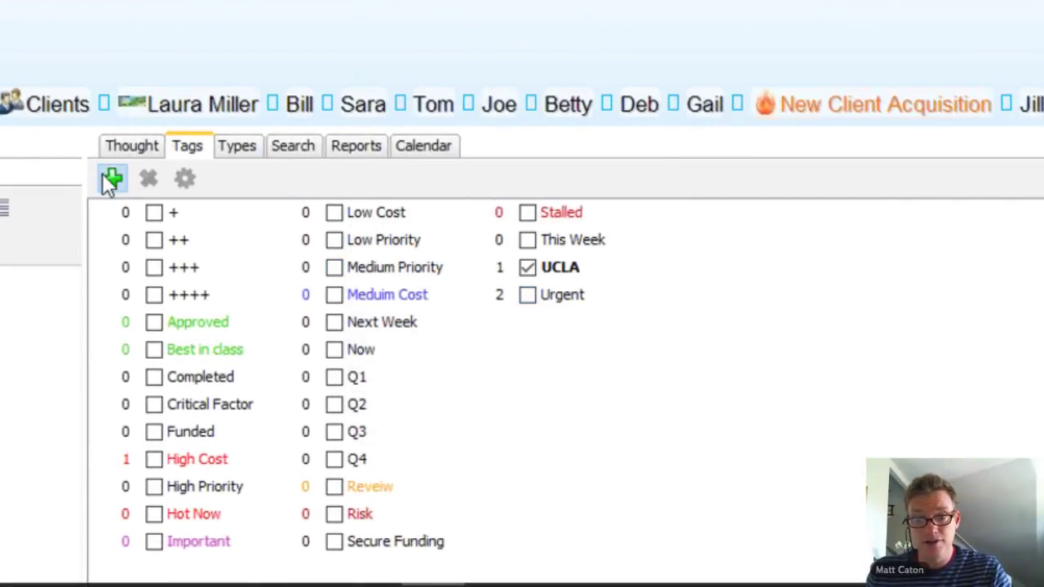
{"action": "left_click", "coordinate": [111, 179]}
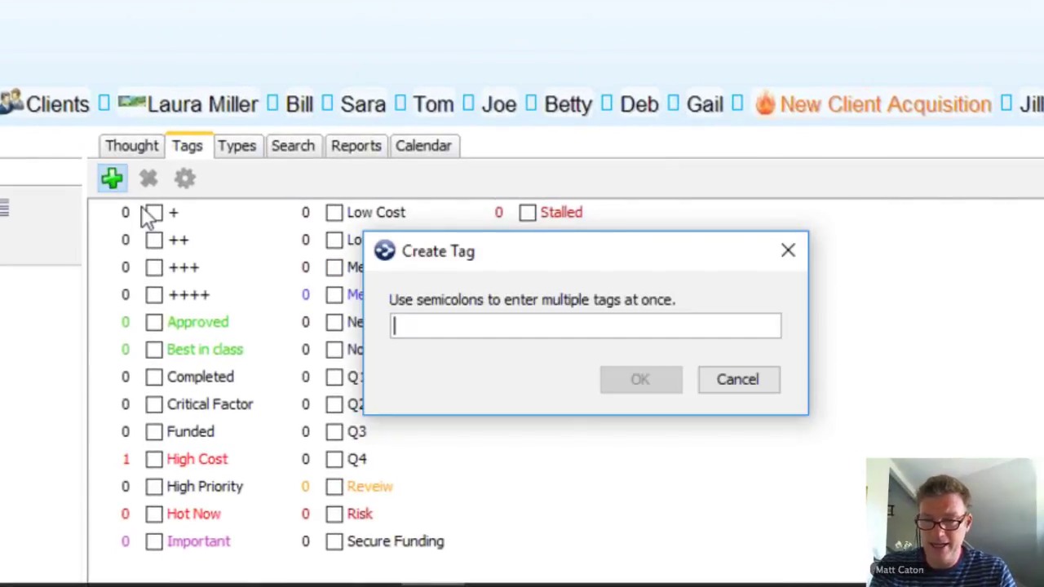
{"action": "type", "text": "90's"}
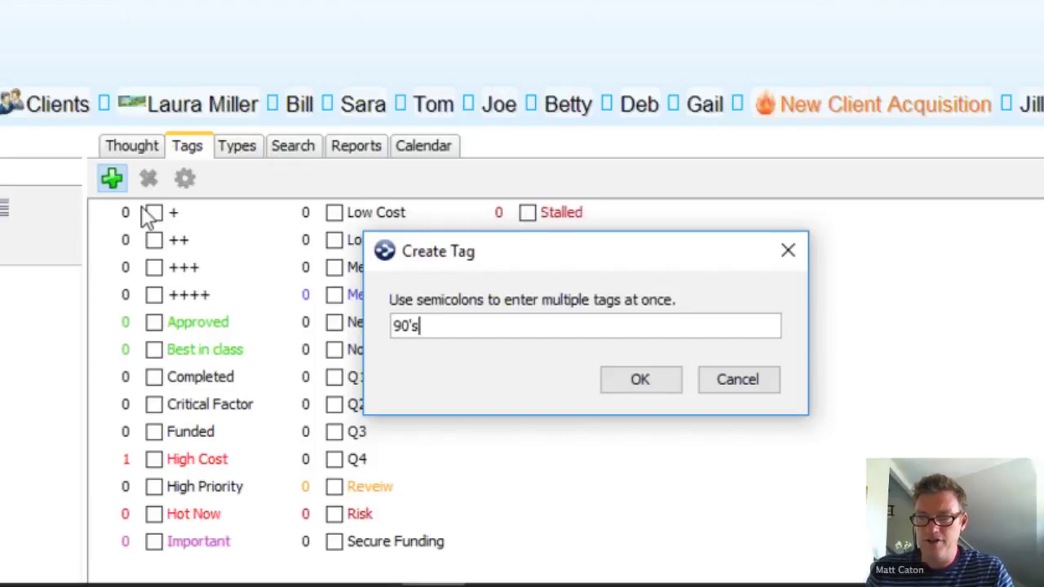
{"action": "key", "text": "Return"}
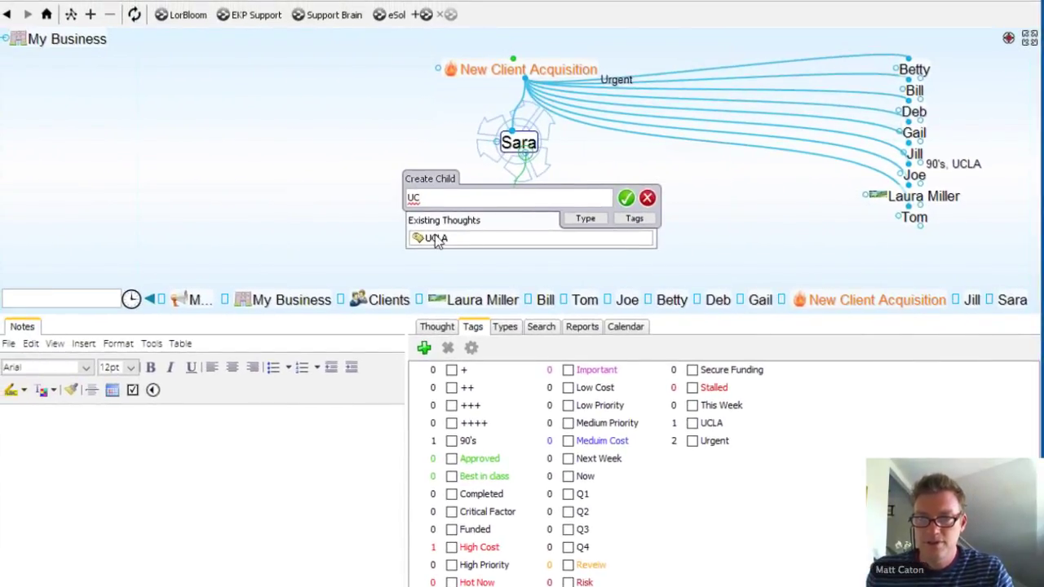
Step: Attach the existing UCLA tag to Sara's thought
{"action": "left_click", "coordinate": [463, 237]}
{"action": "key", "text": "Return"}
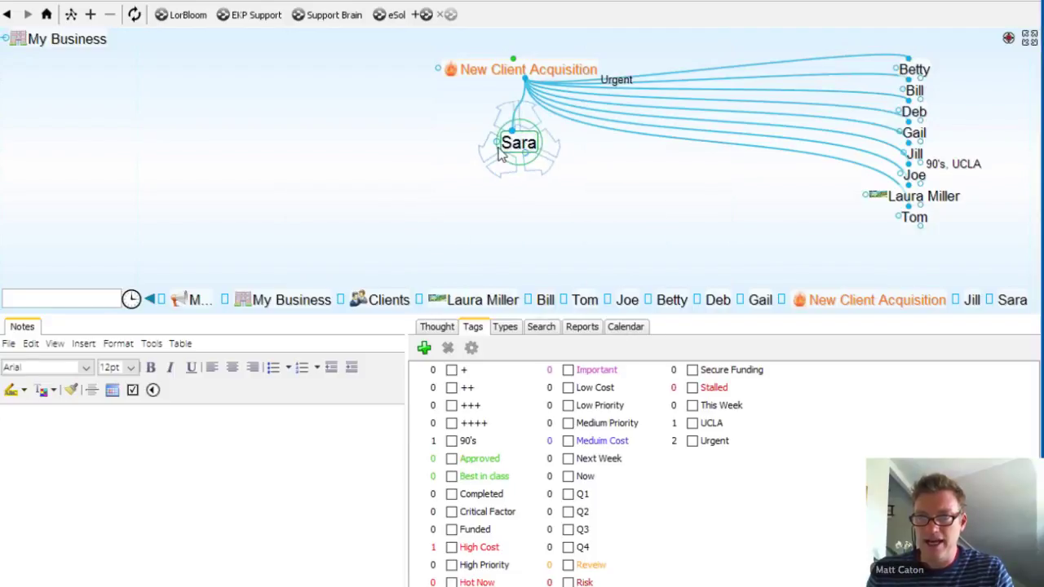
{"action": "left_click", "coordinate": [712, 425]}
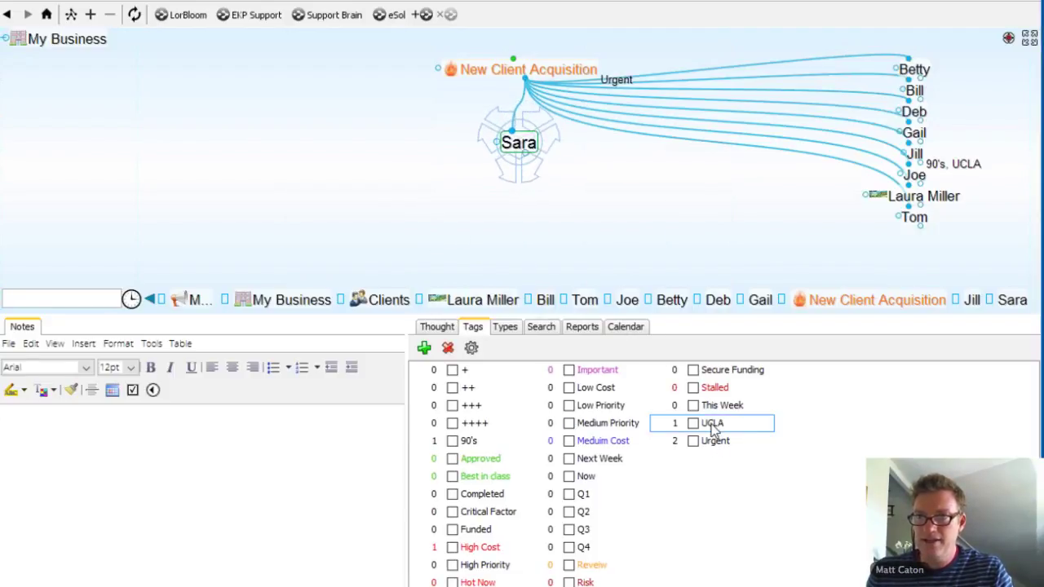
{"action": "left_click_drag", "start_coordinate": [919, 312], "coordinate": [938, 302]}
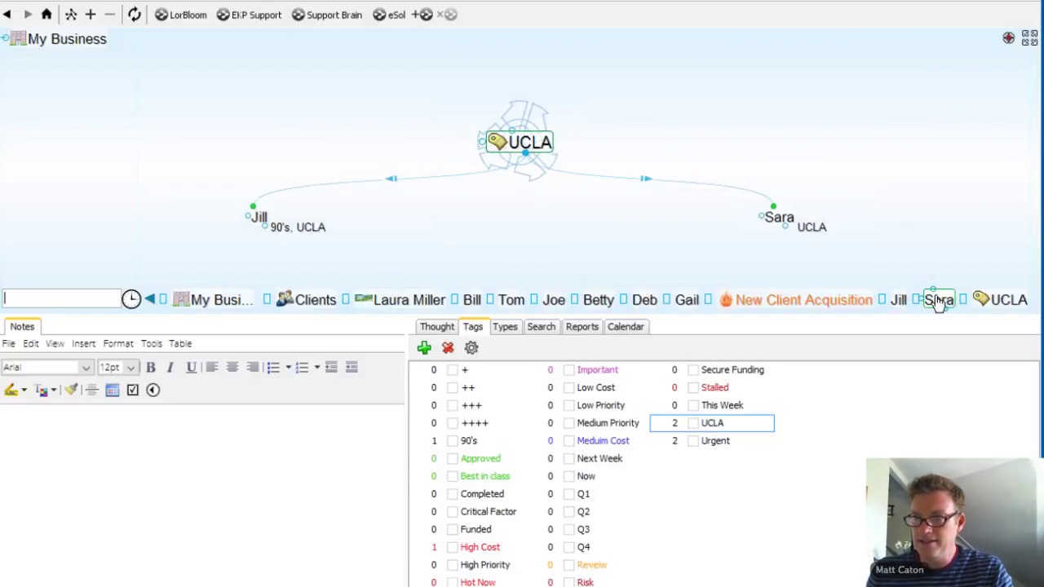
{"action": "left_click", "coordinate": [779, 219]}
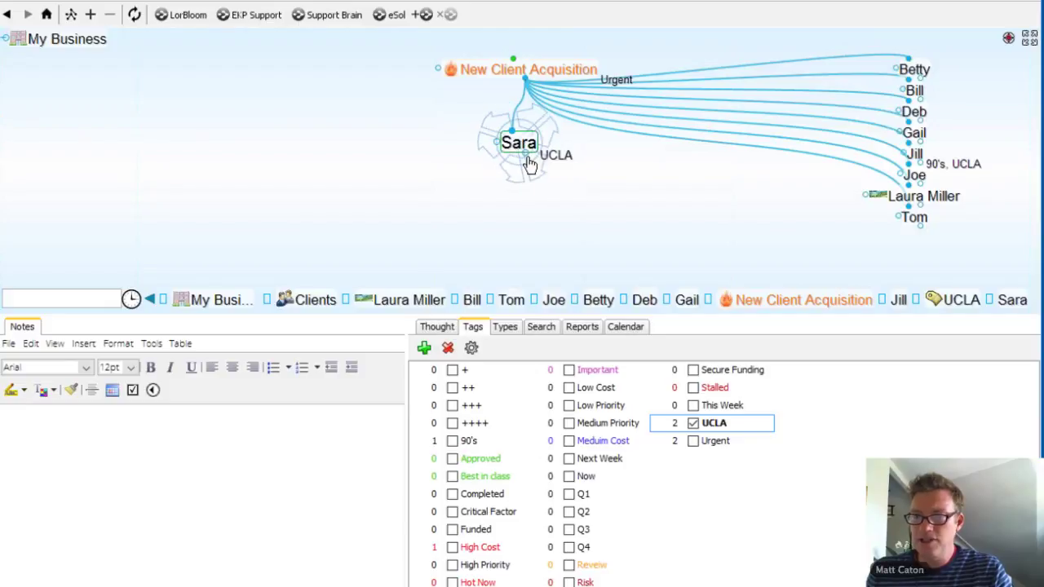
Step: Create a new 80's tag on Sara
{"action": "left_click", "coordinate": [423, 347]}
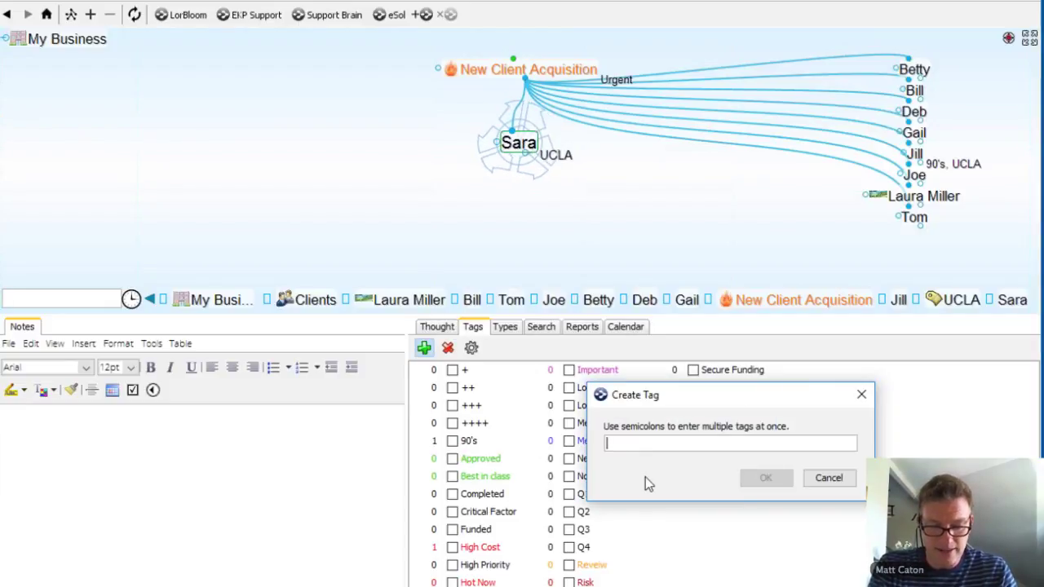
{"action": "type", "text": "80's"}
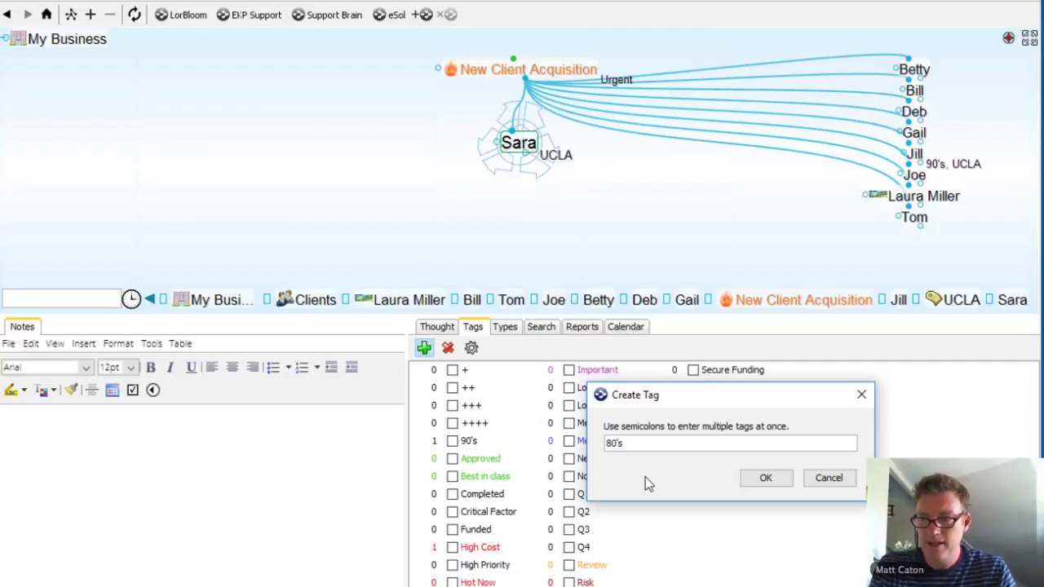
{"action": "key", "text": "Return"}
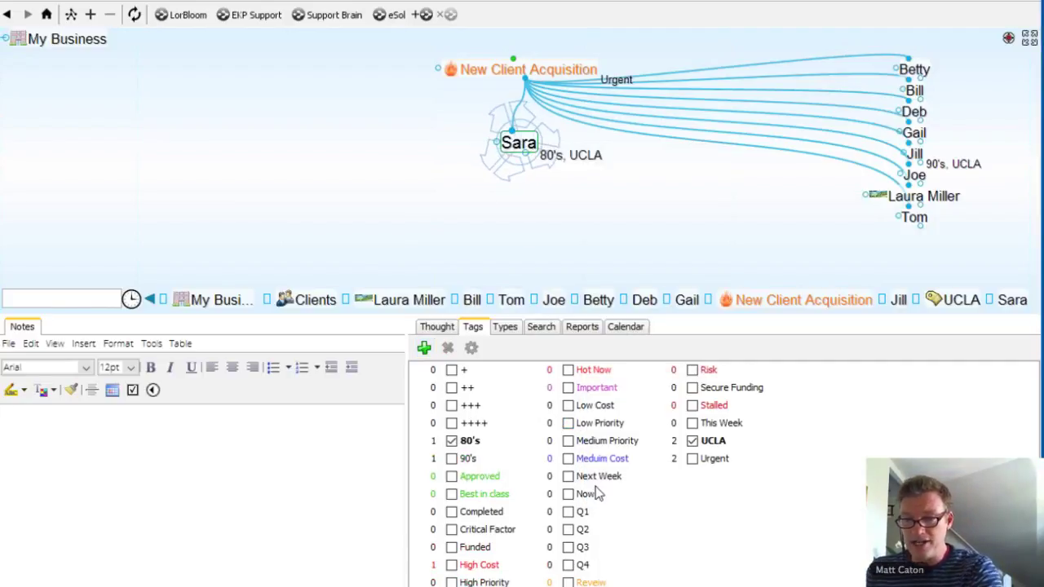
Step: View the thoughts tagged 90's and then those tagged UCLA
{"action": "left_click", "coordinate": [470, 460]}
{"action": "double_click", "coordinate": [470, 462]}
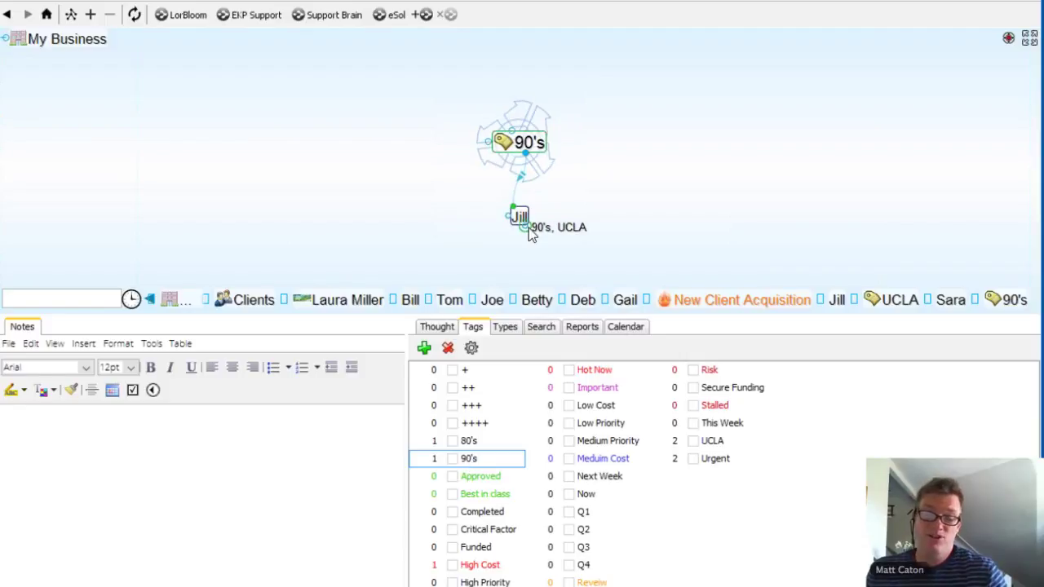
{"action": "double_click", "coordinate": [712, 444]}
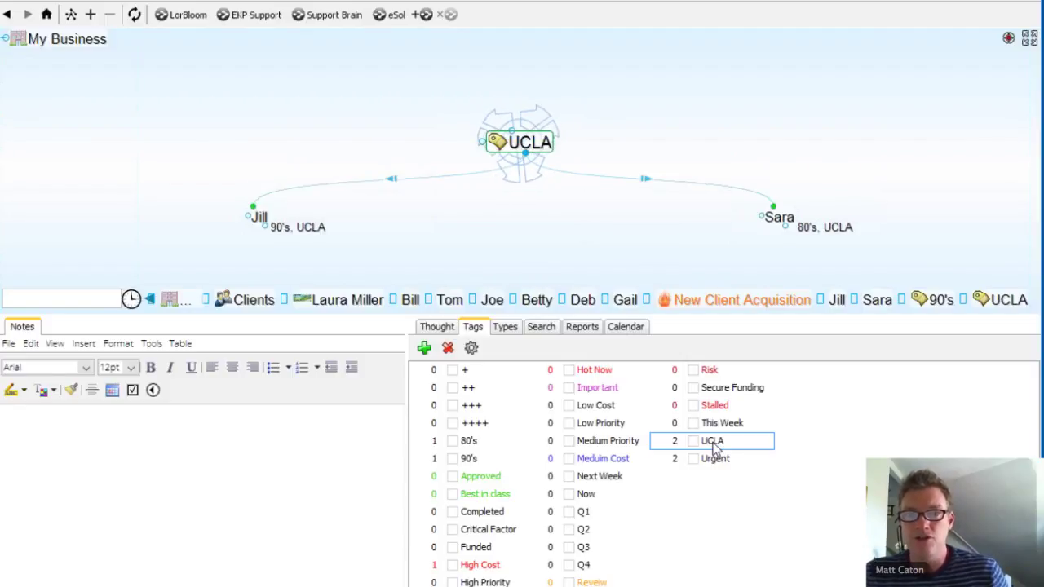
Step: Return to Jill and select her link to New Client Acquisition
{"action": "left_click", "coordinate": [260, 217]}
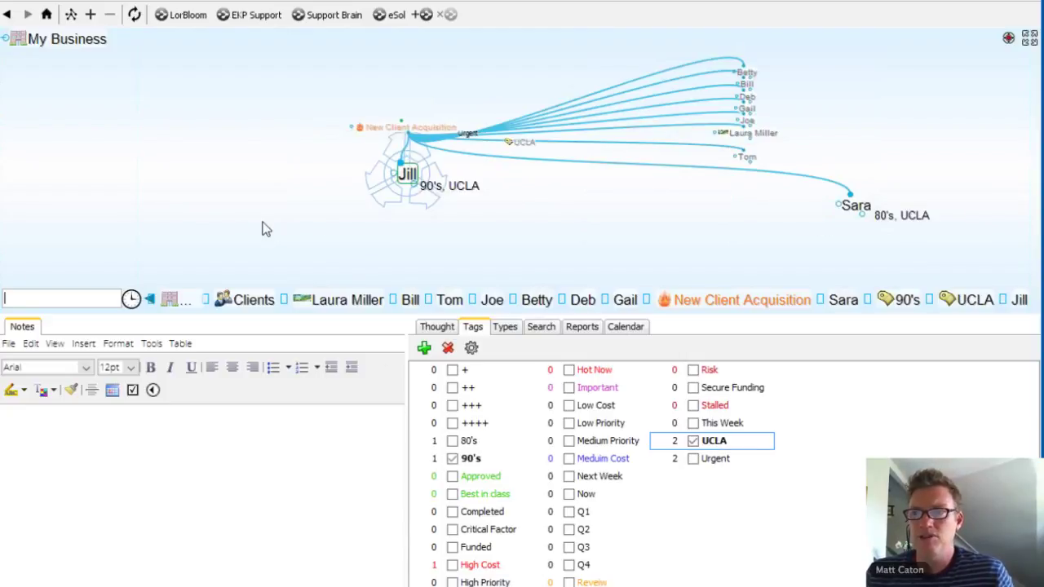
{"action": "left_click", "coordinate": [535, 69]}
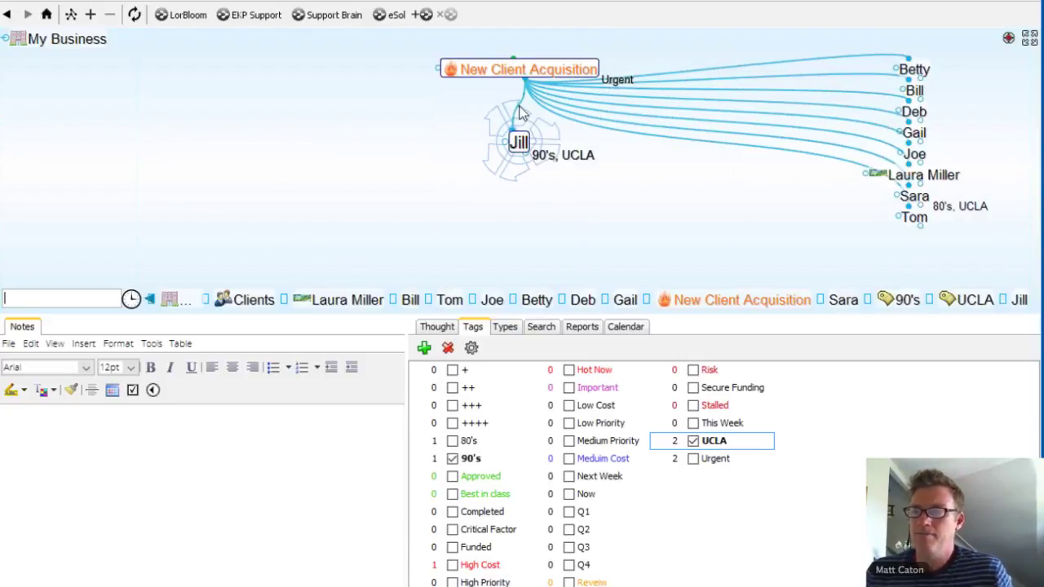
{"action": "left_click", "coordinate": [522, 112]}
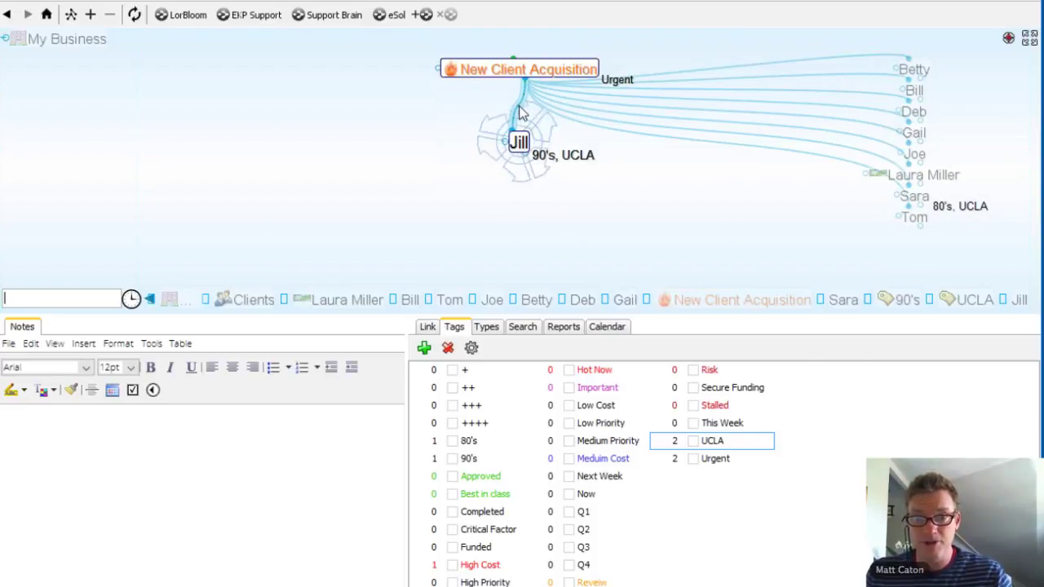
Step: Label Jill's link to New Client Acquisition 'Code Blue'
{"action": "right_click", "coordinate": [520, 106]}
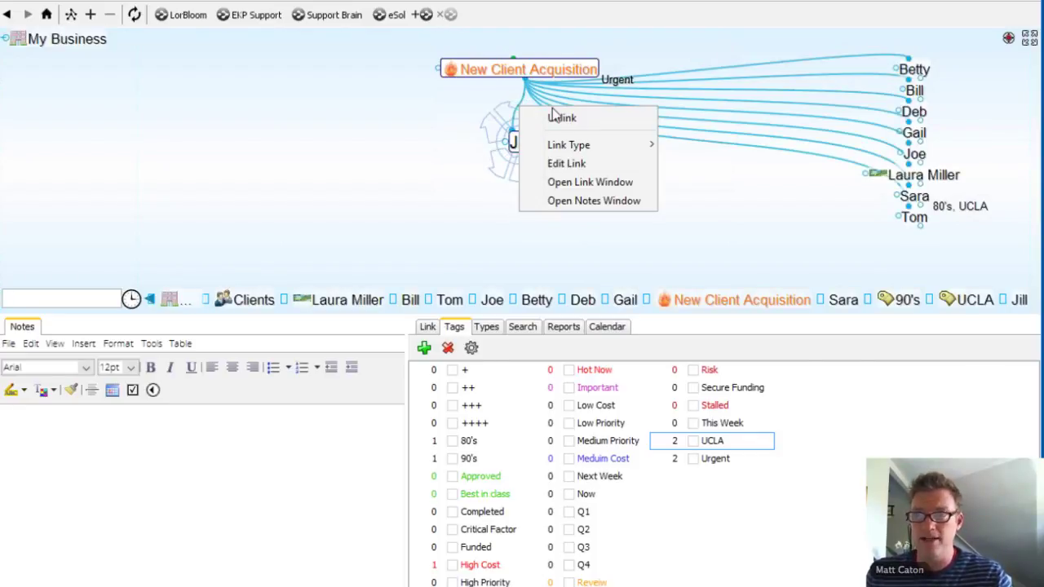
{"action": "left_click", "coordinate": [576, 164]}
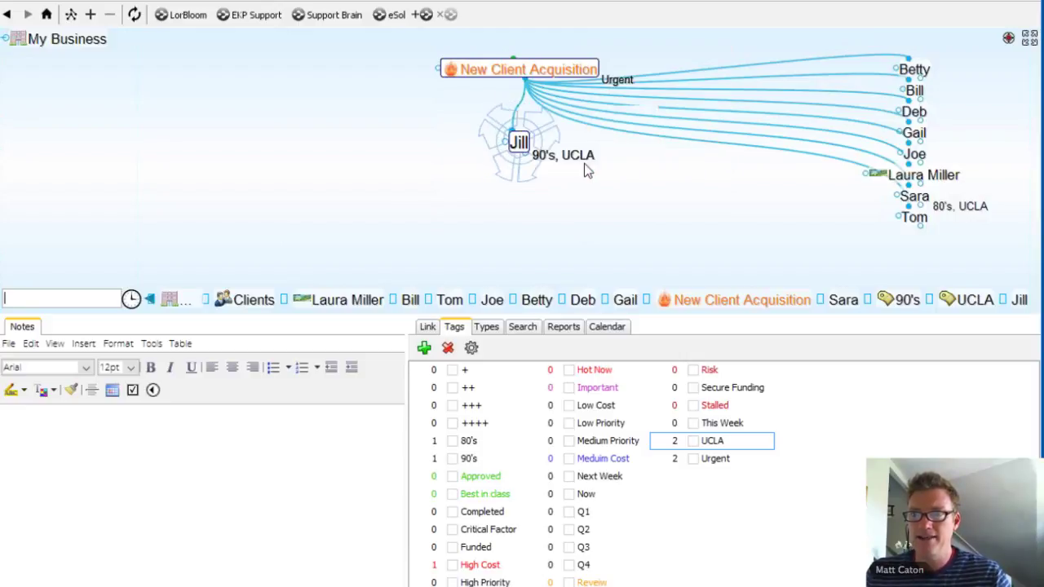
{"action": "type", "text": "Code"}
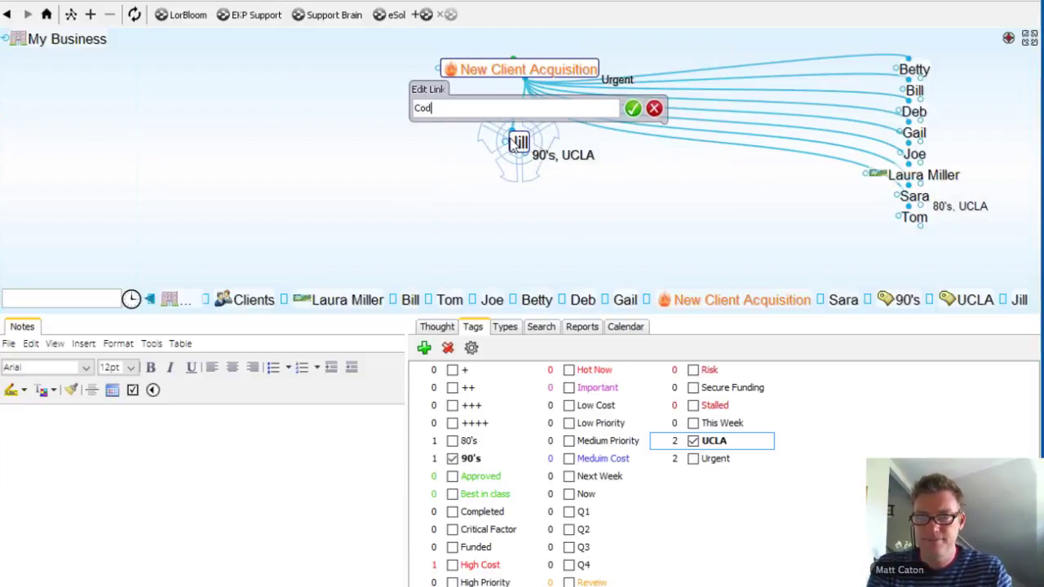
{"action": "type", "text": "e Blue"}
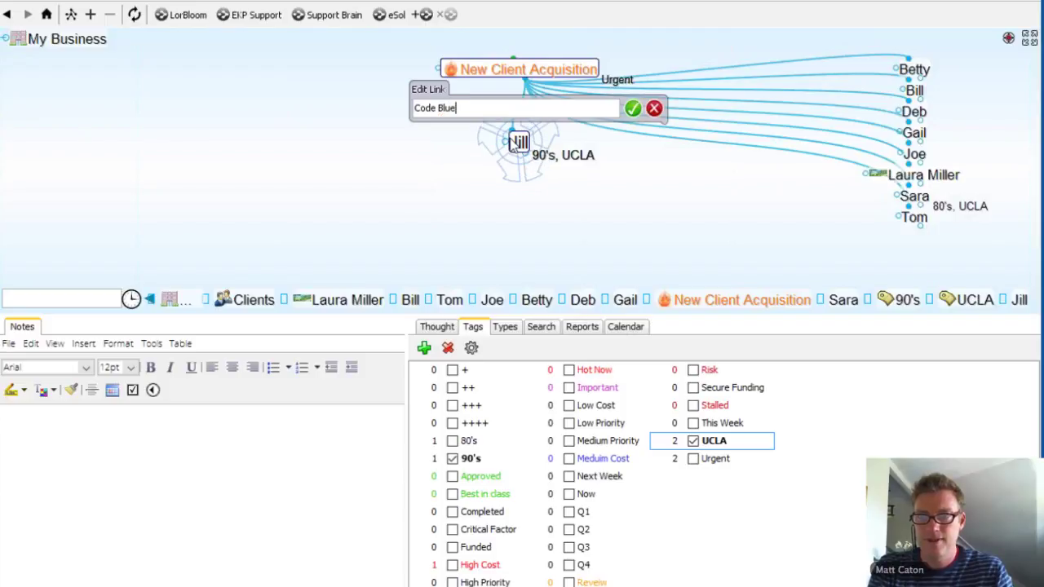
{"action": "key", "text": "Return"}
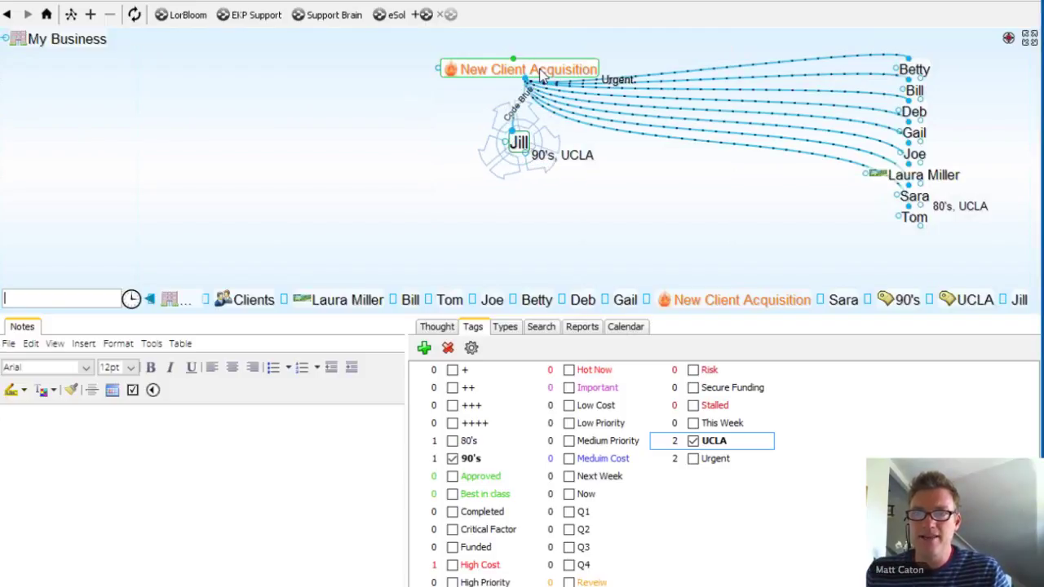
Step: Label Gail's link to New Client Acquisition 'Code Red'
{"action": "left_click", "coordinate": [541, 72]}
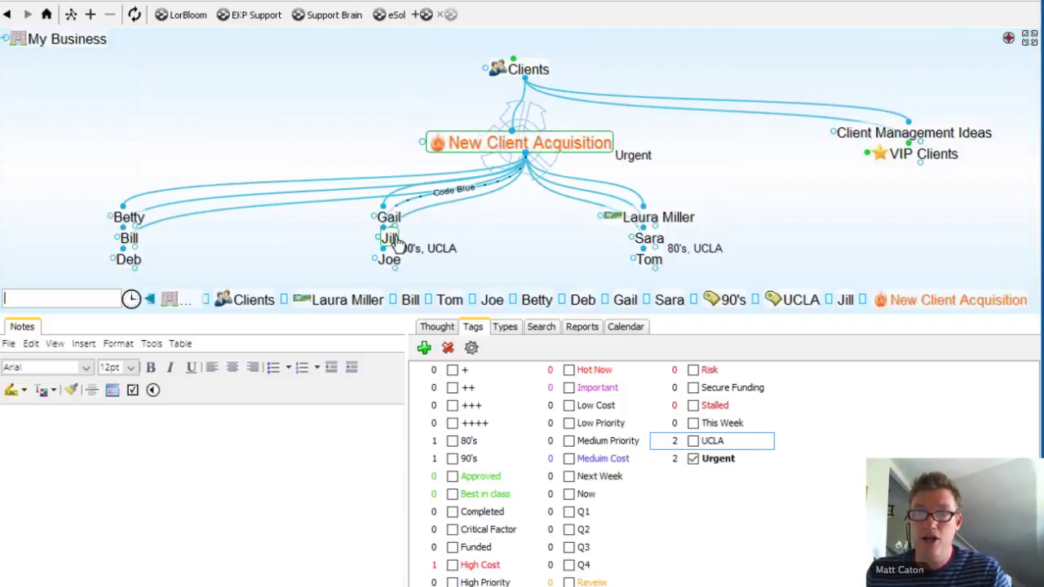
{"action": "right_click", "coordinate": [411, 195]}
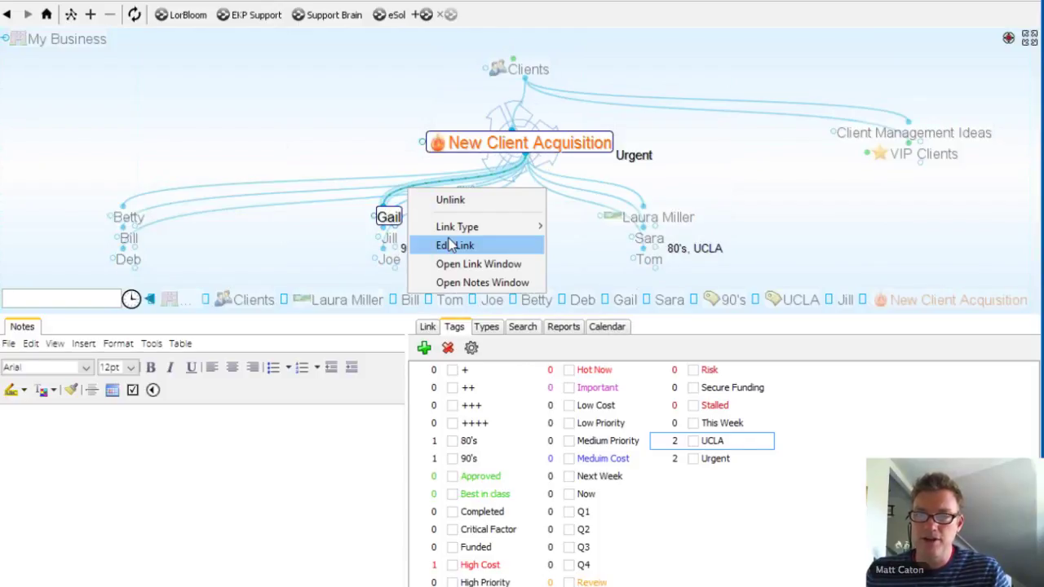
{"action": "left_click", "coordinate": [454, 248]}
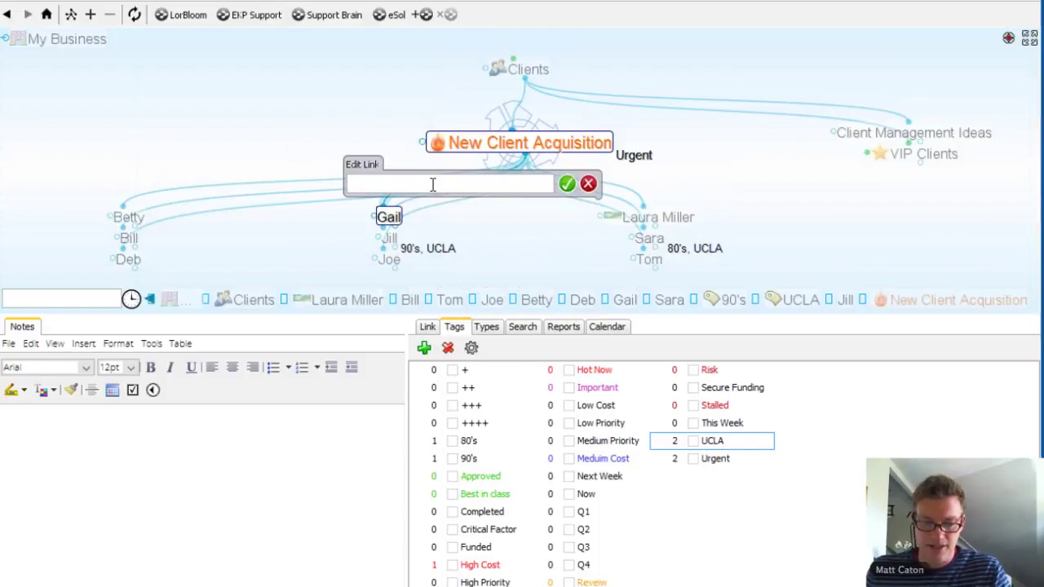
{"action": "type", "text": "Code Red"}
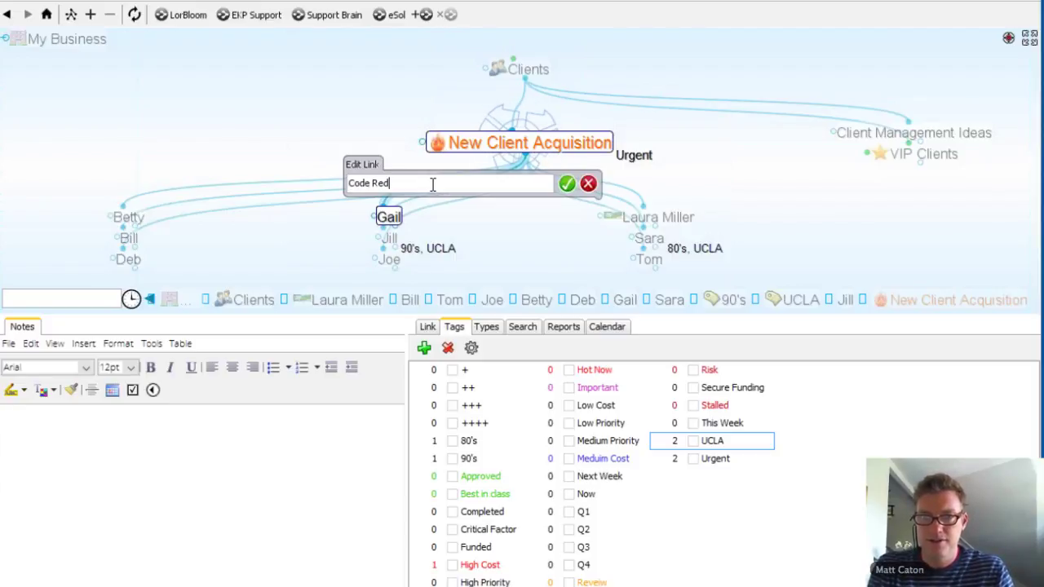
{"action": "key", "text": "Return"}
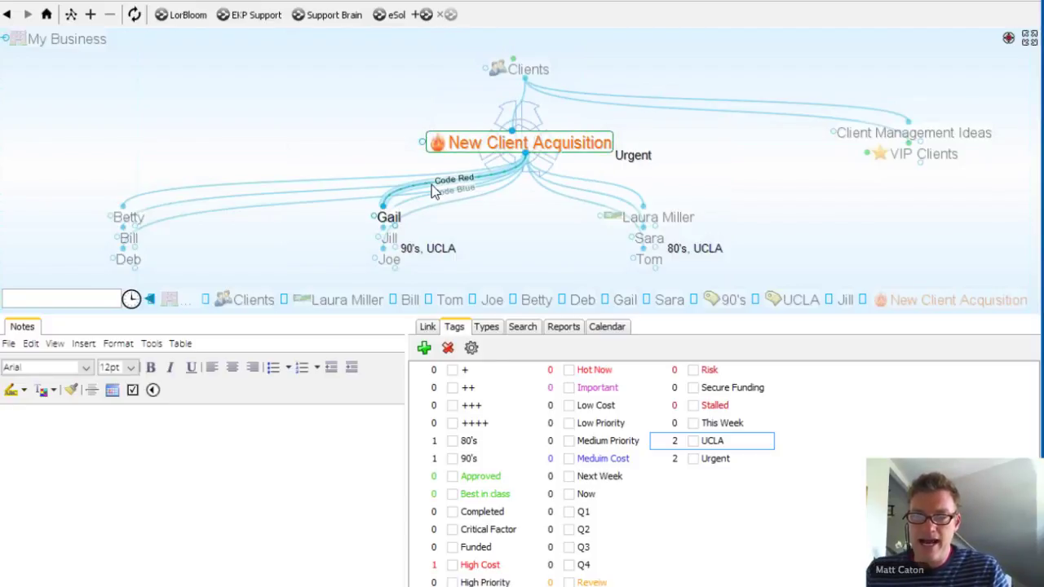
{"action": "right_click", "coordinate": [431, 184]}
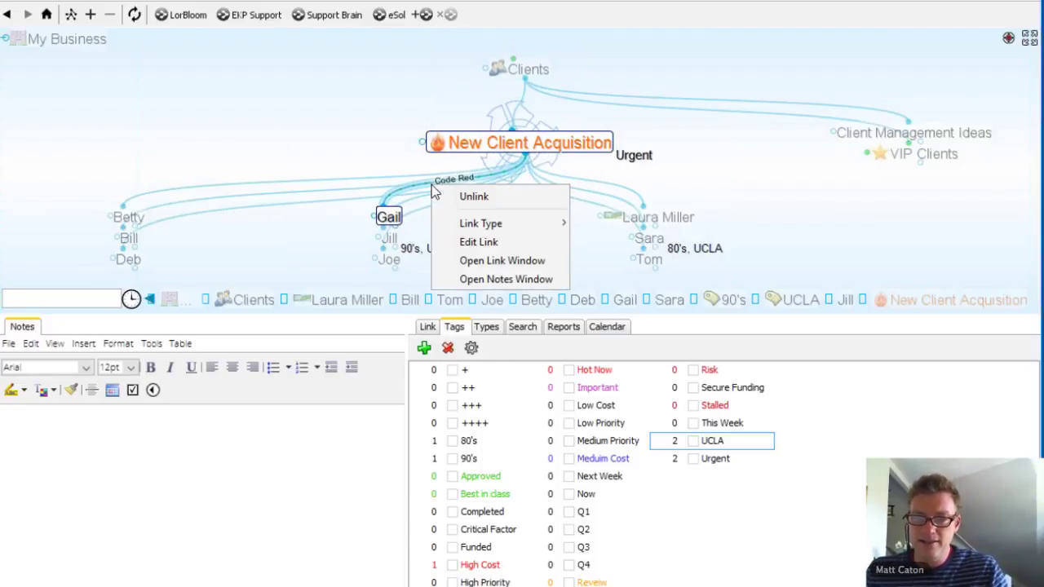
{"action": "left_click", "coordinate": [429, 328]}
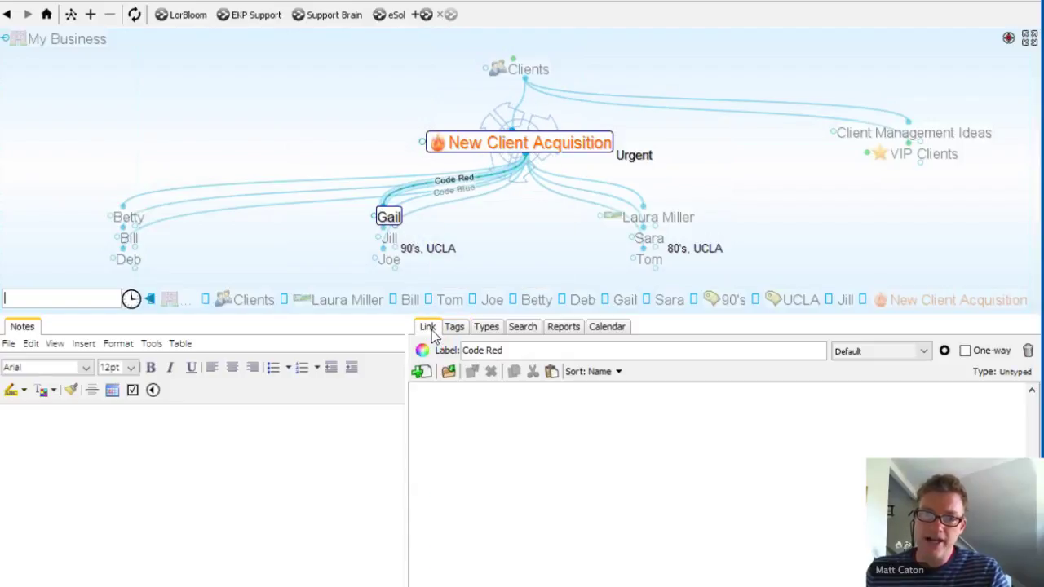
Step: Colour Gail's Code Red link red using the Link tab colour wheel
{"action": "left_click", "coordinate": [502, 214]}
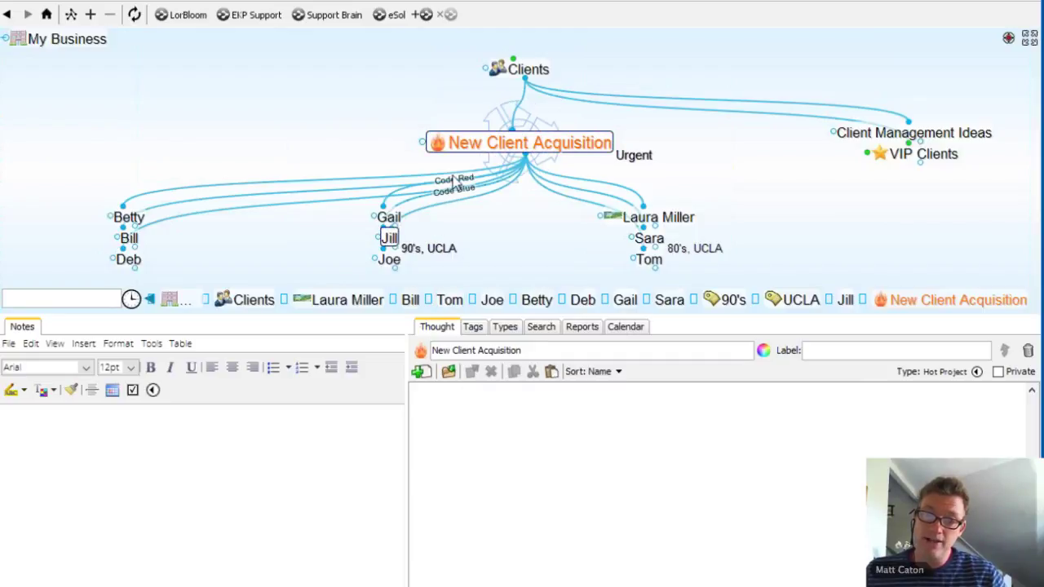
{"action": "left_click", "coordinate": [401, 196]}
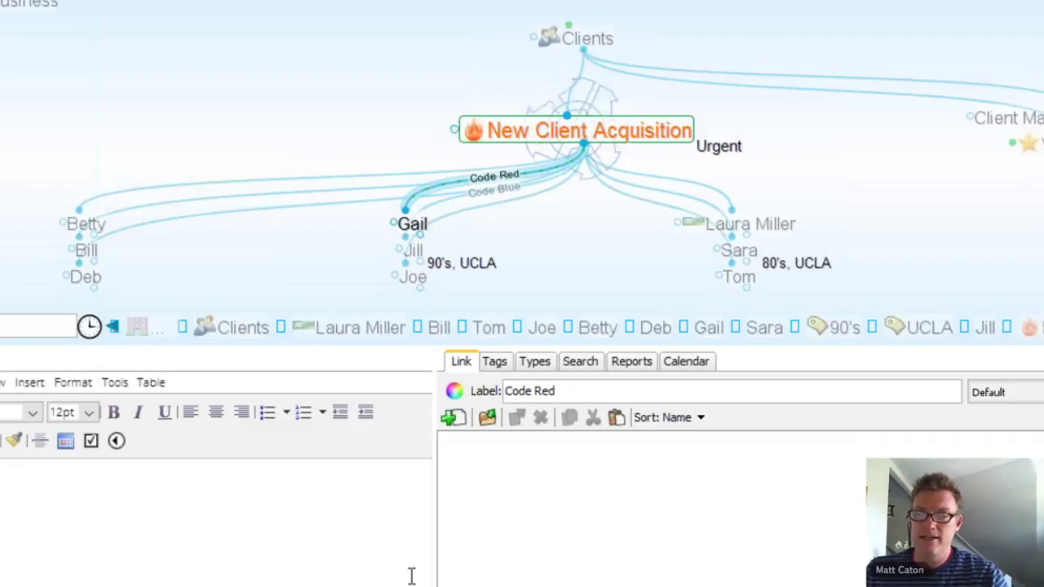
{"action": "left_click", "coordinate": [454, 391]}
{"action": "left_click", "coordinate": [452, 445]}
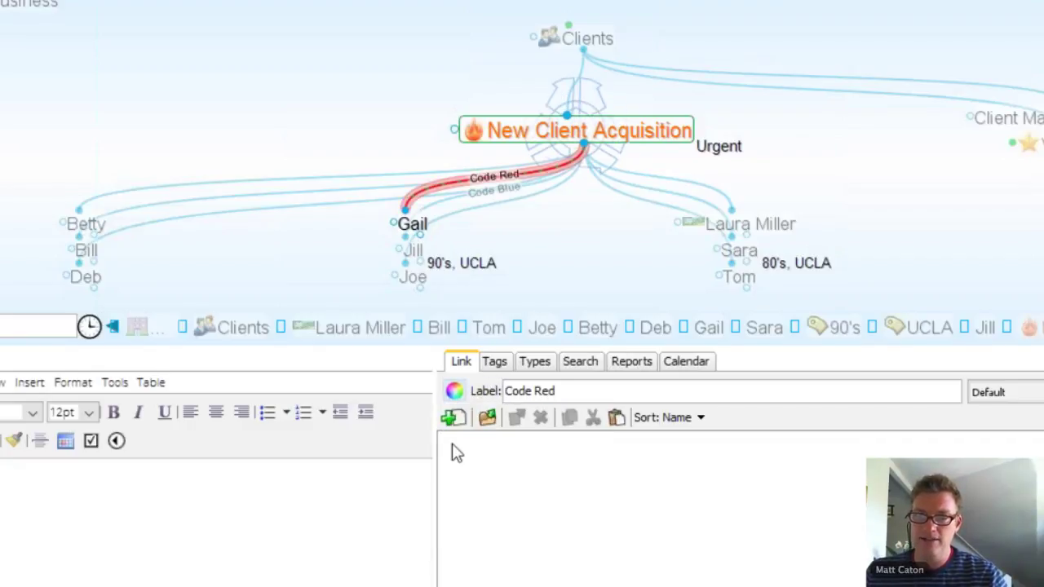
{"action": "left_click", "coordinate": [580, 261]}
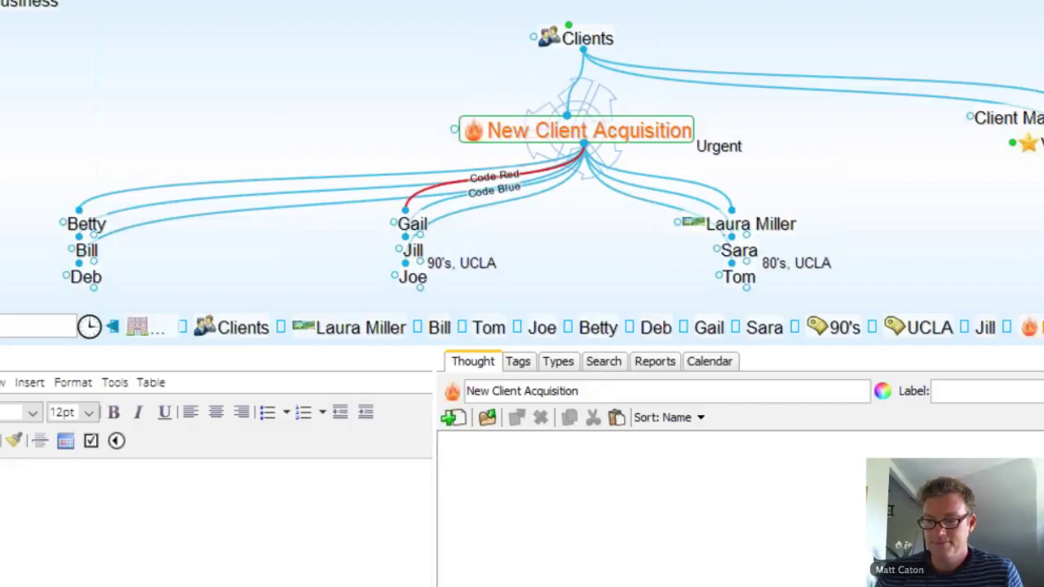
Step: Bring the browser forward to browse Your Brains in the Cloud Services account
{"action": "mouse_move", "coordinate": [673, 584]}
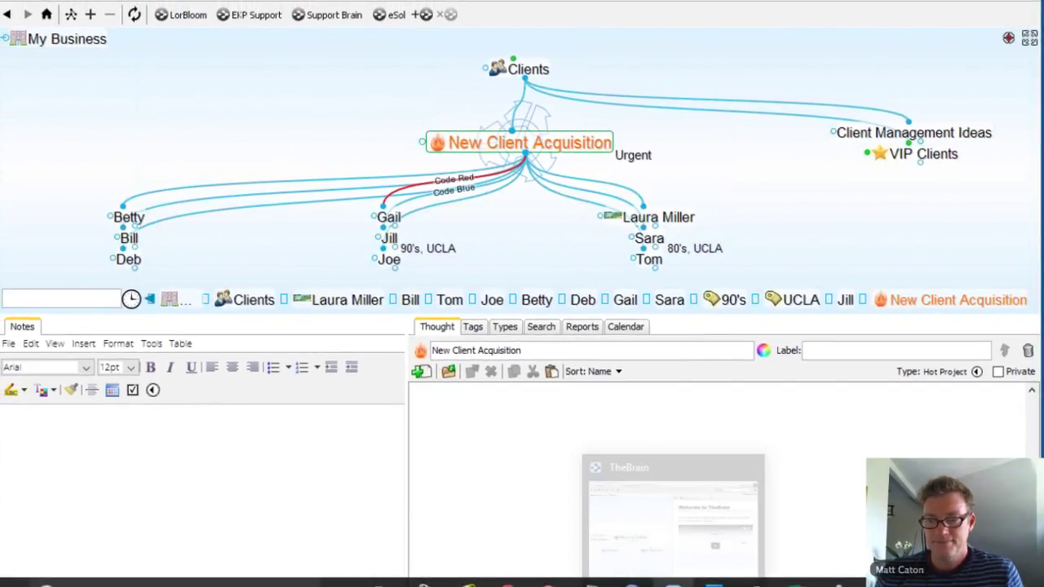
{"action": "mouse_move", "coordinate": [507, 584]}
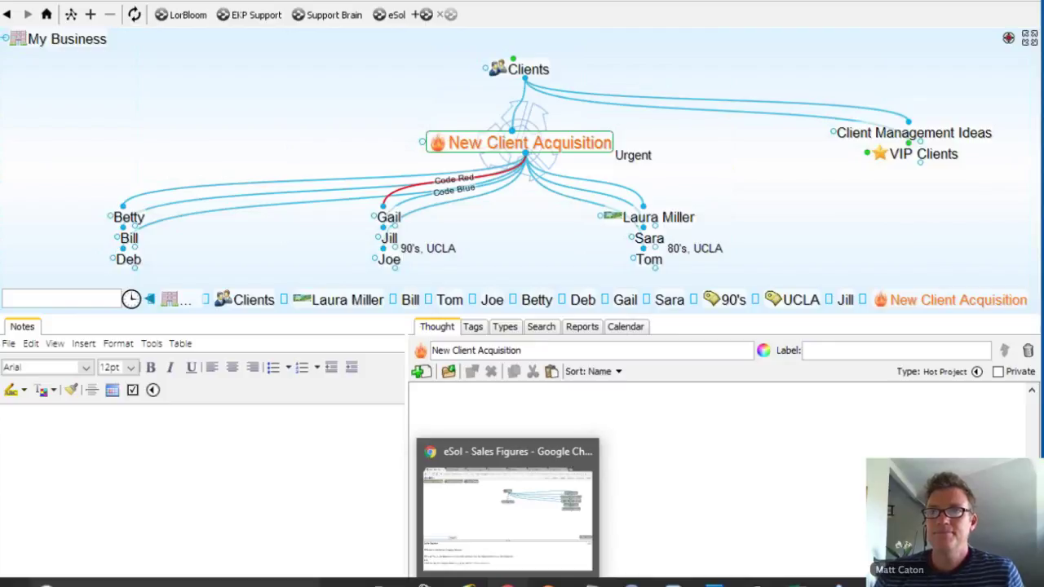
{"action": "left_click", "coordinate": [507, 584]}
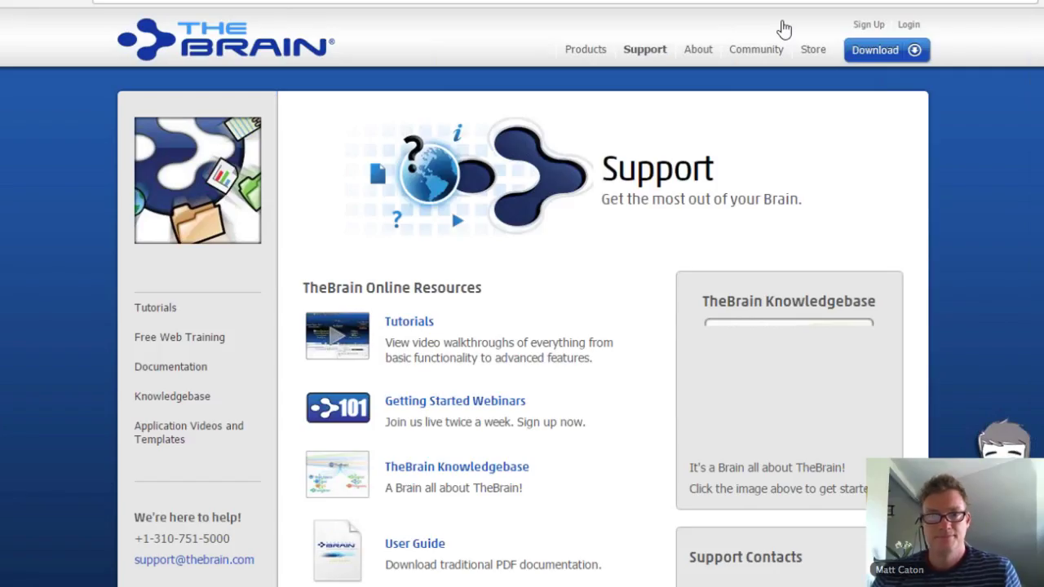
{"action": "mouse_move", "coordinate": [752, 152]}
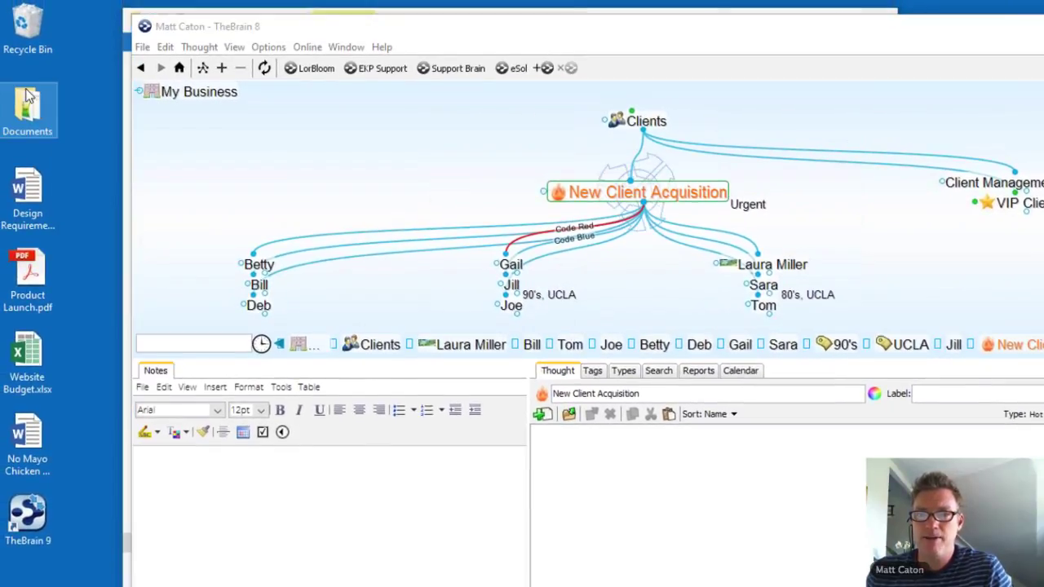
Step: Drag the desktop Documents folder into the plex and make the new Documents thought central
{"action": "left_click_drag", "start_coordinate": [27, 96], "coordinate": [395, 280]}
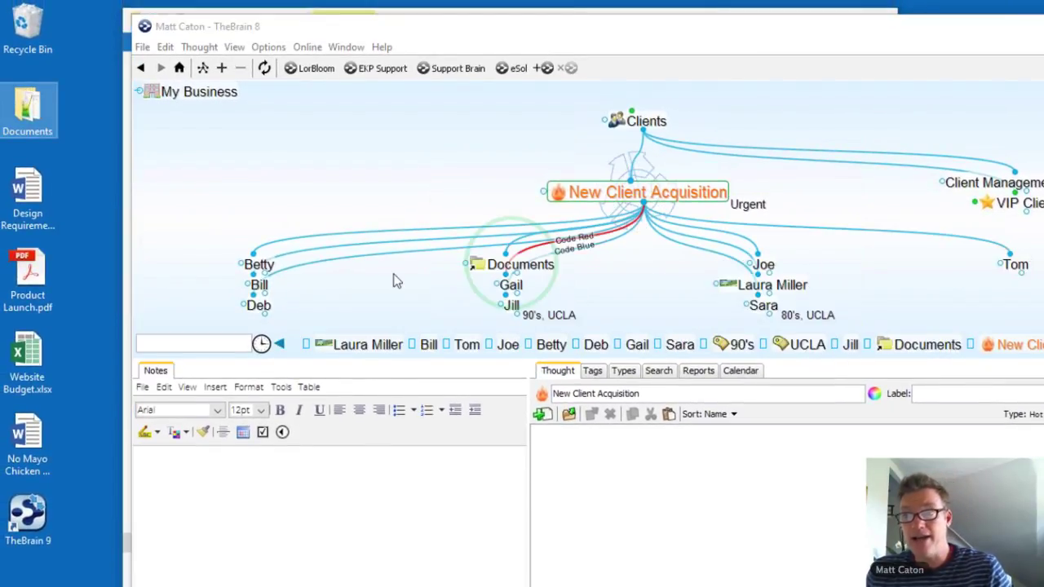
{"action": "left_click", "coordinate": [520, 265]}
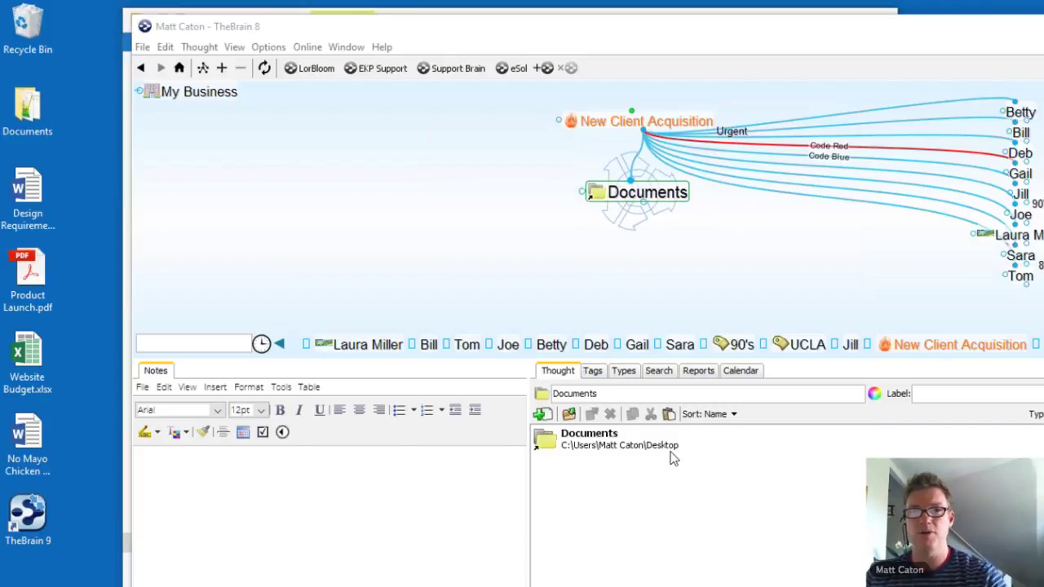
Step: Enable 'Show virtual Thoughts for folders' on the Preferences UI tab
{"action": "left_click", "coordinate": [342, 48]}
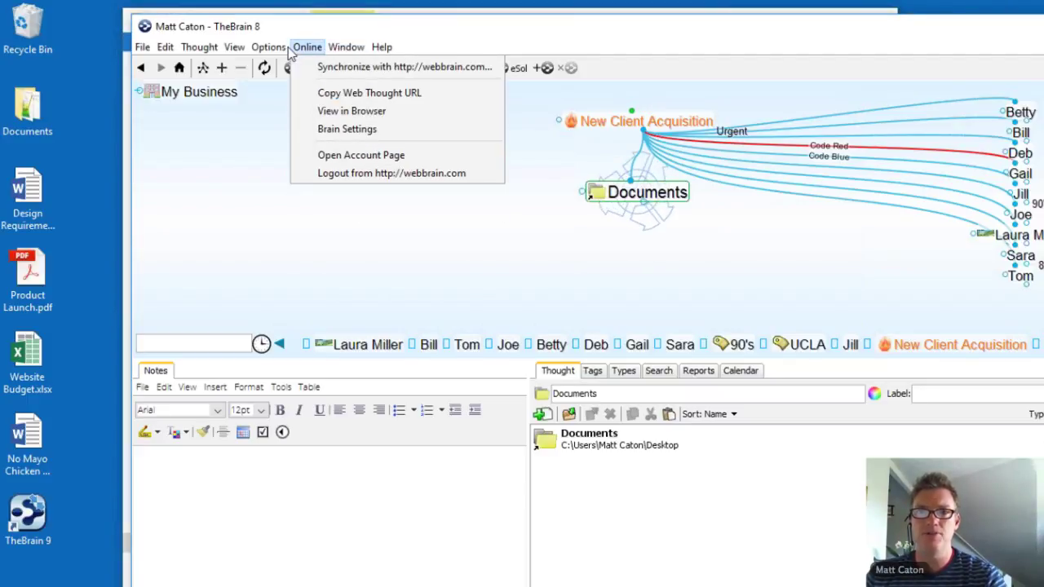
{"action": "mouse_move", "coordinate": [268, 48]}
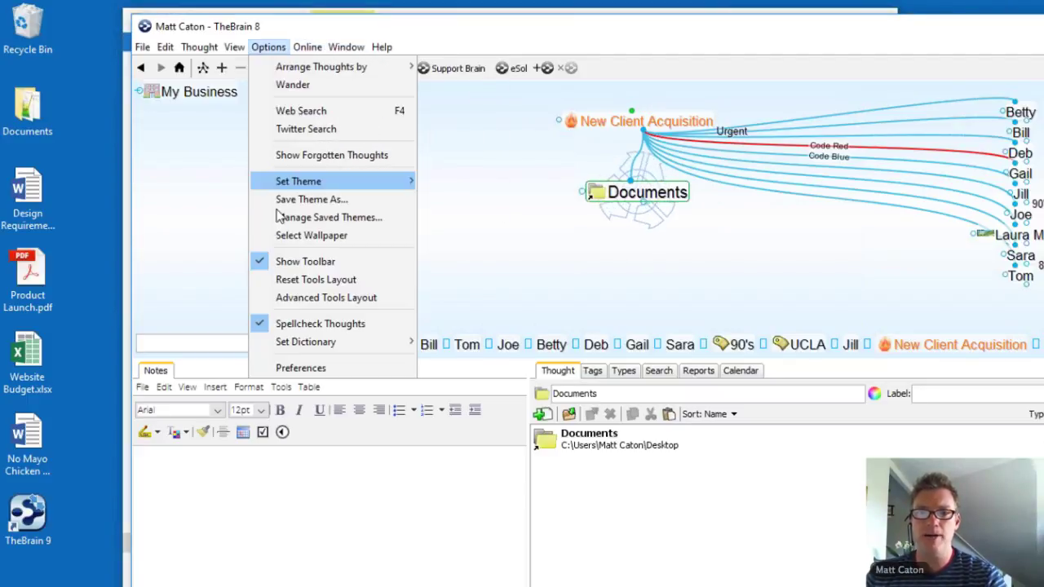
{"action": "left_click", "coordinate": [310, 369]}
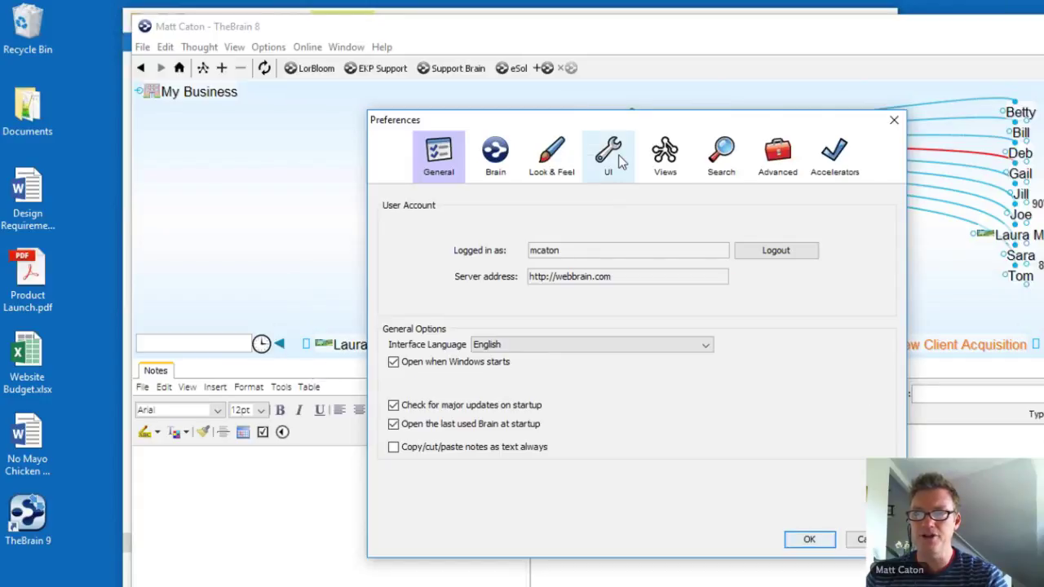
{"action": "left_click", "coordinate": [617, 158]}
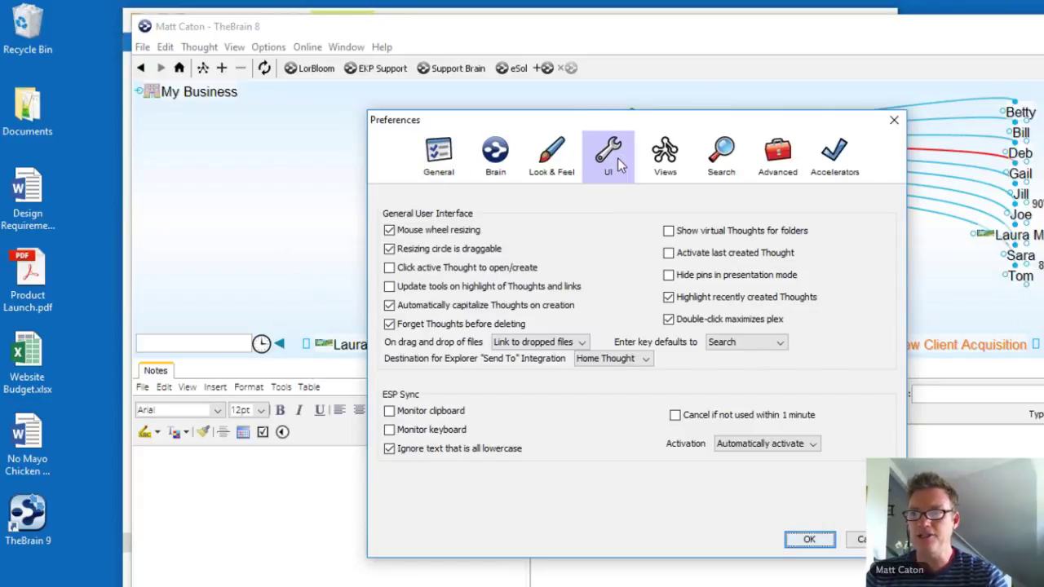
{"action": "left_click", "coordinate": [651, 227]}
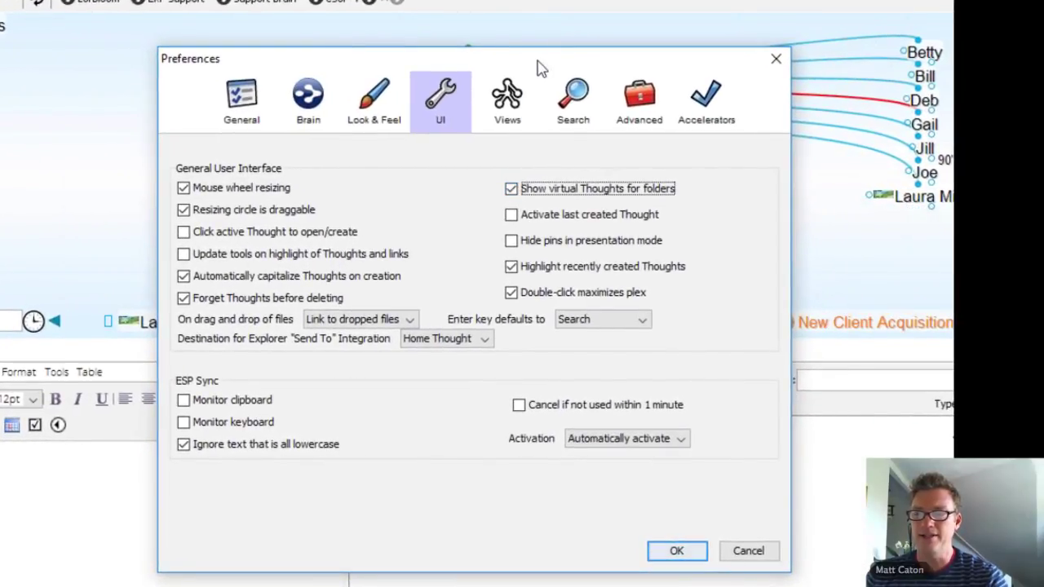
Step: Open the Documents folder thought to show Edible, eSolutions and Sample Files
{"action": "left_click_drag", "start_coordinate": [539, 68], "coordinate": [318, 334]}
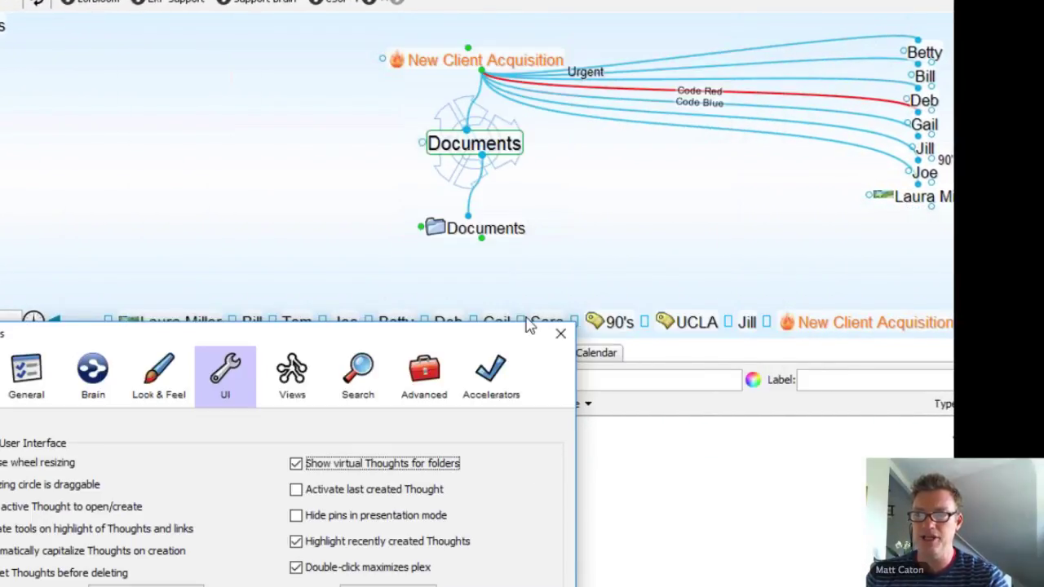
{"action": "left_click", "coordinate": [515, 236]}
{"action": "left_click", "coordinate": [515, 235]}
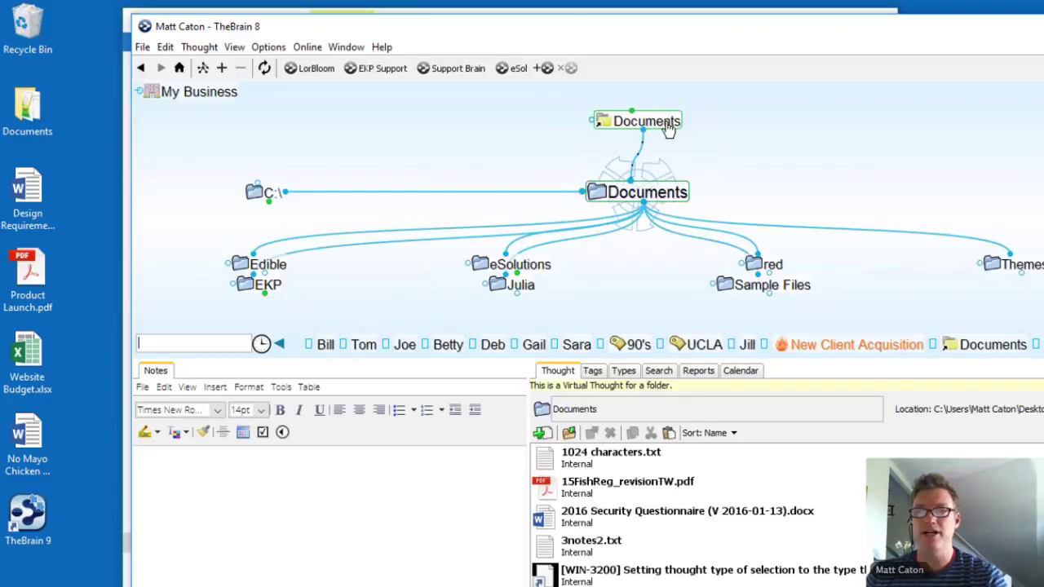
Step: Make the parent Documents thought active, leaving the virtual folder view
{"action": "left_click", "coordinate": [666, 125]}
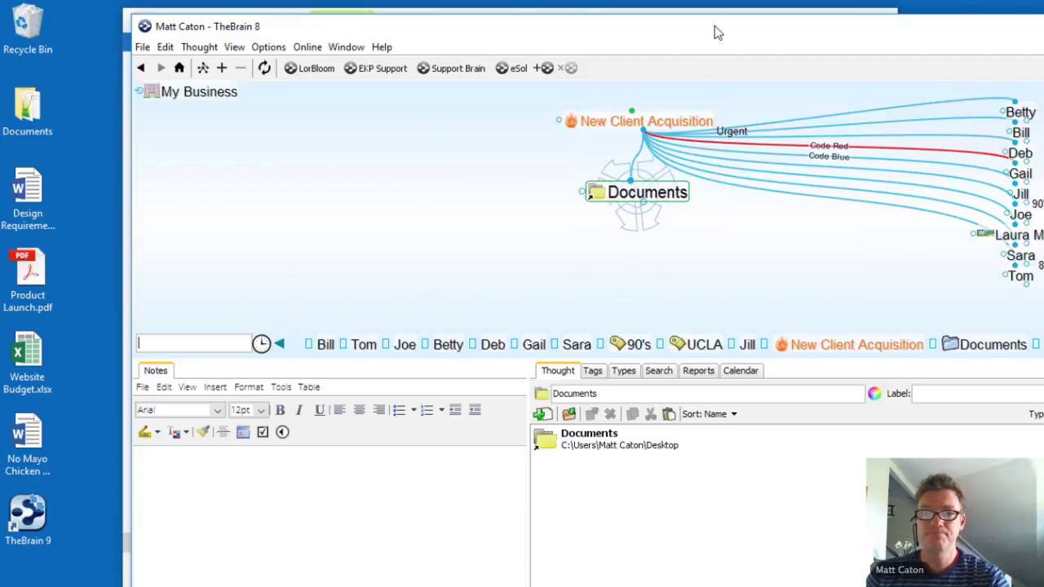
Step: Move the TheBrain window fully on screen and centre New Client Acquisition
{"action": "left_click_drag", "start_coordinate": [715, 27], "coordinate": [698, 24]}
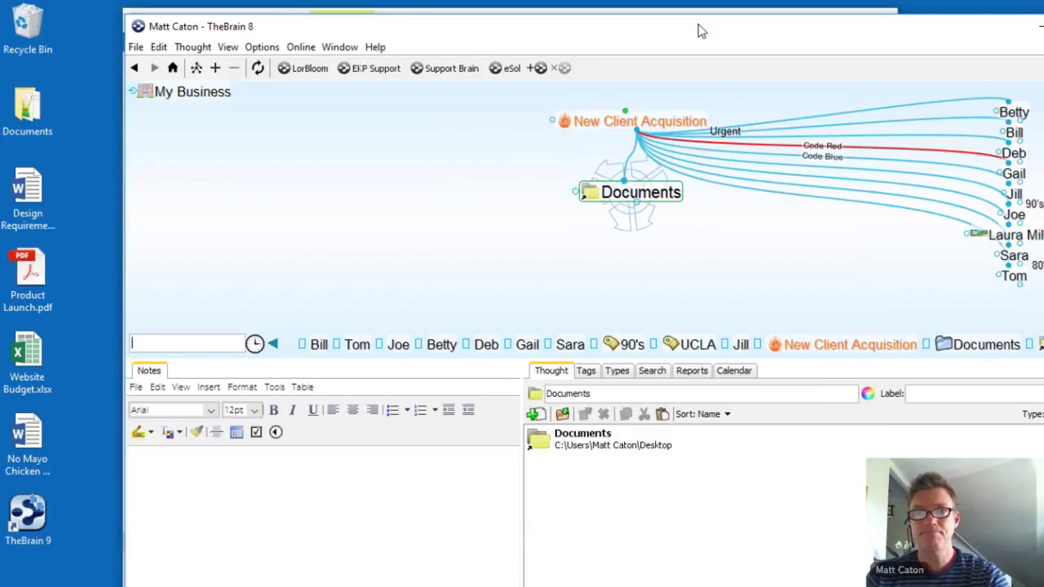
{"action": "left_click_drag", "start_coordinate": [611, 30], "coordinate": [509, 30]}
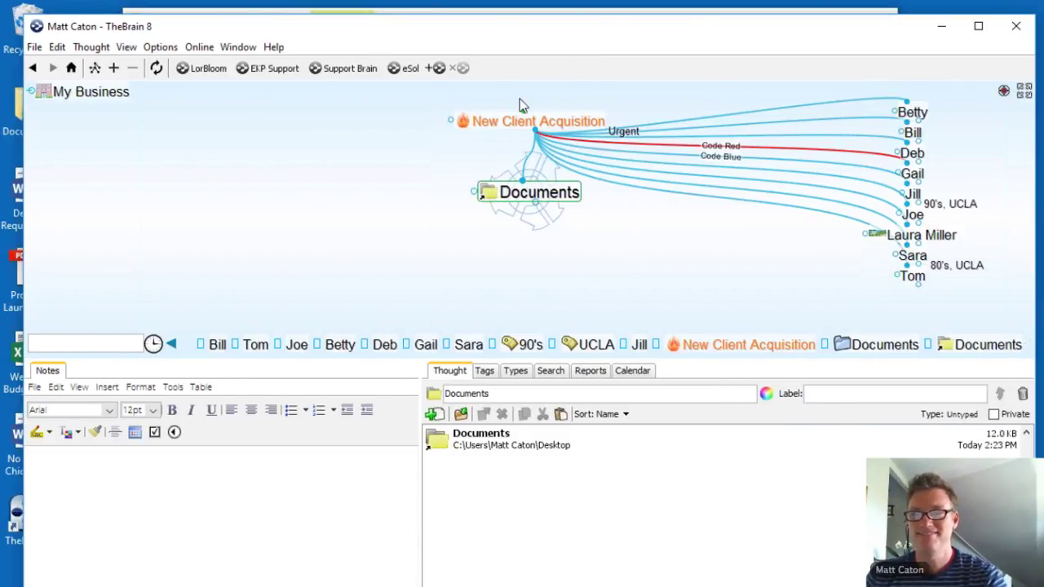
{"action": "left_click", "coordinate": [526, 127]}
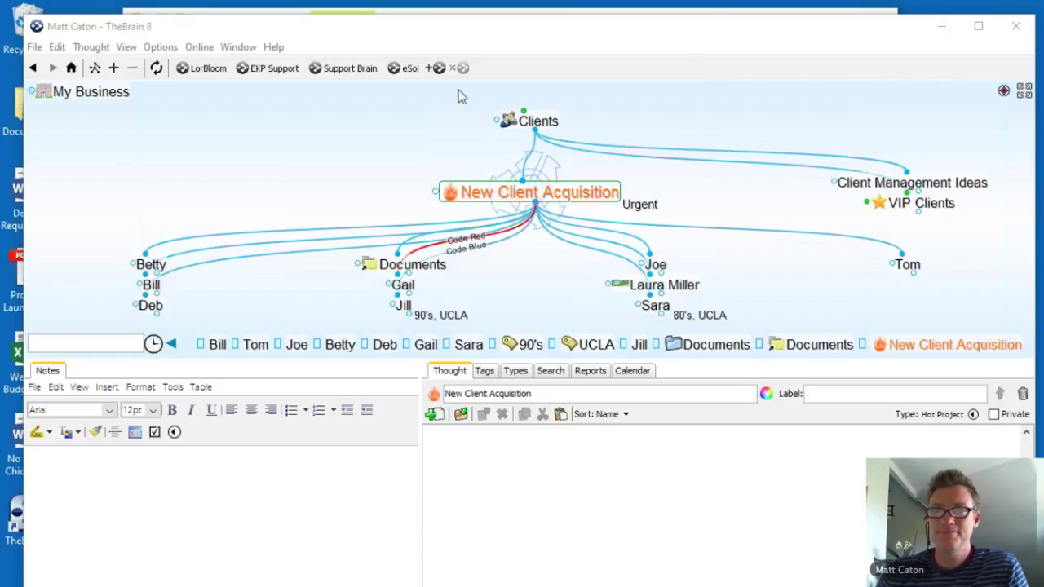
Step: Climb from Clients back to the My Business home thought and drag the panel splitter down to enlarge the map
{"action": "left_click", "coordinate": [538, 122]}
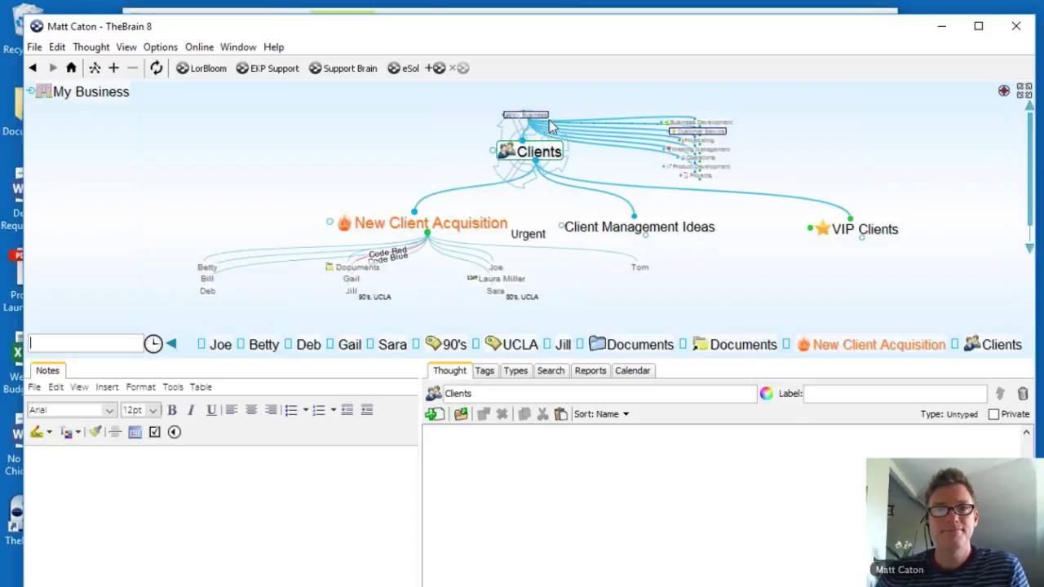
{"action": "left_click", "coordinate": [545, 123]}
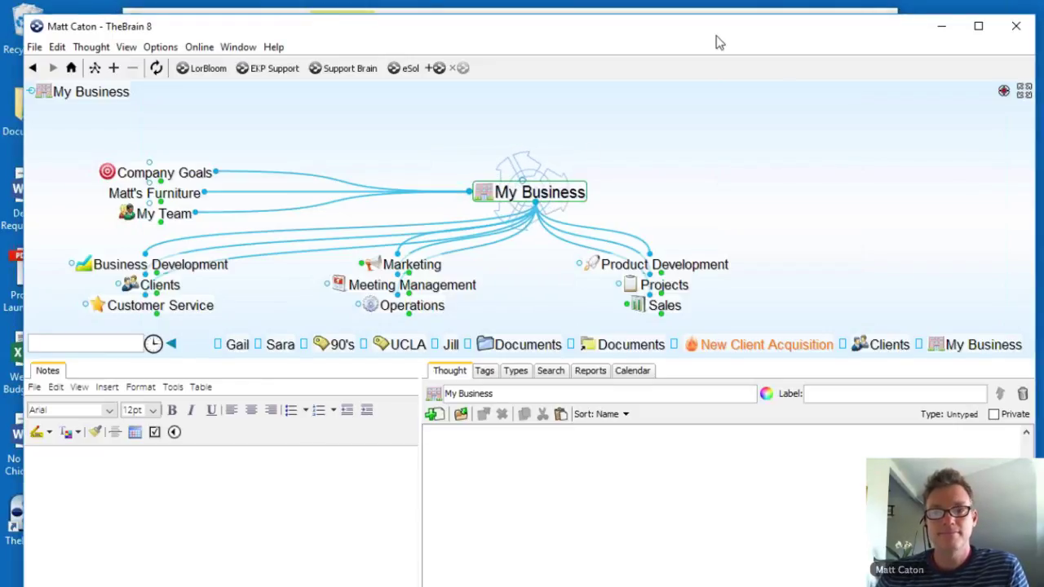
{"action": "left_click_drag", "start_coordinate": [400, 358], "coordinate": [402, 481]}
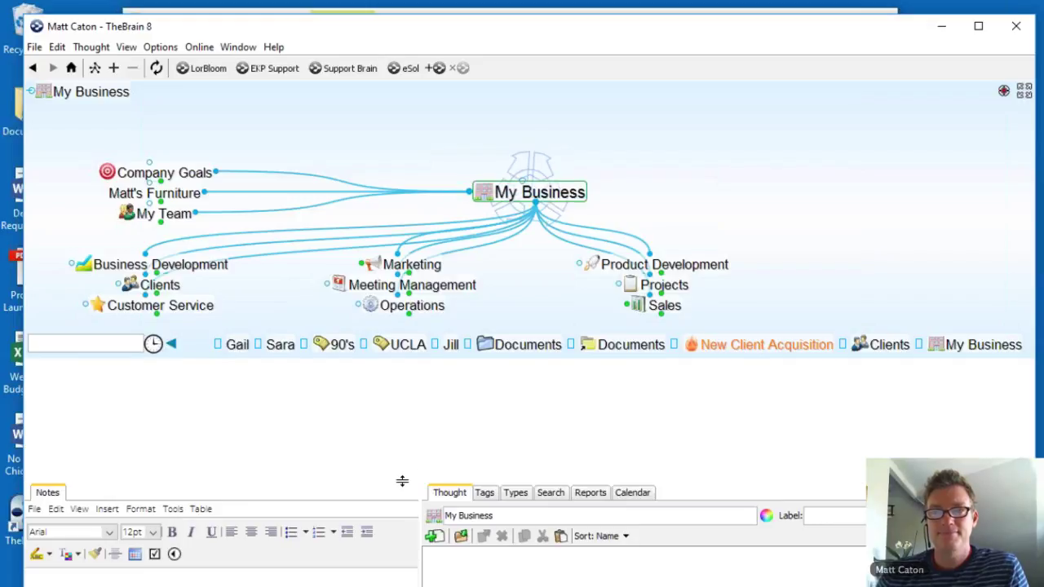